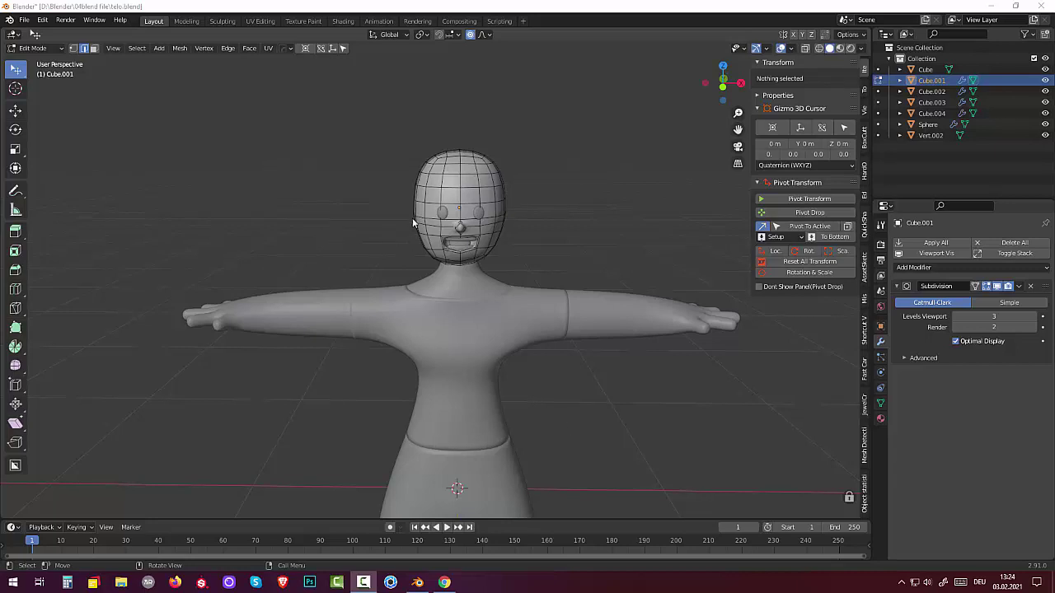
With X-ray on, box-select the top rows of head vertices, then turn X-ray back off
{"action": "left_click", "coordinate": [459, 182]}
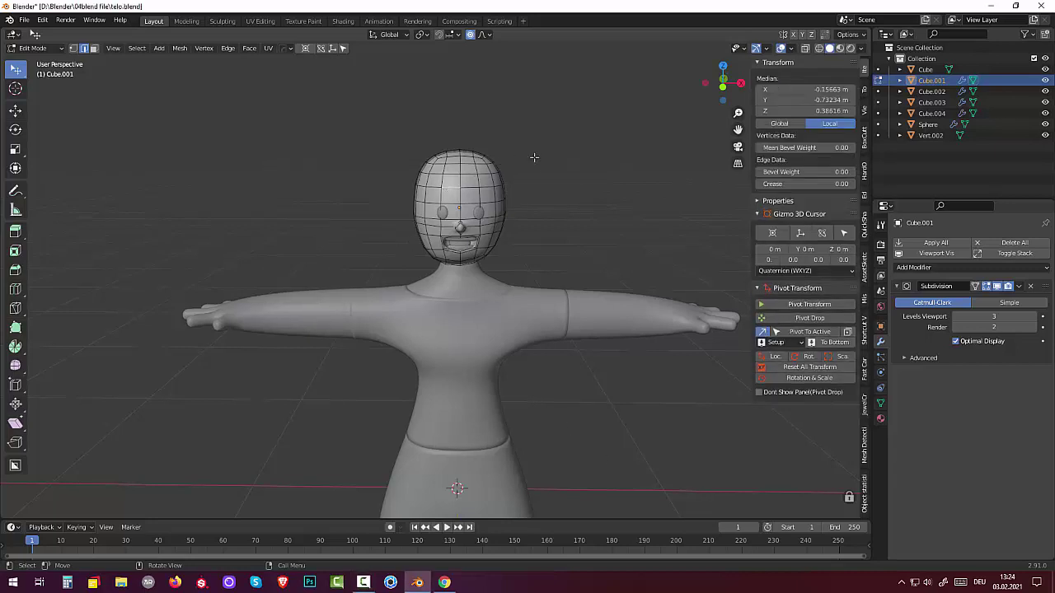
{"action": "left_click", "coordinate": [805, 48]}
{"action": "middle_click_drag", "start_coordinate": [684, 98], "coordinate": [640, 118]}
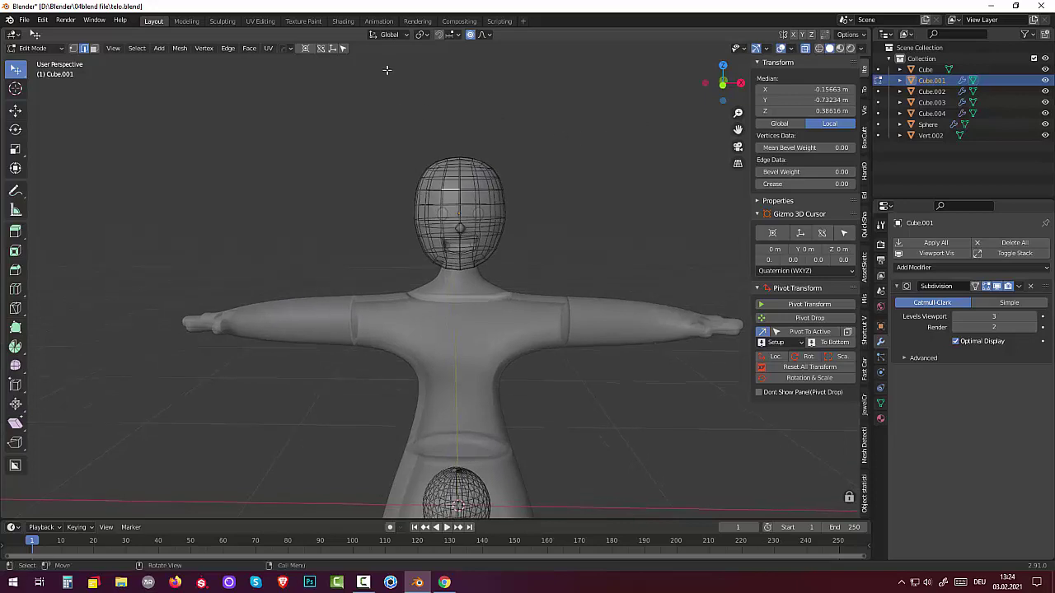
{"action": "key", "text": "b"}
{"action": "left_click_drag", "start_coordinate": [392, 86], "coordinate": [561, 202]}
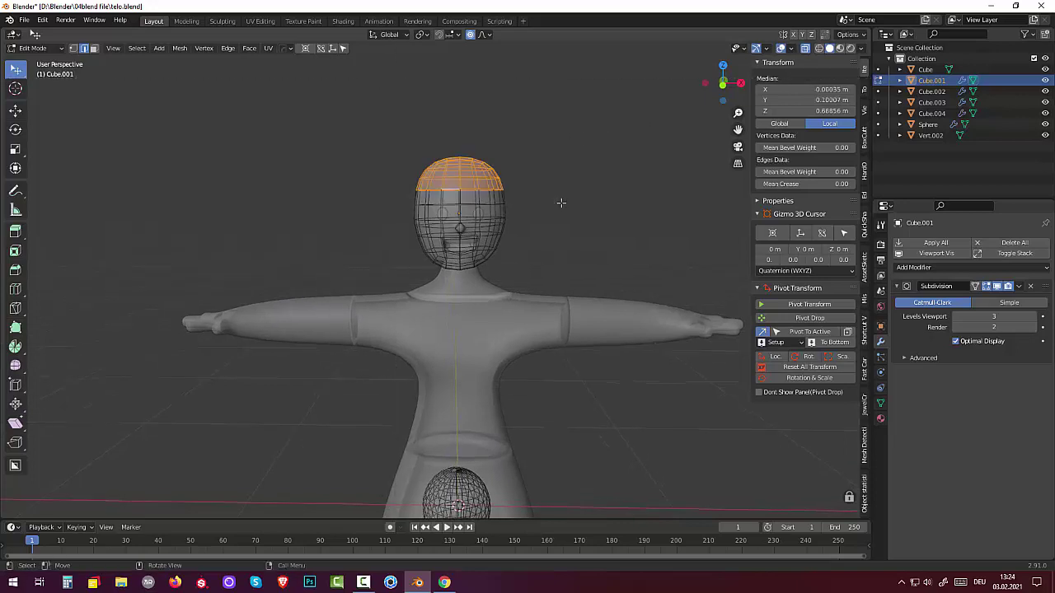
{"action": "left_click", "coordinate": [383, 117]}
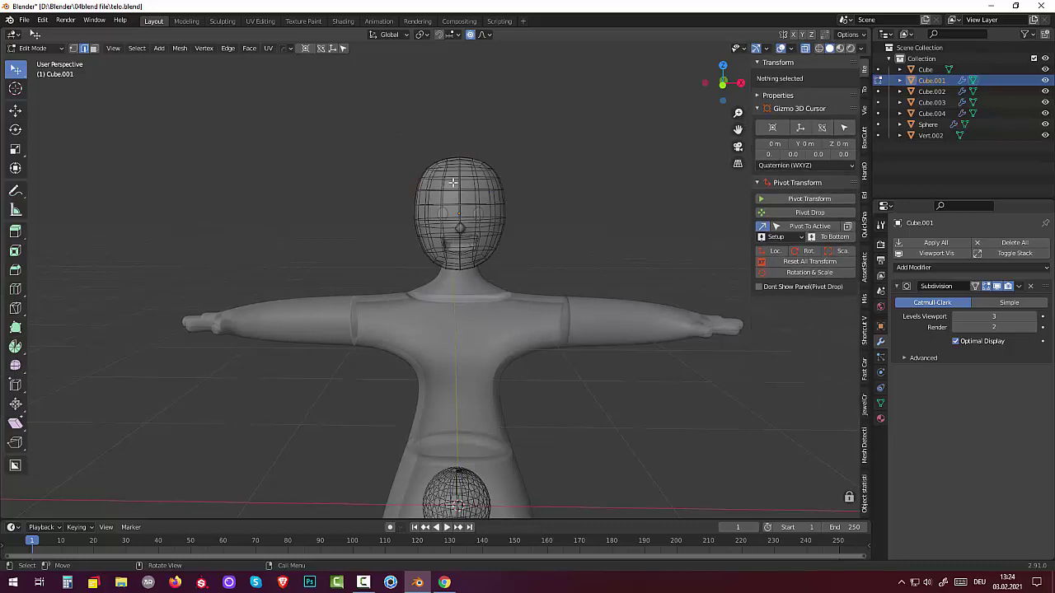
{"action": "key", "text": "b"}
{"action": "left_click_drag", "start_coordinate": [389, 148], "coordinate": [551, 207]}
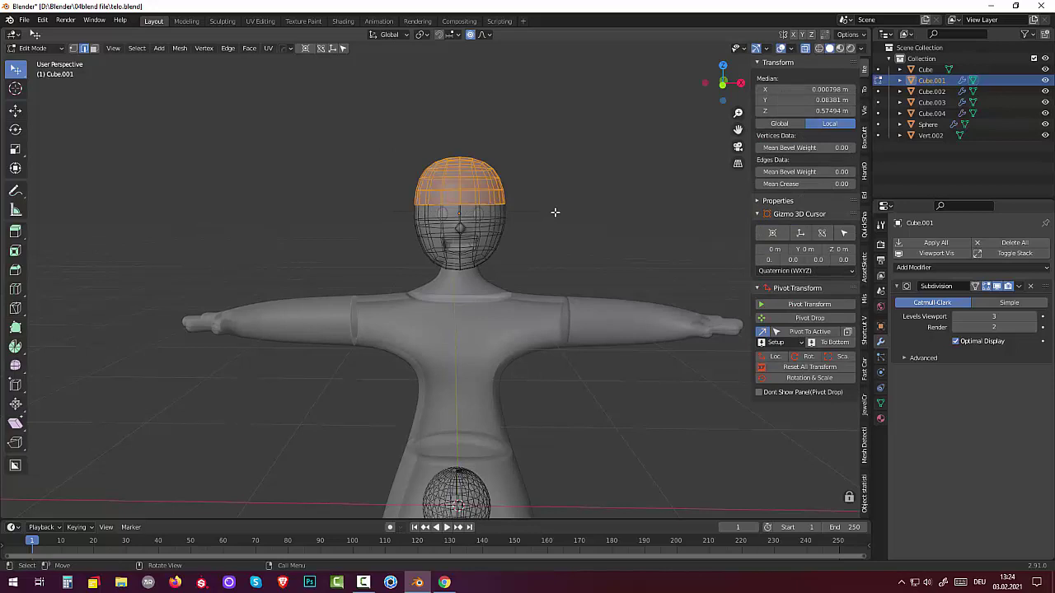
{"action": "left_click", "coordinate": [806, 48]}
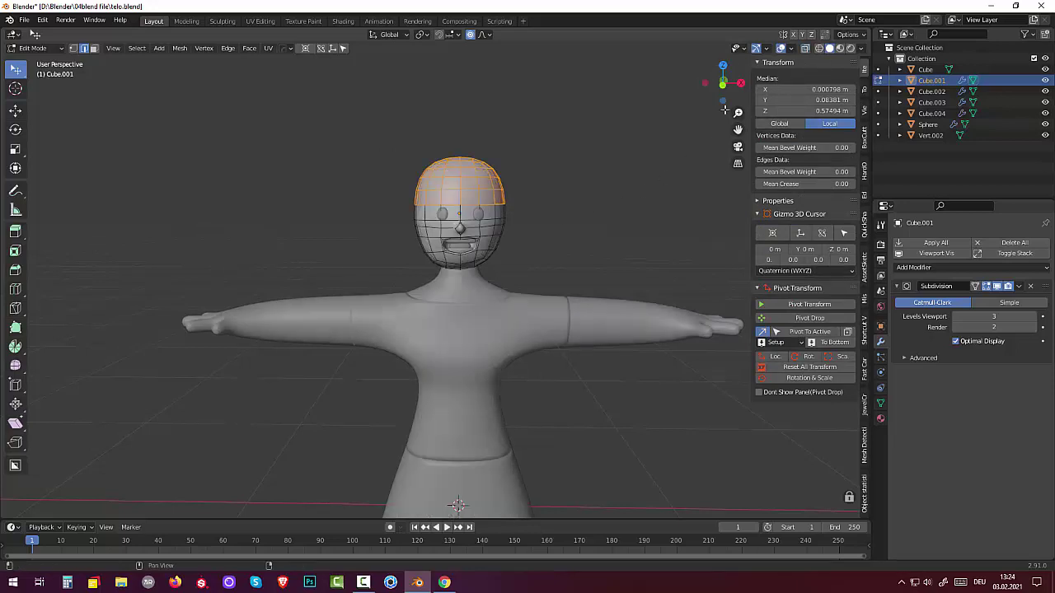
{"action": "mouse_move", "coordinate": [647, 194]}
{"action": "middle_mouse_down"}
{"action": "mouse_move", "coordinate": [608, 228]}
{"action": "mouse_move", "coordinate": [608, 213]}
{"action": "middle_mouse_up"}
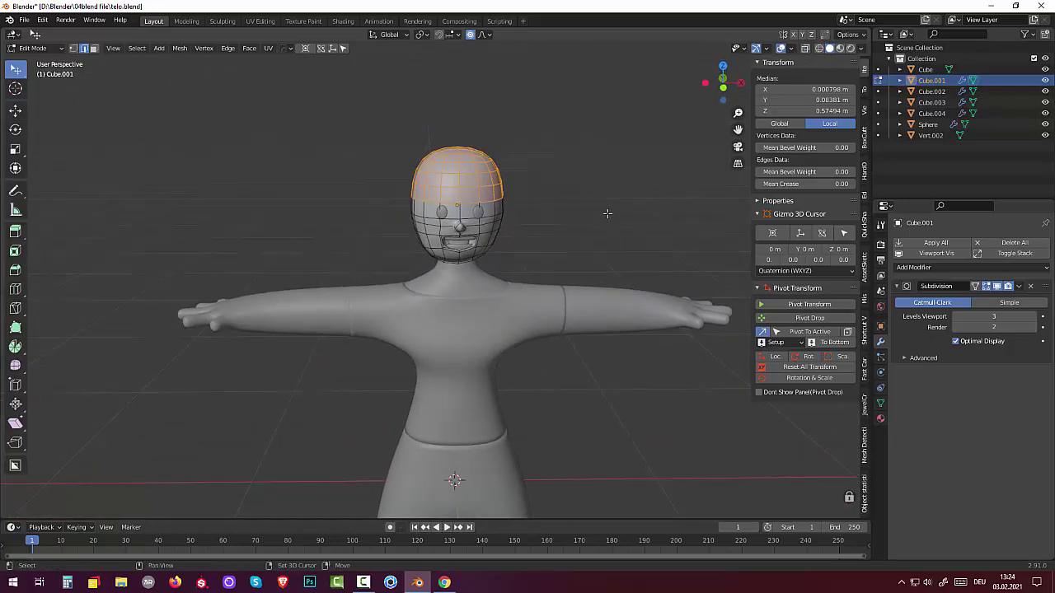
Duplicate the selected head top in place and separate it into its own object, Cube.005
{"action": "key", "text": "shift+d"}
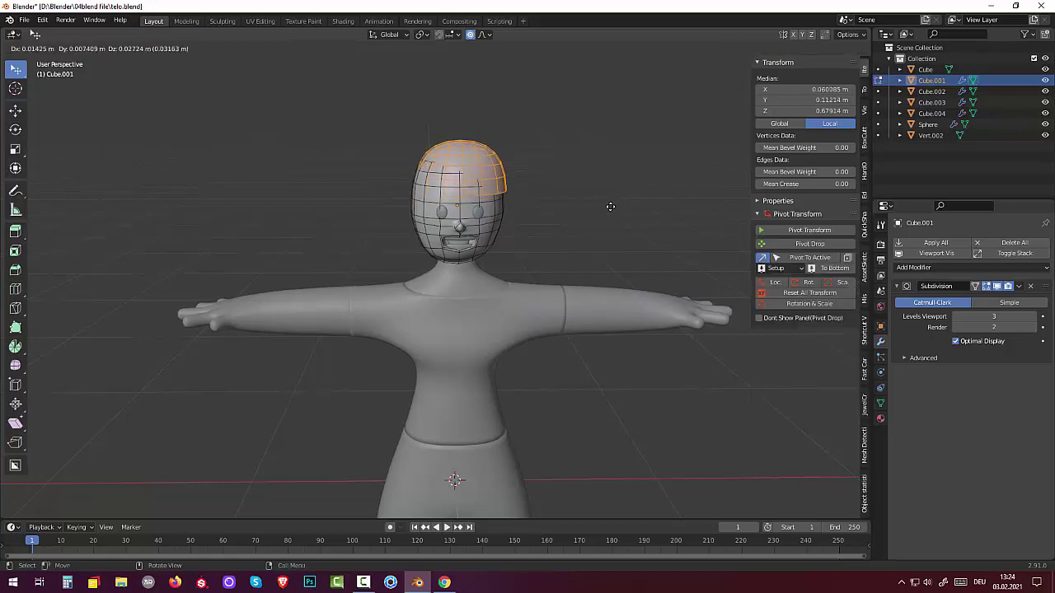
{"action": "right_click", "coordinate": [611, 207]}
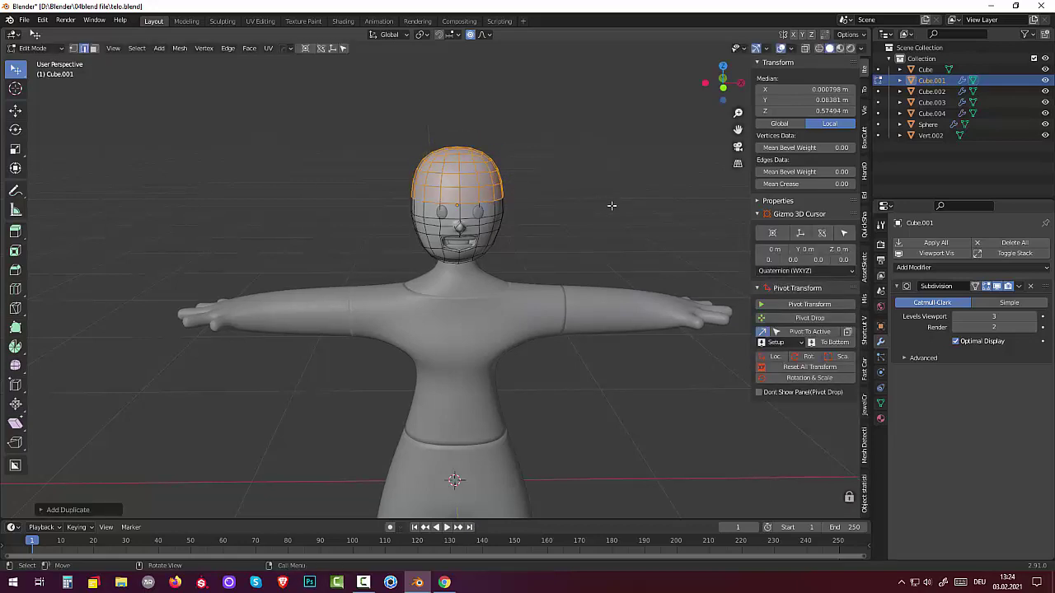
{"action": "key", "text": "p"}
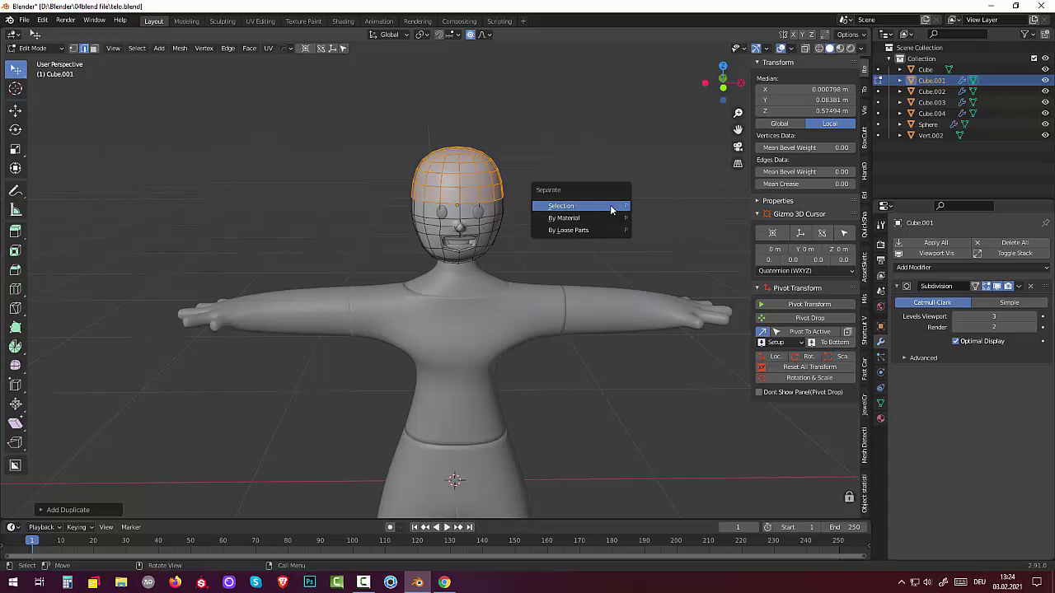
{"action": "left_click", "coordinate": [610, 205]}
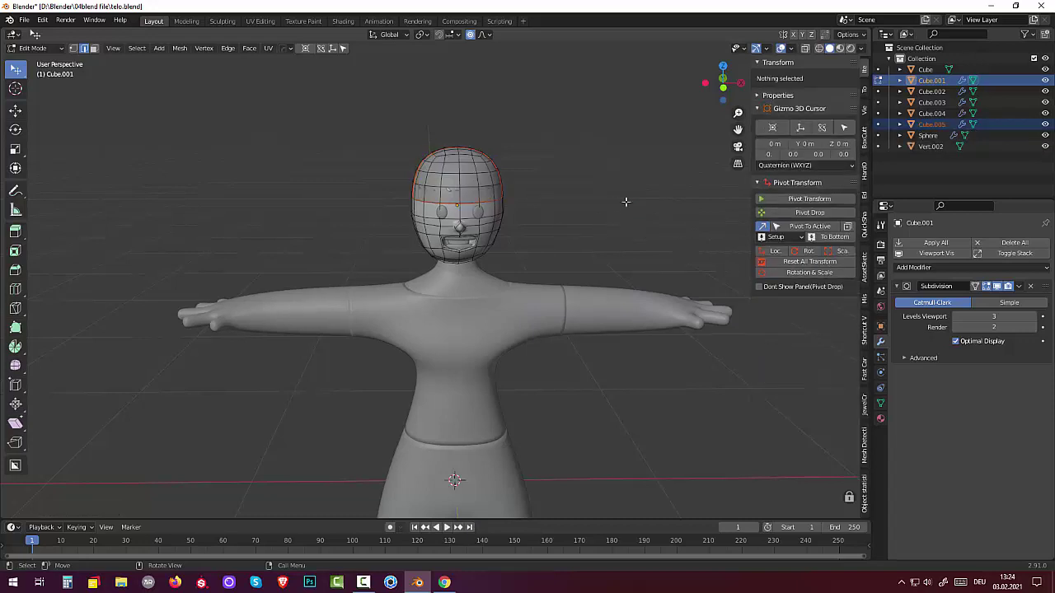
Rename the Cube.001 head object to 'haar' in the outliner
{"action": "left_click", "coordinate": [931, 83]}
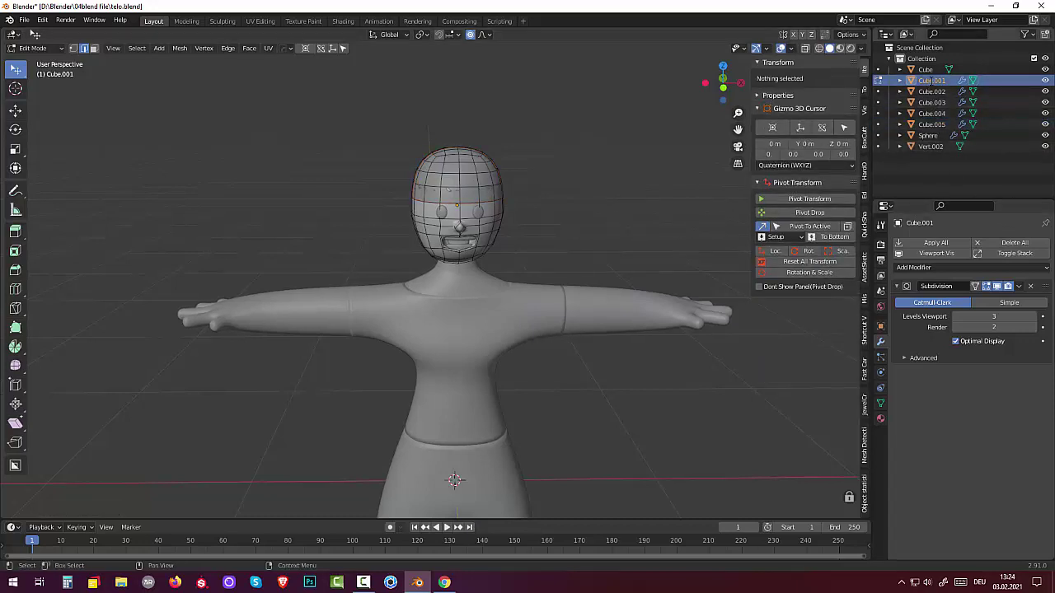
{"action": "double_click", "coordinate": [932, 81]}
{"action": "type", "text": "He"}
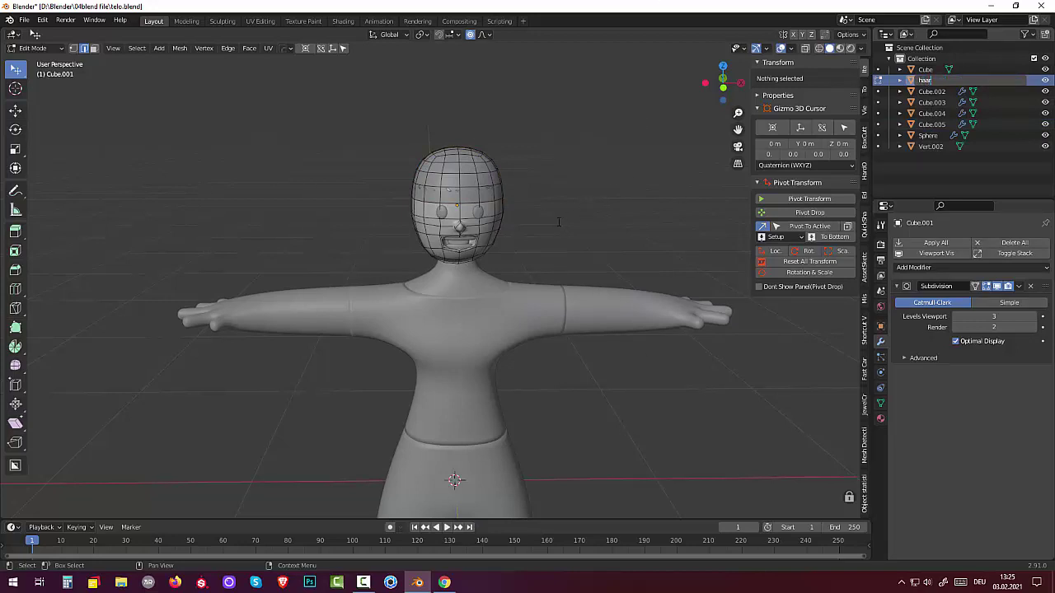
{"action": "key", "text": "Return"}
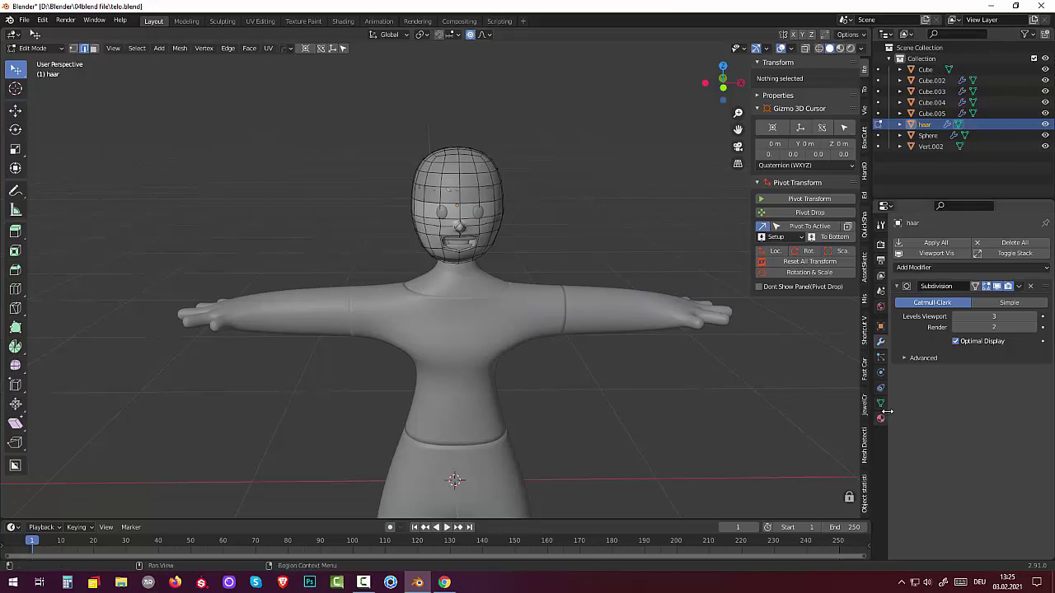
In Object Mode, select the cap Cube.005 and add a Solidify modifier
{"action": "left_click", "coordinate": [37, 49]}
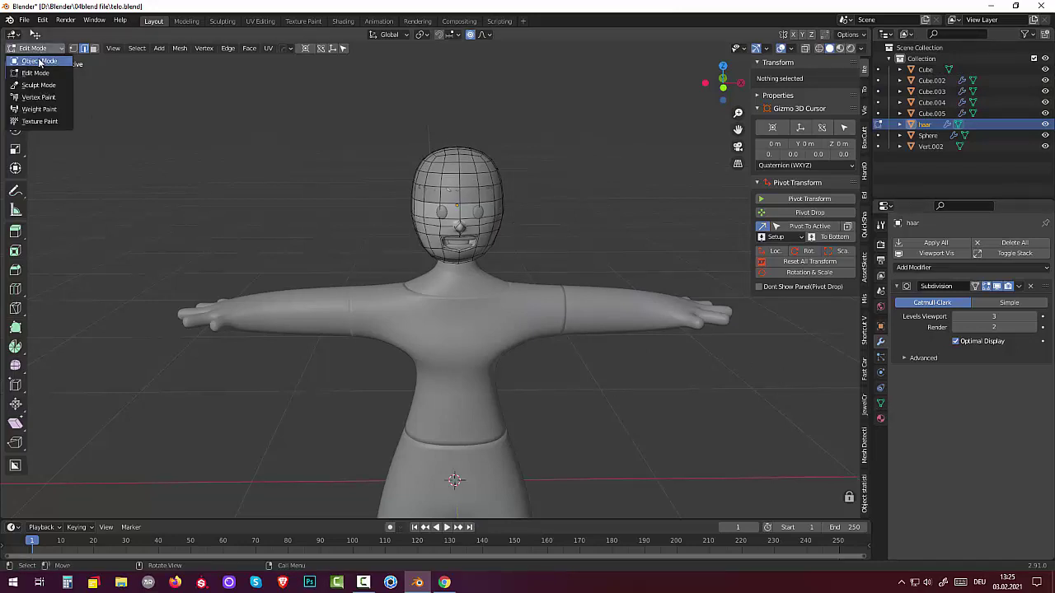
{"action": "left_click", "coordinate": [37, 63]}
{"action": "left_click", "coordinate": [460, 186]}
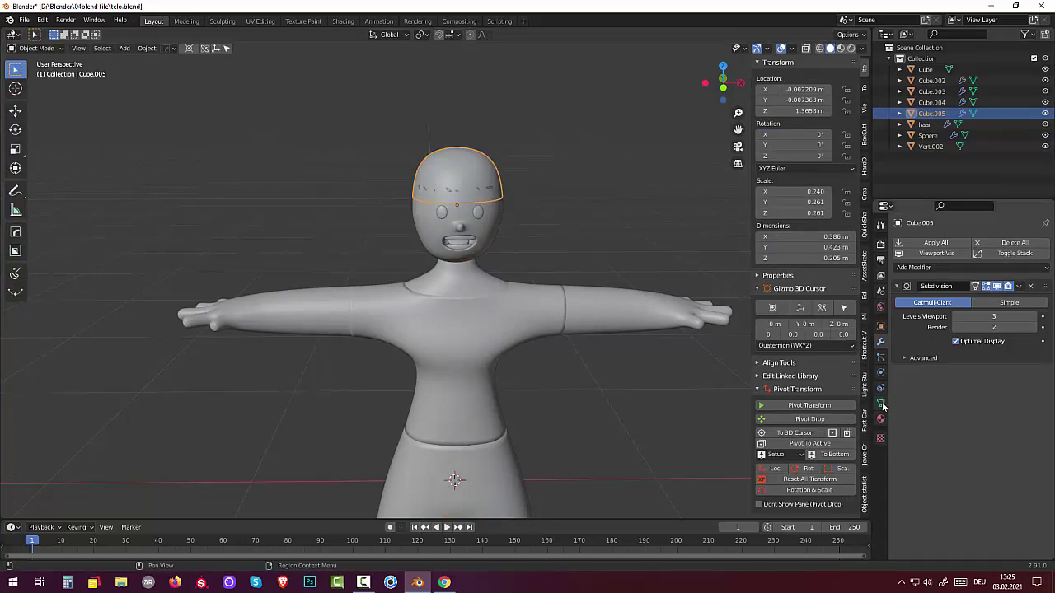
{"action": "left_click", "coordinate": [920, 270]}
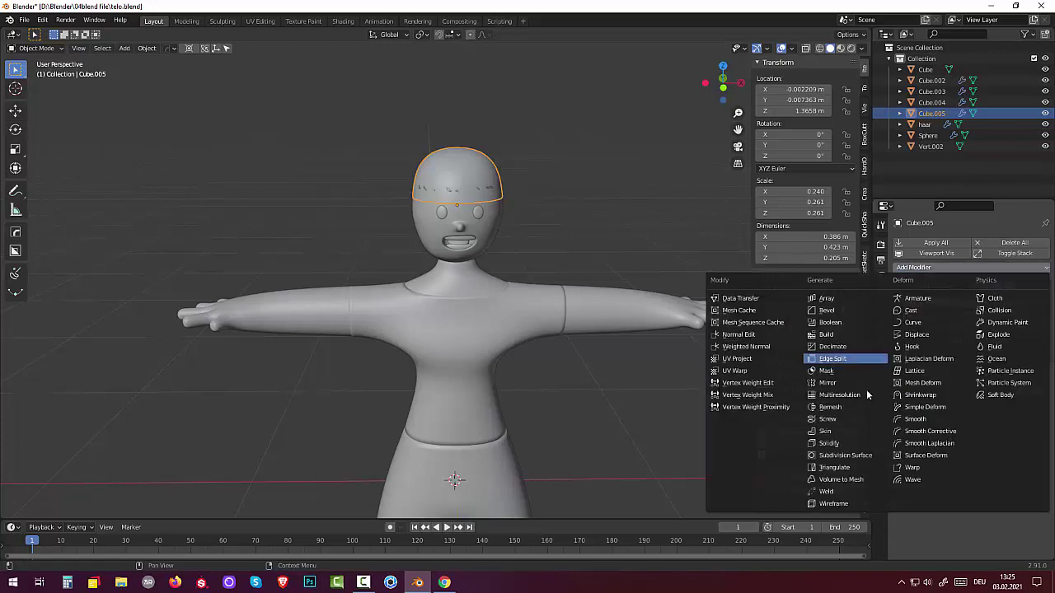
{"action": "left_click", "coordinate": [829, 444]}
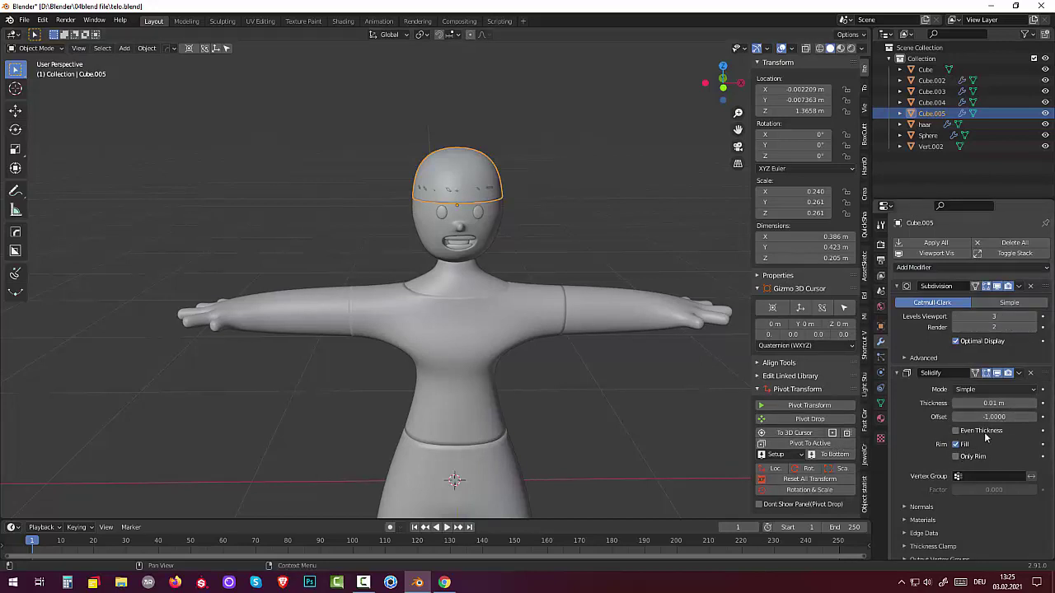
Set Solidify thickness to -0.08 m and enable Fill and Only Rim
{"action": "double_click", "coordinate": [994, 404]}
{"action": "type", "text": "0.2"}
{"action": "key", "text": "Return"}
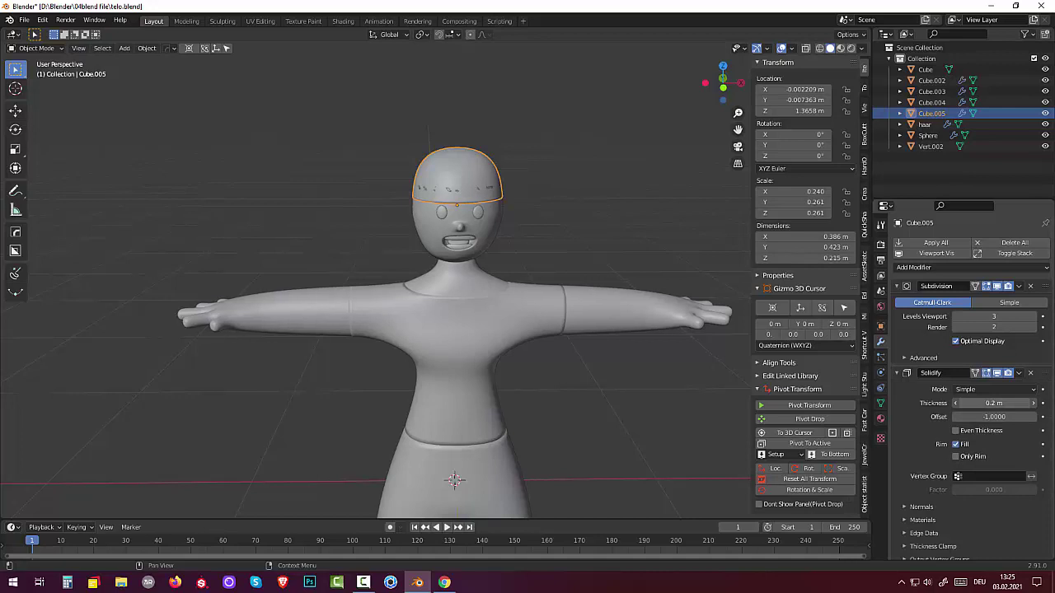
{"action": "mouse_move", "coordinate": [994, 403]}
{"action": "left_mouse_down"}
{"action": "mouse_move", "coordinate": [1022, 403]}
{"action": "mouse_move", "coordinate": [989, 403]}
{"action": "left_mouse_up"}
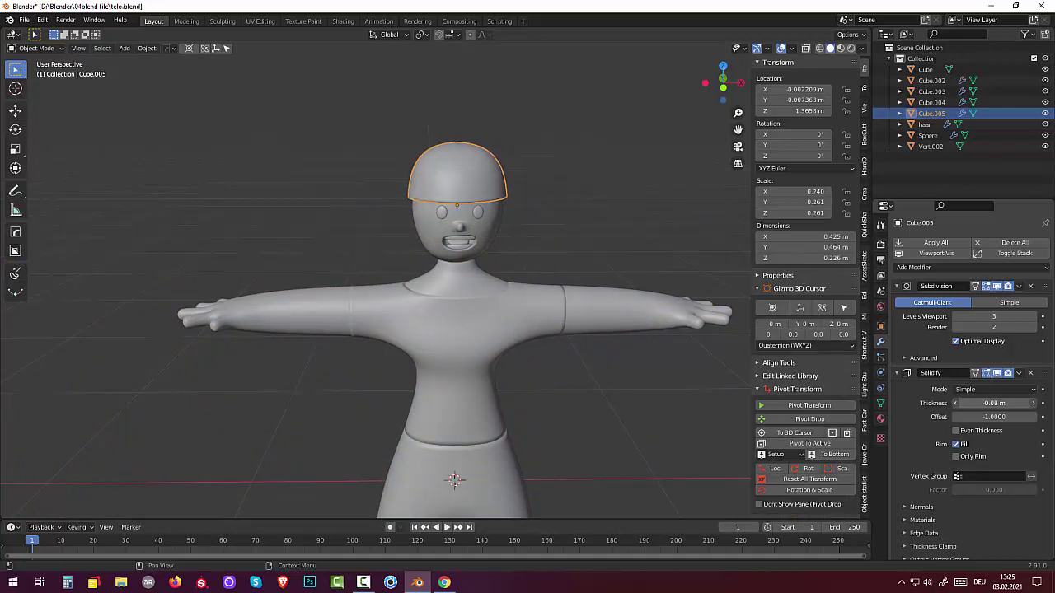
{"action": "left_click", "coordinate": [956, 444]}
{"action": "left_click", "coordinate": [957, 457]}
{"action": "mouse_move", "coordinate": [558, 155]}
{"action": "middle_mouse_down"}
{"action": "mouse_move", "coordinate": [548, 136]}
{"action": "mouse_move", "coordinate": [427, 150]}
{"action": "middle_mouse_up"}
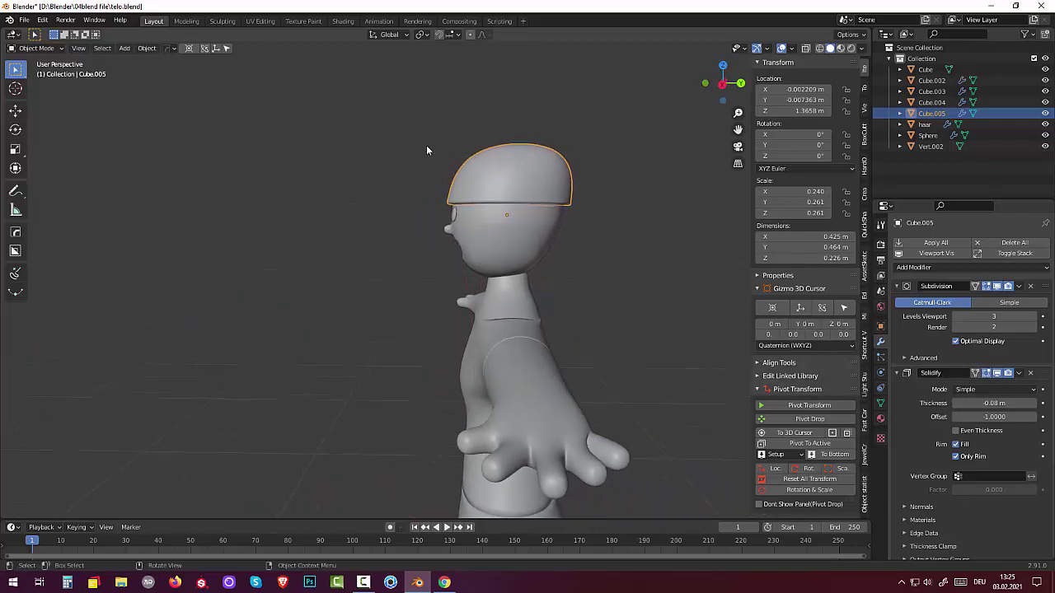
Toggle the cap in and out of Edit Mode and reselect Cube.005
{"action": "left_click", "coordinate": [41, 51]}
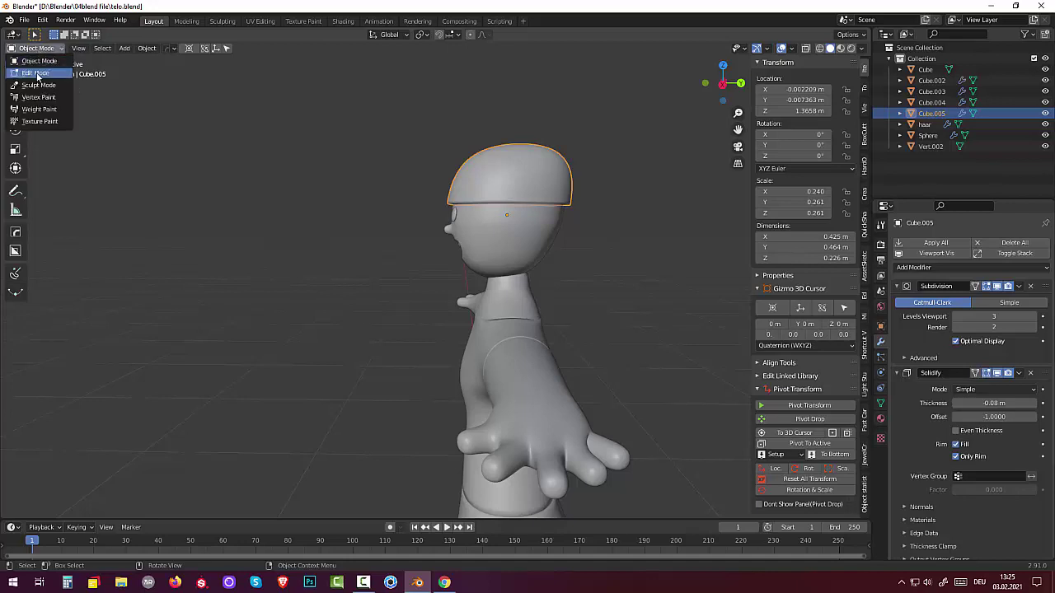
{"action": "left_click", "coordinate": [38, 74]}
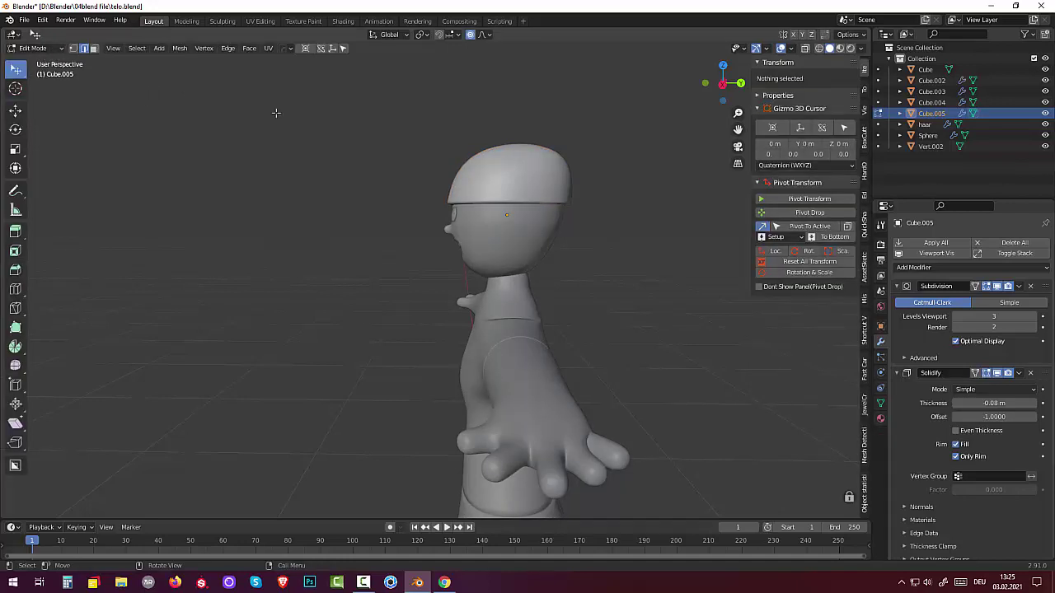
{"action": "left_click", "coordinate": [33, 48]}
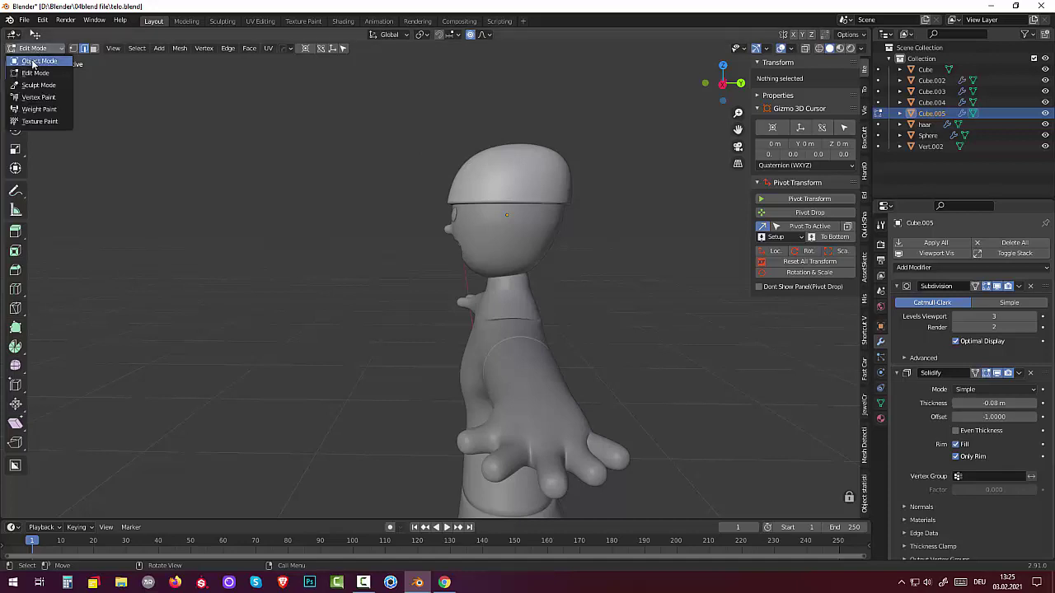
{"action": "left_click", "coordinate": [37, 63]}
{"action": "left_click", "coordinate": [501, 190]}
{"action": "left_click", "coordinate": [507, 179]}
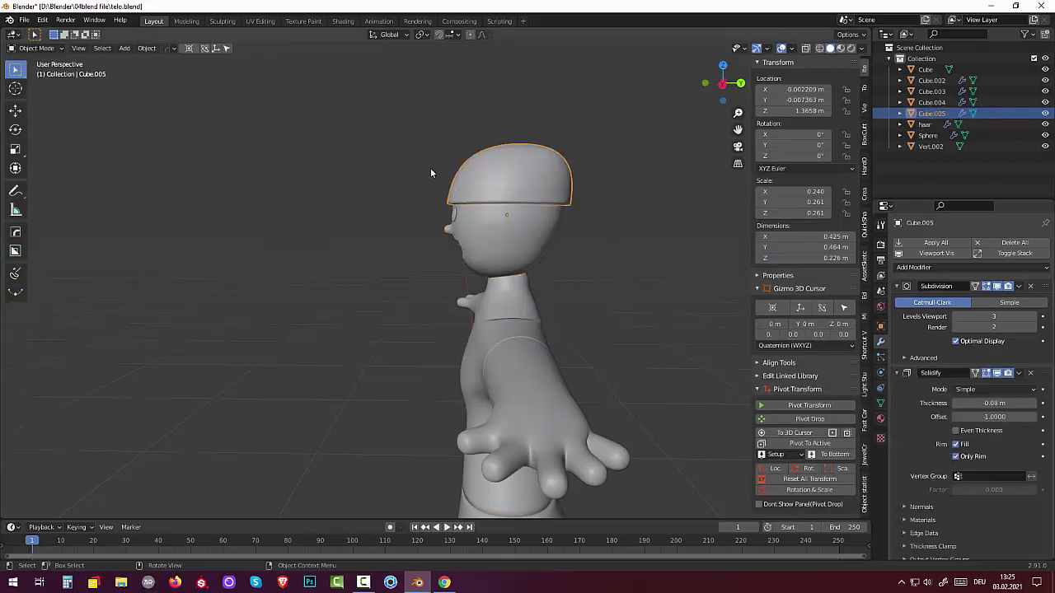
In face-select Edit Mode, pick a cap face and raise viewport subdivision levels to 4
{"action": "left_click", "coordinate": [20, 48]}
{"action": "left_click", "coordinate": [36, 74]}
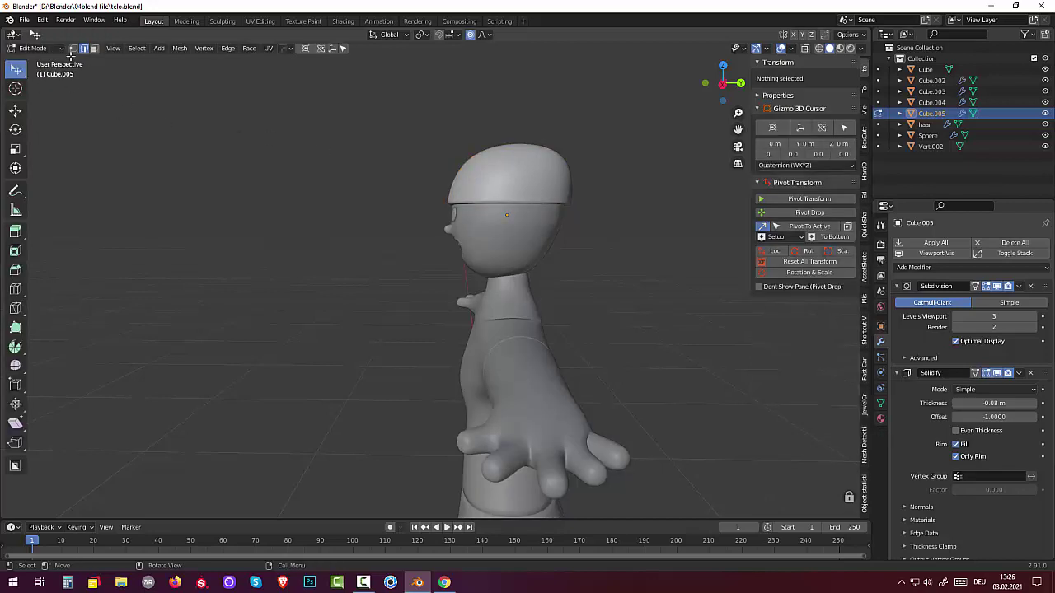
{"action": "left_click", "coordinate": [94, 48]}
{"action": "left_click", "coordinate": [541, 185]}
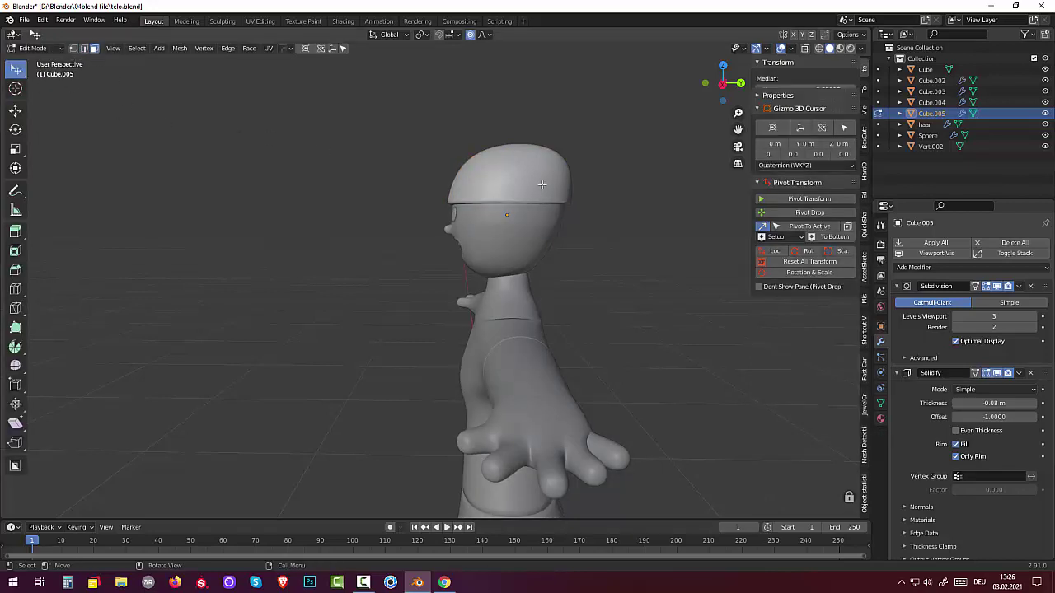
{"action": "middle_click_drag", "start_coordinate": [550, 191], "coordinate": [550, 204]}
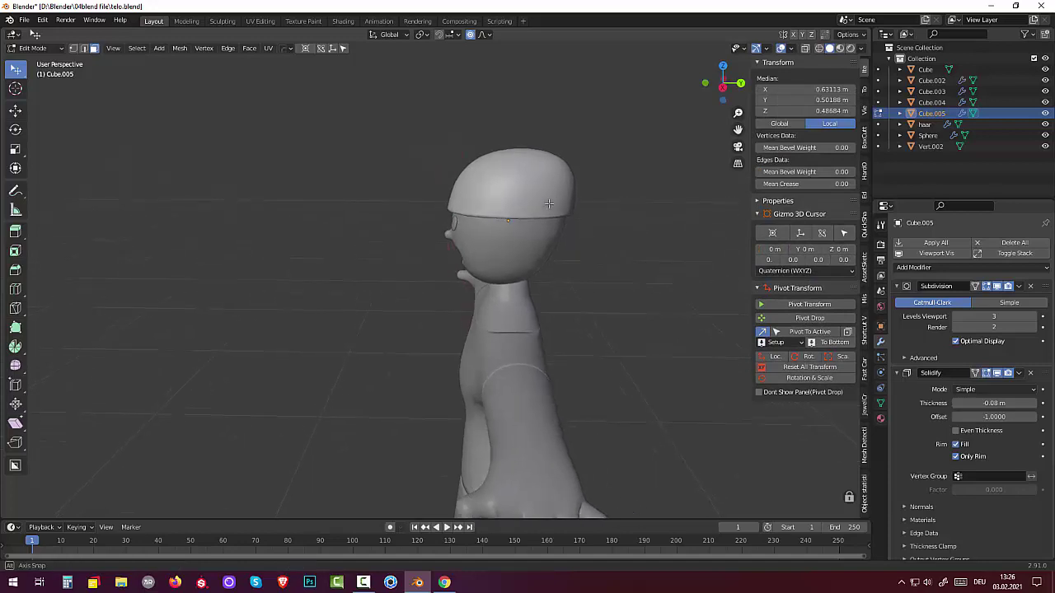
{"action": "left_click", "coordinate": [1032, 316]}
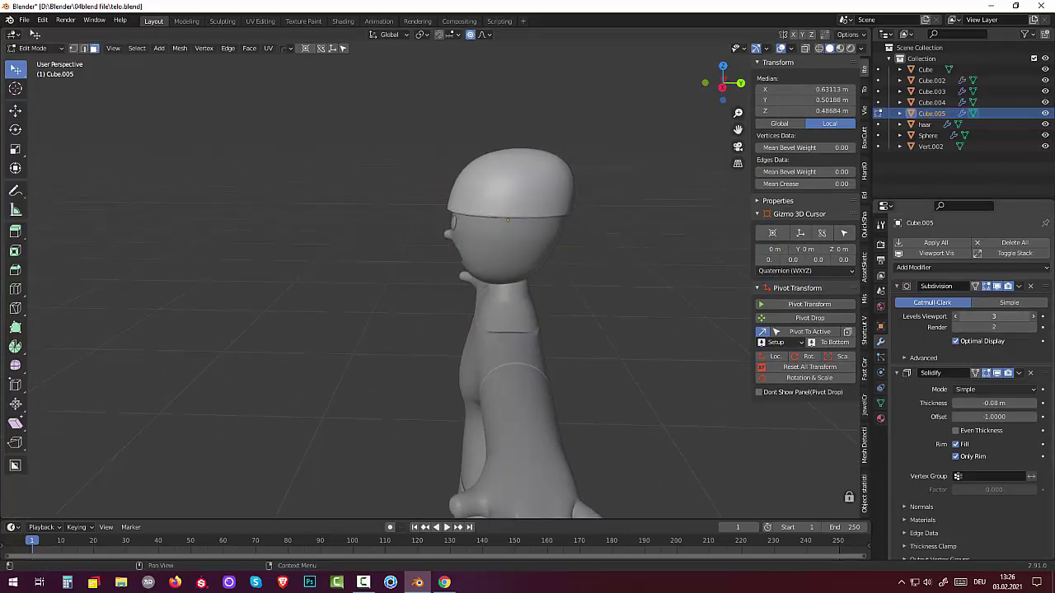
Return to Object Mode and orbit to a three-quarter front view
{"action": "left_click", "coordinate": [33, 48]}
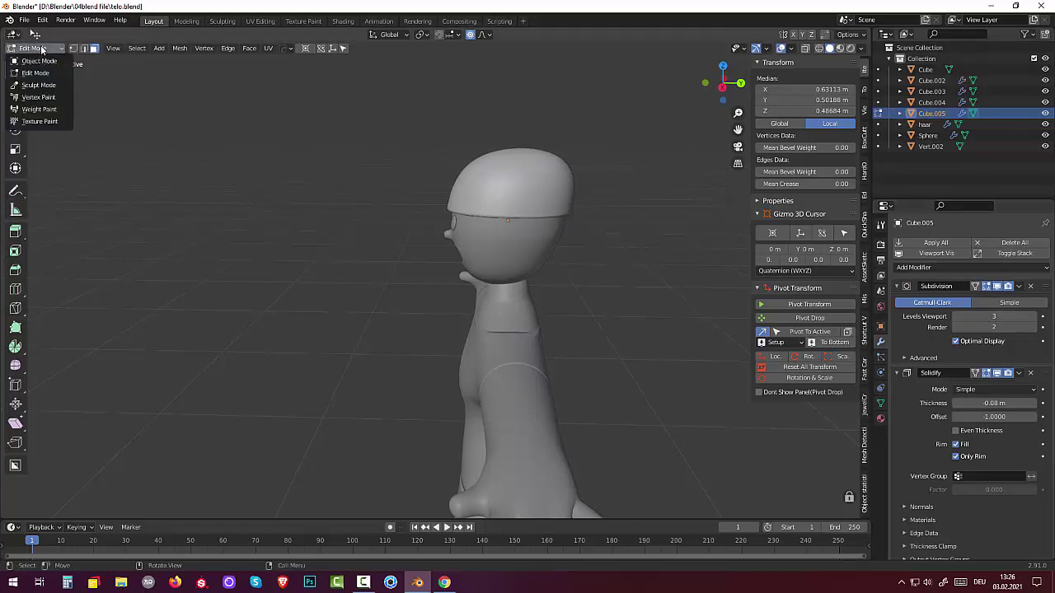
{"action": "left_click", "coordinate": [40, 60]}
{"action": "middle_click_drag", "start_coordinate": [666, 272], "coordinate": [715, 244]}
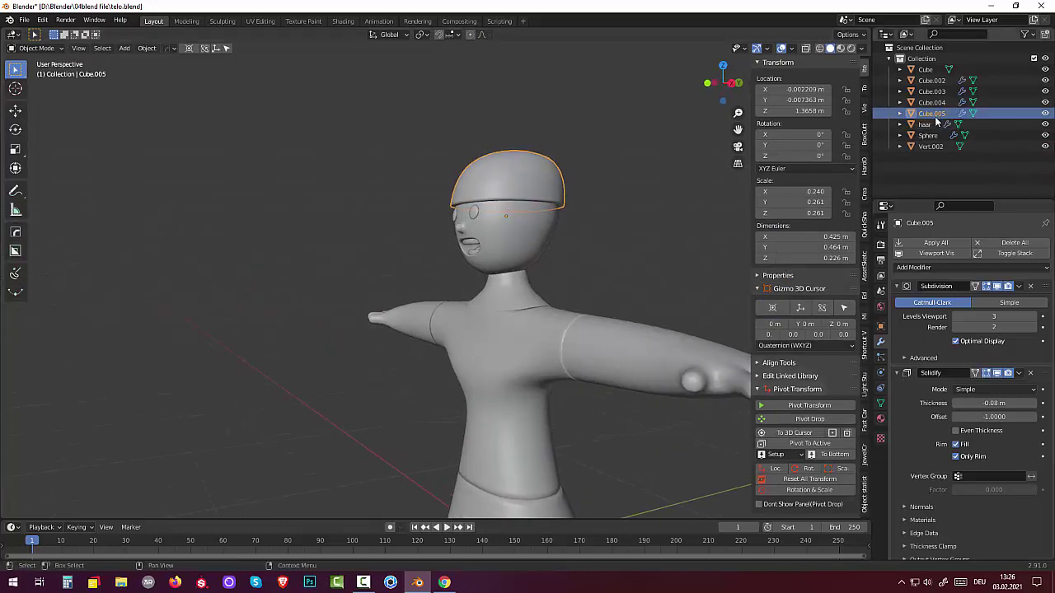
Hide and show the cap and haar objects to identify which mesh each one is
{"action": "left_click", "coordinate": [1045, 112]}
{"action": "left_click", "coordinate": [1045, 116]}
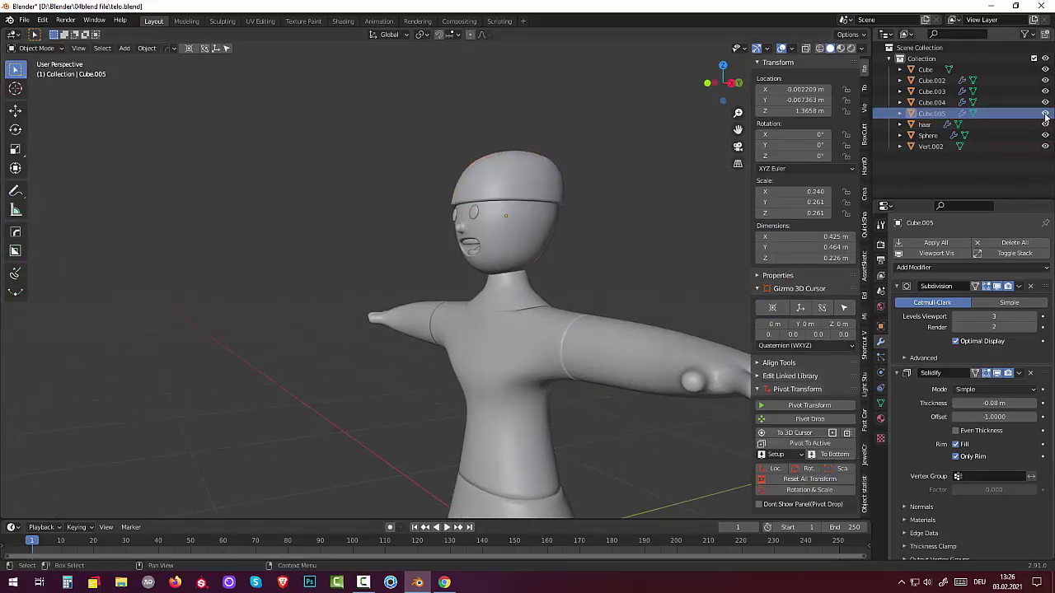
{"action": "left_click", "coordinate": [1045, 115]}
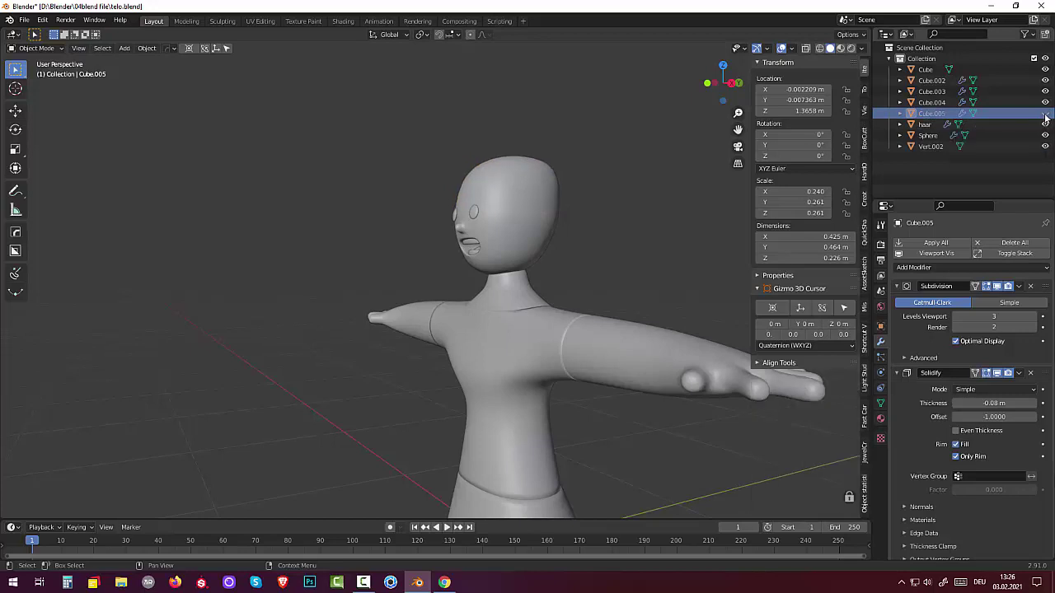
{"action": "left_click", "coordinate": [1045, 116]}
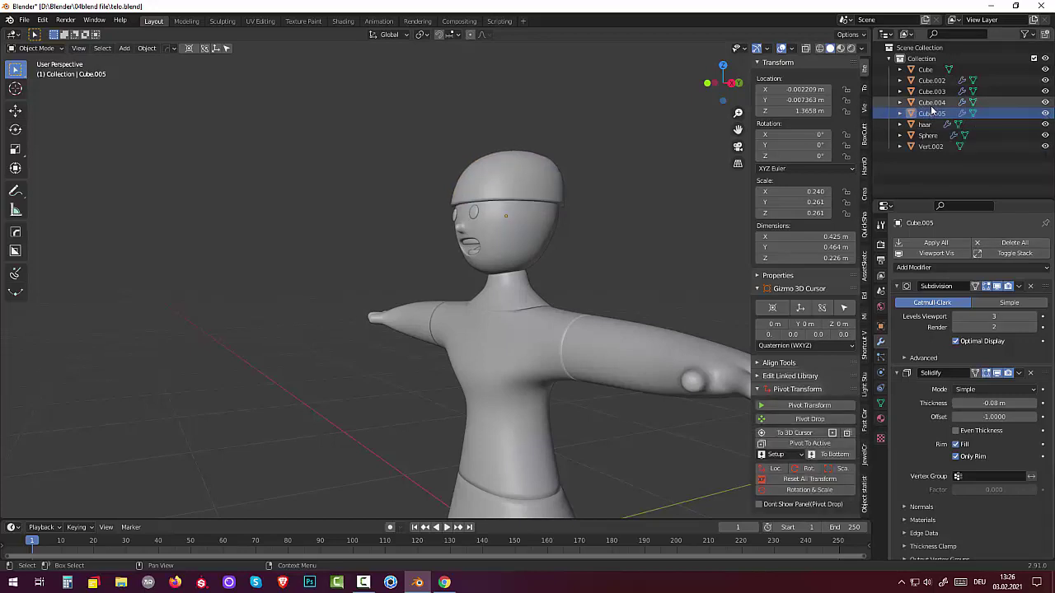
{"action": "left_click", "coordinate": [925, 125]}
{"action": "left_click", "coordinate": [1045, 124]}
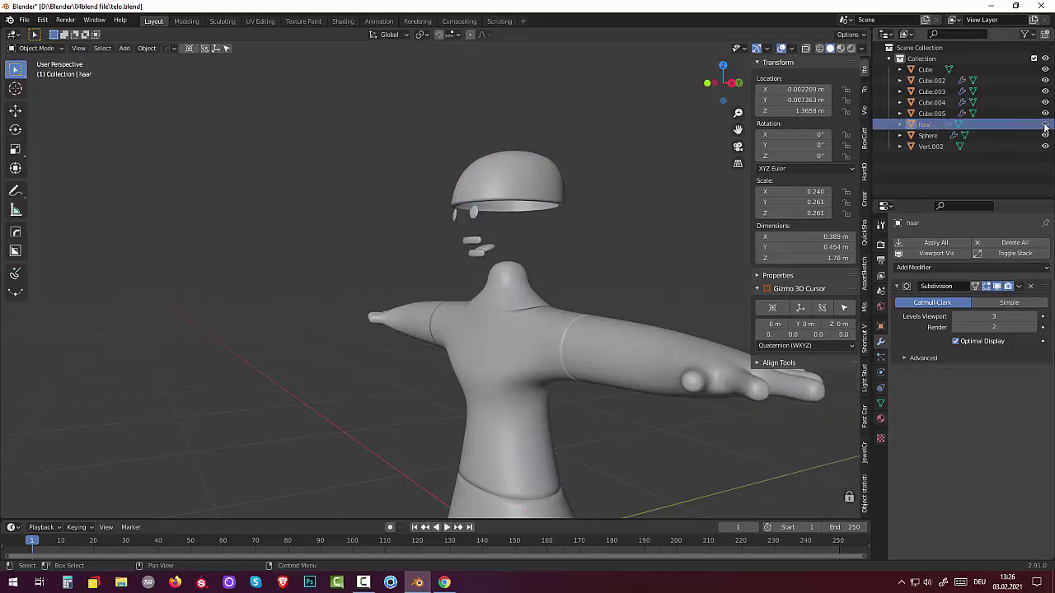
{"action": "left_click", "coordinate": [1046, 124]}
Rename the haar object to 'head', then select the cap Cube.005
{"action": "double_click", "coordinate": [926, 124]}
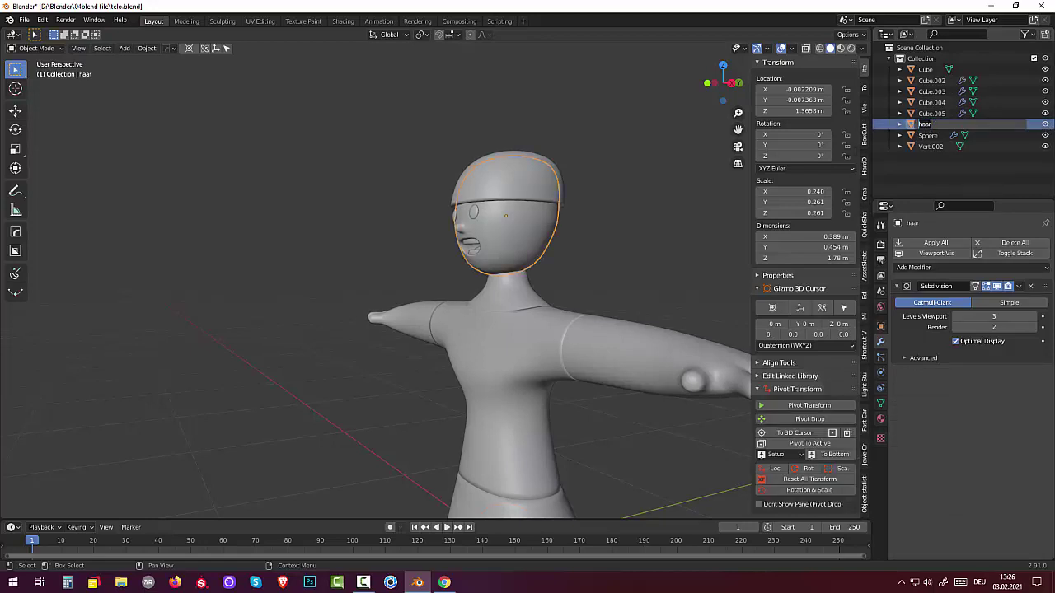
{"action": "type", "text": "H"}
{"action": "key", "text": "Return"}
{"action": "left_click", "coordinate": [528, 193]}
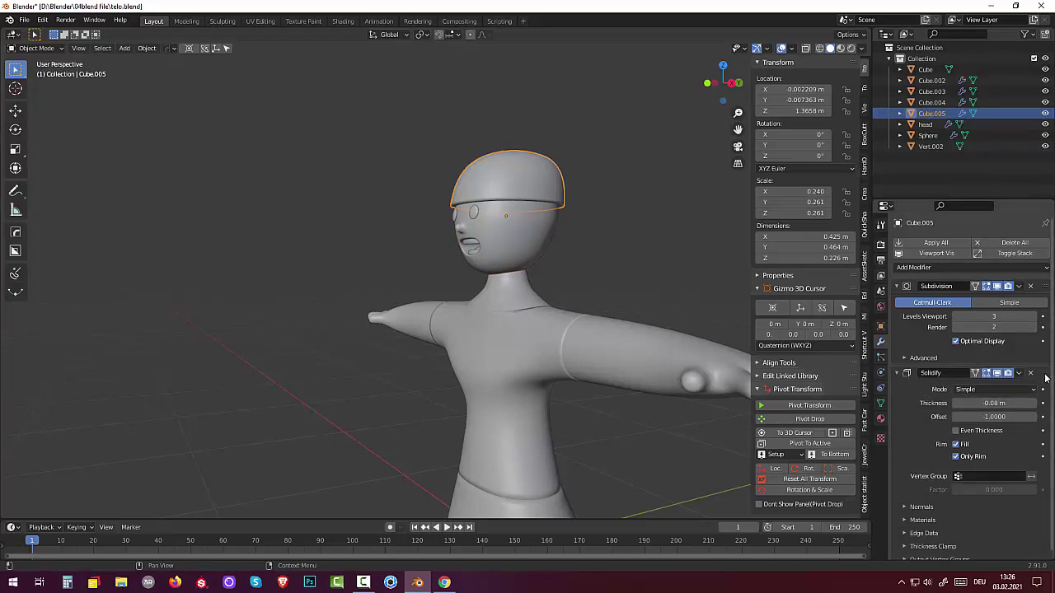
Move Solidify above Subdivision in the cap's modifier stack and enter Edit Mode
{"action": "left_click_drag", "start_coordinate": [1047, 378], "coordinate": [1050, 282]}
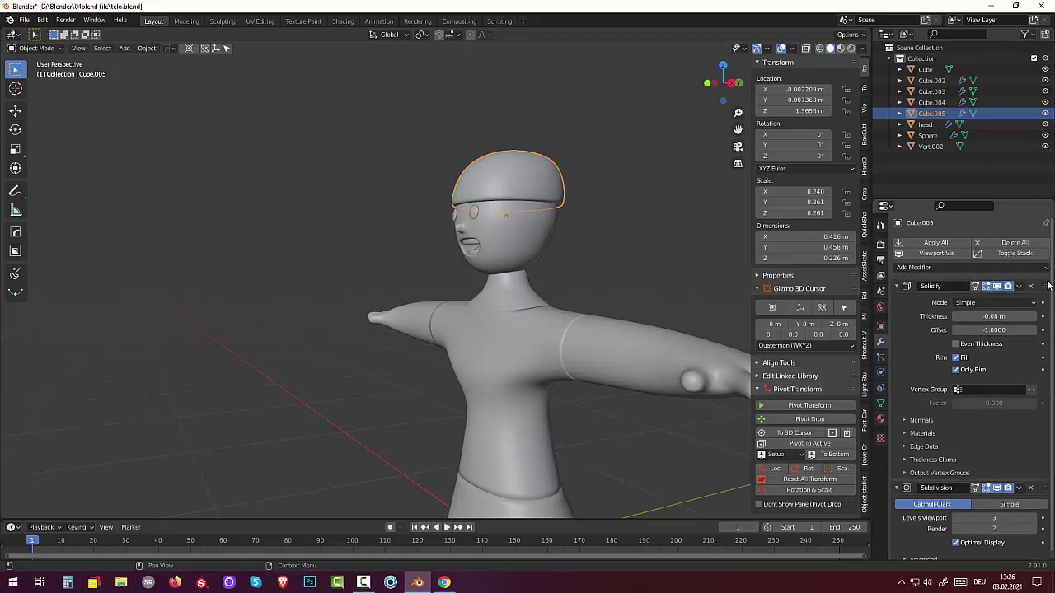
{"action": "left_click", "coordinate": [37, 48]}
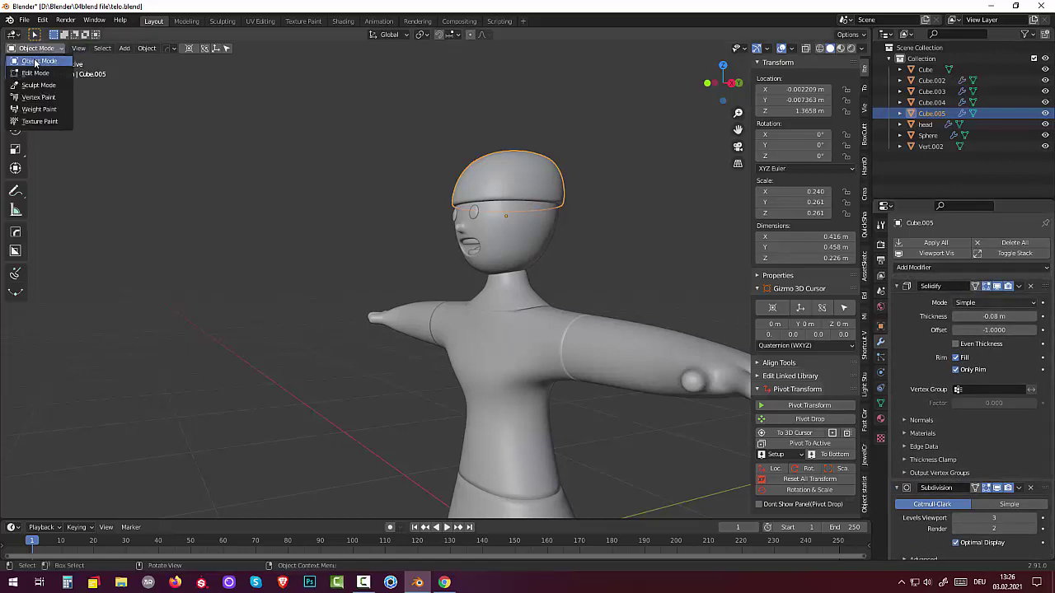
{"action": "left_click", "coordinate": [35, 72]}
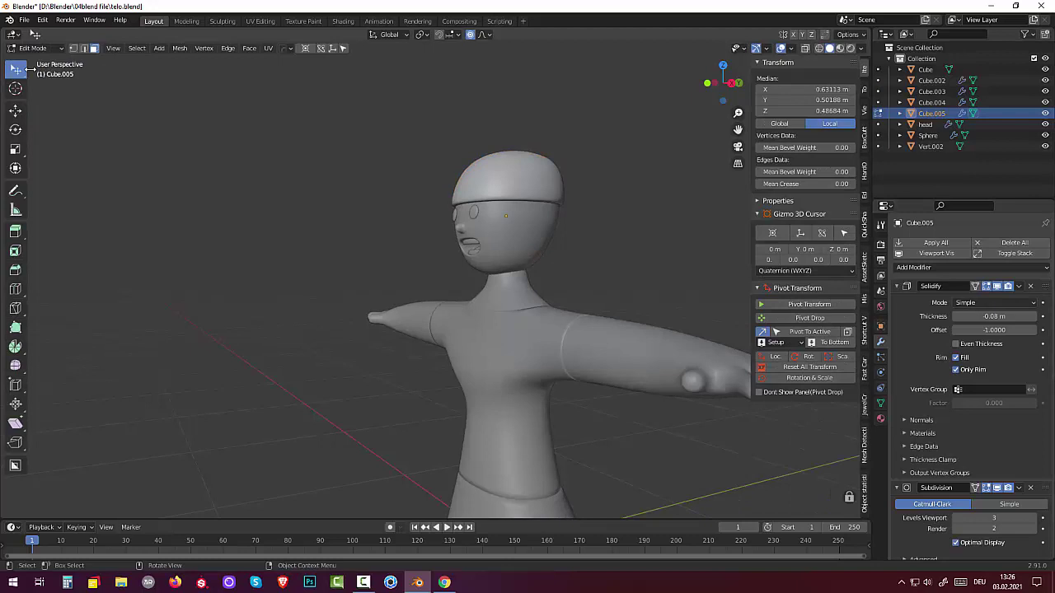
Try X-ray, material preview and wireframe shading, then return to solid shading
{"action": "left_click", "coordinate": [805, 52]}
{"action": "left_click", "coordinate": [805, 51]}
{"action": "left_click", "coordinate": [840, 48]}
{"action": "left_click", "coordinate": [819, 48]}
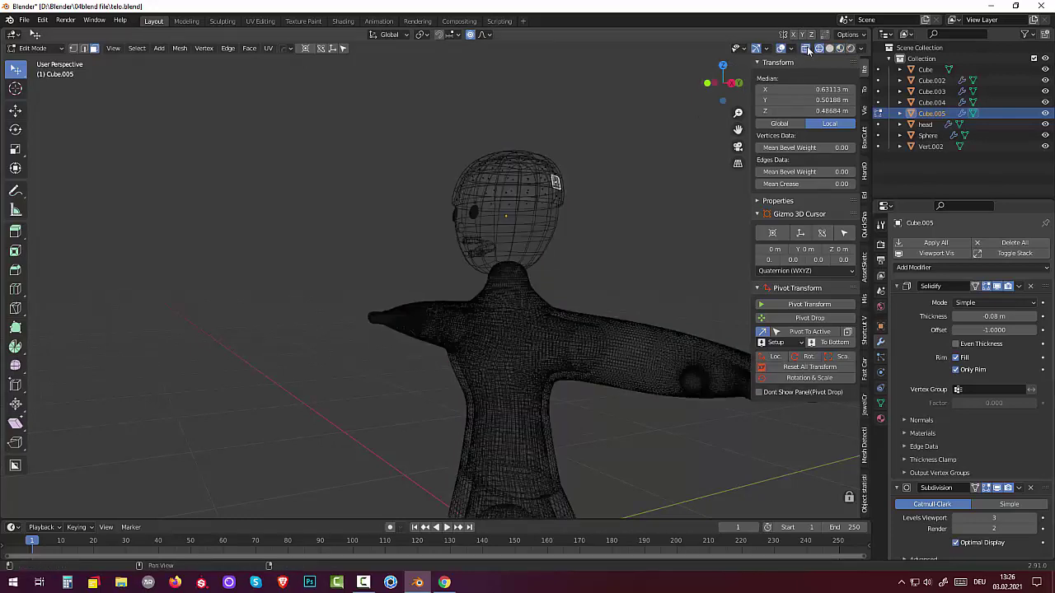
{"action": "left_click", "coordinate": [807, 49]}
{"action": "left_click", "coordinate": [829, 48]}
{"action": "middle_click_drag", "start_coordinate": [669, 120], "coordinate": [623, 151]}
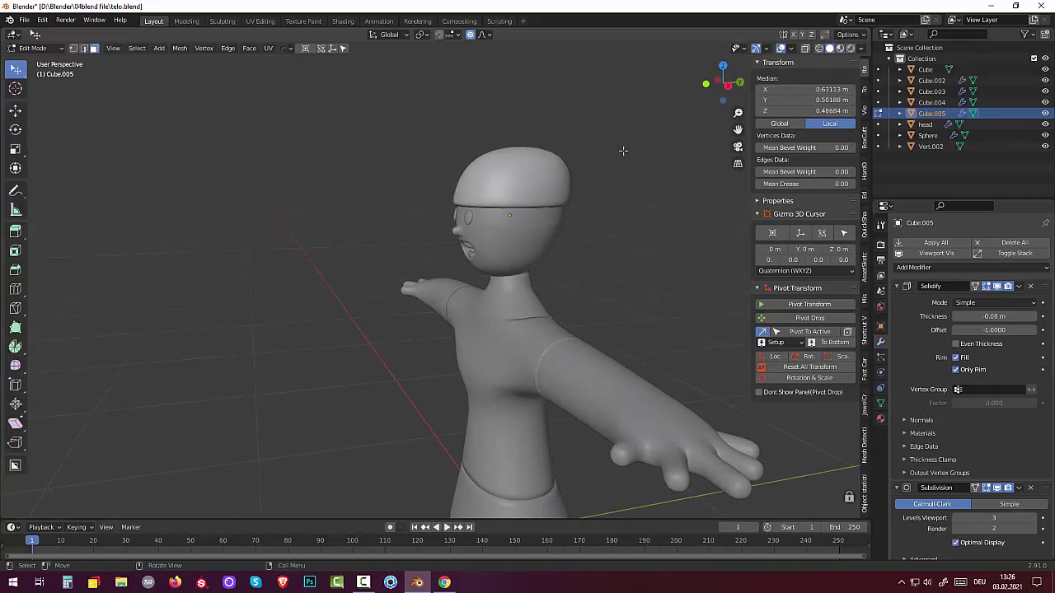
Show the Solidify cage, select one lower rim edge in edge mode, and view from the right
{"action": "left_click", "coordinate": [509, 184]}
{"action": "left_click", "coordinate": [987, 289]}
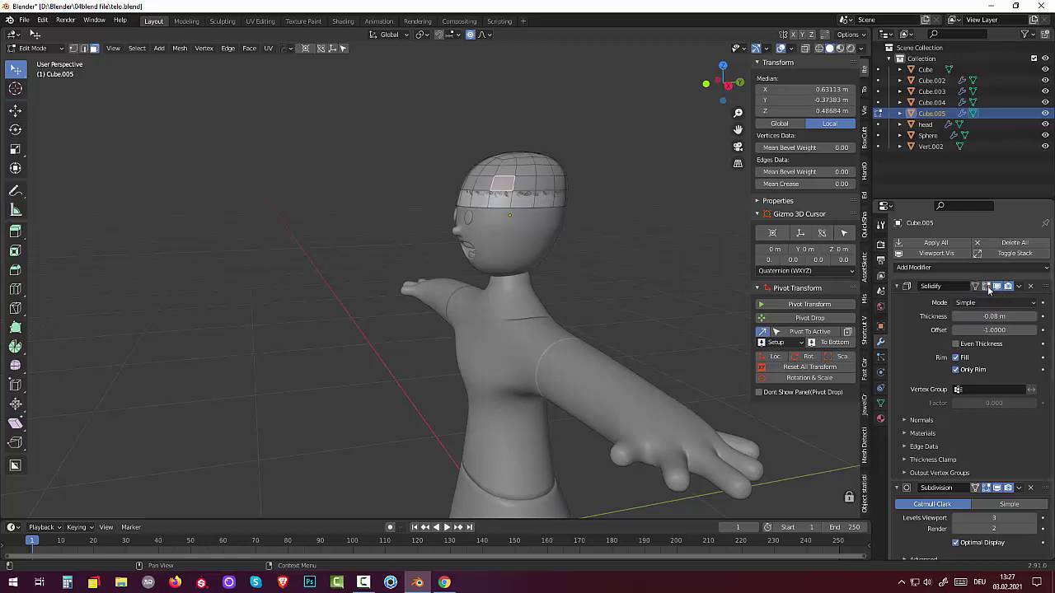
{"action": "mouse_move", "coordinate": [684, 207]}
{"action": "middle_mouse_down"}
{"action": "mouse_move", "coordinate": [604, 204]}
{"action": "mouse_move", "coordinate": [607, 236]}
{"action": "mouse_move", "coordinate": [579, 232]}
{"action": "middle_mouse_up"}
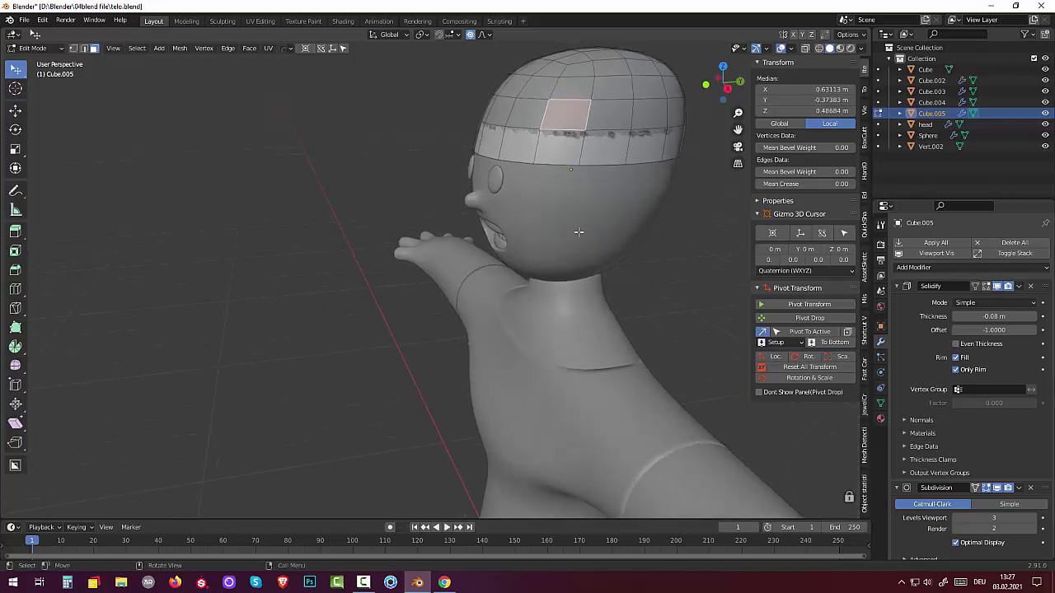
{"action": "left_click", "coordinate": [558, 164]}
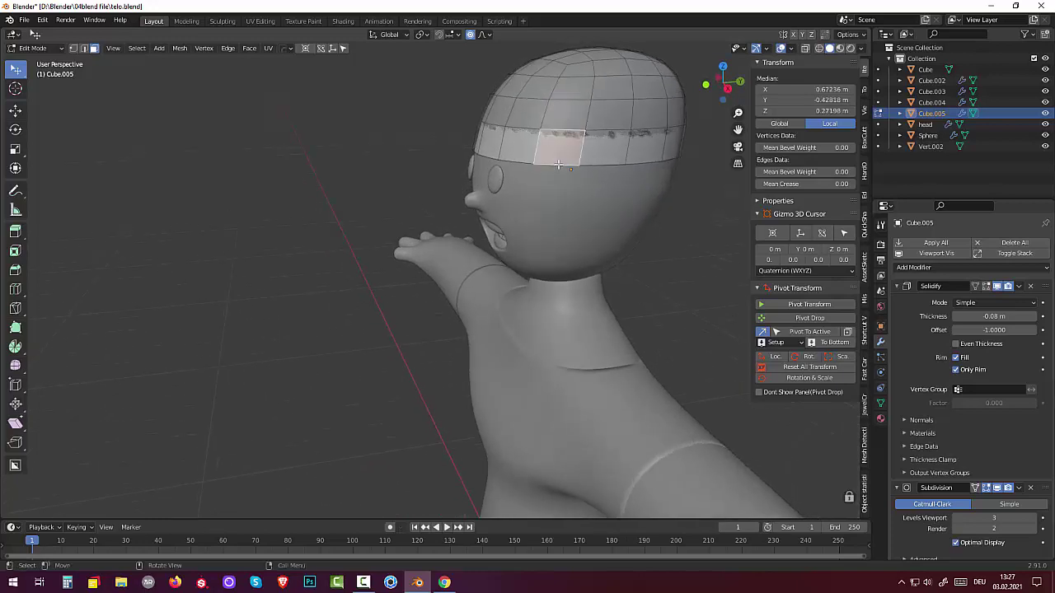
{"action": "left_click", "coordinate": [590, 164]}
{"action": "middle_click_drag", "start_coordinate": [590, 168], "coordinate": [627, 173]}
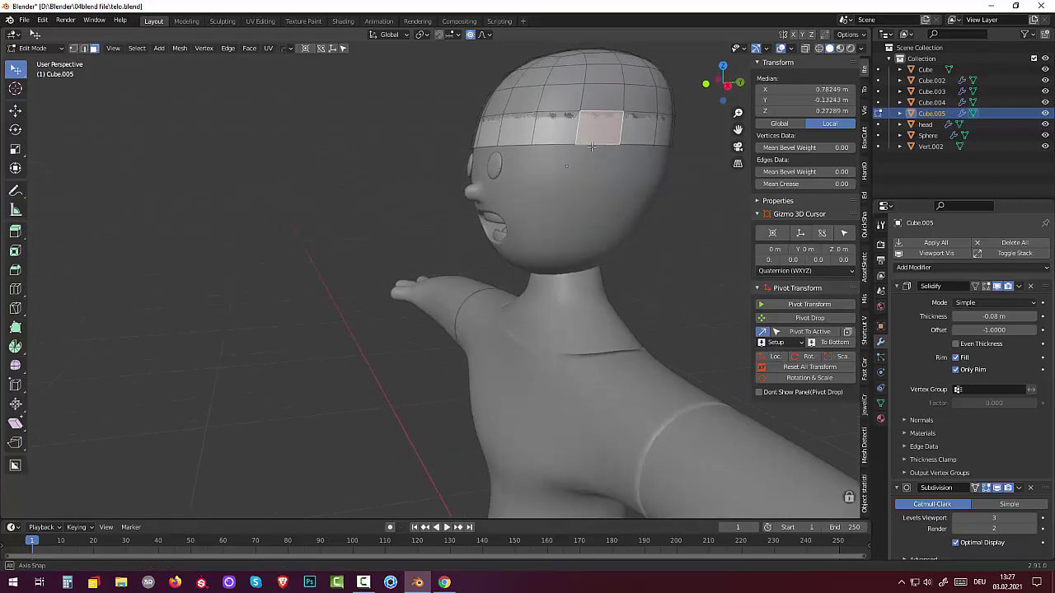
{"action": "left_click", "coordinate": [84, 49]}
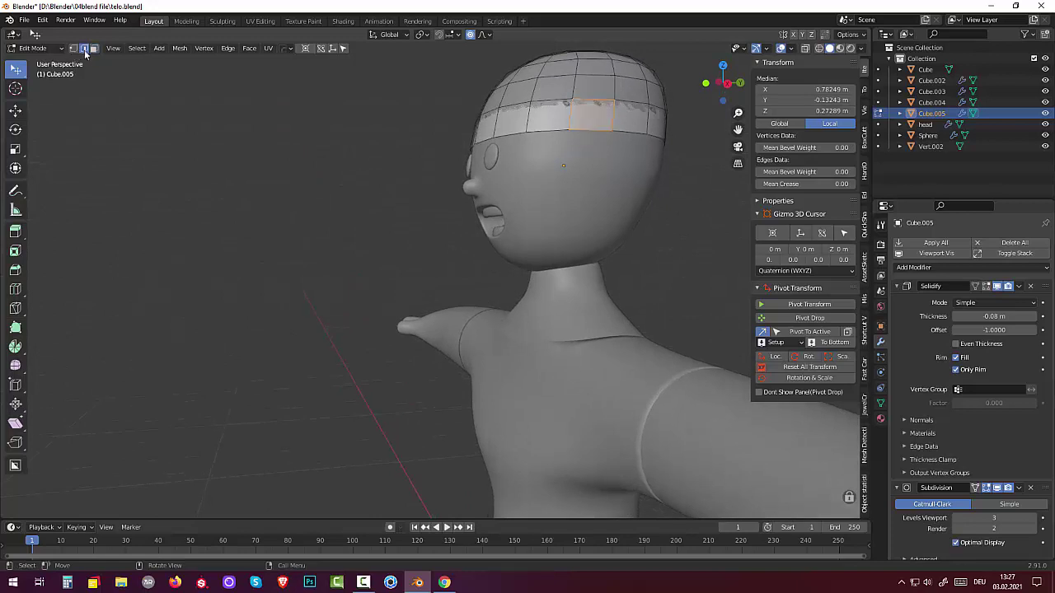
{"action": "left_click", "coordinate": [585, 130]}
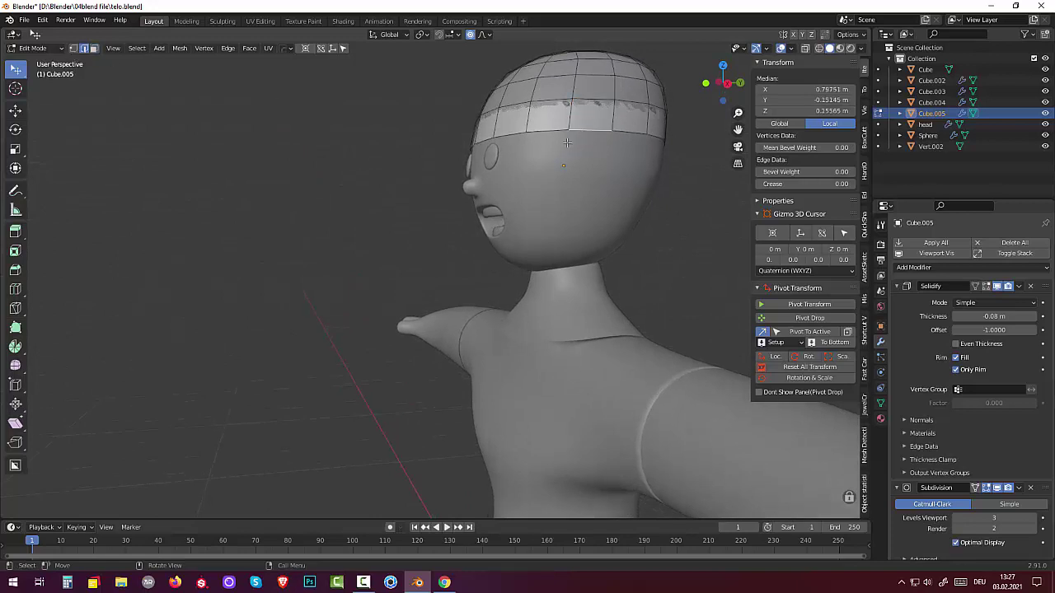
{"action": "key", "text": "KP_3"}
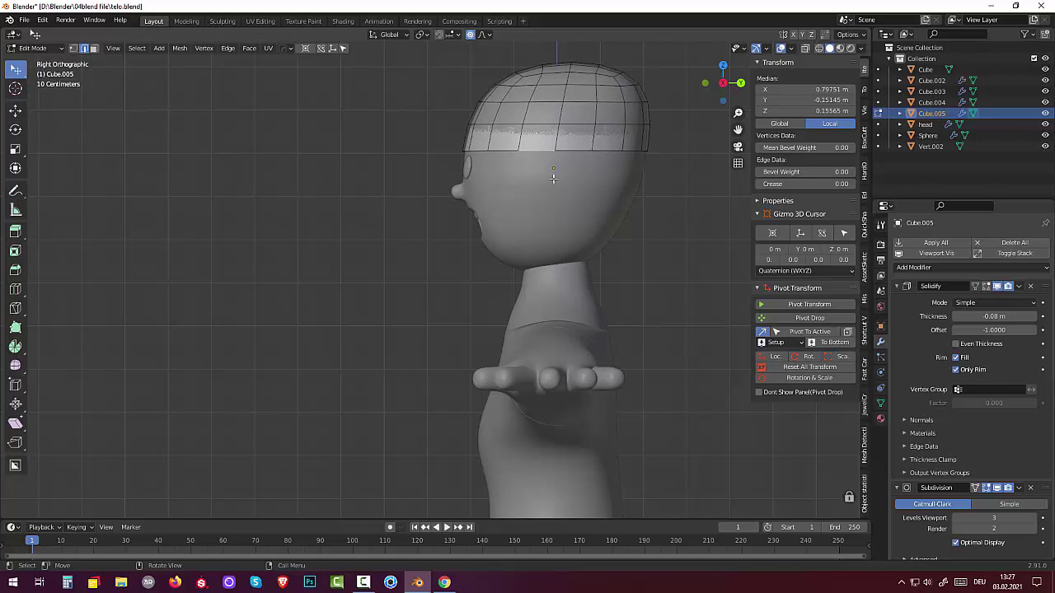
Extrude the rim edge down the side of the head in two stages and taper its end
{"action": "key", "text": "g"}
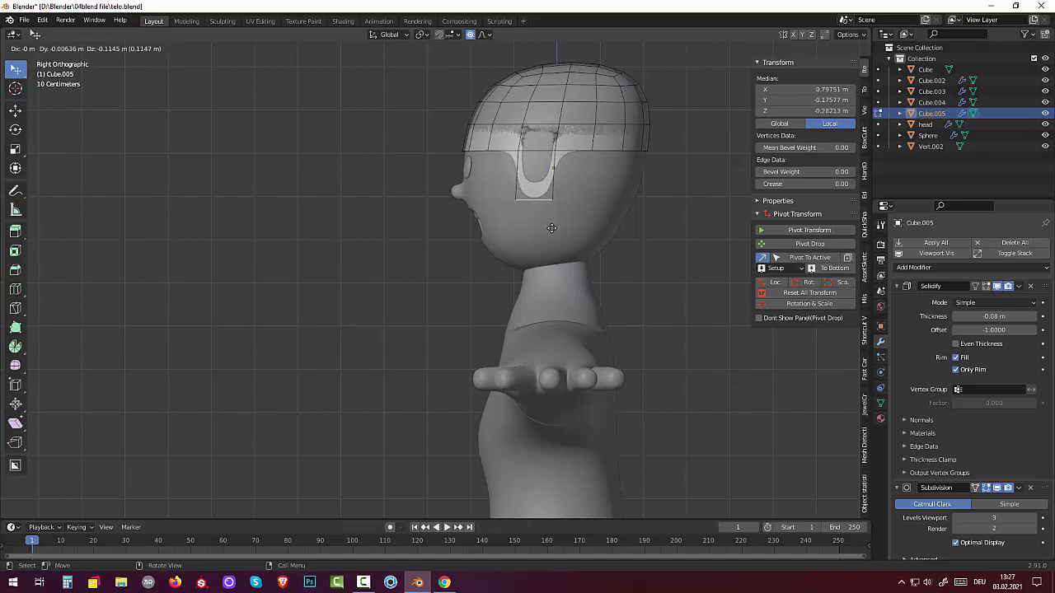
{"action": "left_click", "coordinate": [552, 227]}
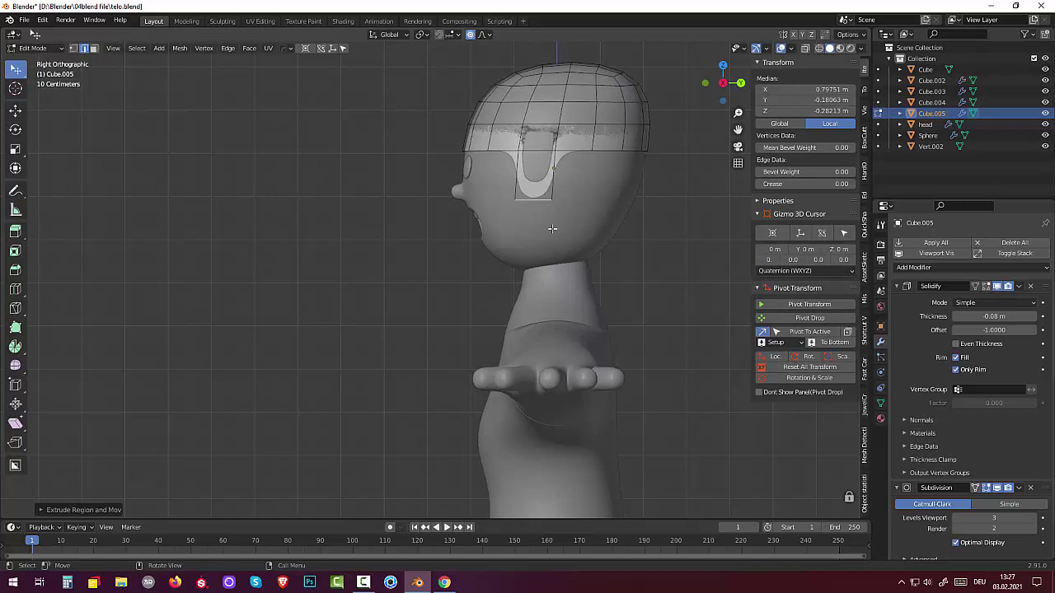
{"action": "key", "text": "e"}
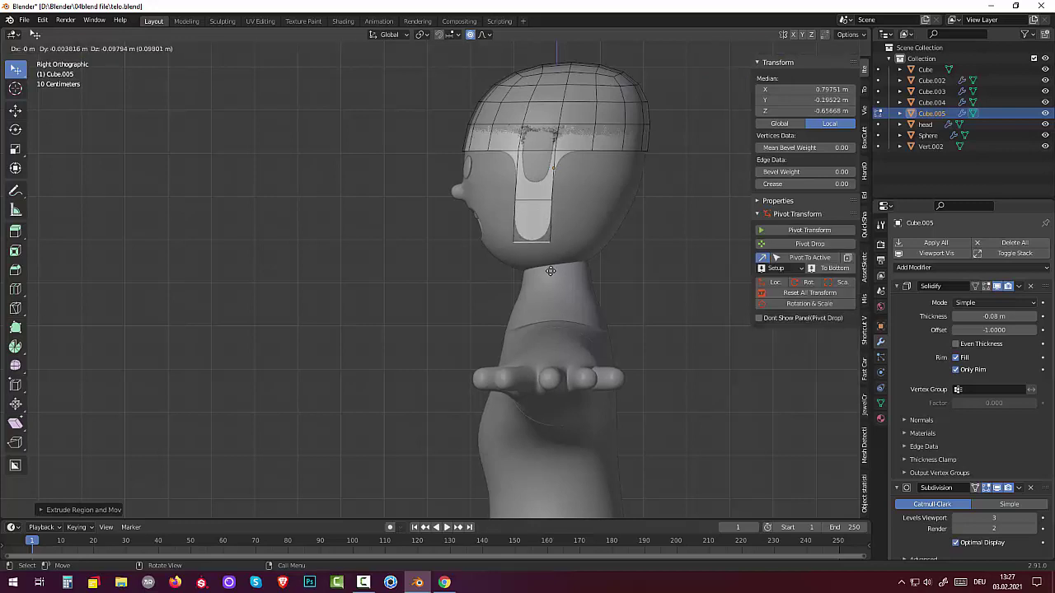
{"action": "left_click", "coordinate": [550, 271]}
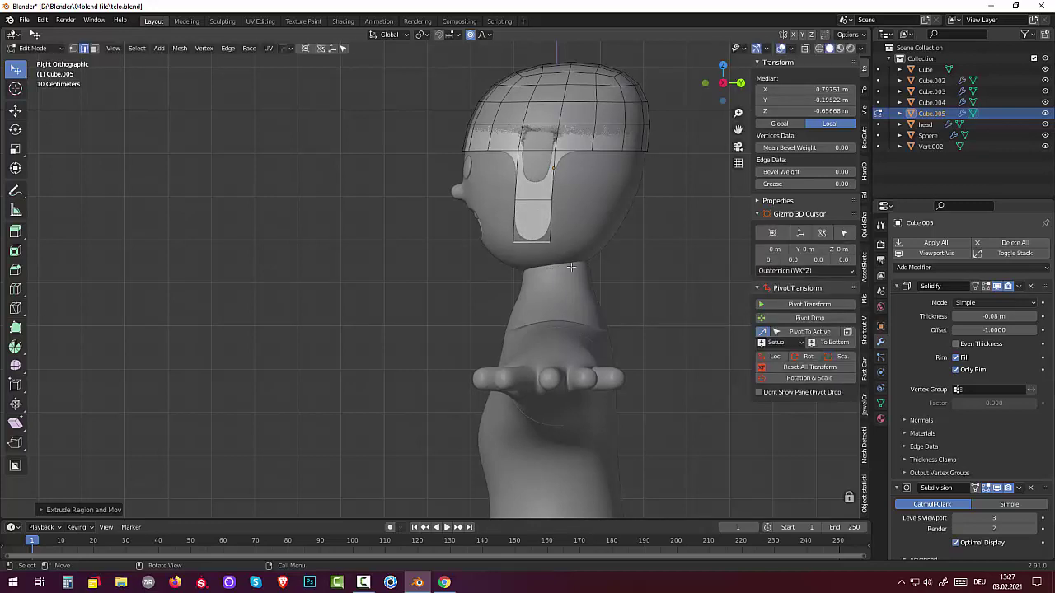
{"action": "key", "text": "s"}
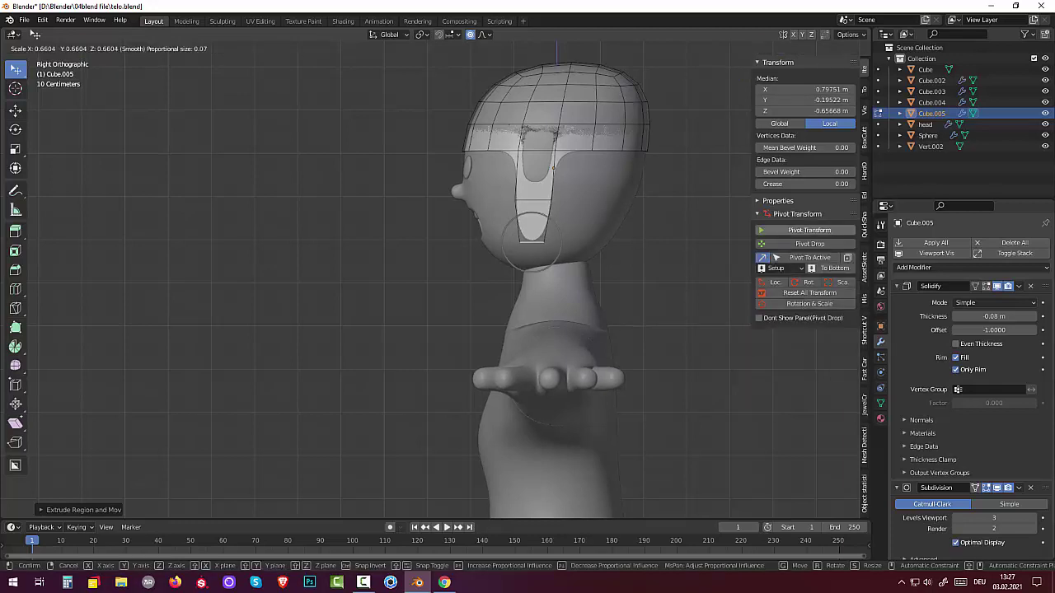
{"action": "left_click", "coordinate": [714, 279]}
Inspect the cap rim from several angles and undo the unwanted extruded side flap
{"action": "middle_click_drag", "start_coordinate": [666, 158], "coordinate": [575, 177]}
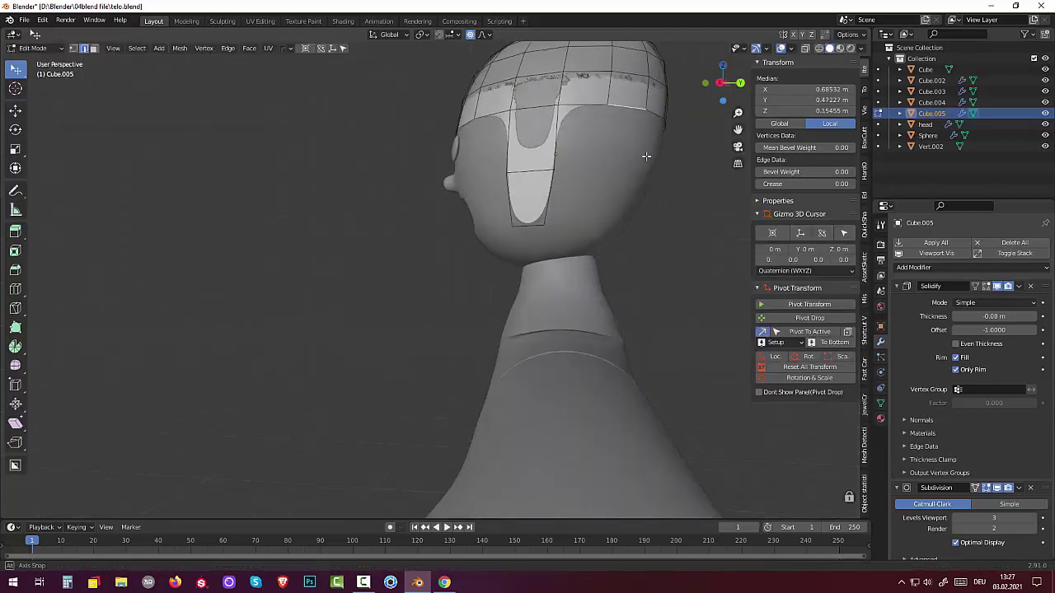
{"action": "left_click", "coordinate": [498, 160], "text": "shift"}
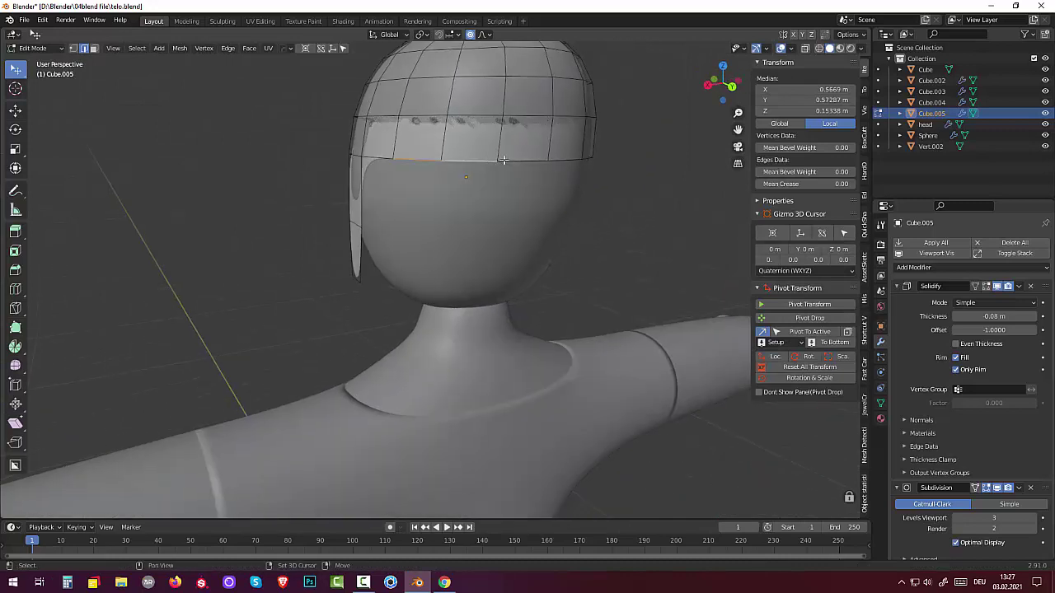
{"action": "middle_click_drag", "start_coordinate": [601, 163], "coordinate": [540, 165]}
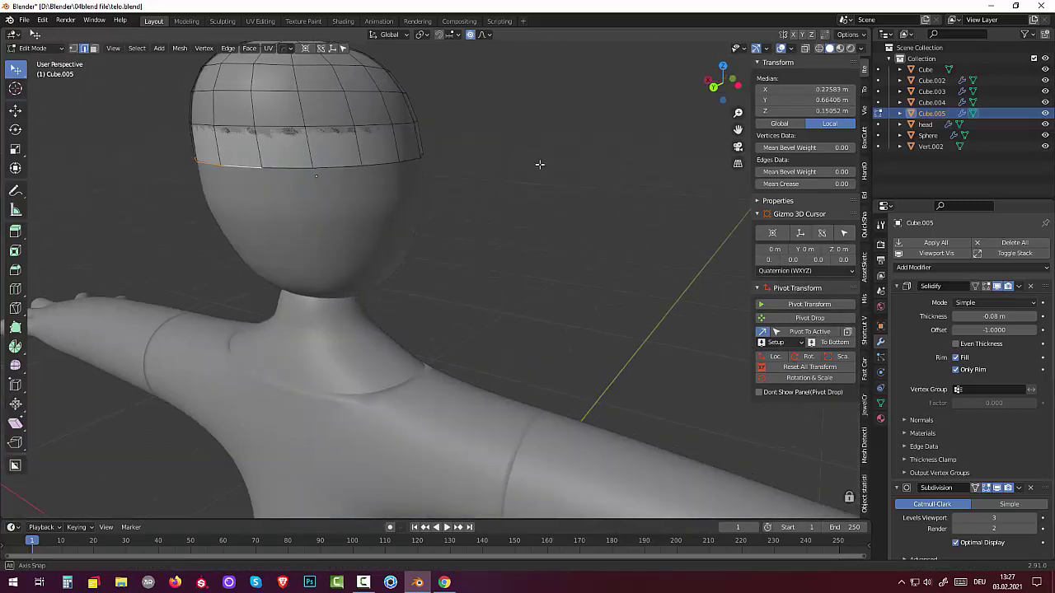
{"action": "mouse_move", "coordinate": [309, 168]}
{"action": "middle_mouse_down"}
{"action": "mouse_move", "coordinate": [137, 160]}
{"action": "mouse_move", "coordinate": [271, 191]}
{"action": "mouse_move", "coordinate": [236, 189]}
{"action": "mouse_move", "coordinate": [426, 212]}
{"action": "middle_mouse_up"}
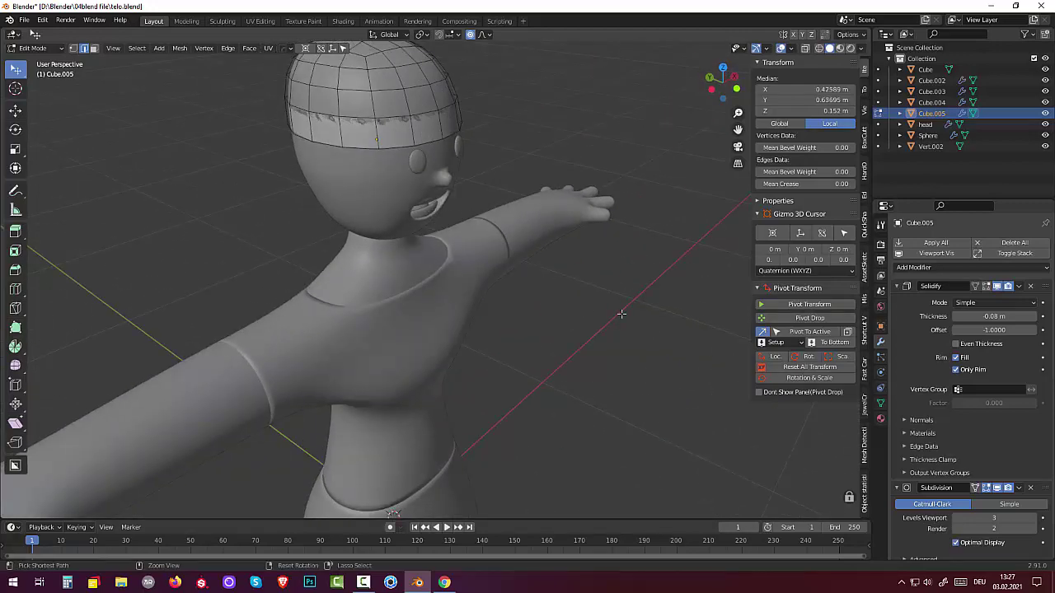
{"action": "middle_click_drag", "start_coordinate": [648, 279], "coordinate": [506, 261]}
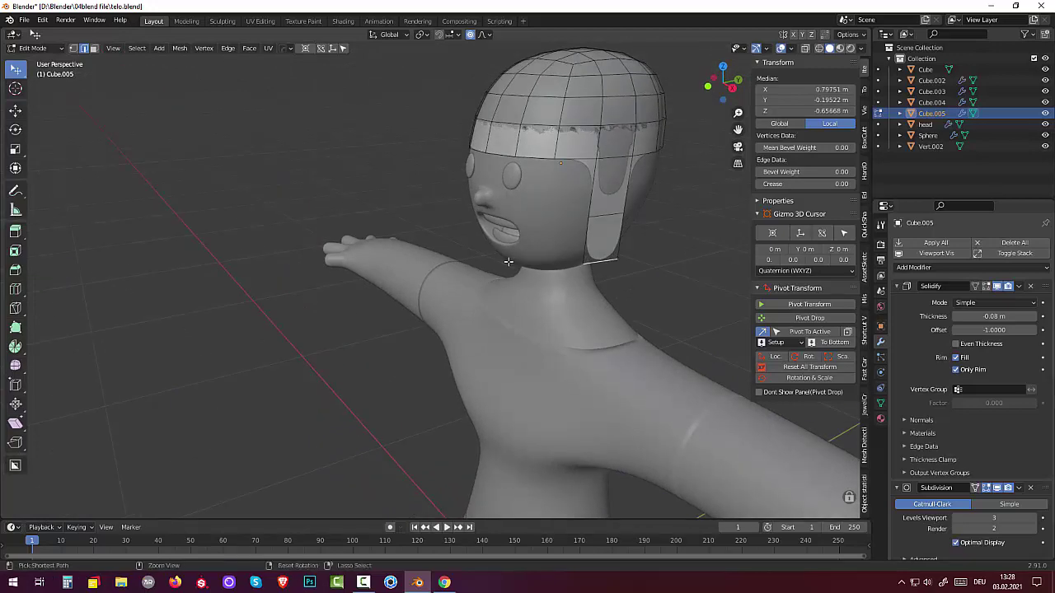
{"action": "key", "text": "ctrl+z"}
Move the hair's lower side vertices straight down along Z
{"action": "middle_click_drag", "start_coordinate": [674, 246], "coordinate": [707, 228]}
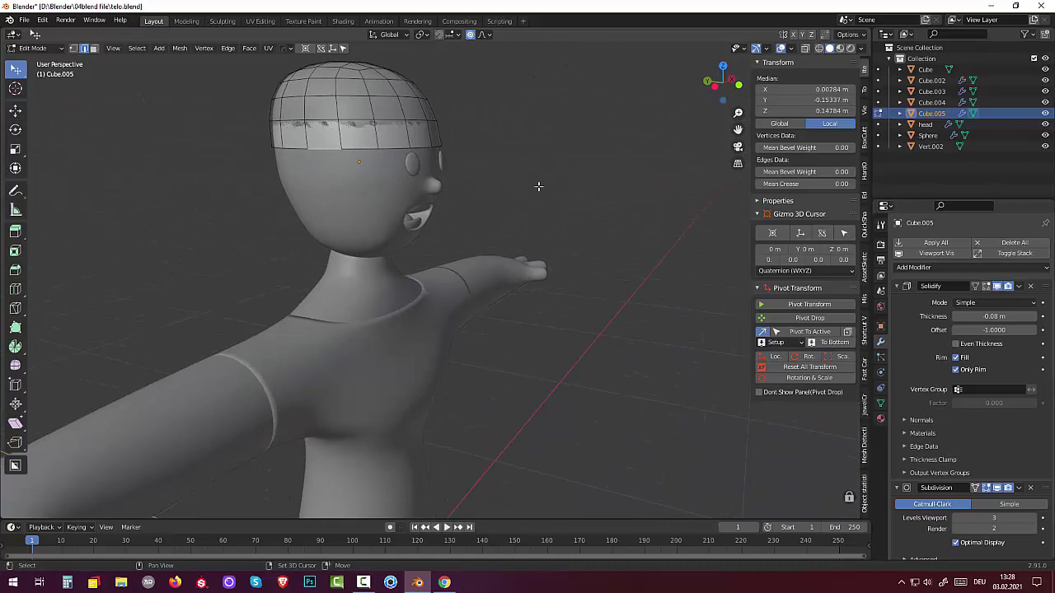
{"action": "mouse_move", "coordinate": [539, 184]}
{"action": "middle_mouse_down"}
{"action": "mouse_move", "coordinate": [441, 195]}
{"action": "mouse_move", "coordinate": [514, 215]}
{"action": "middle_mouse_up"}
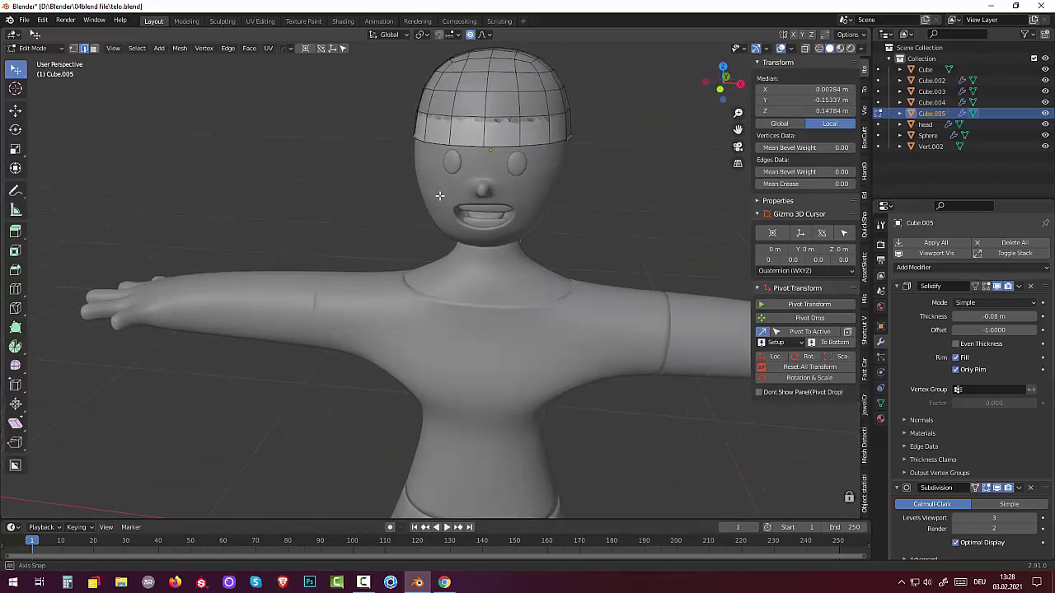
{"action": "key", "text": "g"}
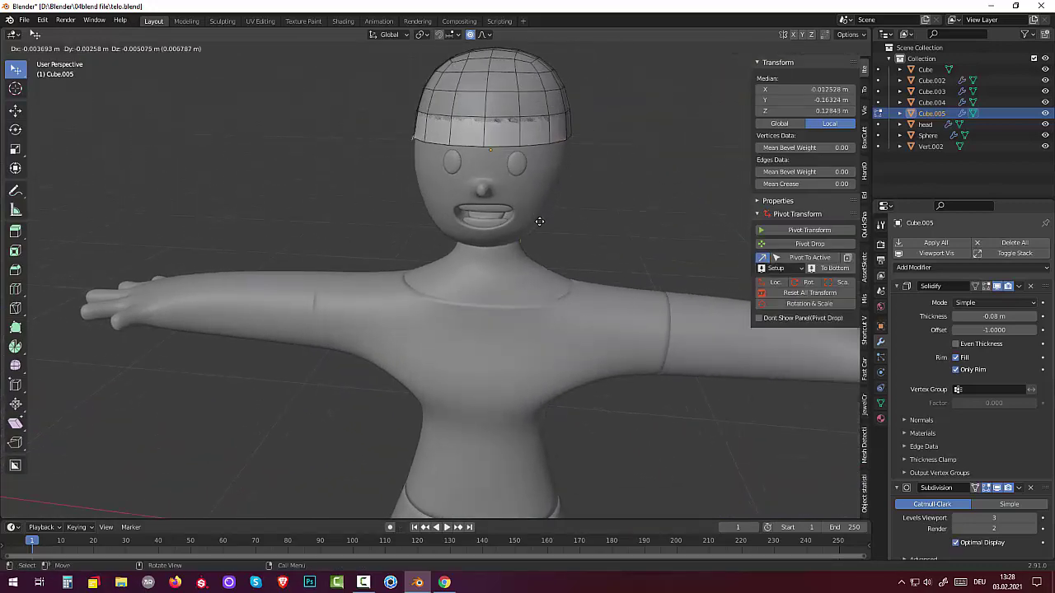
{"action": "key", "text": "z"}
{"action": "left_click", "coordinate": [544, 266]}
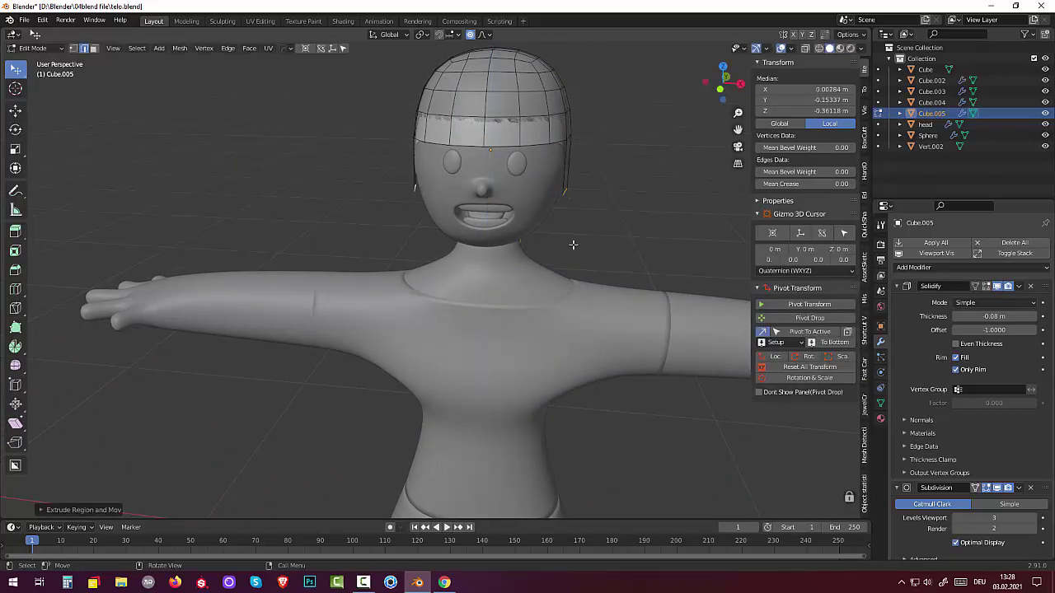
{"action": "middle_click_drag", "start_coordinate": [544, 267], "coordinate": [495, 205]}
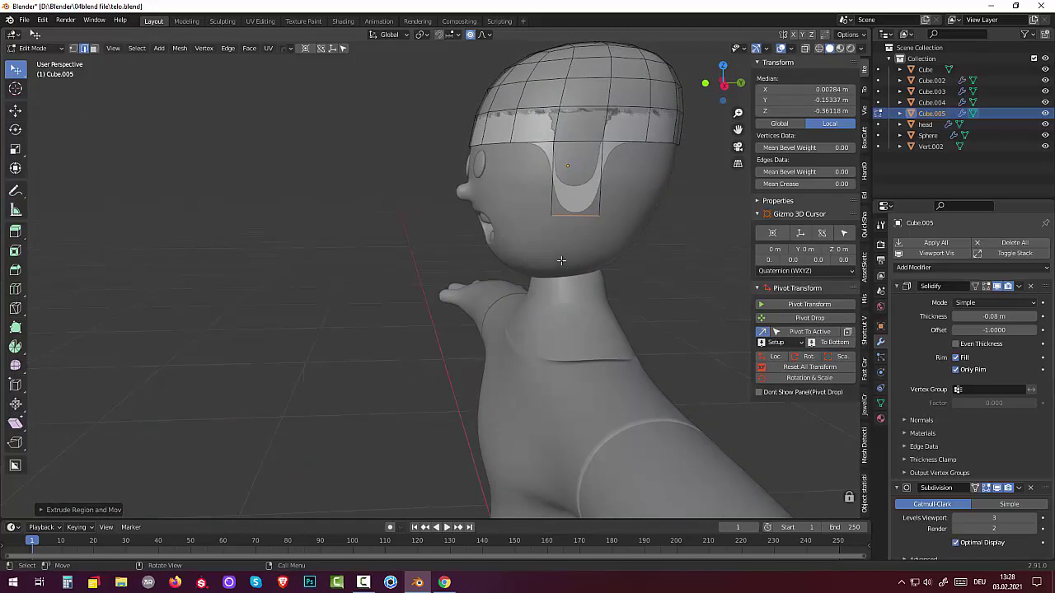
Extrude the side hair piece straight down past the ear and scale its end smaller
{"action": "key", "text": "g"}
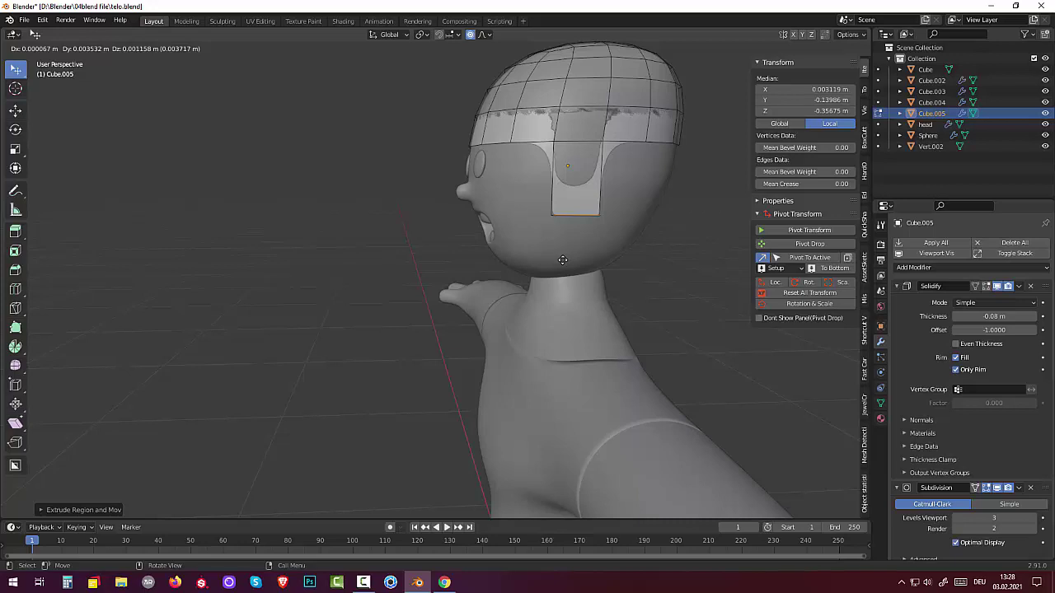
{"action": "key", "text": "z"}
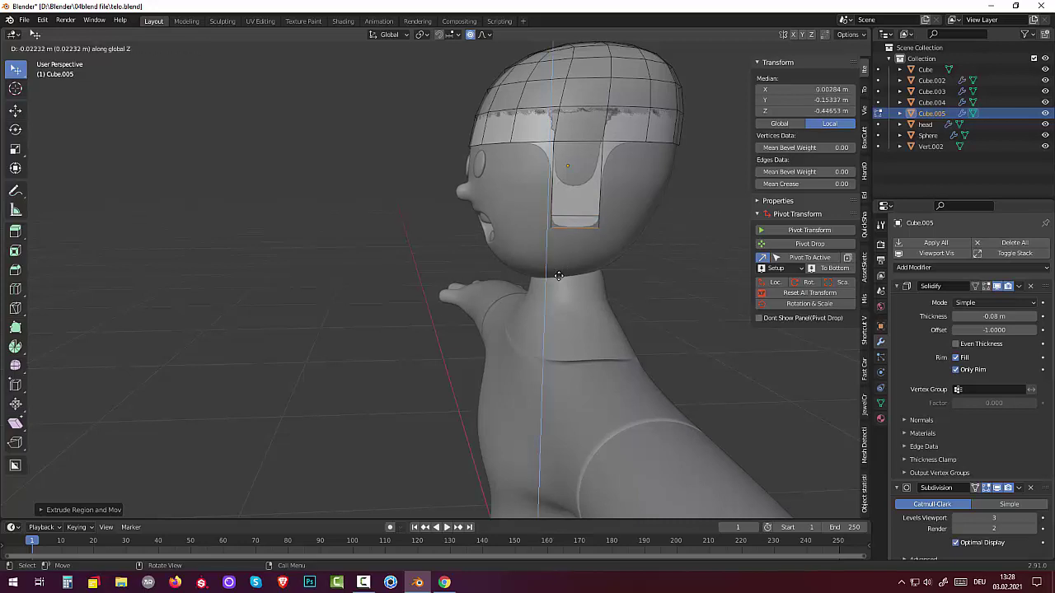
{"action": "left_click", "coordinate": [559, 293]}
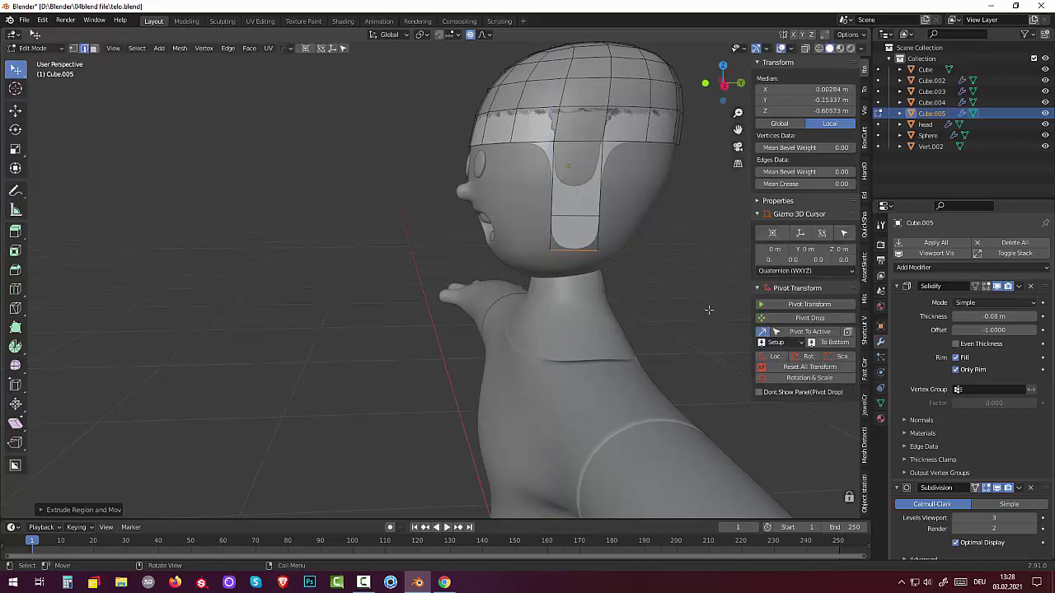
{"action": "key", "text": "s"}
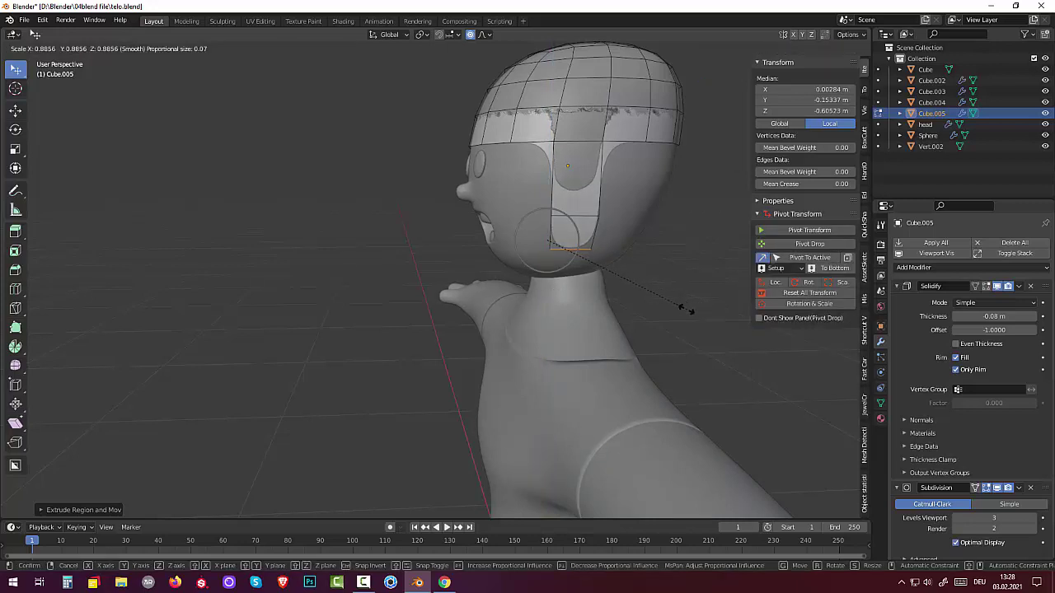
{"action": "left_click", "coordinate": [672, 304]}
{"action": "mouse_move", "coordinate": [671, 294]}
{"action": "middle_mouse_down"}
{"action": "mouse_move", "coordinate": [790, 269]}
{"action": "mouse_move", "coordinate": [634, 268]}
{"action": "middle_mouse_up"}
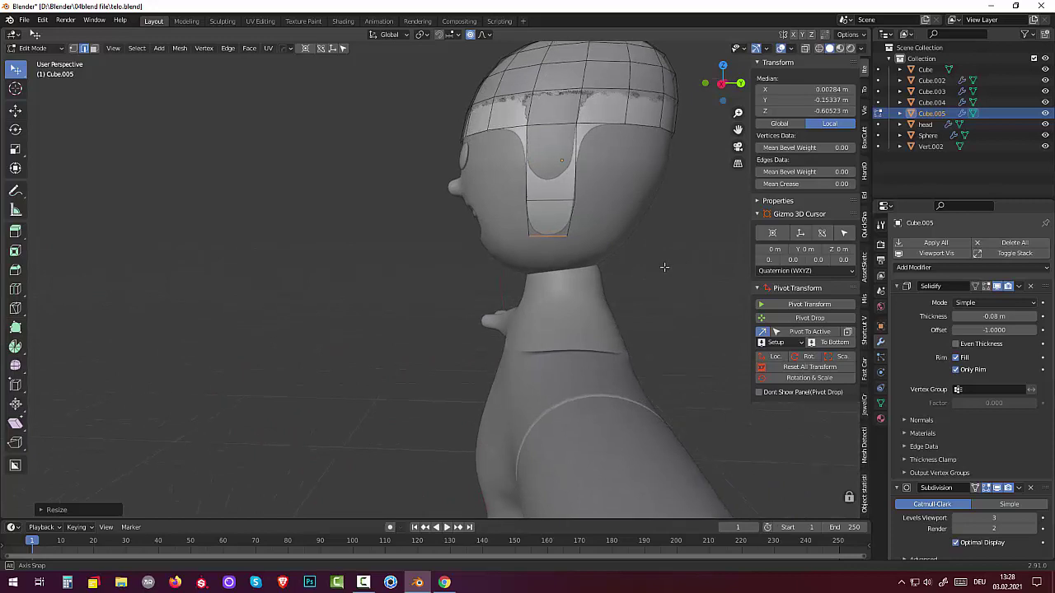
{"action": "left_click", "coordinate": [998, 288]}
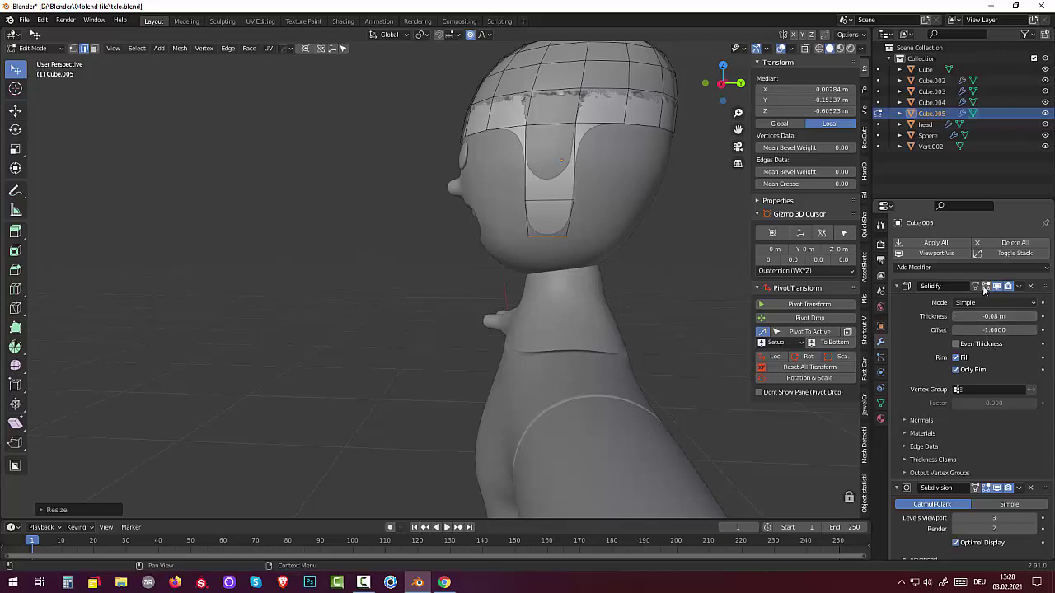
{"action": "left_click", "coordinate": [987, 287]}
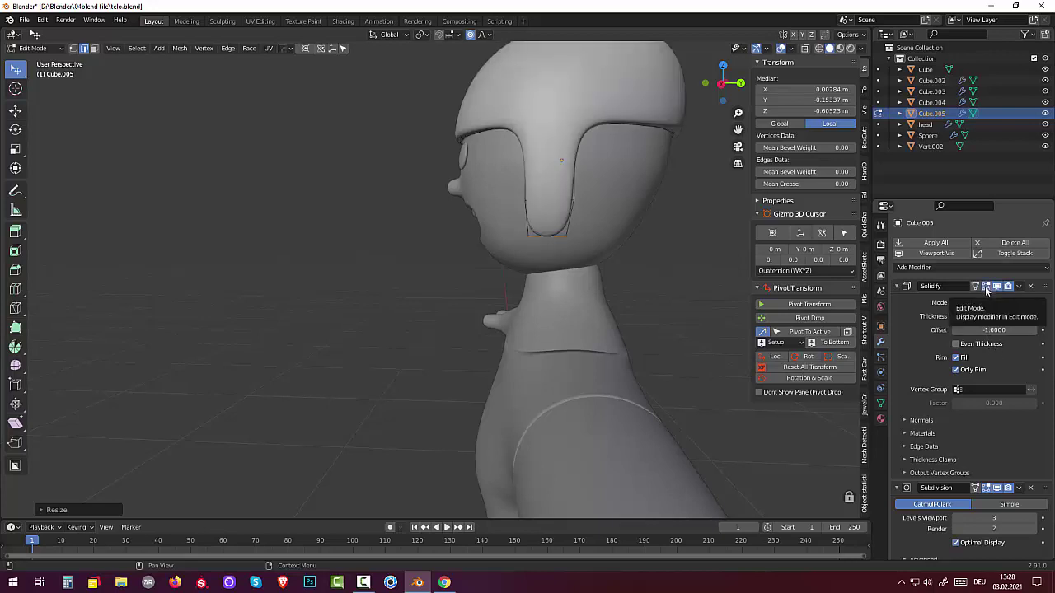
{"action": "left_click", "coordinate": [987, 287]}
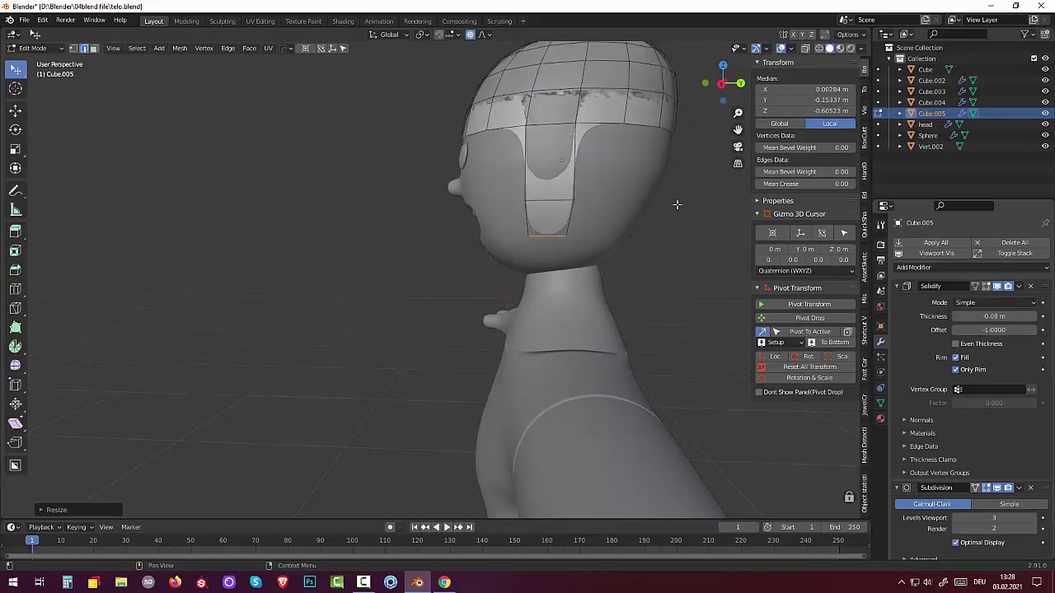
{"action": "mouse_move", "coordinate": [677, 204]}
{"action": "middle_mouse_down"}
{"action": "mouse_move", "coordinate": [608, 123]}
{"action": "mouse_move", "coordinate": [423, 164]}
{"action": "middle_mouse_up"}
{"action": "left_click", "coordinate": [608, 122]}
{"action": "left_click", "coordinate": [656, 130], "text": "shift"}
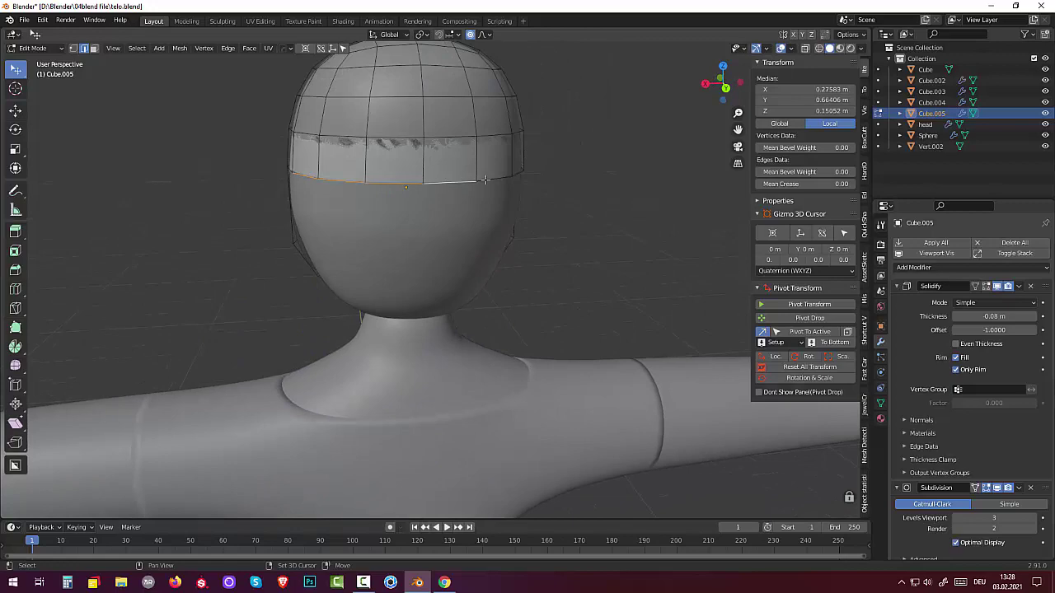
Move the selected hair rim vertices down twice so the sides and back hang lower, then deselect all
{"action": "mouse_move", "coordinate": [521, 188]}
{"action": "middle_mouse_down"}
{"action": "mouse_move", "coordinate": [340, 153]}
{"action": "mouse_move", "coordinate": [506, 174]}
{"action": "middle_mouse_up"}
{"action": "scroll", "coordinate": [352, 161], "scroll_direction": "down", "scroll_amount": 3}
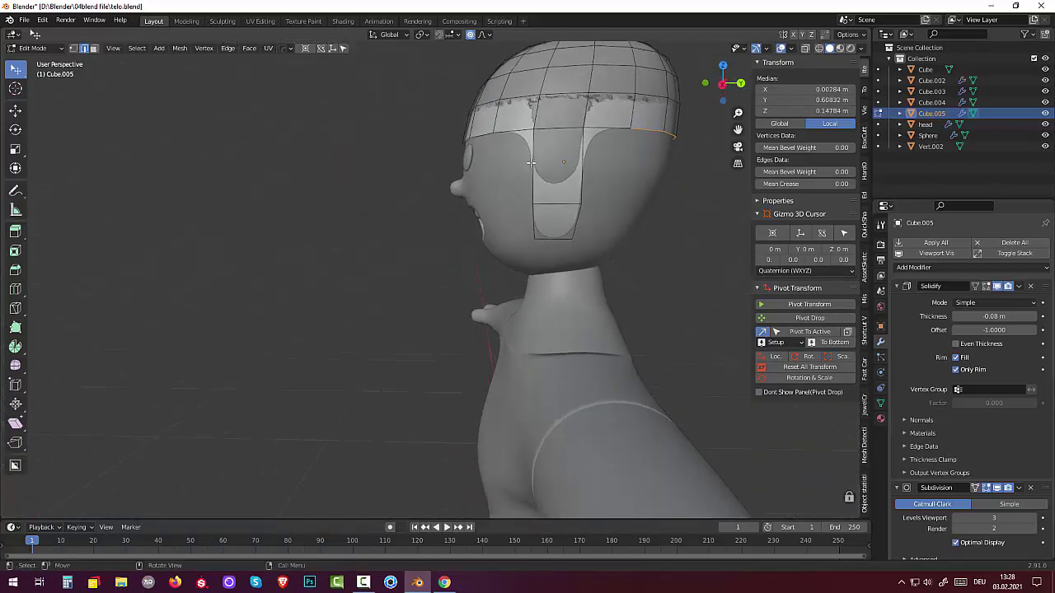
{"action": "scroll", "coordinate": [506, 174], "scroll_direction": "down", "scroll_amount": 2}
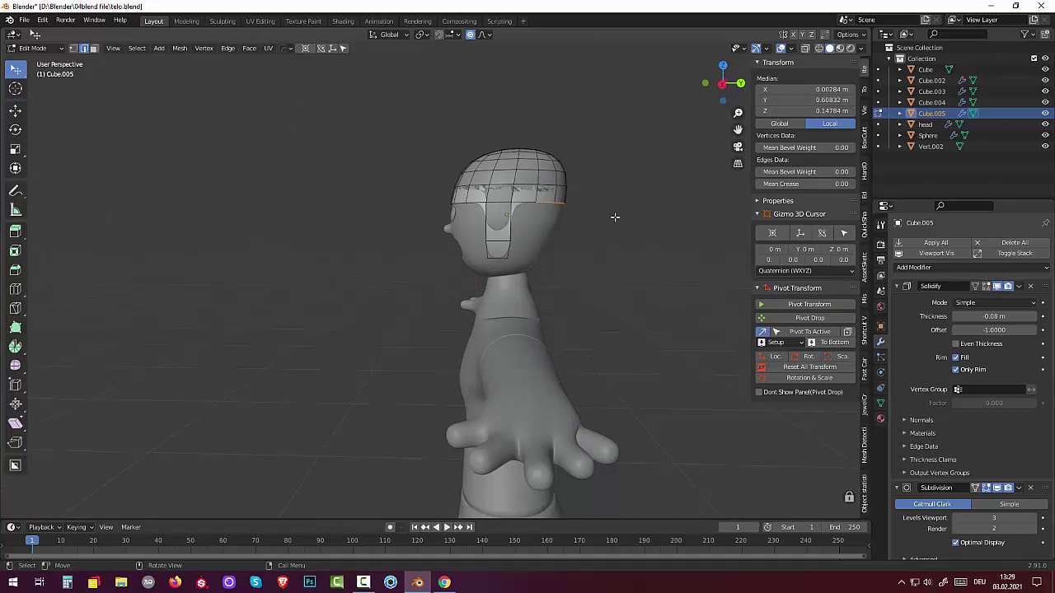
{"action": "key", "text": "g"}
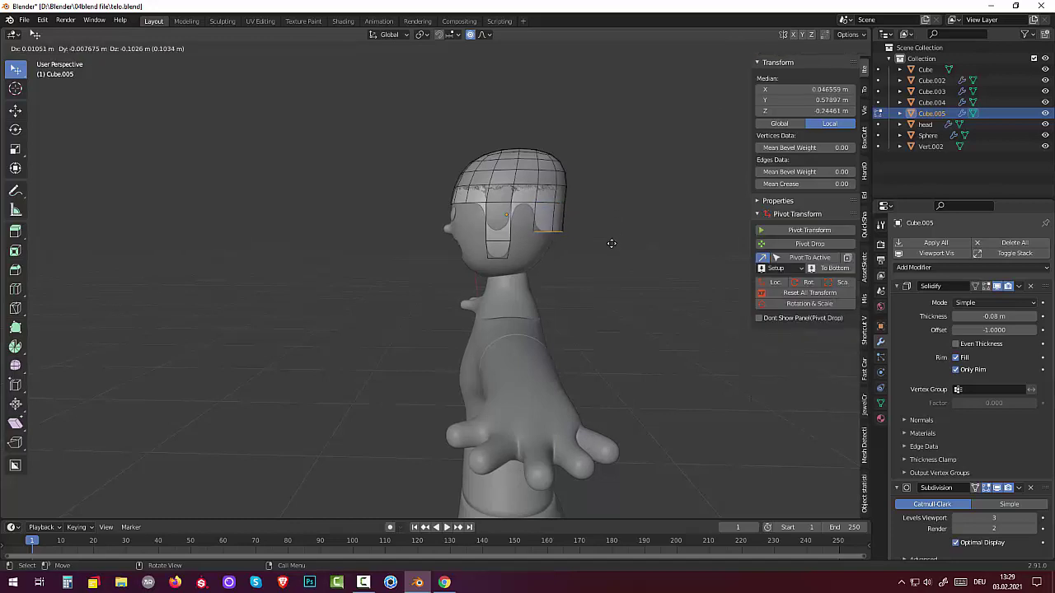
{"action": "left_click", "coordinate": [611, 239]}
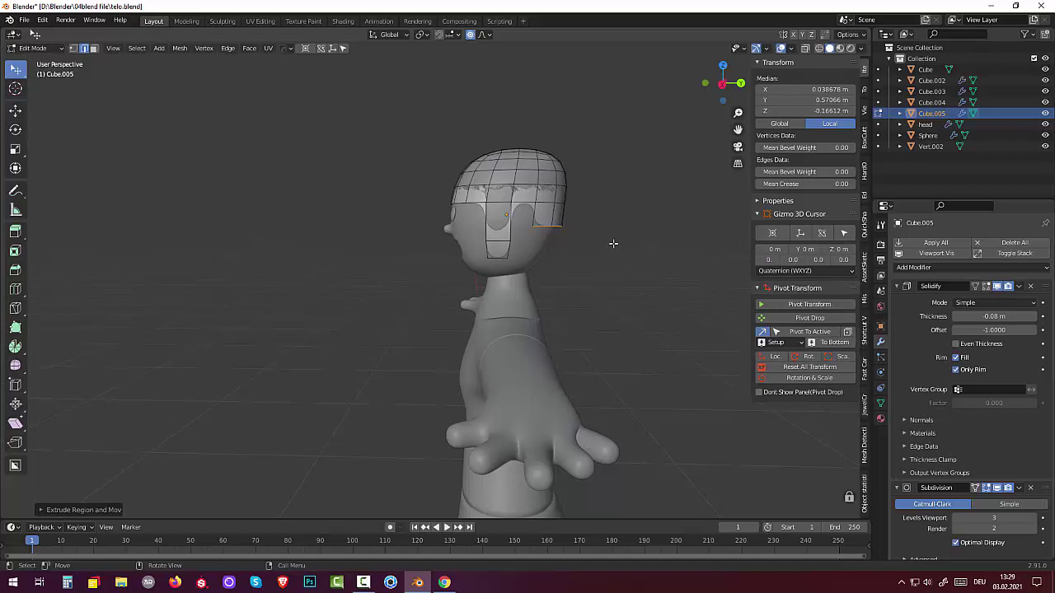
{"action": "key", "text": "g"}
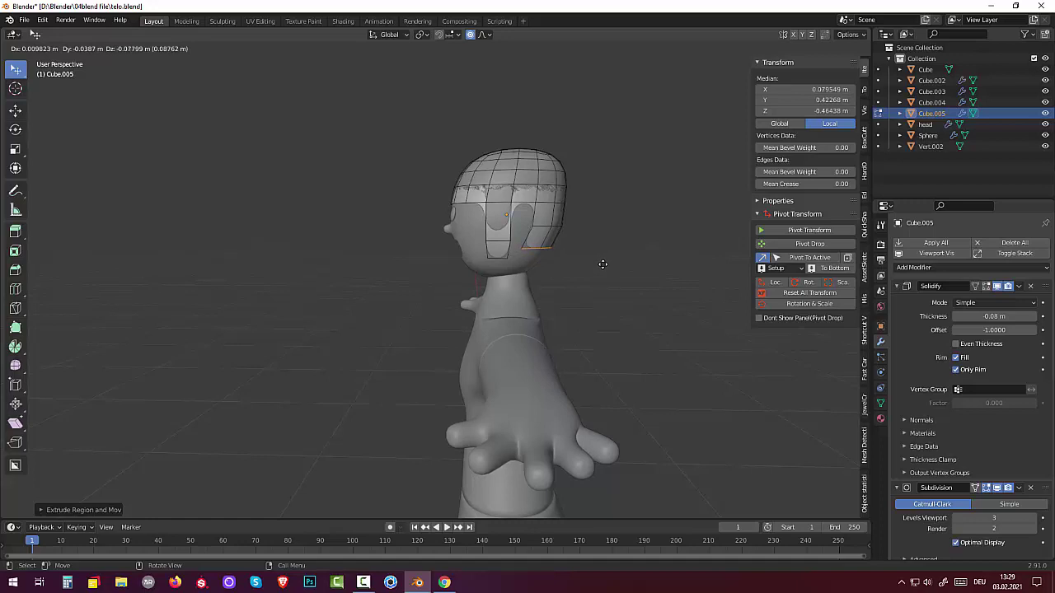
{"action": "left_click", "coordinate": [603, 264]}
{"action": "key", "text": "alt+a"}
{"action": "mouse_move", "coordinate": [603, 292]}
{"action": "middle_mouse_down"}
{"action": "mouse_move", "coordinate": [565, 263]}
{"action": "mouse_move", "coordinate": [510, 271]}
{"action": "mouse_move", "coordinate": [447, 255]}
{"action": "mouse_move", "coordinate": [507, 250]}
{"action": "mouse_move", "coordinate": [641, 299]}
{"action": "mouse_move", "coordinate": [676, 275]}
{"action": "mouse_move", "coordinate": [721, 276]}
{"action": "mouse_move", "coordinate": [577, 285]}
{"action": "mouse_move", "coordinate": [605, 273]}
{"action": "middle_mouse_up"}
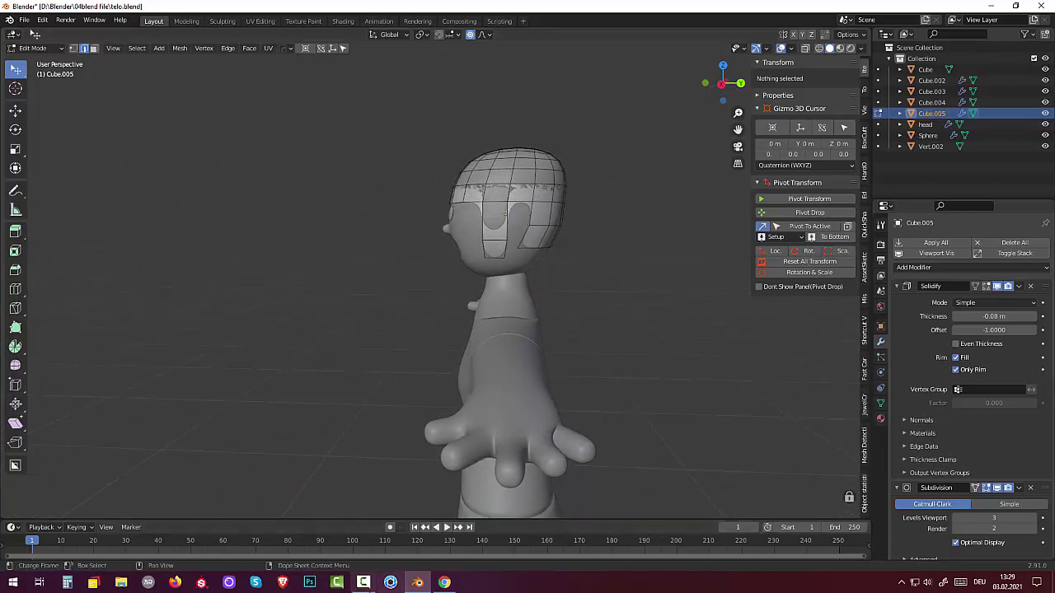
Select the hair and switch it from Edit Mode through Object Mode into Sculpt Mode
{"action": "left_click", "coordinate": [363, 583]}
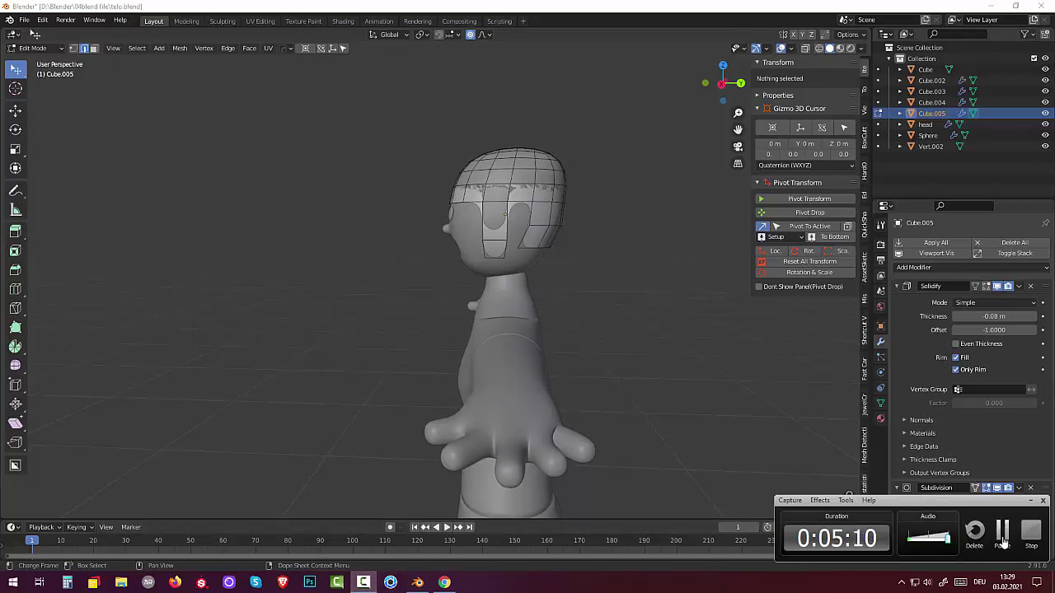
{"action": "left_click", "coordinate": [1004, 540]}
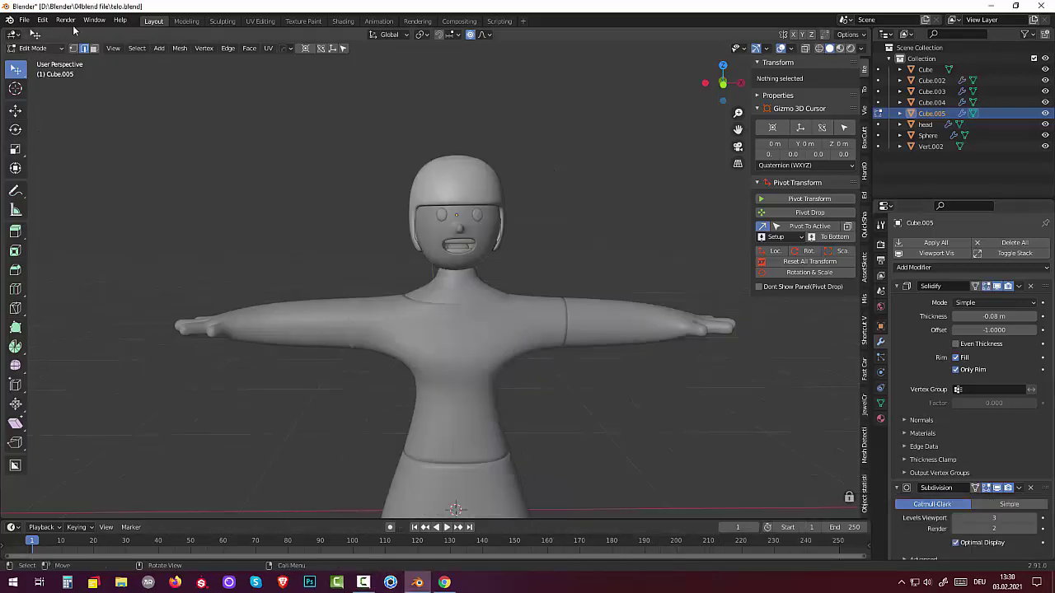
{"action": "left_click", "coordinate": [468, 247]}
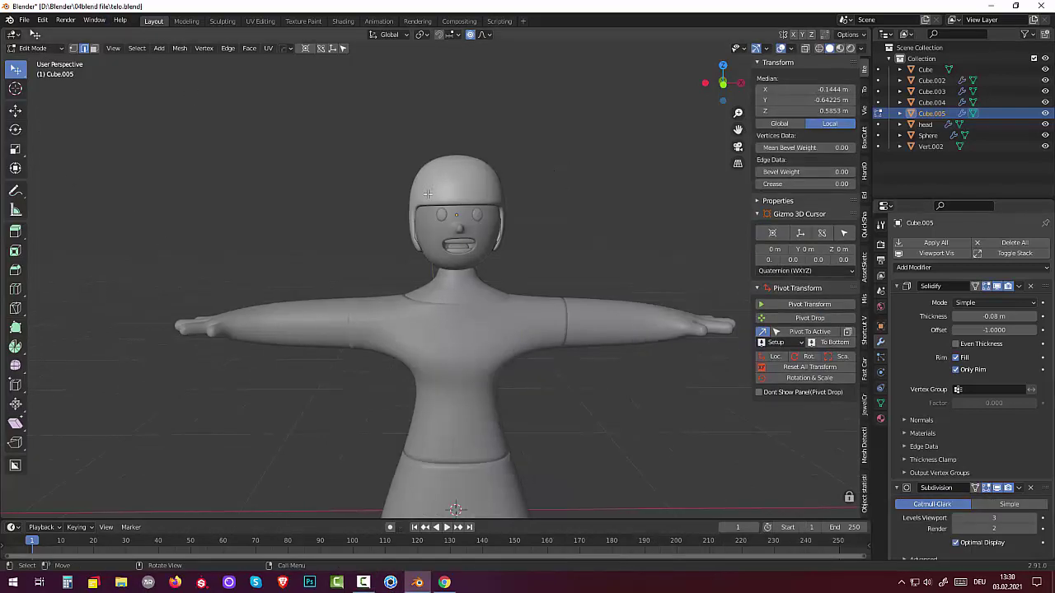
{"action": "left_click", "coordinate": [33, 48]}
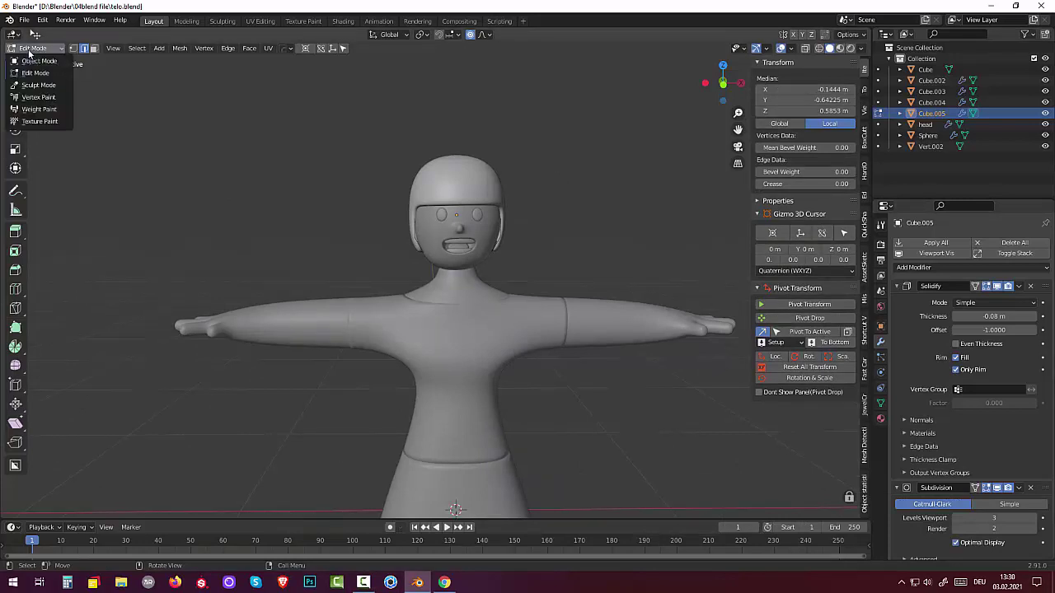
{"action": "left_click", "coordinate": [36, 61]}
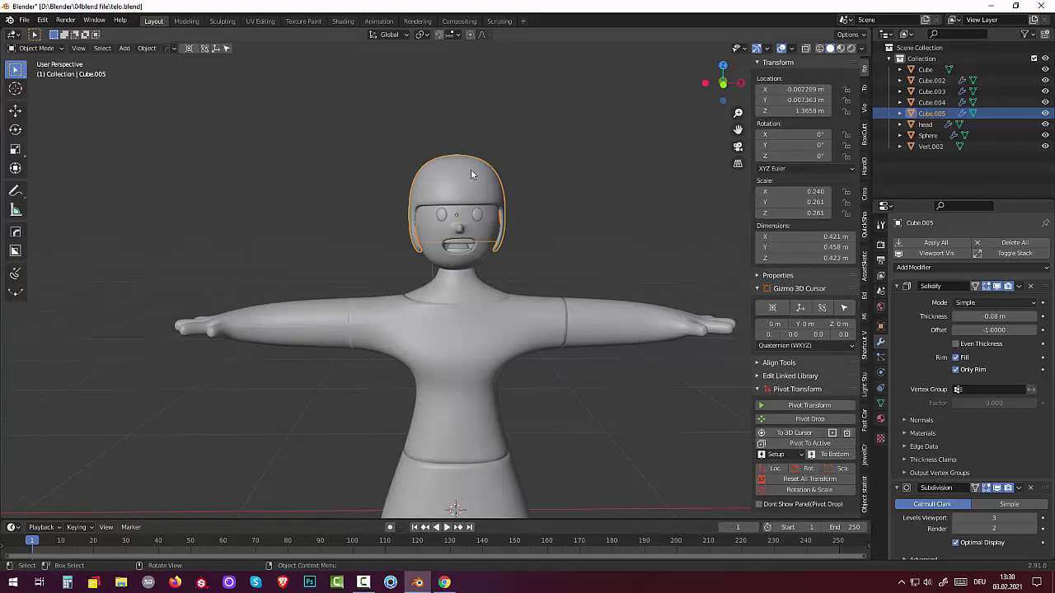
{"action": "left_click", "coordinate": [40, 47]}
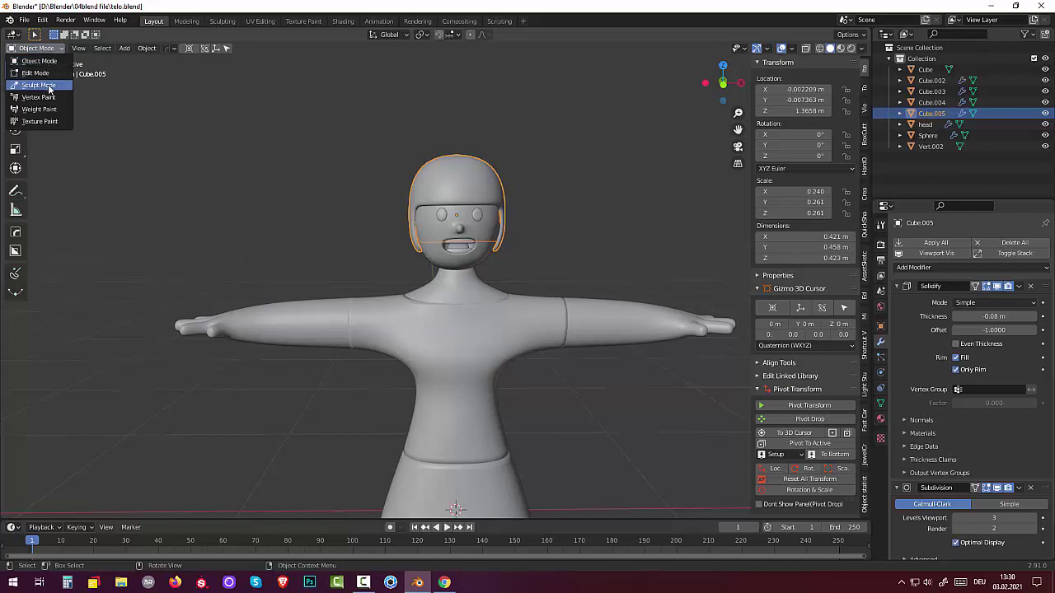
{"action": "left_click", "coordinate": [38, 85]}
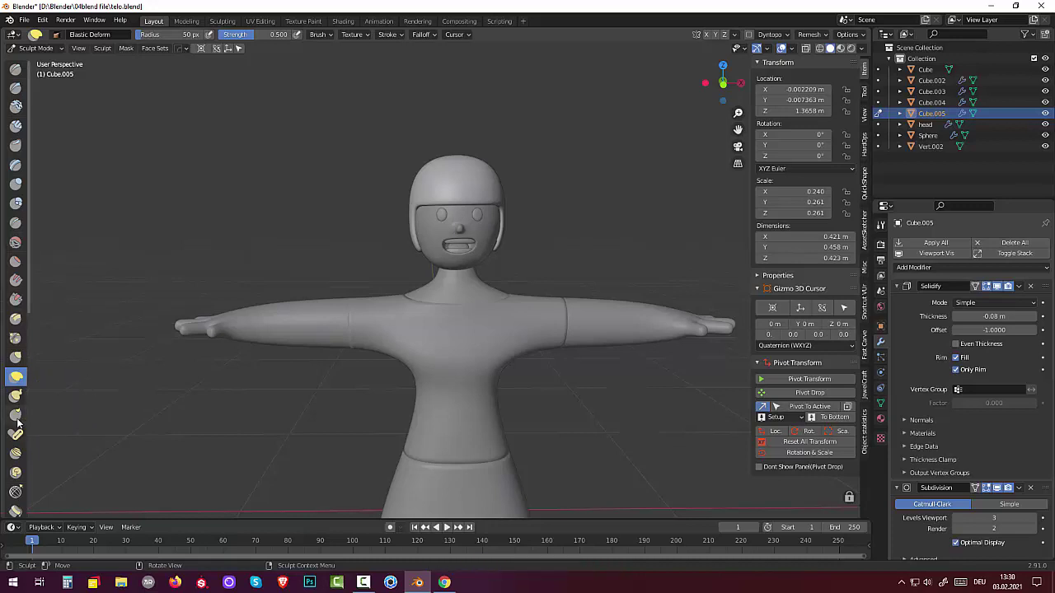
With the Grab brush, pull the hair's brim and sides in around the cheeks
{"action": "left_click", "coordinate": [15, 357]}
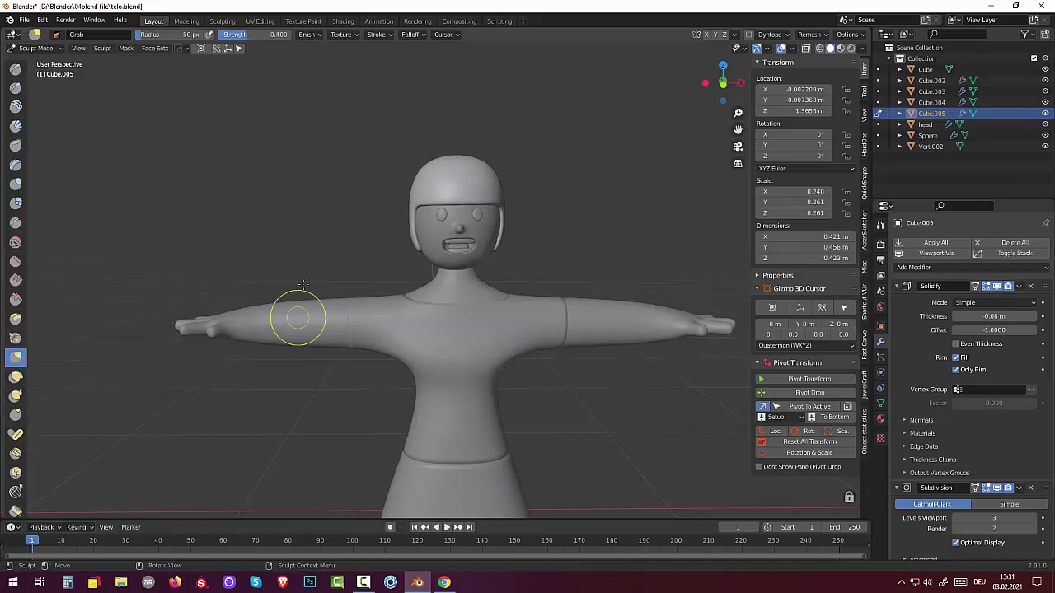
{"action": "mouse_move", "coordinate": [458, 195]}
{"action": "left_mouse_down"}
{"action": "mouse_move", "coordinate": [440, 189]}
{"action": "mouse_move", "coordinate": [438, 201]}
{"action": "mouse_move", "coordinate": [469, 202]}
{"action": "mouse_move", "coordinate": [446, 159]}
{"action": "left_mouse_up"}
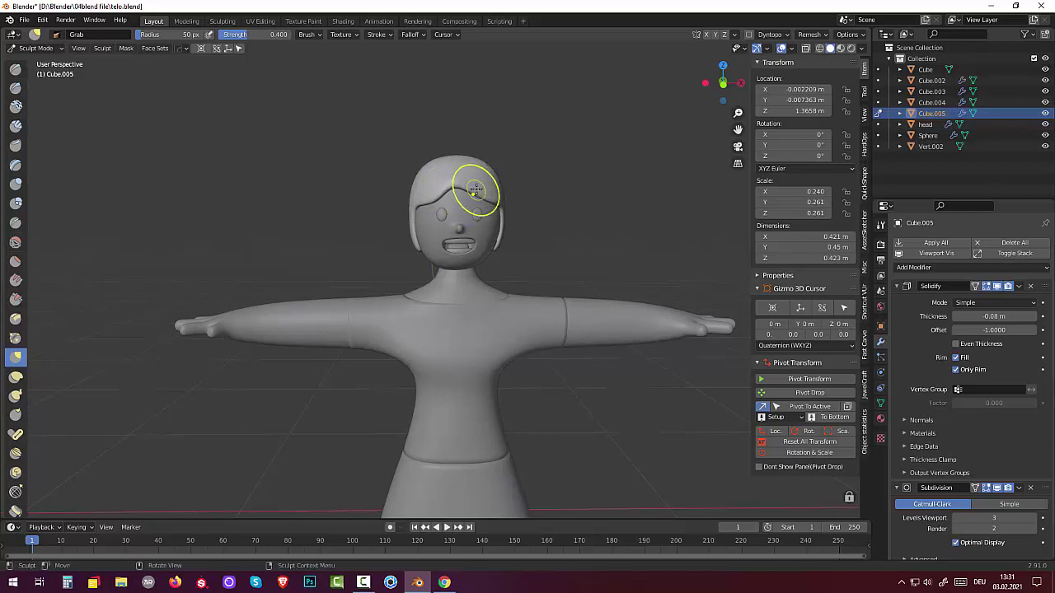
{"action": "mouse_move", "coordinate": [483, 189]}
{"action": "left_mouse_down"}
{"action": "mouse_move", "coordinate": [462, 210]}
{"action": "mouse_move", "coordinate": [430, 198]}
{"action": "left_mouse_up"}
{"action": "mouse_move", "coordinate": [486, 233]}
{"action": "left_mouse_down"}
{"action": "mouse_move", "coordinate": [500, 231]}
{"action": "mouse_move", "coordinate": [499, 242]}
{"action": "left_mouse_up"}
{"action": "left_click_drag", "start_coordinate": [423, 246], "coordinate": [424, 237]}
{"action": "middle_click_drag", "start_coordinate": [423, 237], "coordinate": [474, 223]}
{"action": "mouse_move", "coordinate": [485, 211]}
{"action": "left_mouse_down"}
{"action": "mouse_move", "coordinate": [508, 233]}
{"action": "mouse_move", "coordinate": [500, 219]}
{"action": "mouse_move", "coordinate": [497, 242]}
{"action": "left_mouse_up"}
{"action": "mouse_move", "coordinate": [497, 243]}
{"action": "middle_mouse_down"}
{"action": "mouse_move", "coordinate": [566, 266]}
{"action": "mouse_move", "coordinate": [412, 252]}
{"action": "middle_mouse_up"}
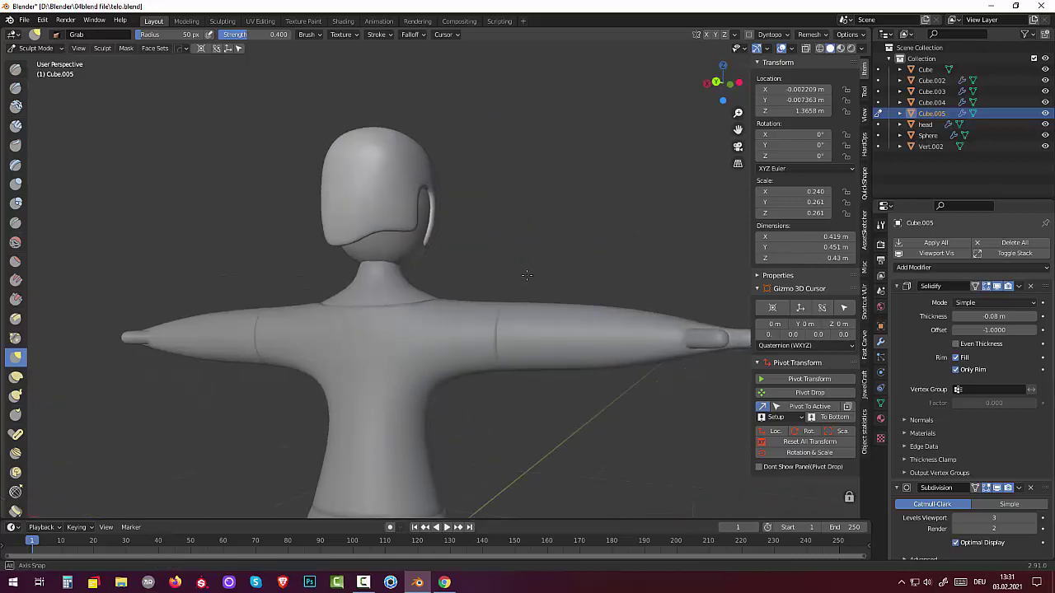
{"action": "mouse_move", "coordinate": [412, 252]}
{"action": "left_mouse_down"}
{"action": "mouse_move", "coordinate": [387, 237]}
{"action": "mouse_move", "coordinate": [401, 223]}
{"action": "mouse_move", "coordinate": [426, 237]}
{"action": "mouse_move", "coordinate": [379, 239]}
{"action": "left_mouse_up"}
Grab the hair down around the jaw, ear and cheek so it hugs the face
{"action": "mouse_move", "coordinate": [571, 249]}
{"action": "middle_mouse_down"}
{"action": "mouse_move", "coordinate": [577, 258]}
{"action": "mouse_move", "coordinate": [781, 240]}
{"action": "mouse_move", "coordinate": [544, 301]}
{"action": "middle_mouse_up"}
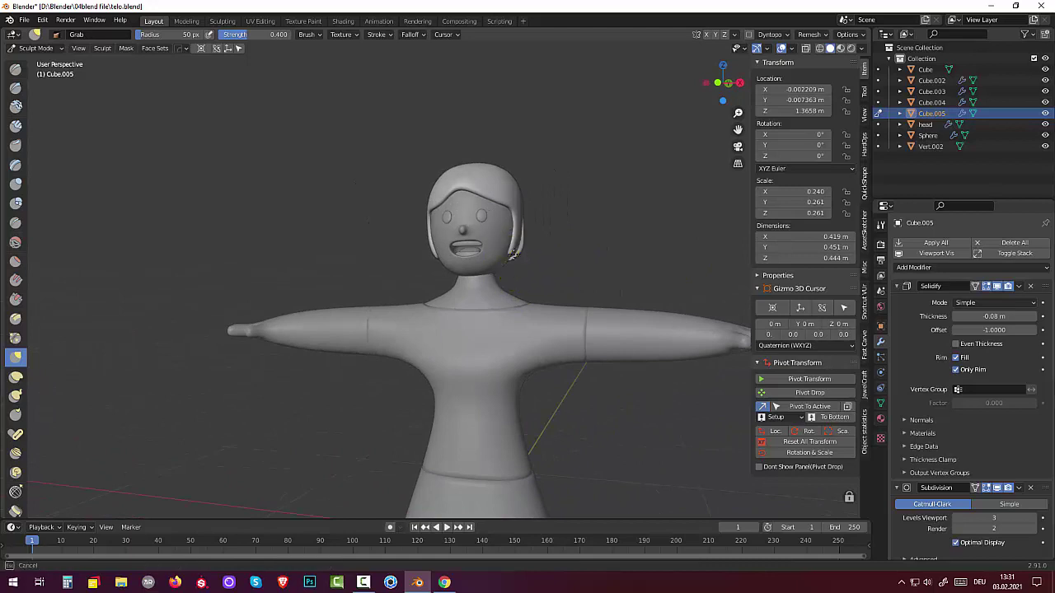
{"action": "left_click_drag", "start_coordinate": [514, 245], "coordinate": [514, 247]}
{"action": "middle_click_drag", "start_coordinate": [568, 245], "coordinate": [396, 247]}
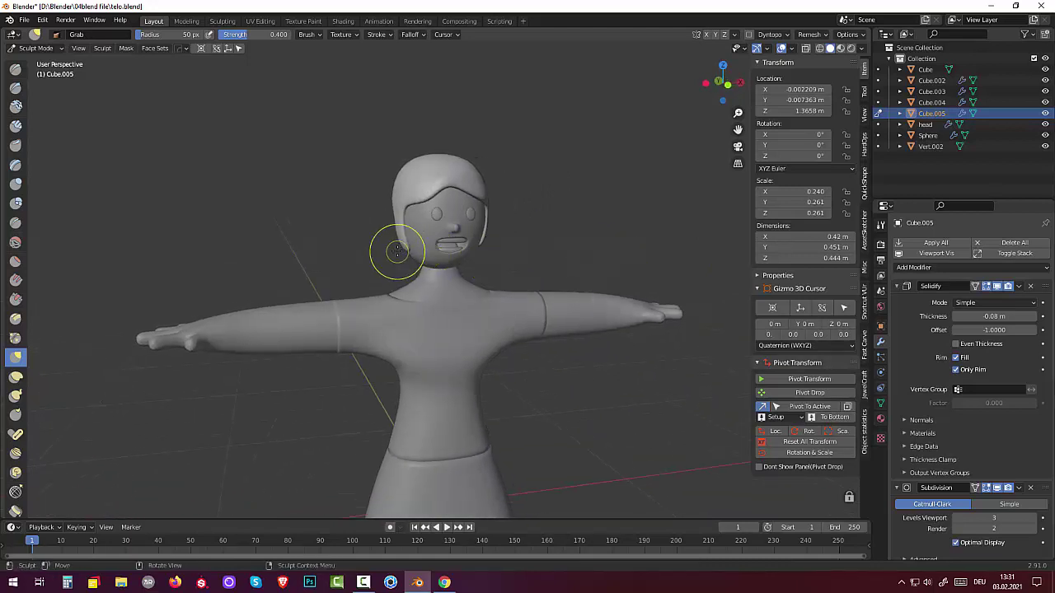
{"action": "left_click_drag", "start_coordinate": [403, 247], "coordinate": [403, 235]}
{"action": "mouse_move", "coordinate": [640, 225]}
{"action": "middle_mouse_down"}
{"action": "mouse_move", "coordinate": [584, 216]}
{"action": "mouse_move", "coordinate": [602, 222]}
{"action": "mouse_move", "coordinate": [588, 225]}
{"action": "middle_mouse_up"}
{"action": "scroll", "coordinate": [583, 227], "scroll_direction": "down", "scroll_amount": 3}
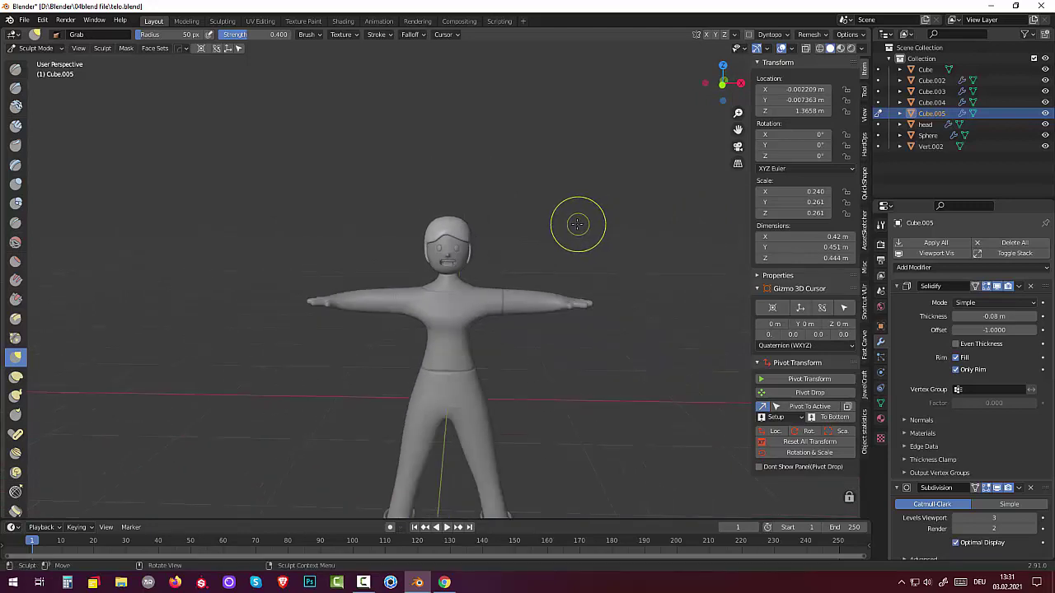
{"action": "scroll", "coordinate": [578, 223], "scroll_direction": "up", "scroll_amount": 3}
{"action": "scroll", "coordinate": [567, 222], "scroll_direction": "up", "scroll_amount": 2}
{"action": "left_click_drag", "start_coordinate": [559, 222], "coordinate": [487, 250]}
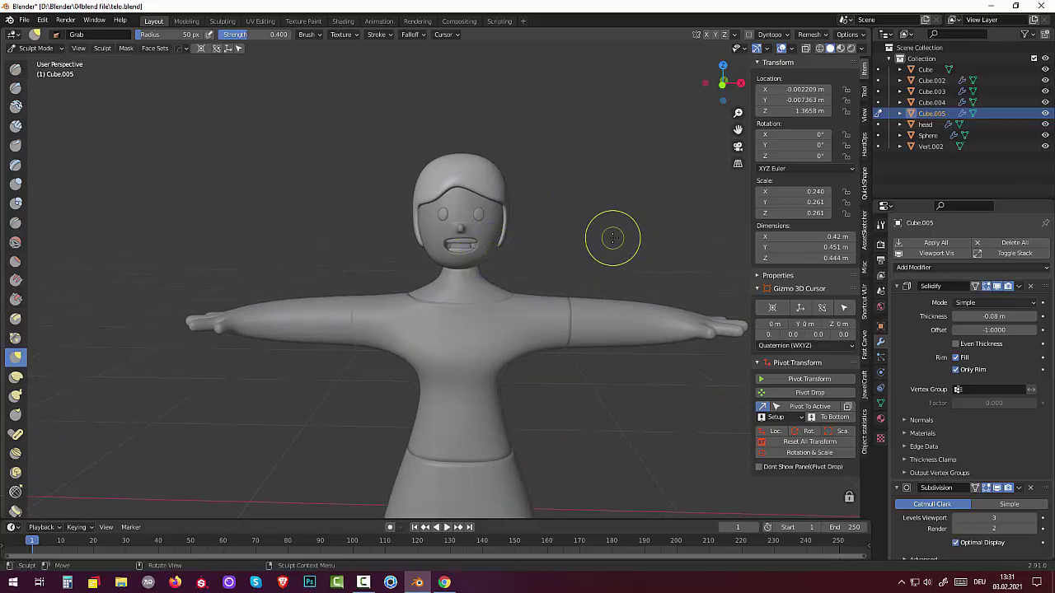
Return to Object Mode and select the head object
{"action": "left_click", "coordinate": [36, 48]}
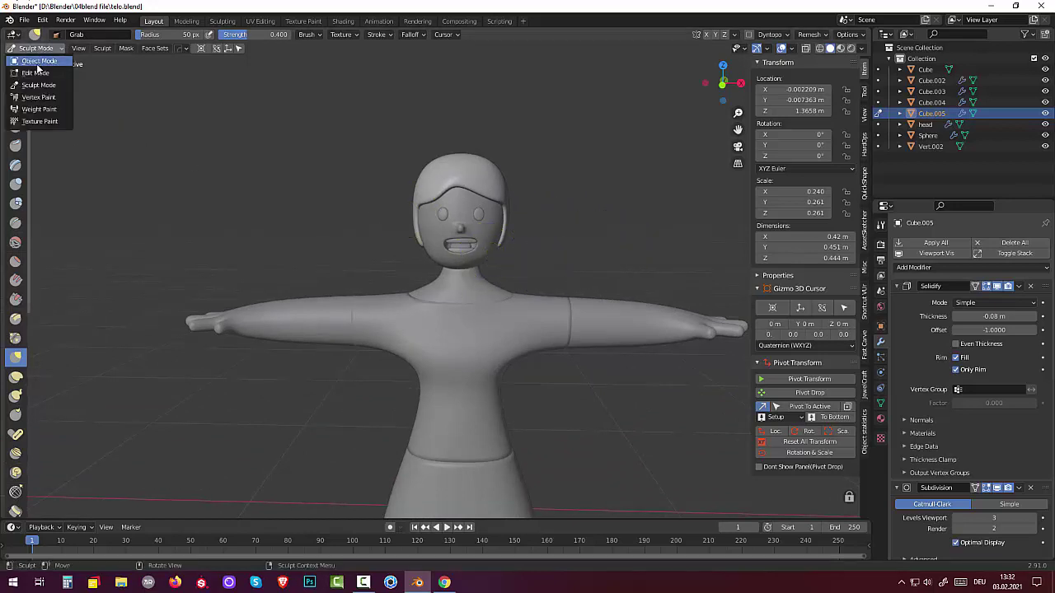
{"action": "left_click", "coordinate": [38, 65]}
{"action": "left_click", "coordinate": [556, 207]}
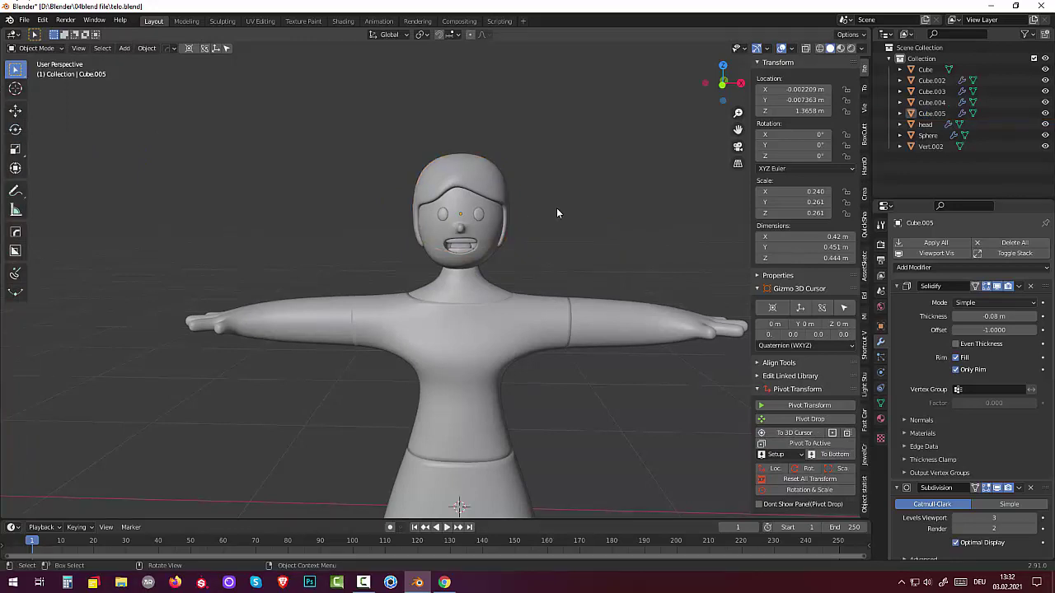
{"action": "mouse_move", "coordinate": [556, 208]}
{"action": "middle_mouse_down"}
{"action": "mouse_move", "coordinate": [442, 198]}
{"action": "mouse_move", "coordinate": [439, 185]}
{"action": "middle_mouse_up"}
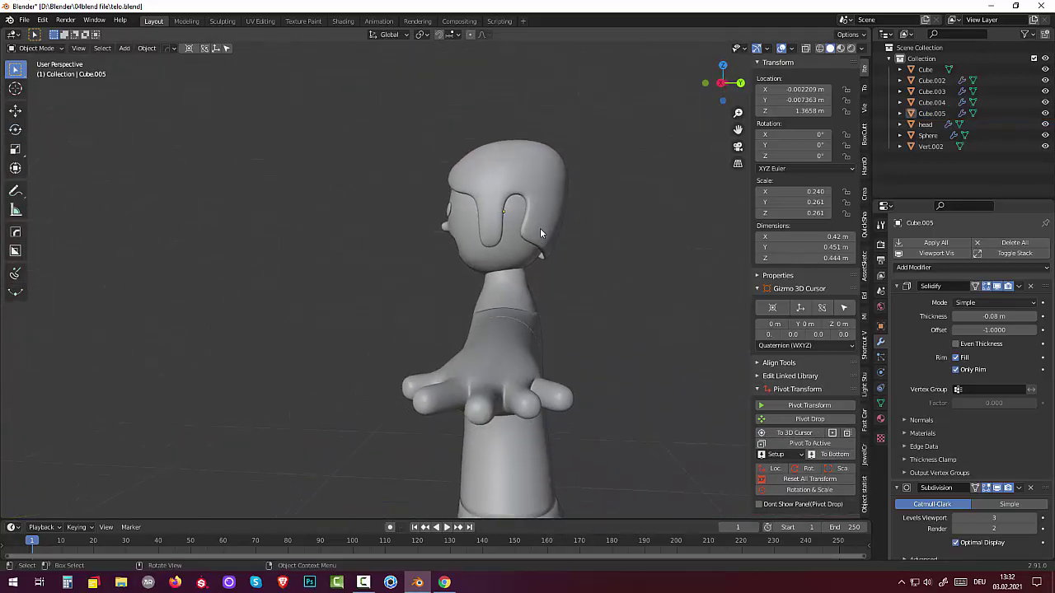
{"action": "middle_click_drag", "start_coordinate": [555, 260], "coordinate": [555, 158]}
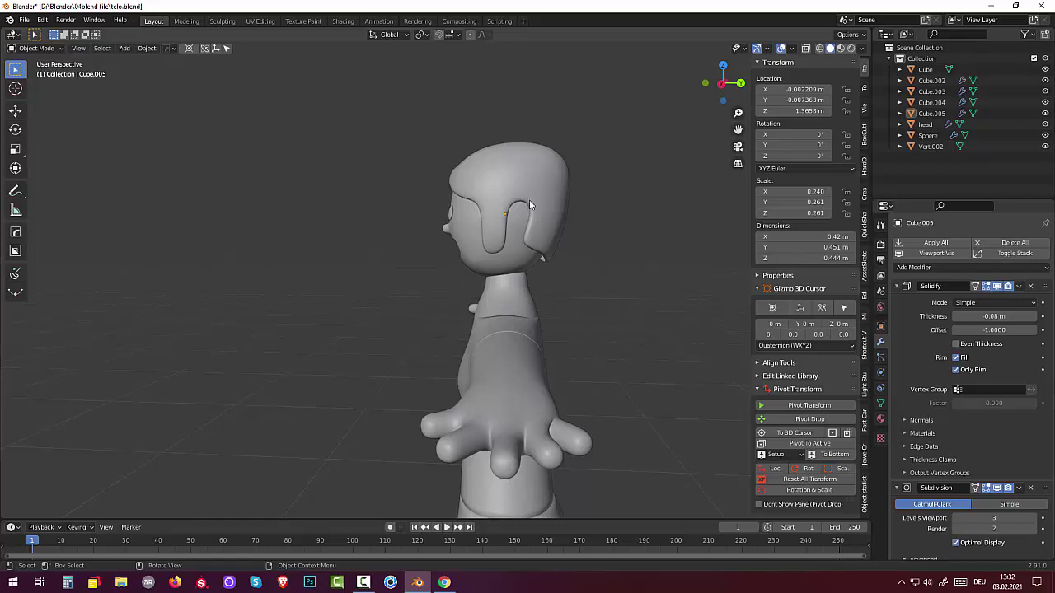
{"action": "left_click", "coordinate": [513, 217]}
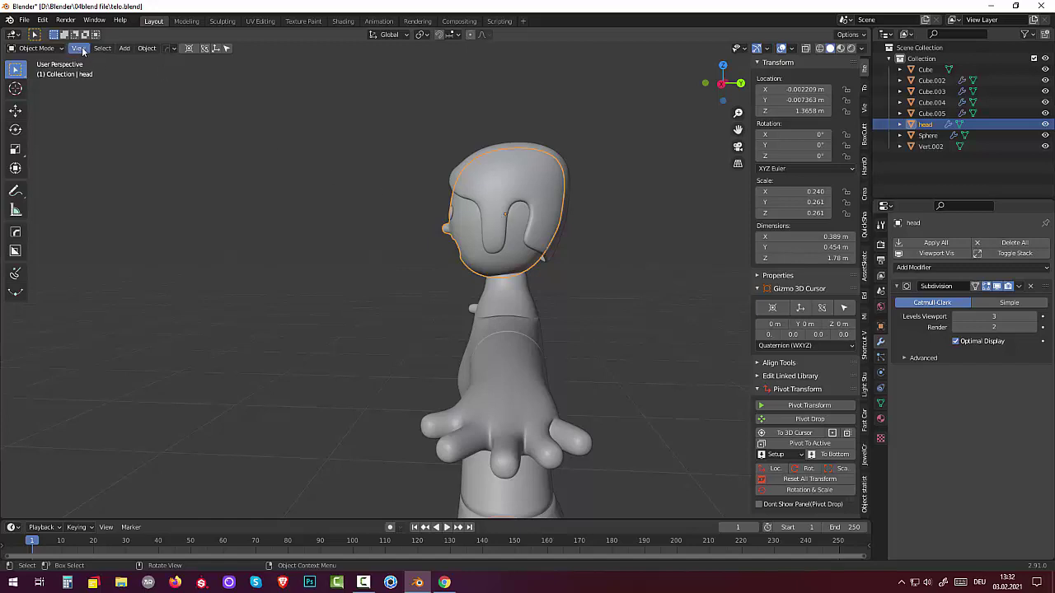
Sculpt the head with a 113 px Grab brush, pushing in the back of the head
{"action": "left_click", "coordinate": [37, 48]}
{"action": "left_click", "coordinate": [40, 86]}
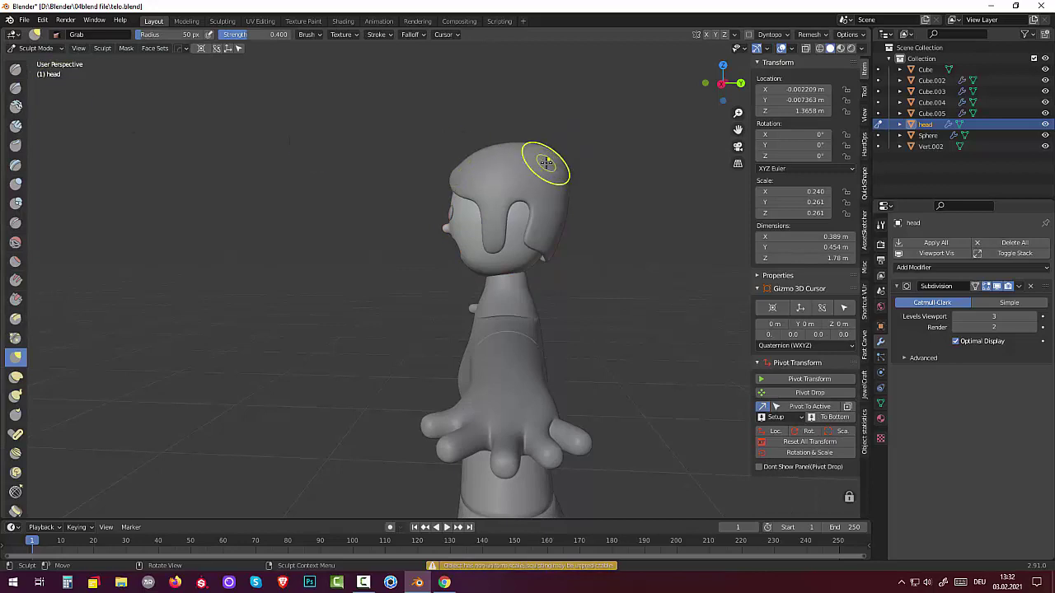
{"action": "key", "text": "f"}
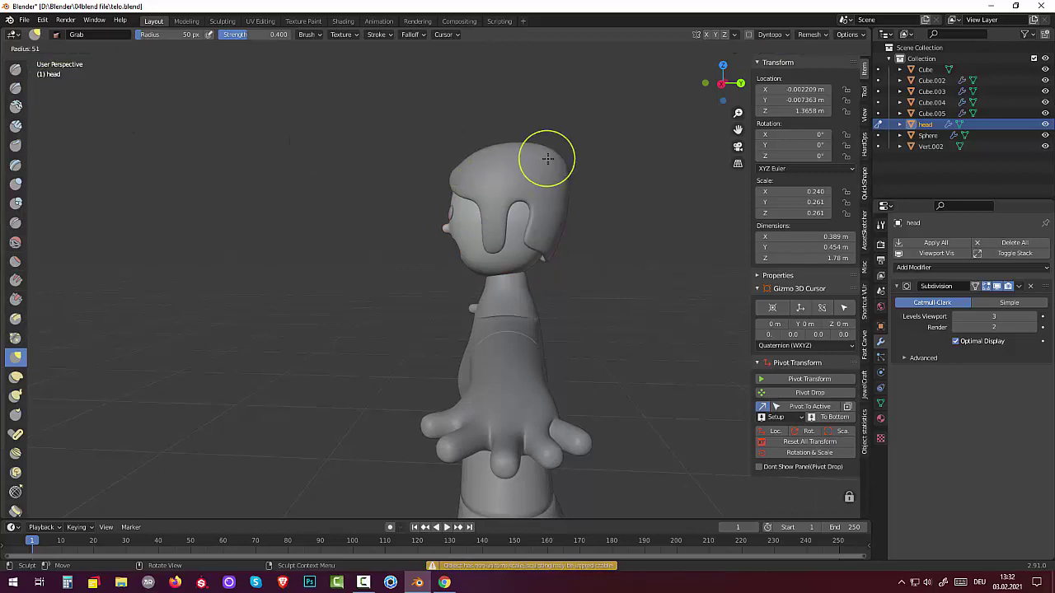
{"action": "left_click", "coordinate": [582, 159]}
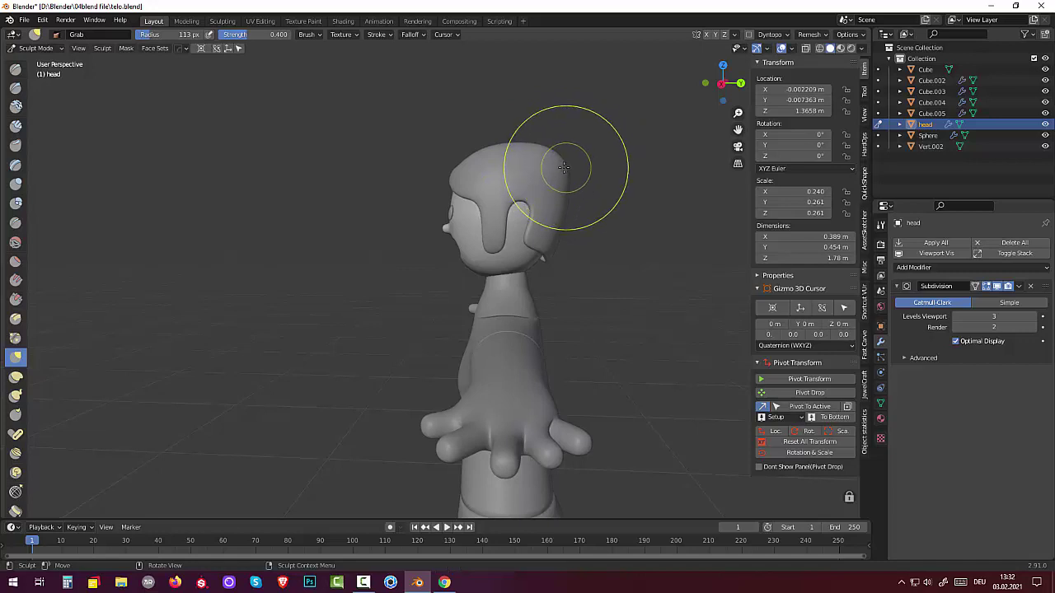
{"action": "mouse_move", "coordinate": [563, 165]}
{"action": "left_mouse_down"}
{"action": "mouse_move", "coordinate": [515, 183]}
{"action": "mouse_move", "coordinate": [525, 178]}
{"action": "left_mouse_up"}
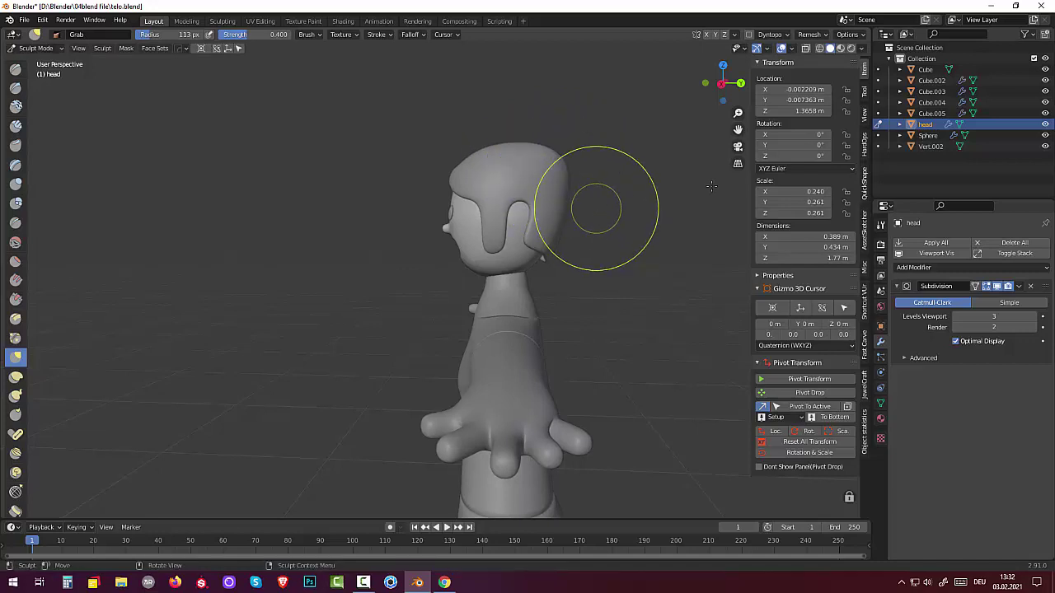
Hide Cube.002 and Cube.003 in the viewport via their outliner eye icons
{"action": "left_click", "coordinate": [1046, 124]}
{"action": "left_click", "coordinate": [1045, 125]}
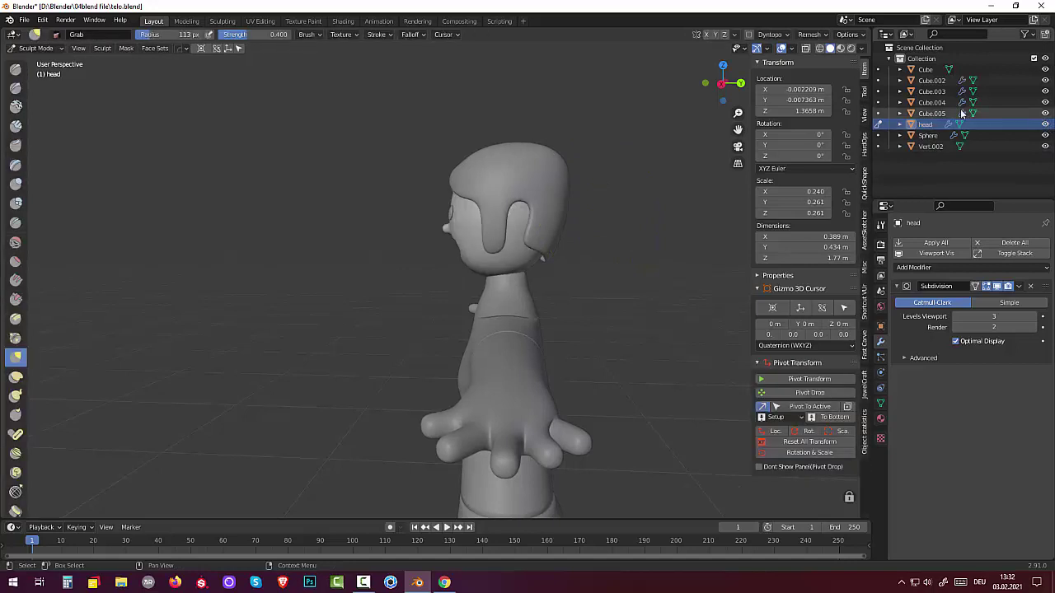
{"action": "left_click", "coordinate": [1046, 81]}
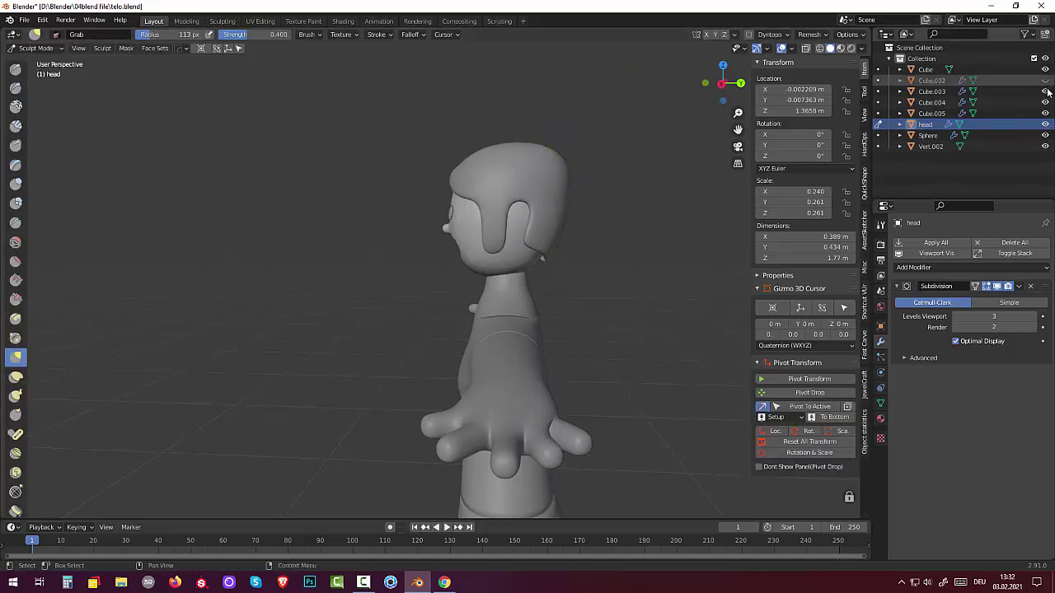
{"action": "left_click", "coordinate": [1045, 91]}
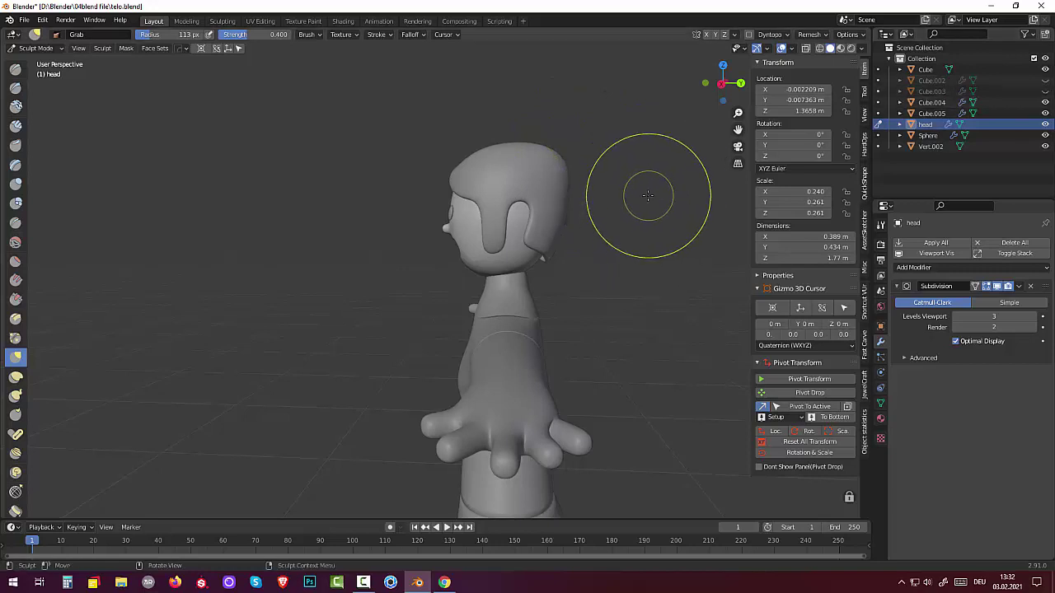
{"action": "left_click", "coordinate": [38, 48]}
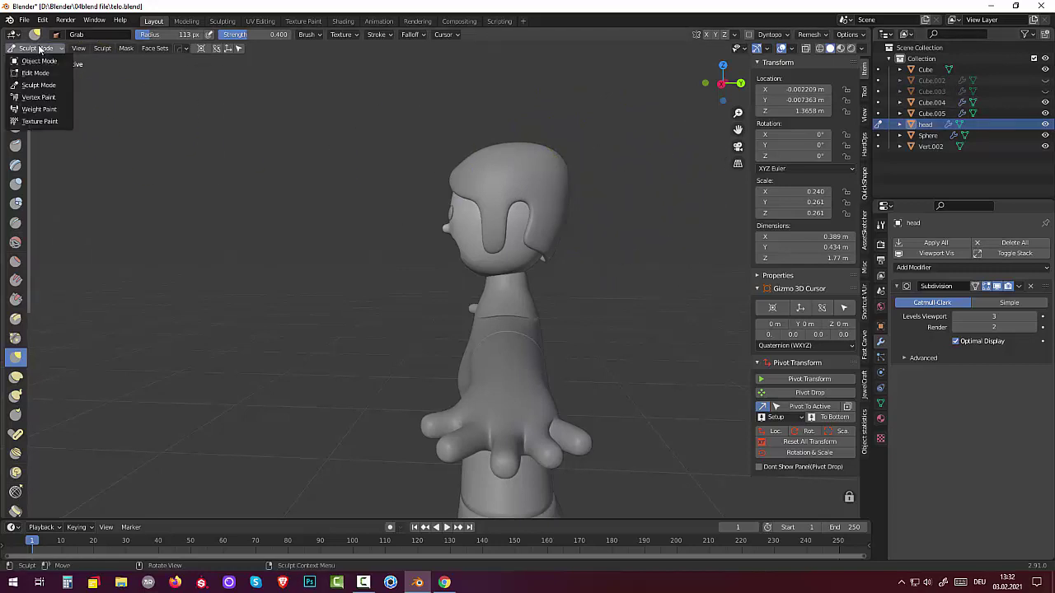
Back in Object Mode, add a UV sphere and raise it vertically above the head
{"action": "left_click", "coordinate": [38, 61]}
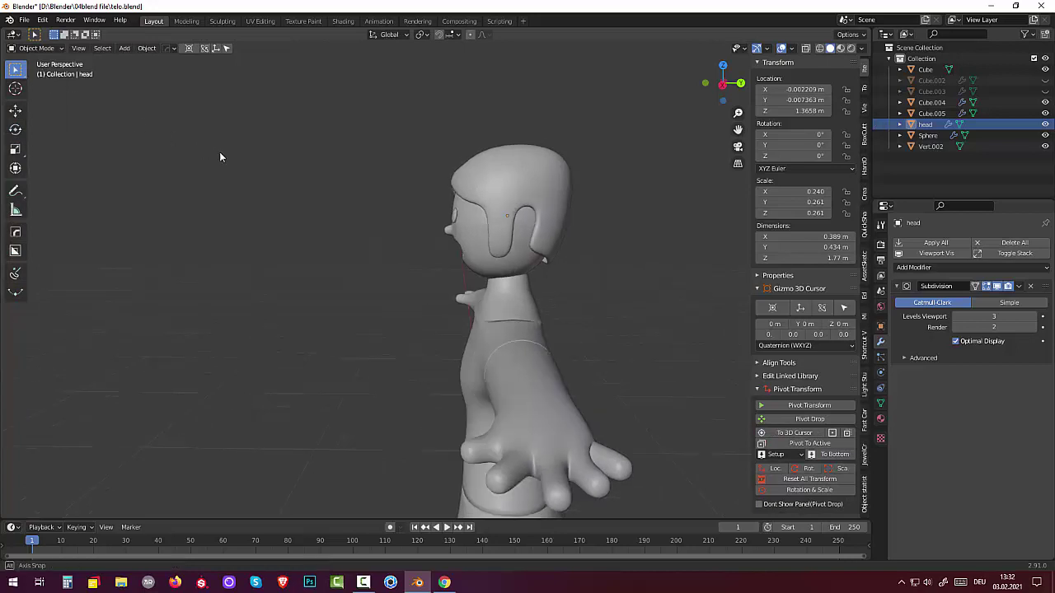
{"action": "mouse_move", "coordinate": [219, 151]}
{"action": "middle_mouse_down"}
{"action": "mouse_move", "coordinate": [326, 180]}
{"action": "mouse_move", "coordinate": [273, 155]}
{"action": "middle_mouse_up"}
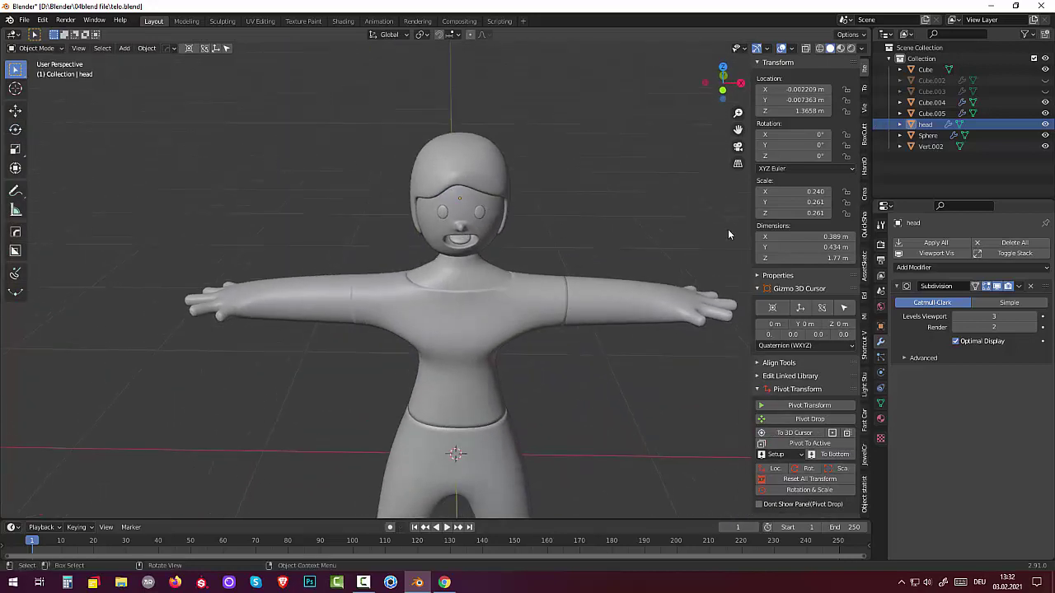
{"action": "key", "text": "shift+a"}
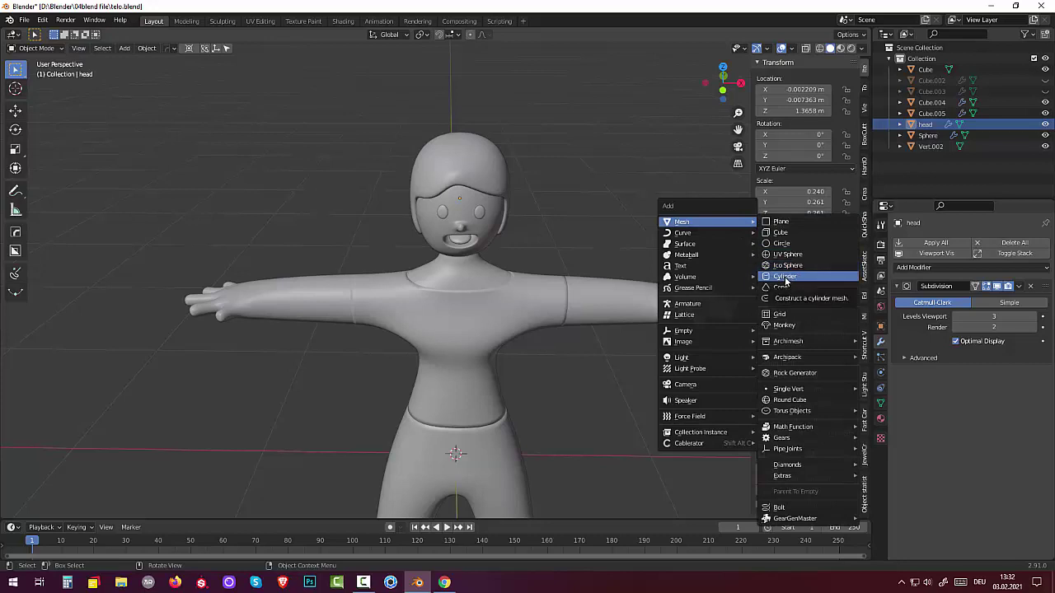
{"action": "left_click", "coordinate": [783, 256]}
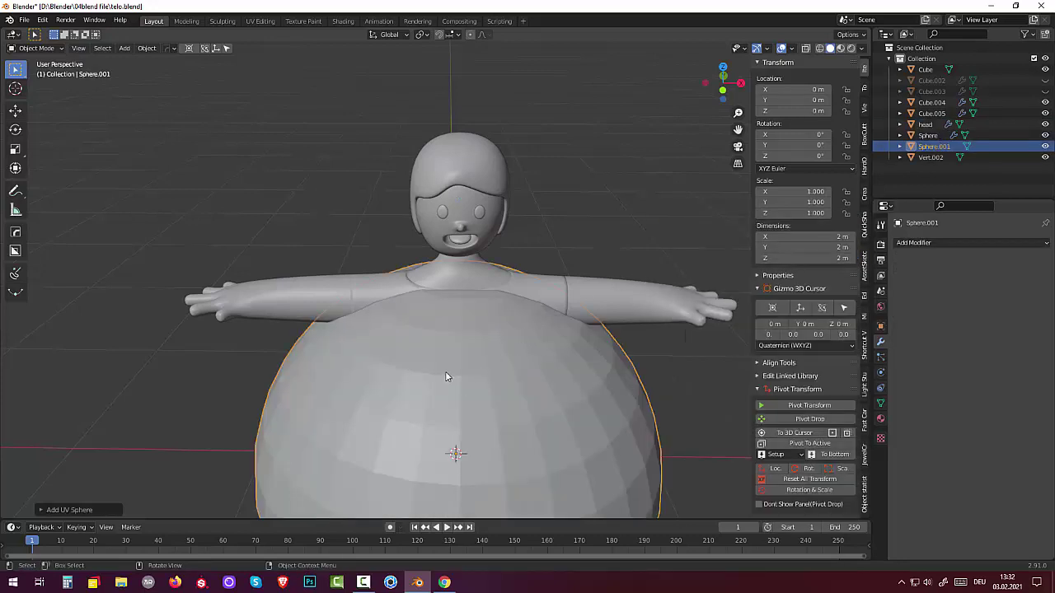
{"action": "key", "text": "g"}
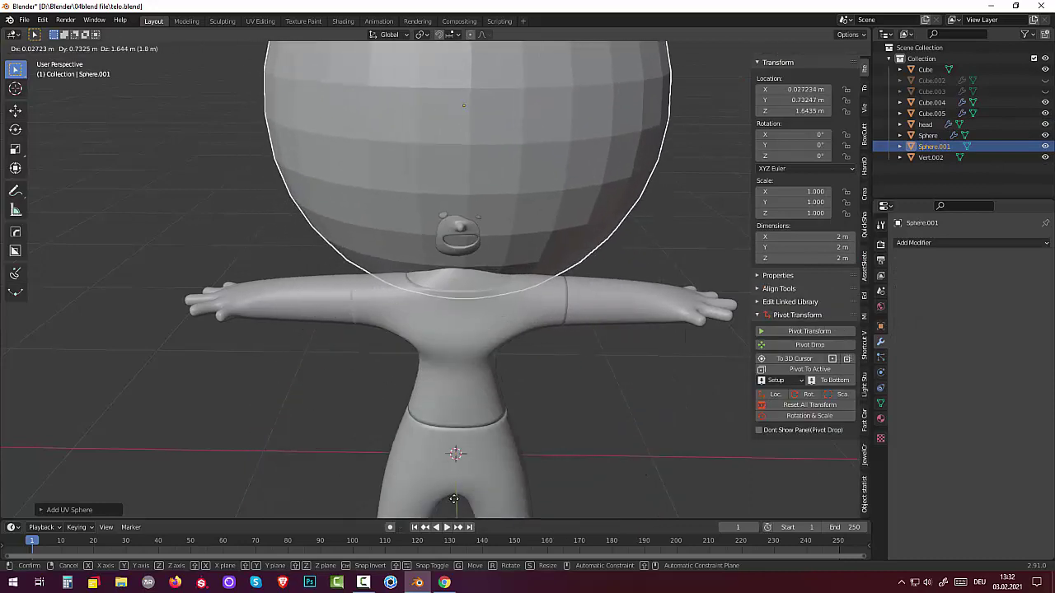
{"action": "key", "text": "z"}
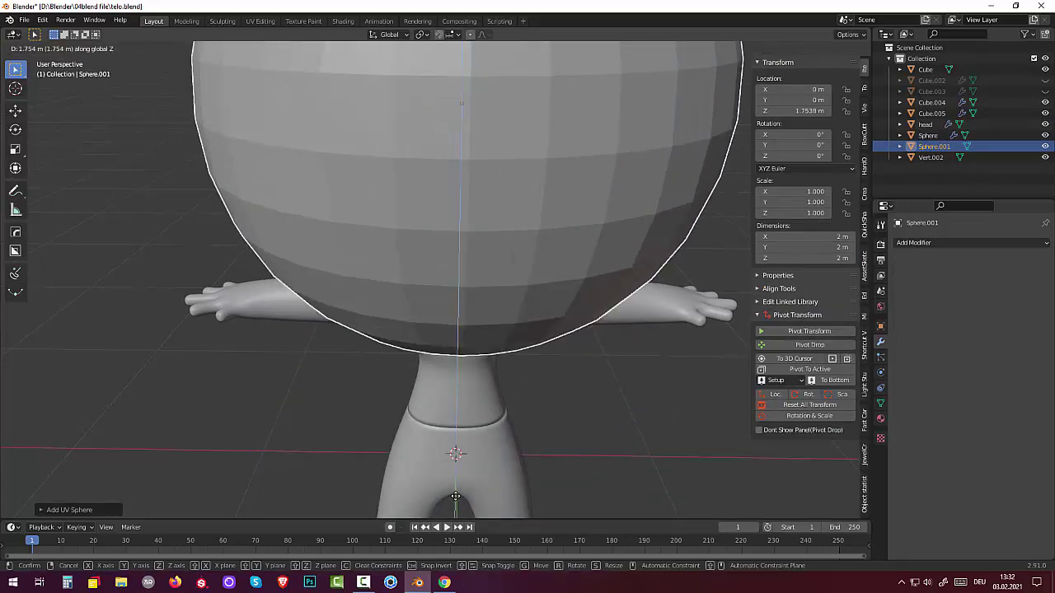
{"action": "left_click", "coordinate": [454, 499]}
Shrink the sphere to about 0.112 and place it at the back of the head as a bun
{"action": "scroll", "coordinate": [507, 363], "scroll_direction": "down", "scroll_amount": 5}
{"action": "scroll", "coordinate": [527, 322], "scroll_direction": "down", "scroll_amount": 1}
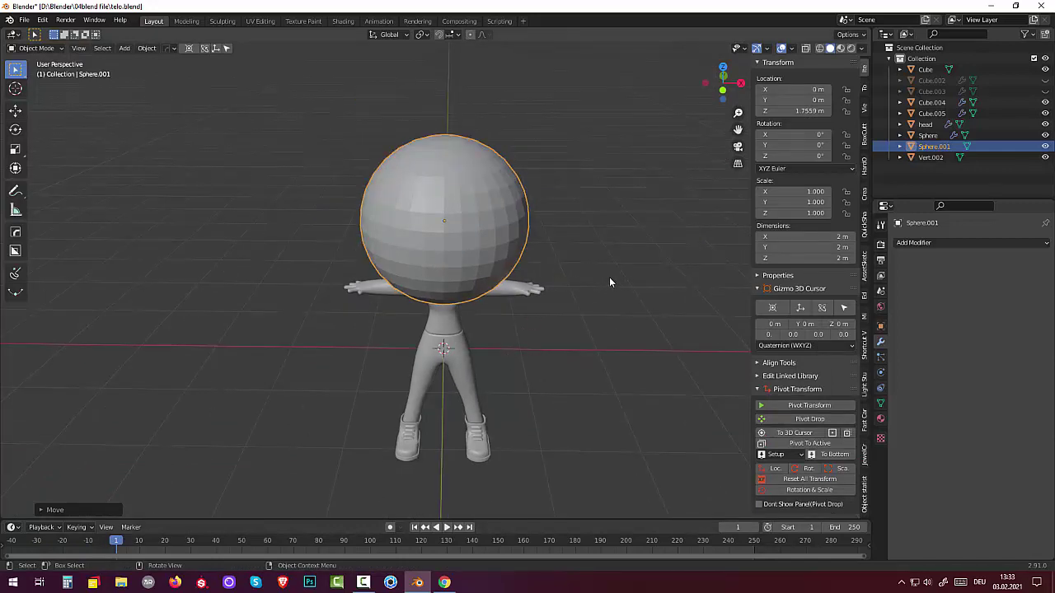
{"action": "key", "text": "s"}
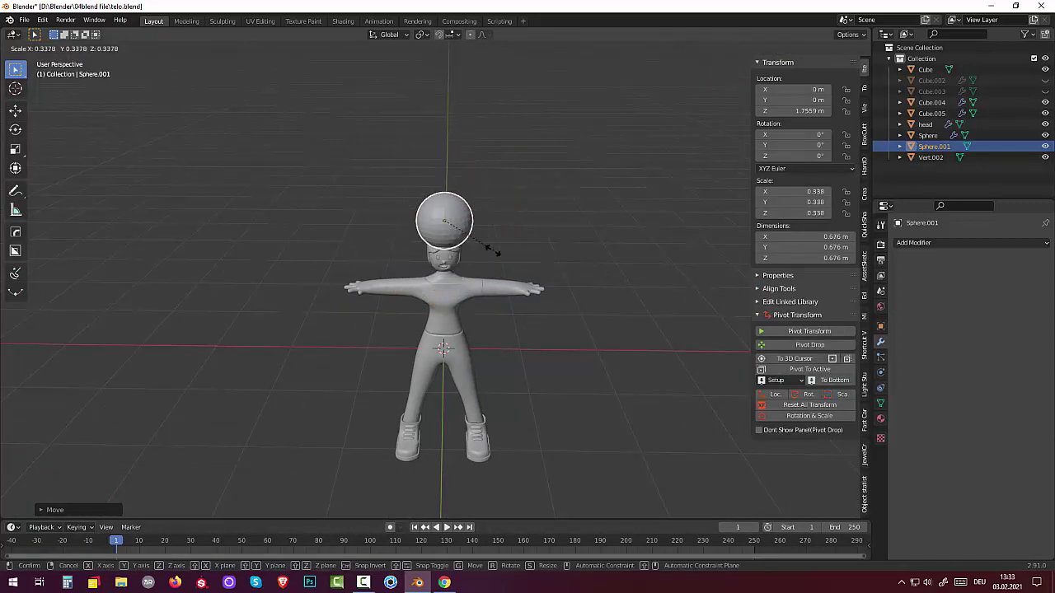
{"action": "left_click", "coordinate": [442, 240]}
{"action": "middle_click_drag", "start_coordinate": [474, 241], "coordinate": [332, 208]}
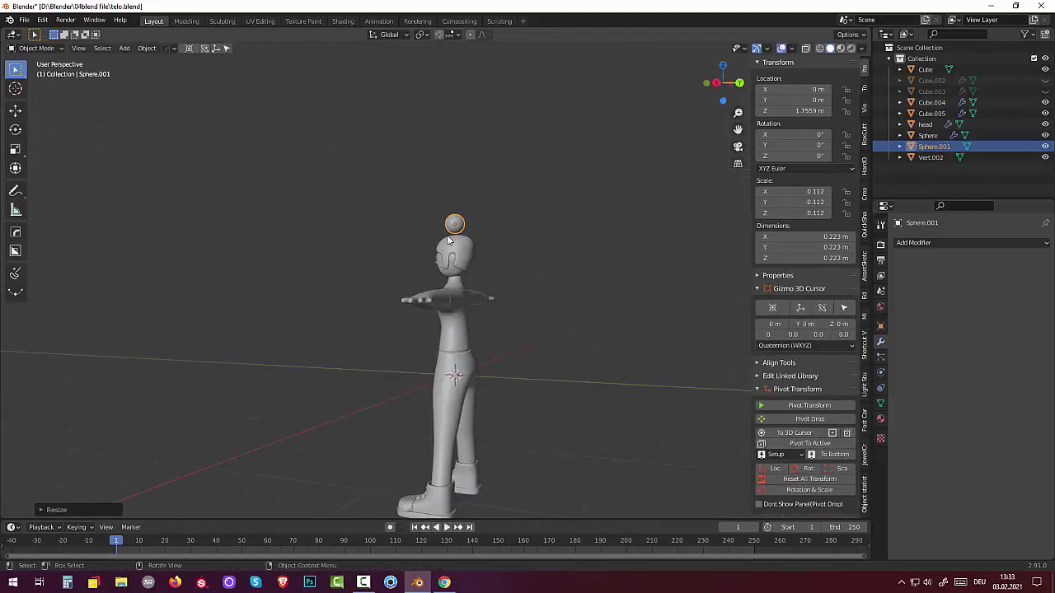
{"action": "key", "text": "KP_3"}
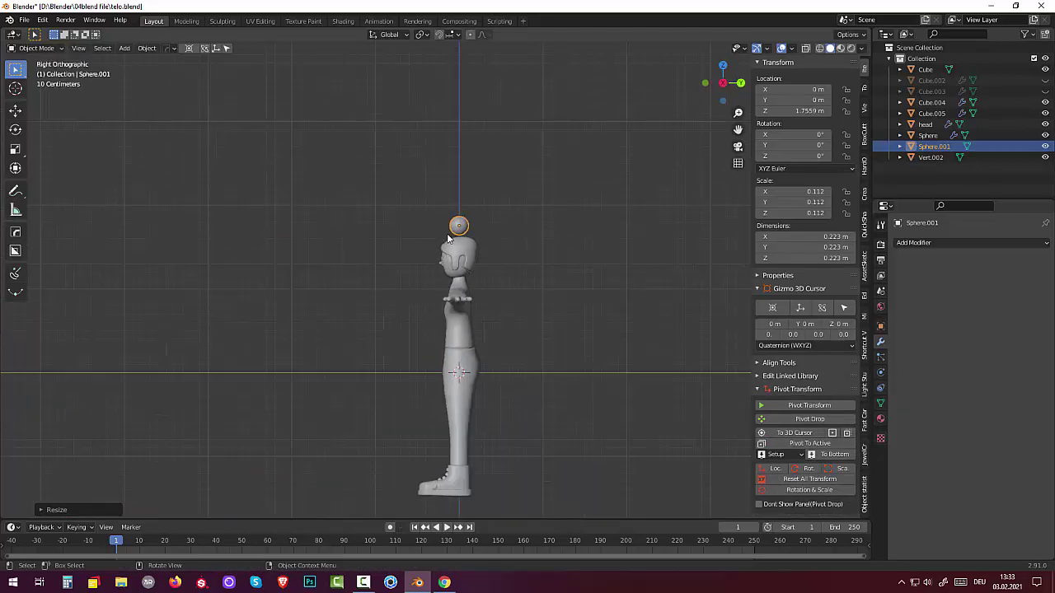
{"action": "key", "text": "g"}
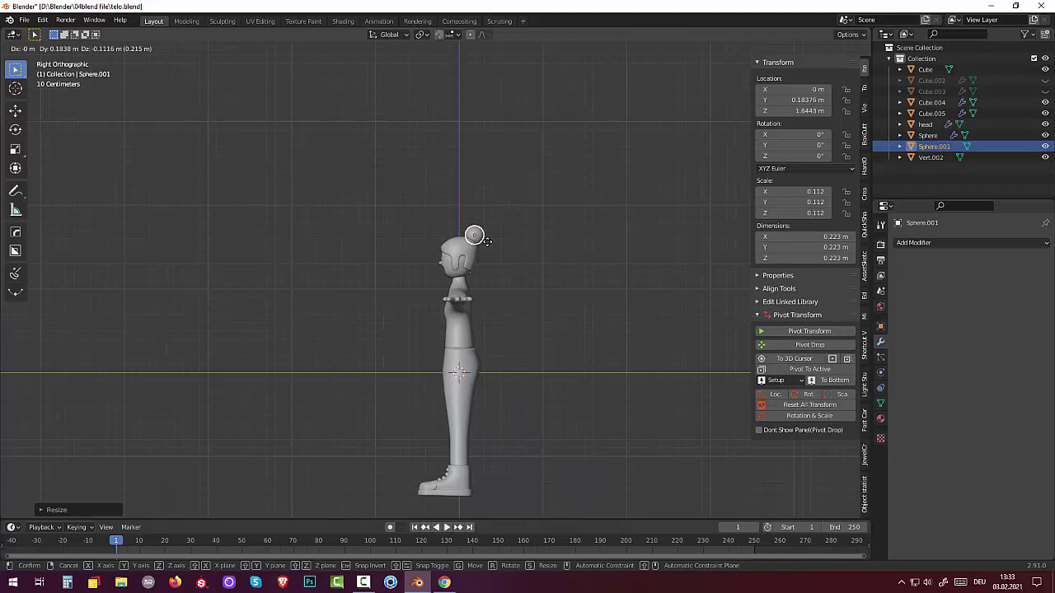
{"action": "left_click", "coordinate": [487, 241]}
{"action": "mouse_move", "coordinate": [488, 240]}
{"action": "middle_mouse_down"}
{"action": "mouse_move", "coordinate": [539, 289]}
{"action": "mouse_move", "coordinate": [590, 278]}
{"action": "mouse_move", "coordinate": [630, 253]}
{"action": "mouse_move", "coordinate": [531, 251]}
{"action": "mouse_move", "coordinate": [528, 209]}
{"action": "mouse_move", "coordinate": [578, 220]}
{"action": "middle_mouse_up"}
{"action": "scroll", "coordinate": [531, 252], "scroll_direction": "up", "scroll_amount": 3}
{"action": "scroll", "coordinate": [529, 236], "scroll_direction": "up", "scroll_amount": 1}
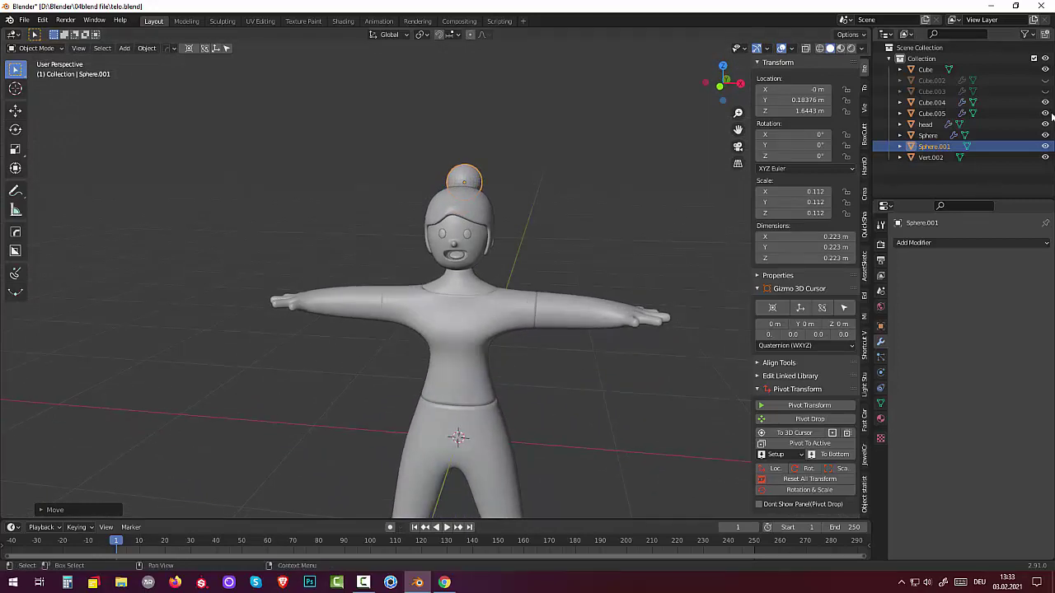
Unhide Cube.002 and Cube.003 in the outliner
{"action": "left_click", "coordinate": [1045, 80]}
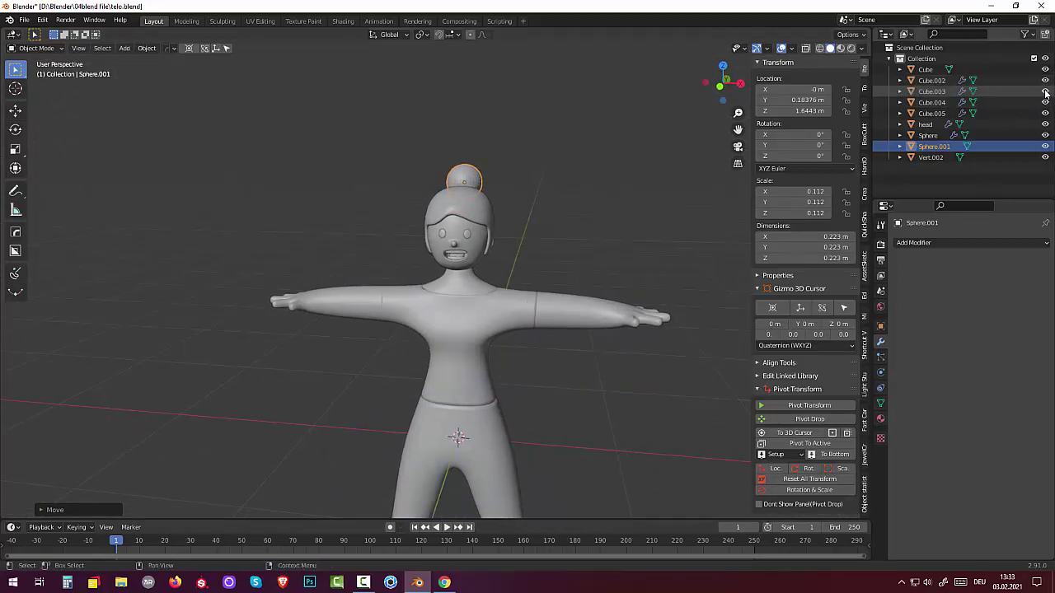
{"action": "left_click", "coordinate": [1045, 92]}
{"action": "mouse_move", "coordinate": [546, 224]}
{"action": "middle_mouse_down"}
{"action": "mouse_move", "coordinate": [374, 229]}
{"action": "mouse_move", "coordinate": [593, 214]}
{"action": "middle_mouse_up"}
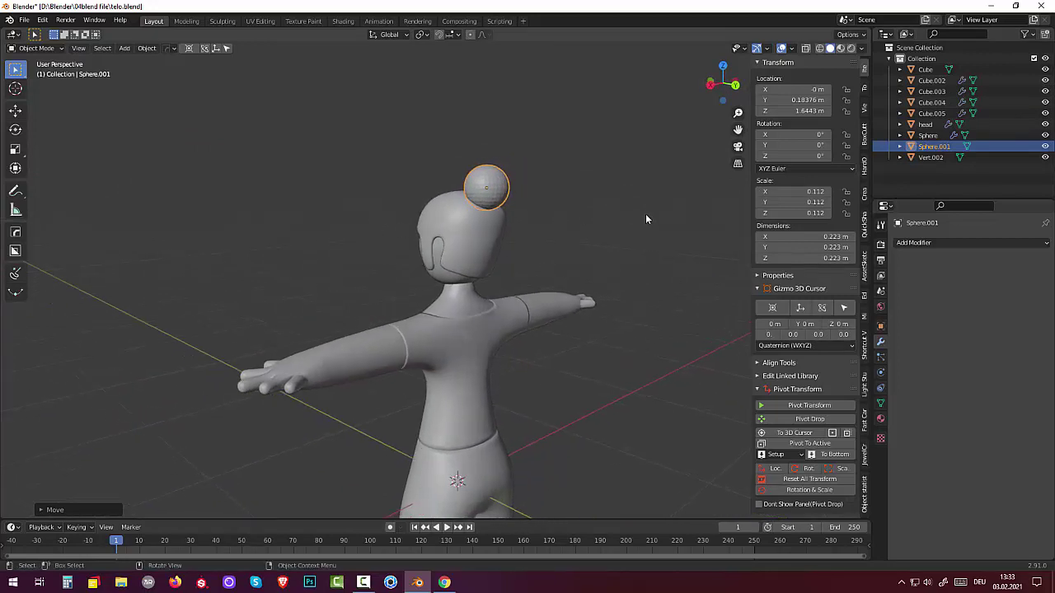
Scale the bun sphere down slightly to about 0.098 and deselect it
{"action": "key", "text": "s"}
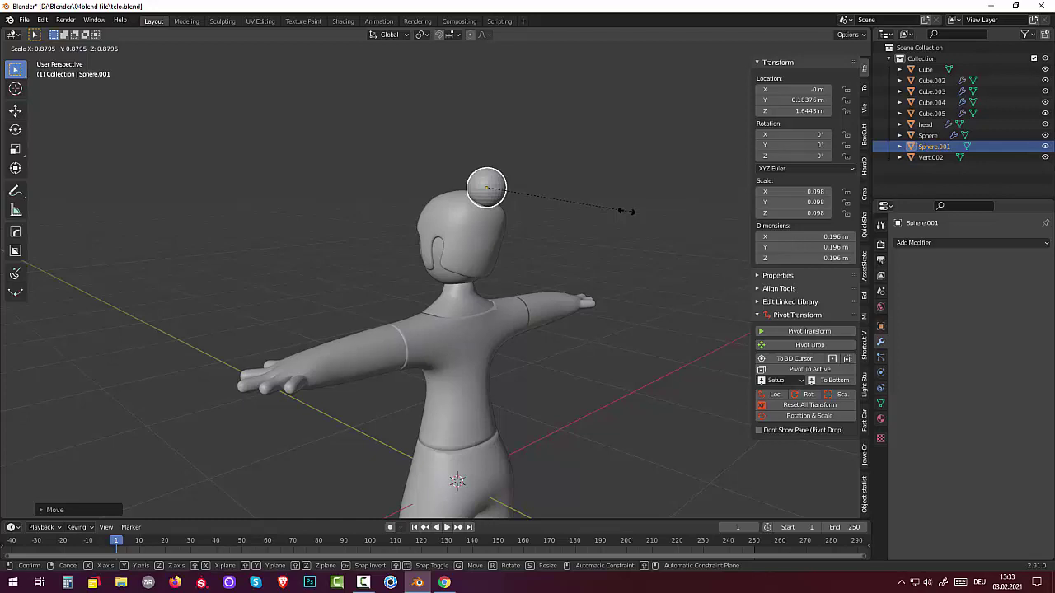
{"action": "left_click", "coordinate": [626, 211]}
{"action": "mouse_move", "coordinate": [610, 213]}
{"action": "middle_mouse_down"}
{"action": "mouse_move", "coordinate": [668, 165]}
{"action": "mouse_move", "coordinate": [688, 208]}
{"action": "mouse_move", "coordinate": [687, 220]}
{"action": "mouse_move", "coordinate": [571, 254]}
{"action": "middle_mouse_up"}
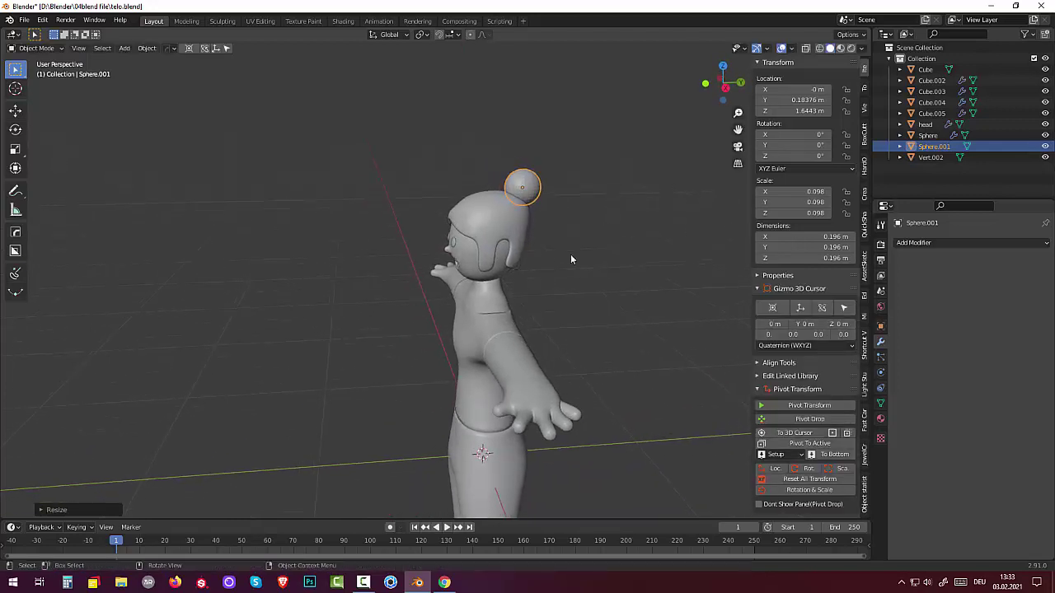
{"action": "right_click", "coordinate": [529, 204]}
{"action": "key", "text": "Escape"}
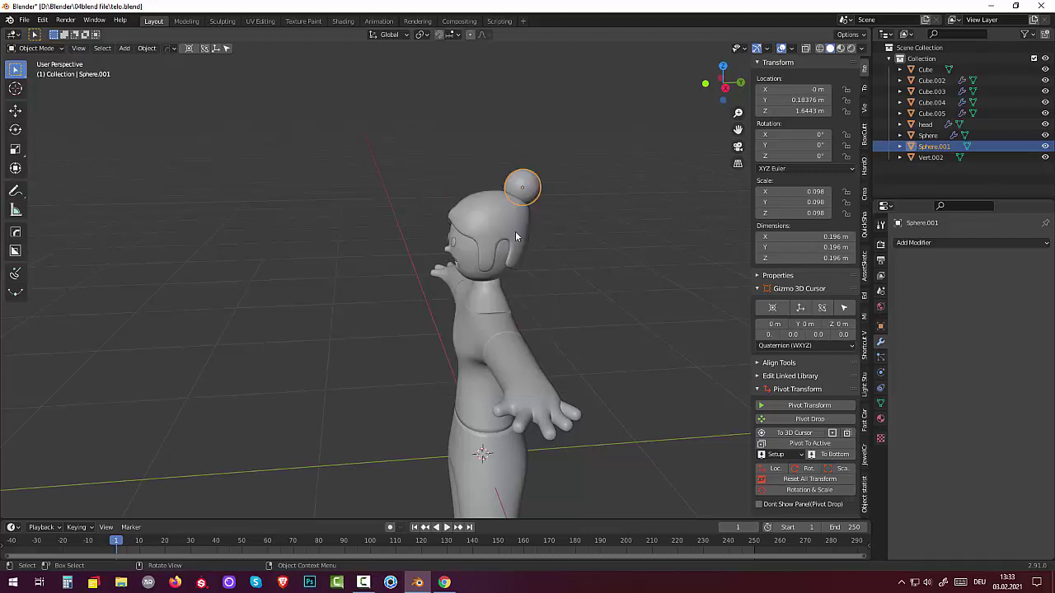
{"action": "mouse_move", "coordinate": [591, 228]}
{"action": "middle_mouse_down"}
{"action": "mouse_move", "coordinate": [640, 218]}
{"action": "mouse_move", "coordinate": [533, 233]}
{"action": "middle_mouse_up"}
{"action": "left_click", "coordinate": [534, 234]}
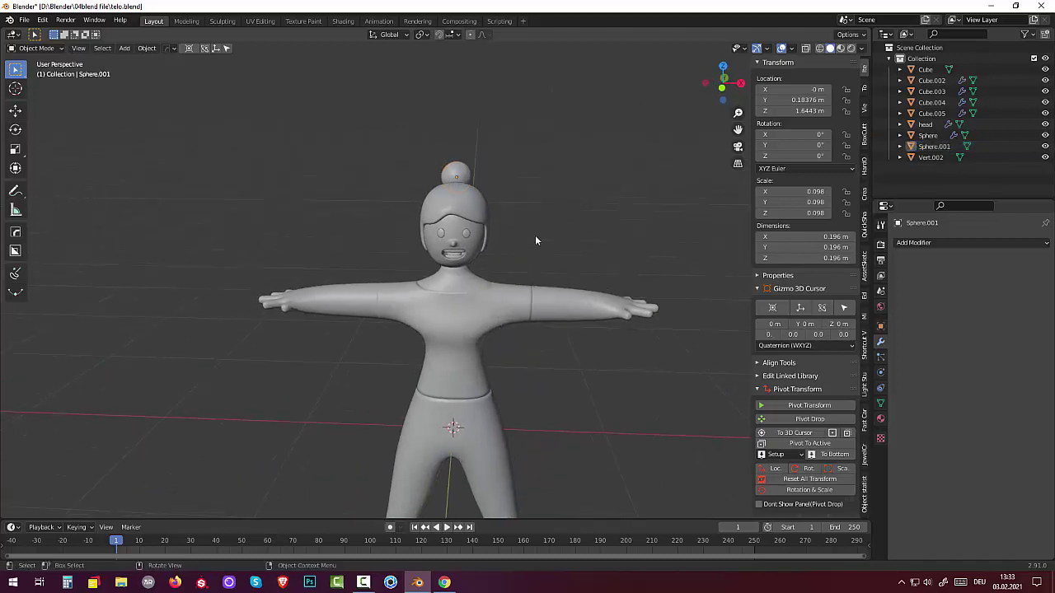
{"action": "key", "text": "shift+a"}
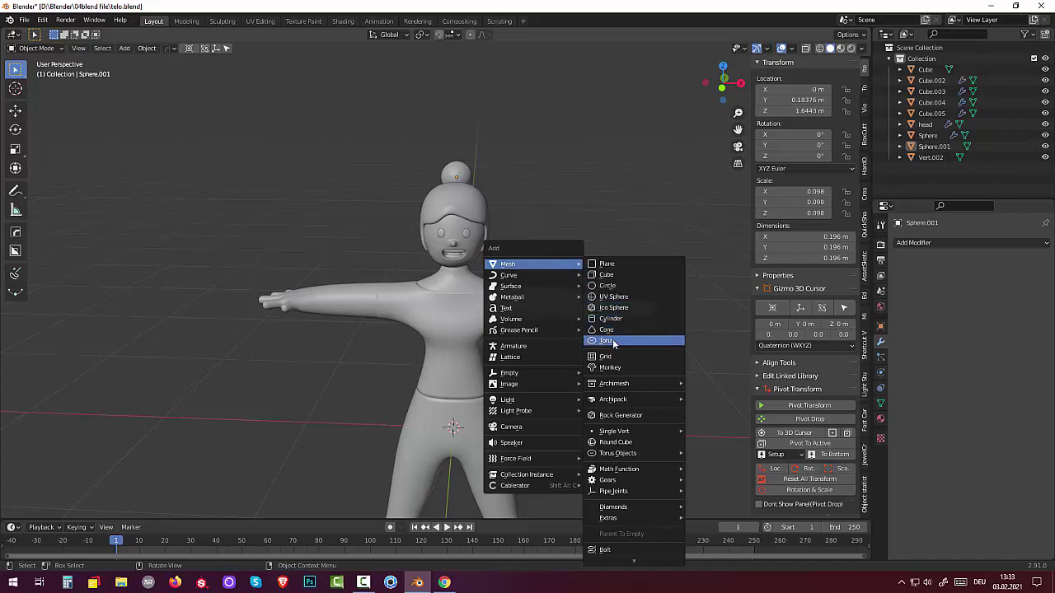
Add a torus, raise it to head height and shrink it to bun size, about 0.096
{"action": "left_click", "coordinate": [612, 344]}
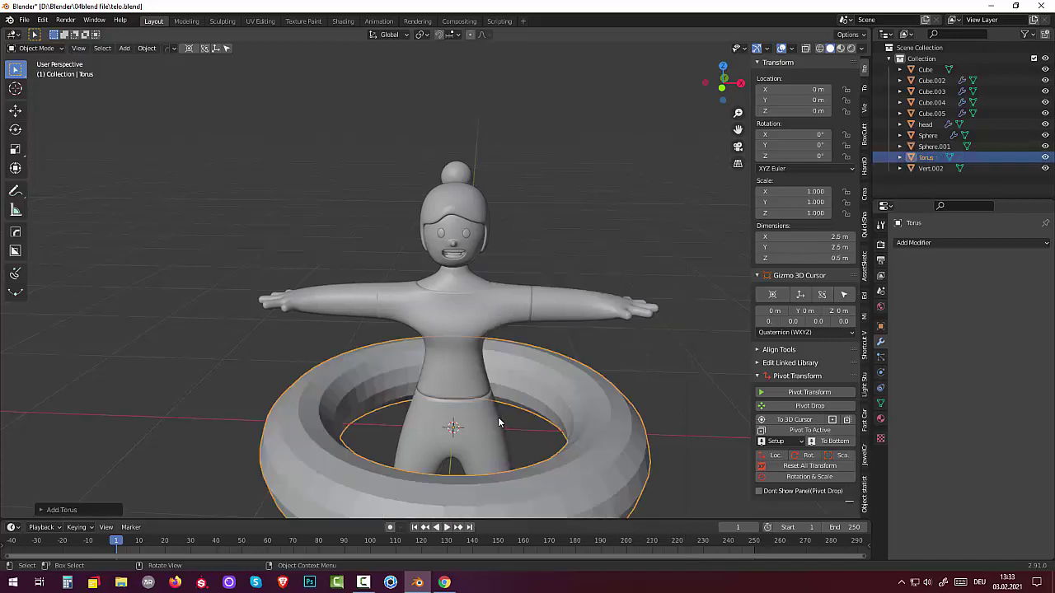
{"action": "key", "text": "g"}
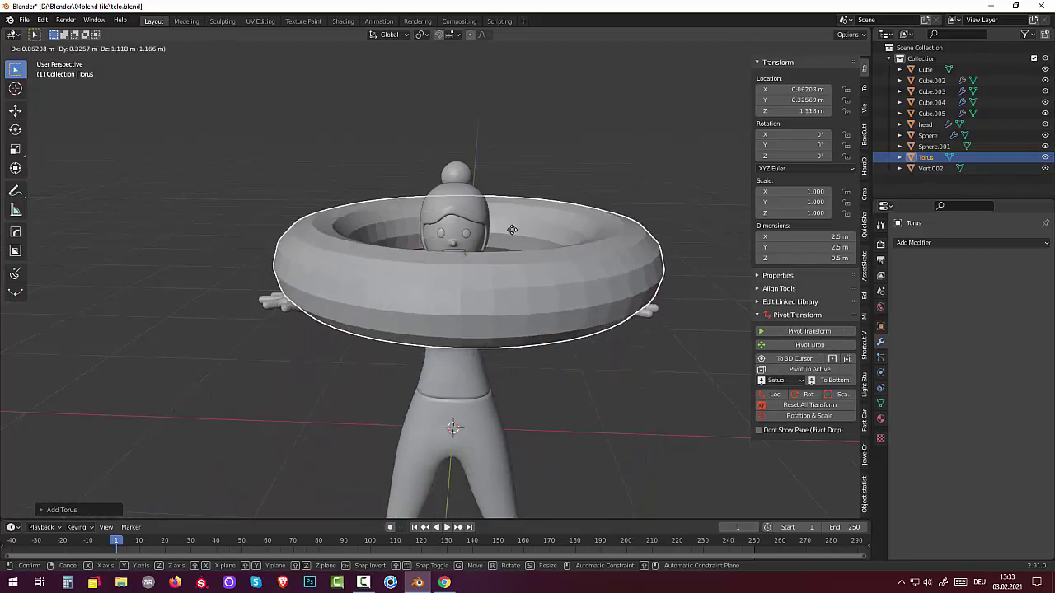
{"action": "key", "text": "z"}
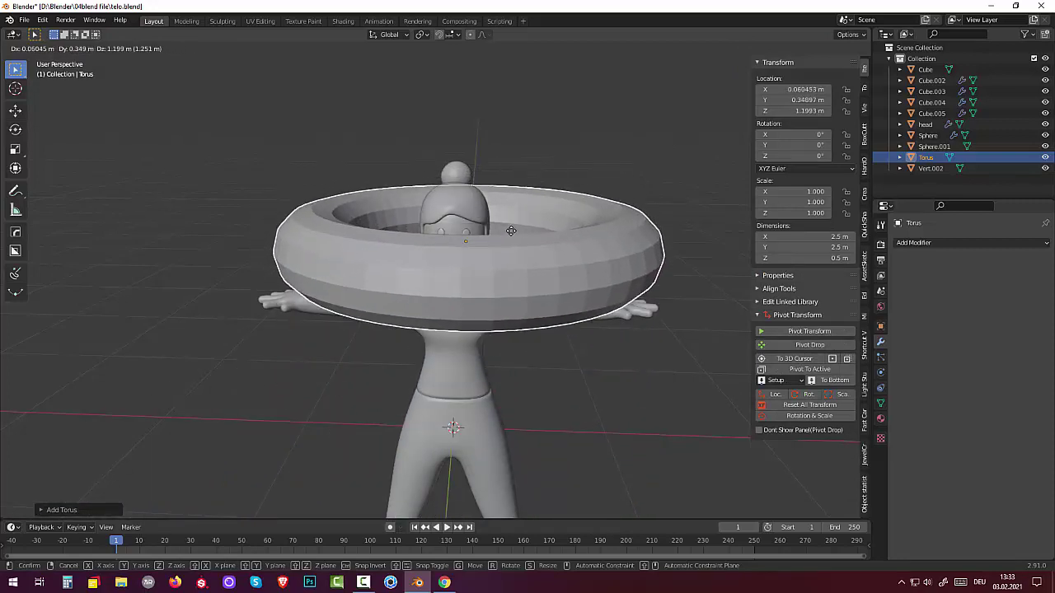
{"action": "left_click", "coordinate": [508, 185]}
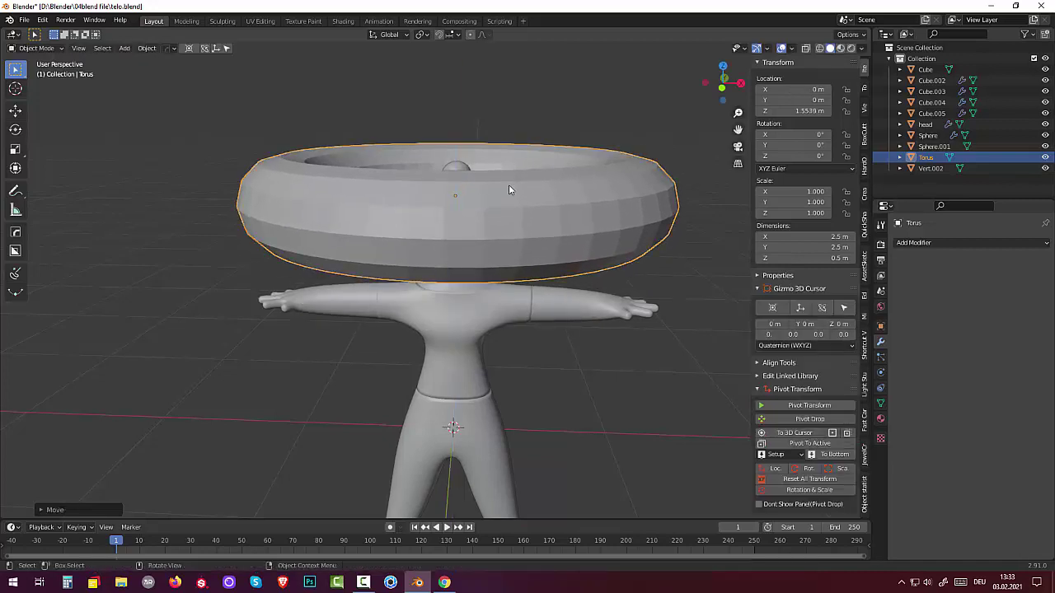
{"action": "middle_click_drag", "start_coordinate": [509, 185], "coordinate": [521, 225]}
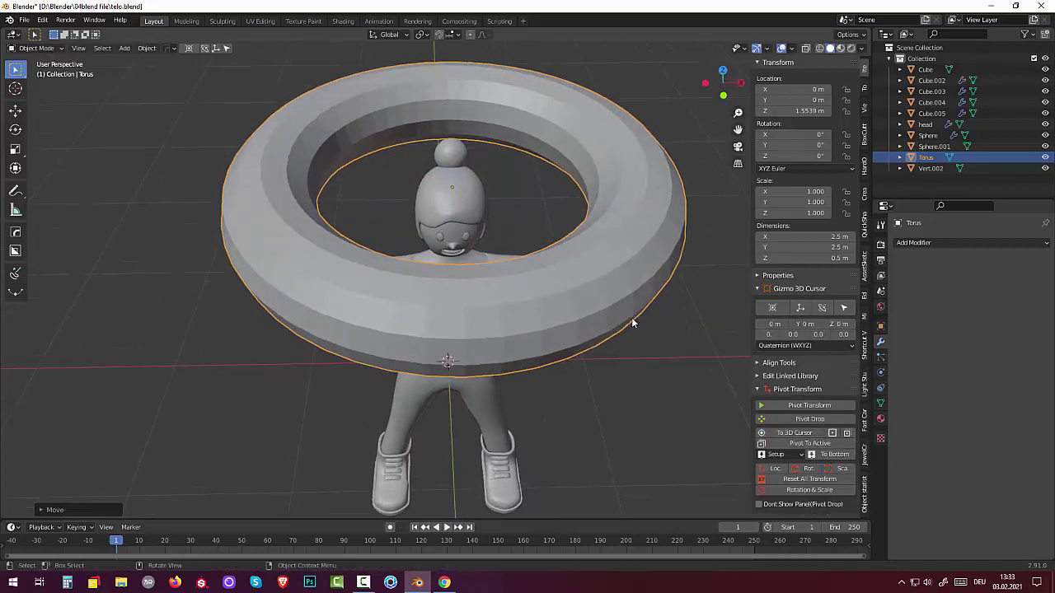
{"action": "key", "text": "s"}
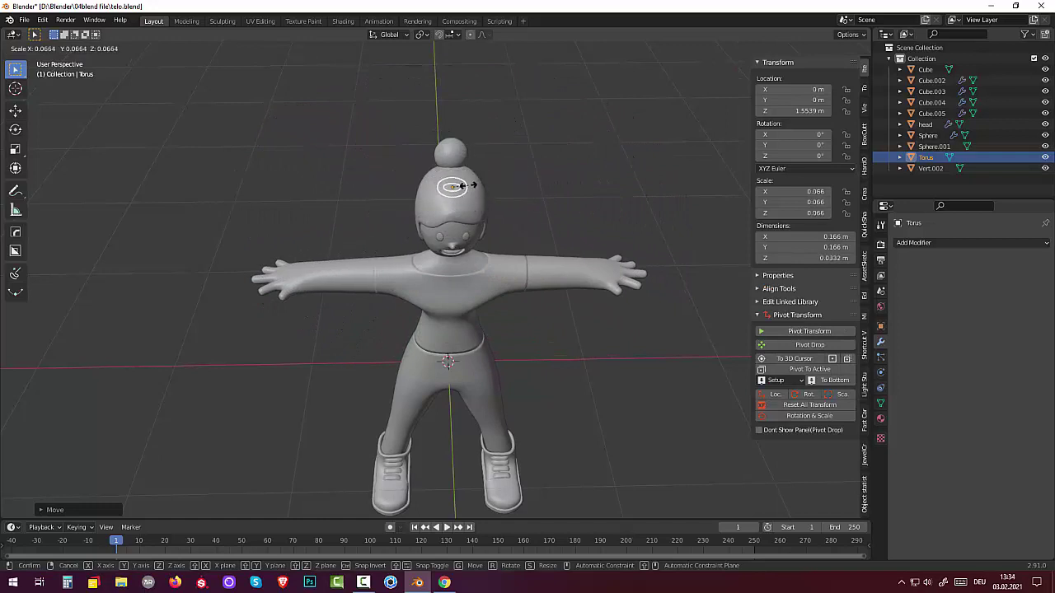
{"action": "left_click", "coordinate": [469, 185]}
Place the torus ring on the bun and tilt it to match the bun's angle
{"action": "middle_click_drag", "start_coordinate": [476, 146], "coordinate": [406, 173]}
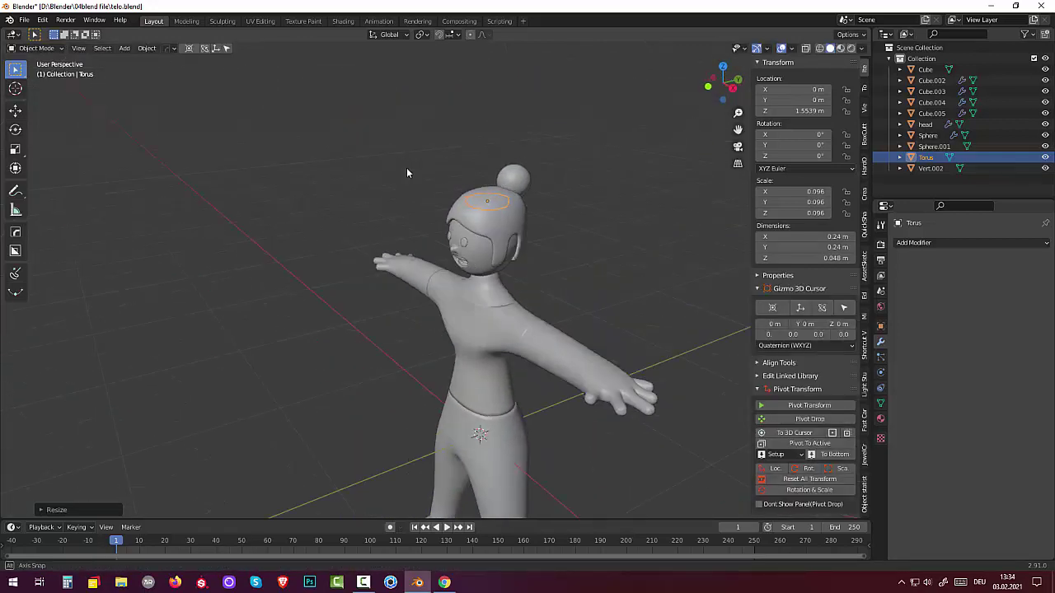
{"action": "key", "text": "g"}
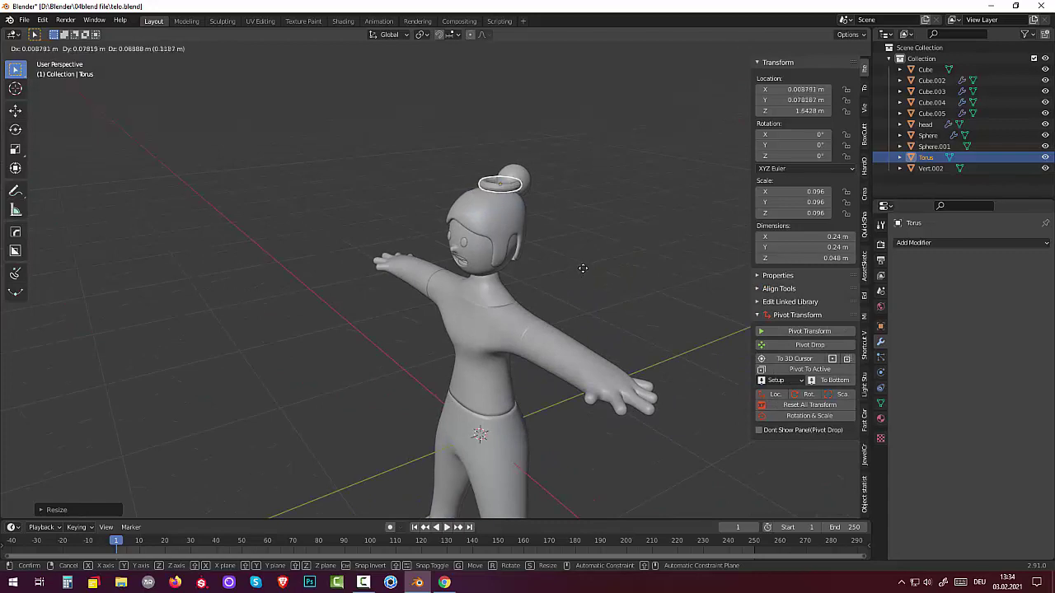
{"action": "left_click", "coordinate": [592, 266]}
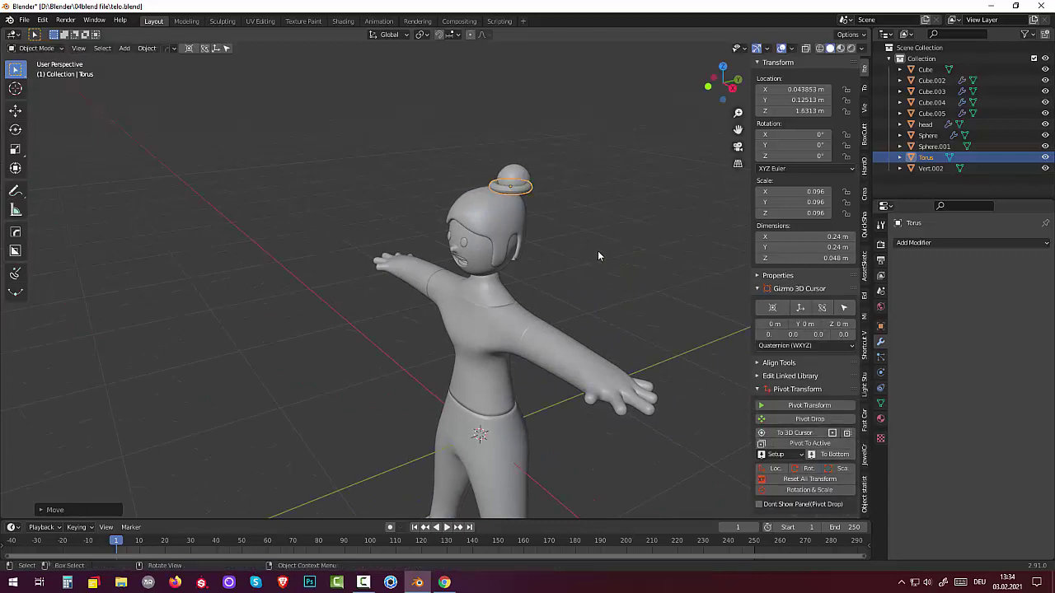
{"action": "mouse_move", "coordinate": [598, 251]}
{"action": "middle_mouse_down"}
{"action": "mouse_move", "coordinate": [578, 216]}
{"action": "mouse_move", "coordinate": [559, 228]}
{"action": "middle_mouse_up"}
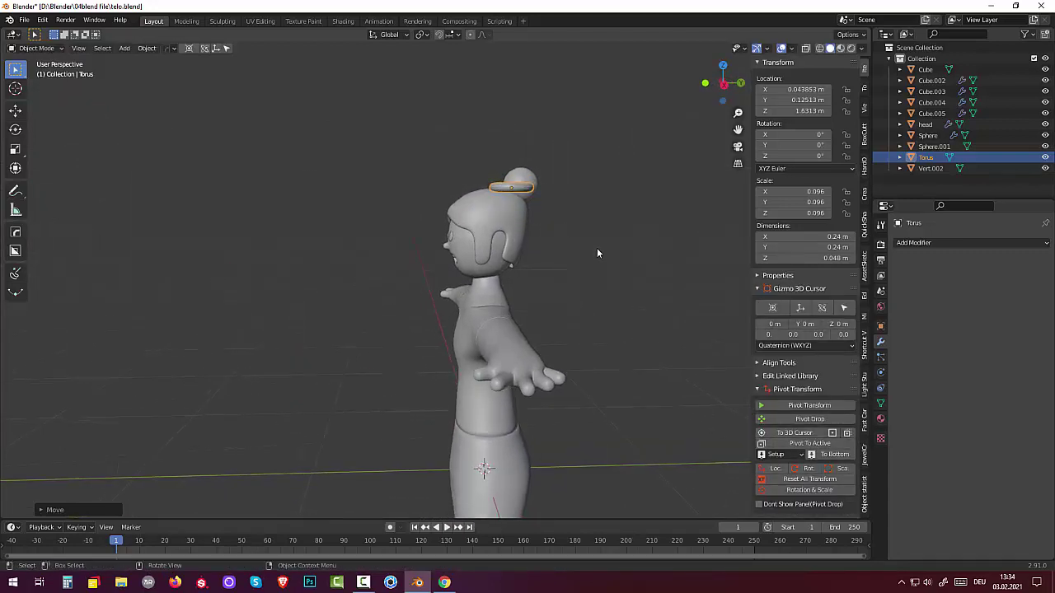
{"action": "key", "text": "r"}
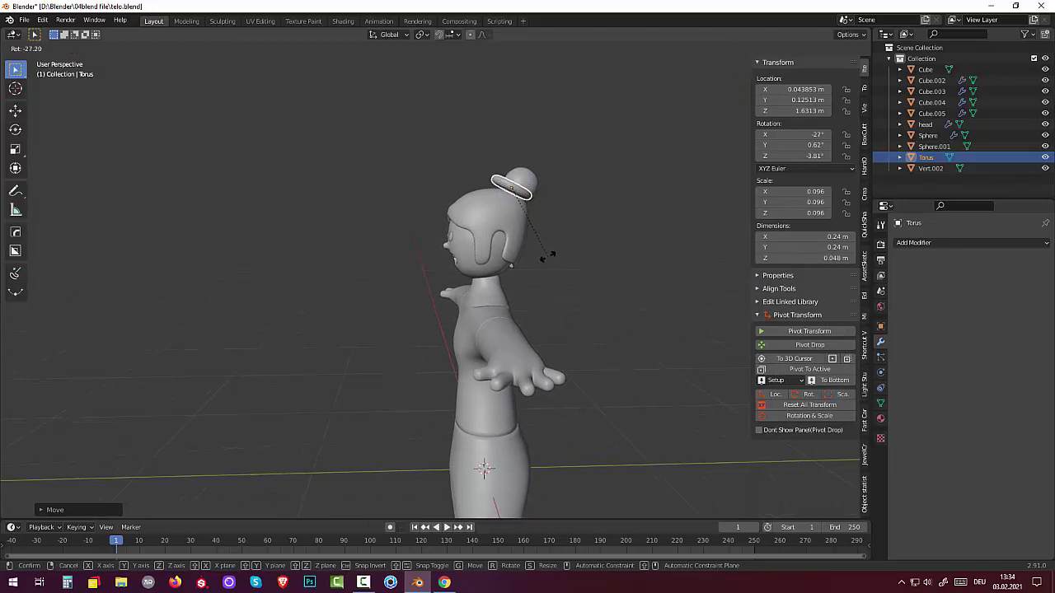
{"action": "left_click", "coordinate": [547, 257]}
From the top view, centre the torus over the bun, then lower it onto the bun along Z
{"action": "mouse_move", "coordinate": [548, 257]}
{"action": "middle_mouse_down"}
{"action": "mouse_move", "coordinate": [552, 296]}
{"action": "mouse_move", "coordinate": [497, 314]}
{"action": "mouse_move", "coordinate": [438, 285]}
{"action": "mouse_move", "coordinate": [398, 289]}
{"action": "mouse_move", "coordinate": [439, 322]}
{"action": "mouse_move", "coordinate": [432, 332]}
{"action": "middle_mouse_up"}
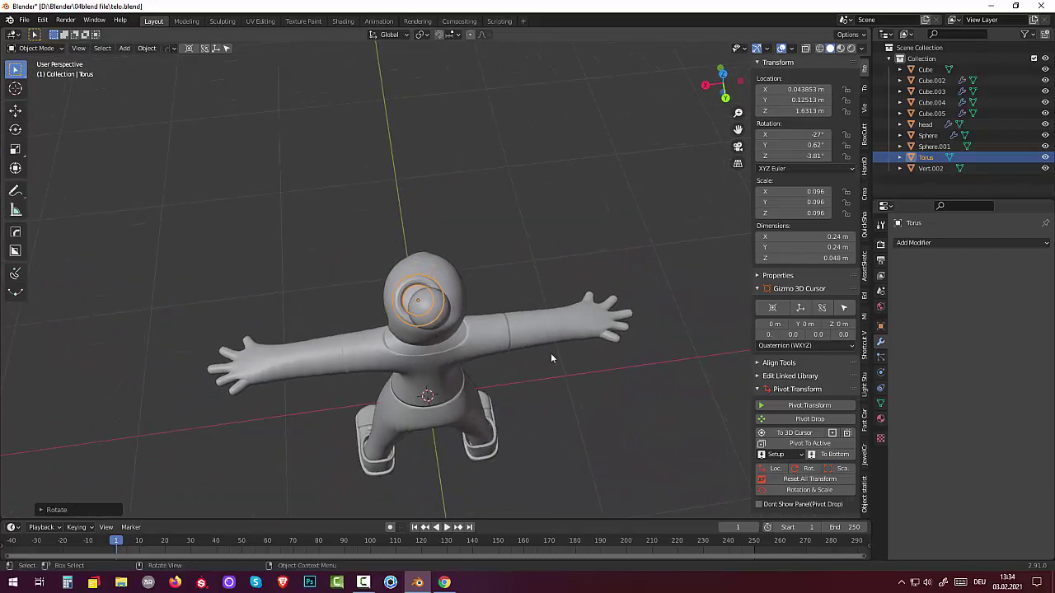
{"action": "key", "text": "KP_7"}
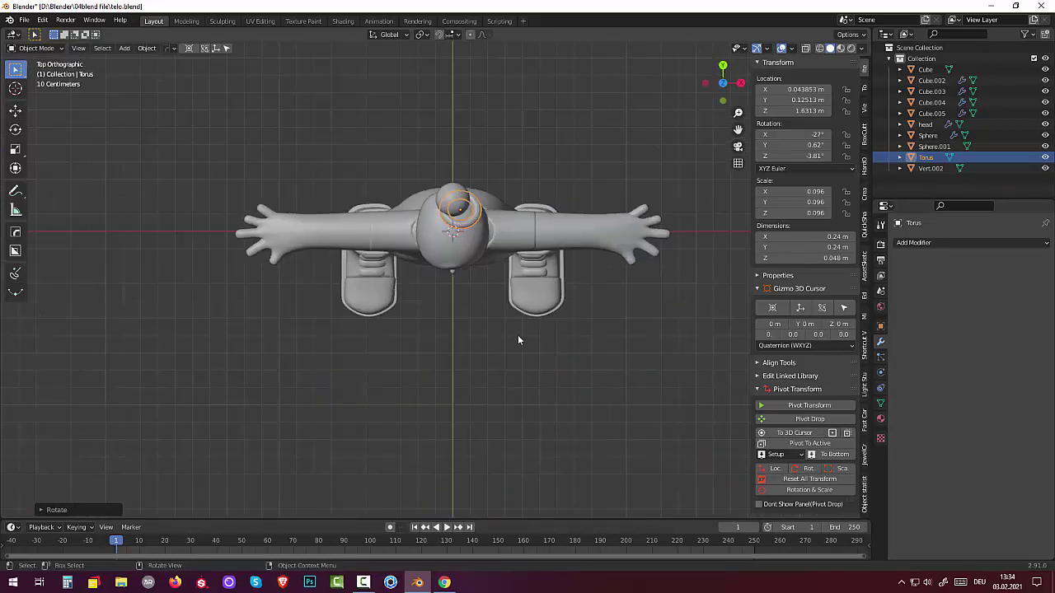
{"action": "key", "text": "g"}
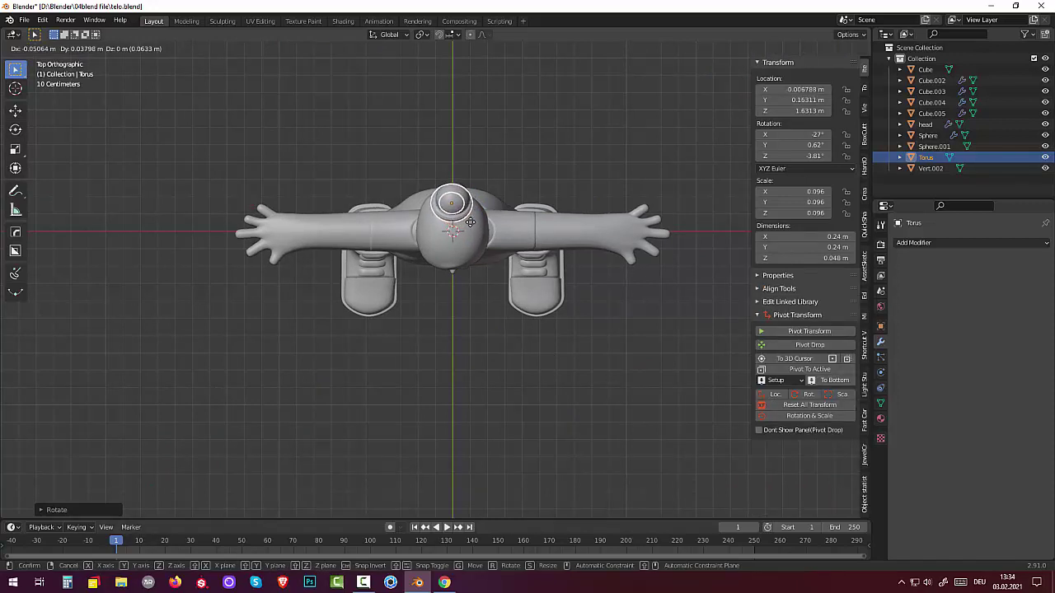
{"action": "left_click", "coordinate": [470, 222]}
{"action": "mouse_move", "coordinate": [551, 415]}
{"action": "middle_mouse_down"}
{"action": "mouse_move", "coordinate": [552, 313]}
{"action": "mouse_move", "coordinate": [466, 213]}
{"action": "middle_mouse_up"}
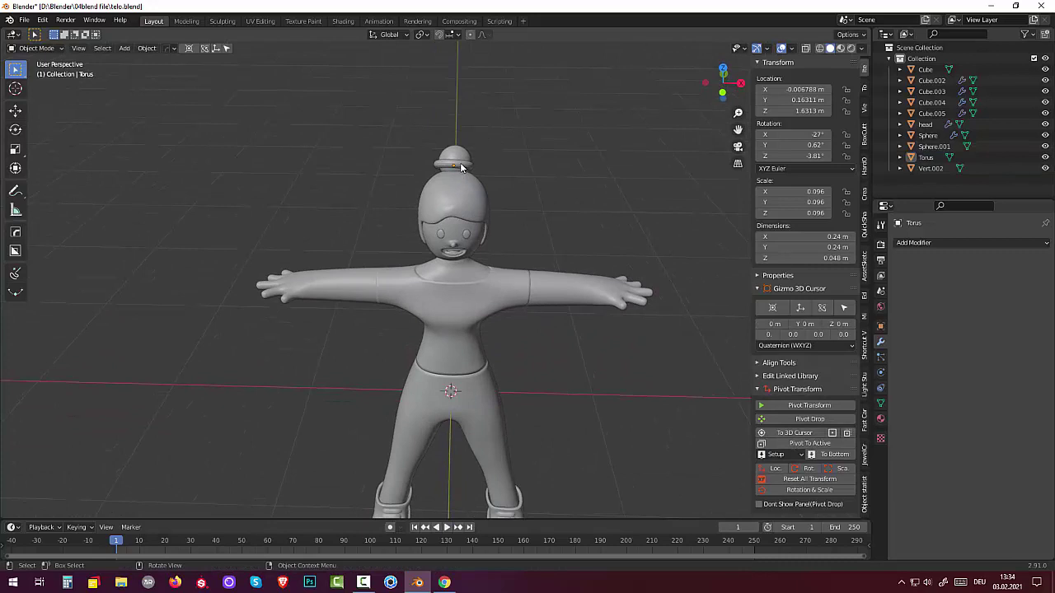
{"action": "left_click", "coordinate": [461, 168]}
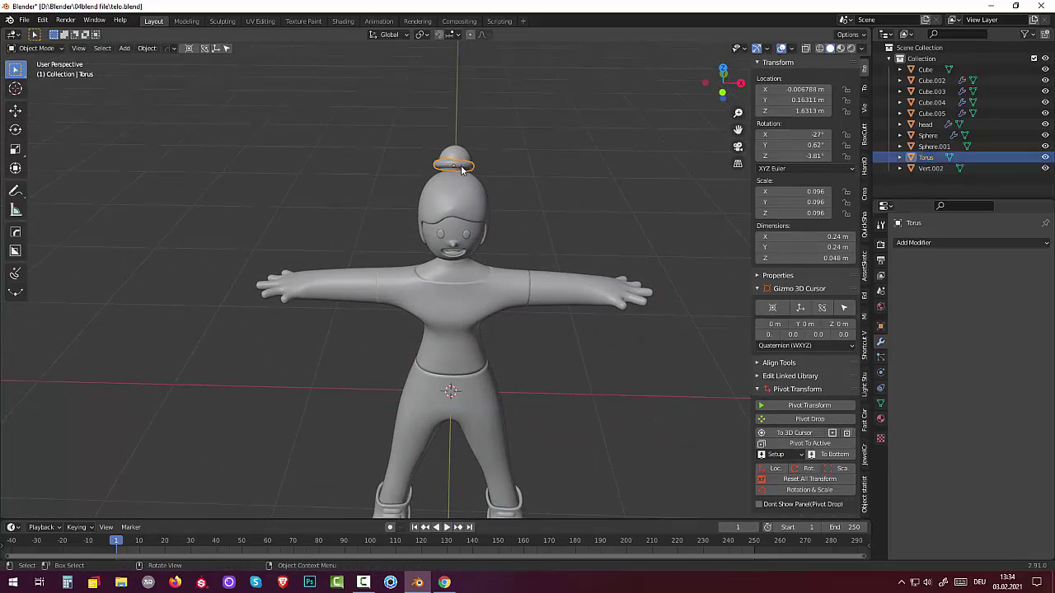
{"action": "key", "text": "g"}
{"action": "key", "text": "z"}
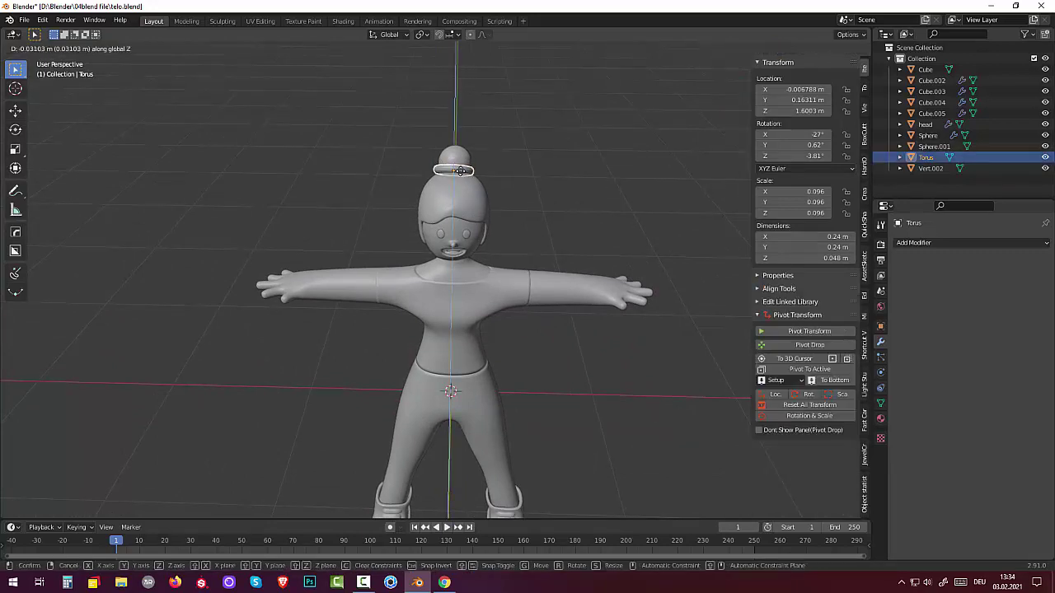
{"action": "left_click", "coordinate": [460, 170]}
{"action": "left_click", "coordinate": [518, 212]}
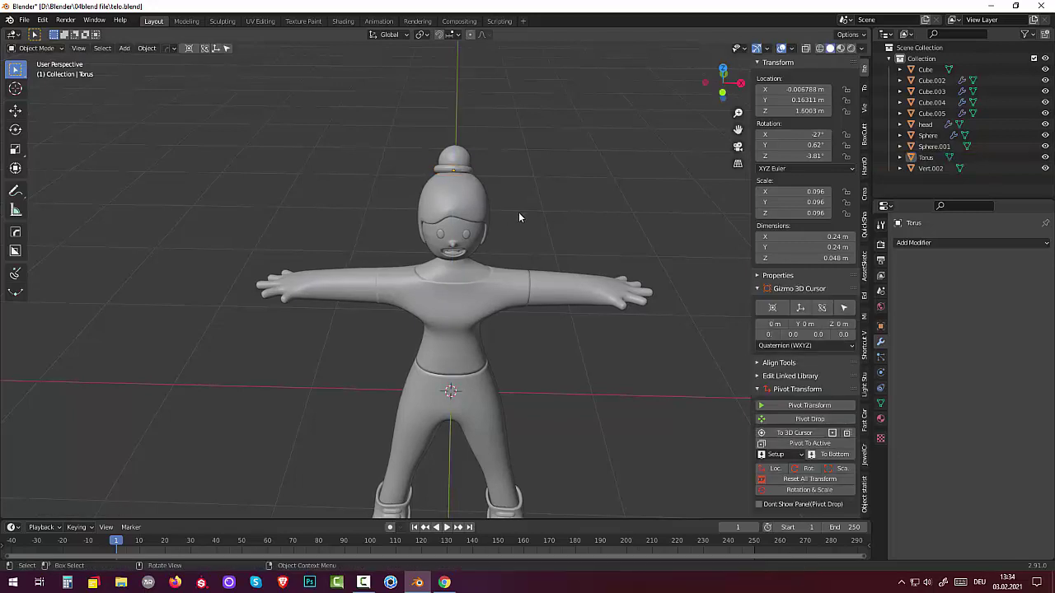
{"action": "mouse_move", "coordinate": [555, 214]}
{"action": "middle_mouse_down"}
{"action": "mouse_move", "coordinate": [511, 347]}
{"action": "mouse_move", "coordinate": [347, 233]}
{"action": "mouse_move", "coordinate": [356, 183]}
{"action": "mouse_move", "coordinate": [435, 173]}
{"action": "mouse_move", "coordinate": [448, 189]}
{"action": "mouse_move", "coordinate": [554, 221]}
{"action": "mouse_move", "coordinate": [566, 204]}
{"action": "mouse_move", "coordinate": [424, 188]}
{"action": "mouse_move", "coordinate": [543, 205]}
{"action": "middle_mouse_up"}
Select the bun sphere together with the torus ring
{"action": "left_click", "coordinate": [527, 198]}
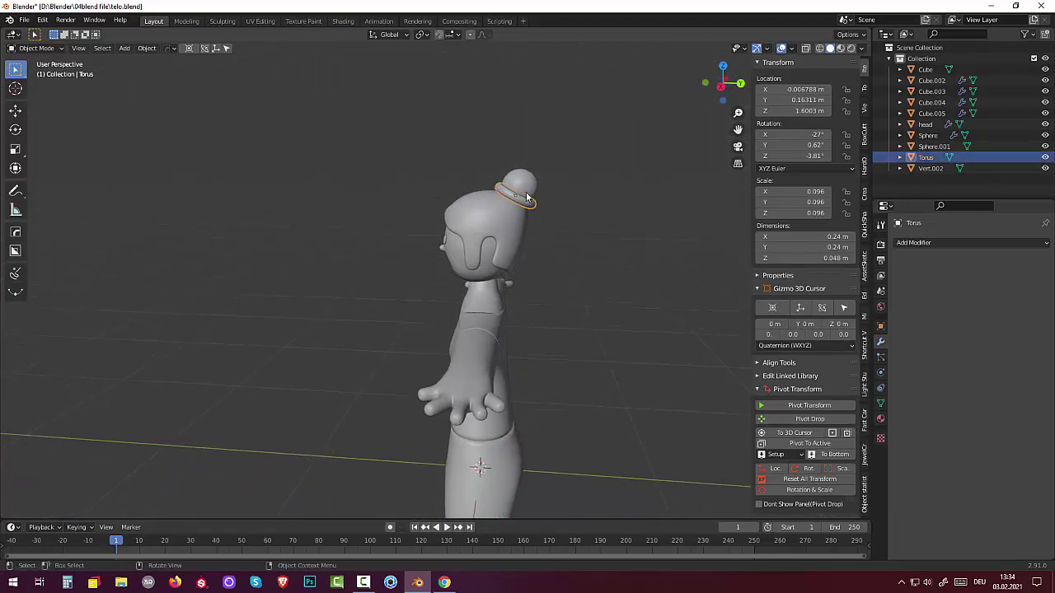
{"action": "right_click", "coordinate": [524, 206]}
{"action": "key", "text": "Escape"}
{"action": "left_click", "coordinate": [521, 203]}
{"action": "left_click", "coordinate": [521, 203], "text": "shift"}
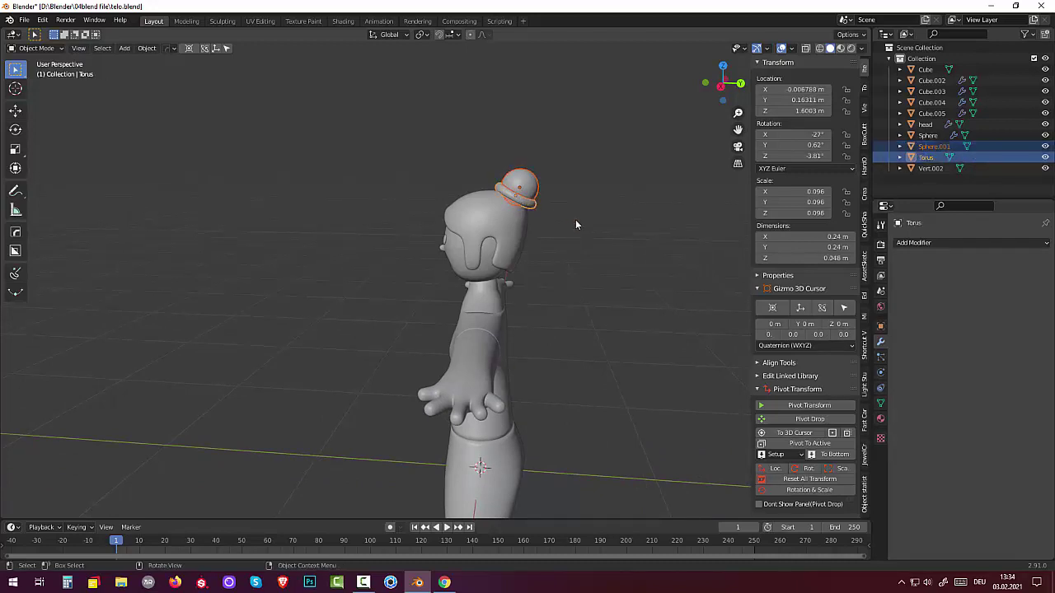
Nudge the bun and ring together and rotate them about X to about -18.1°
{"action": "key", "text": "g"}
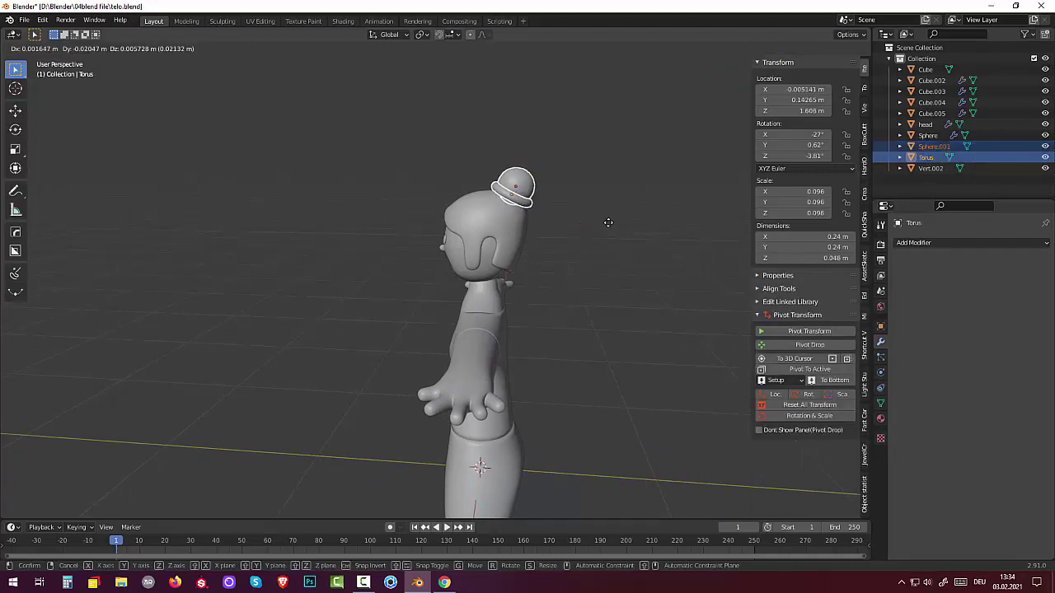
{"action": "left_click", "coordinate": [604, 221]}
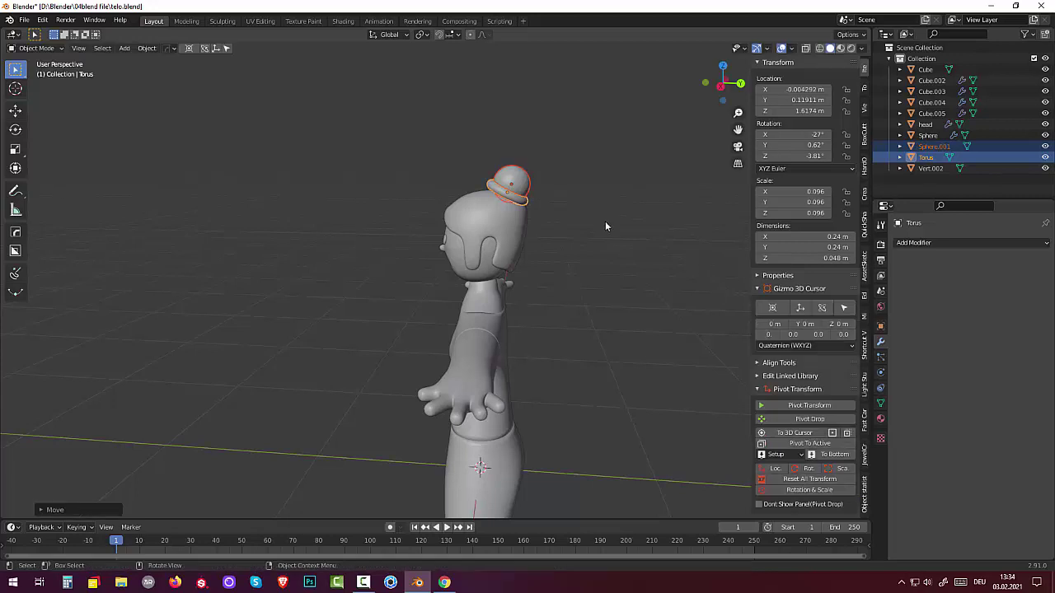
{"action": "key", "text": "r"}
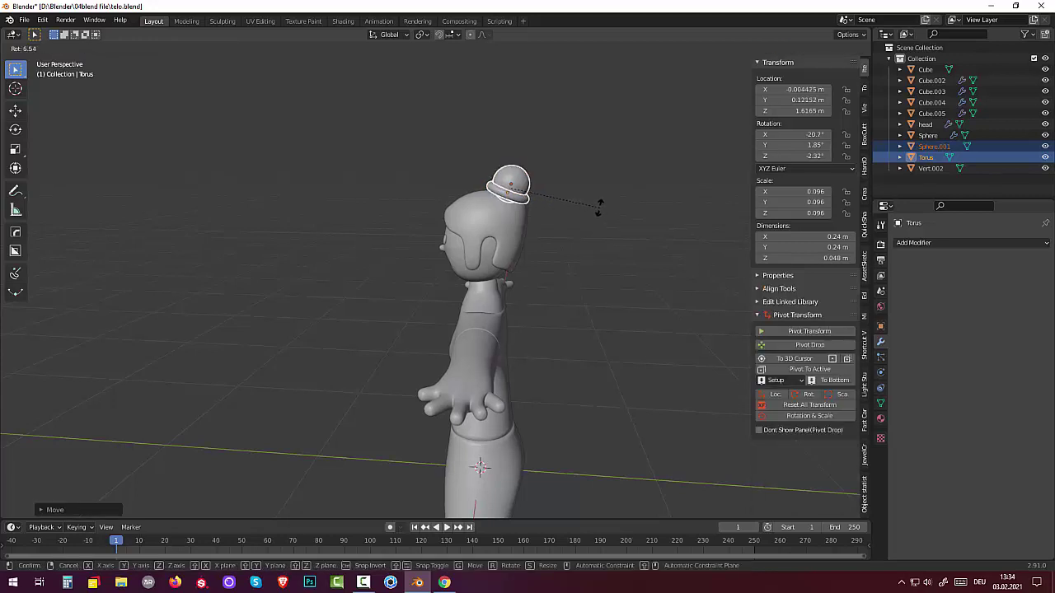
{"action": "key", "text": "x"}
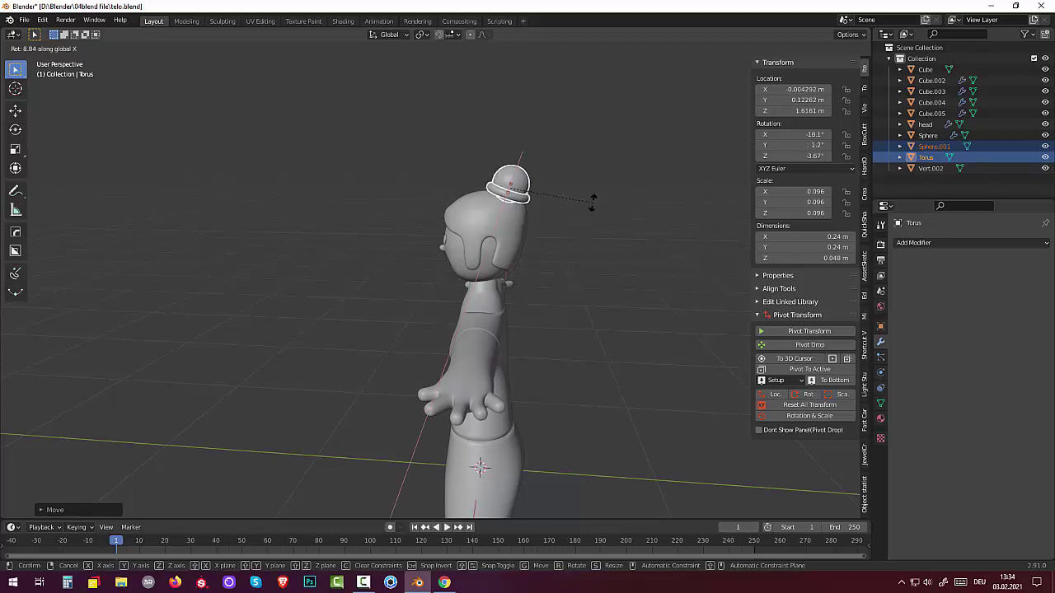
{"action": "left_click", "coordinate": [593, 207]}
{"action": "mouse_move", "coordinate": [581, 239]}
{"action": "middle_mouse_down"}
{"action": "mouse_move", "coordinate": [719, 258]}
{"action": "mouse_move", "coordinate": [693, 243]}
{"action": "mouse_move", "coordinate": [710, 245]}
{"action": "mouse_move", "coordinate": [693, 247]}
{"action": "mouse_move", "coordinate": [646, 305]}
{"action": "mouse_move", "coordinate": [657, 322]}
{"action": "mouse_move", "coordinate": [636, 294]}
{"action": "mouse_move", "coordinate": [470, 275]}
{"action": "middle_mouse_up"}
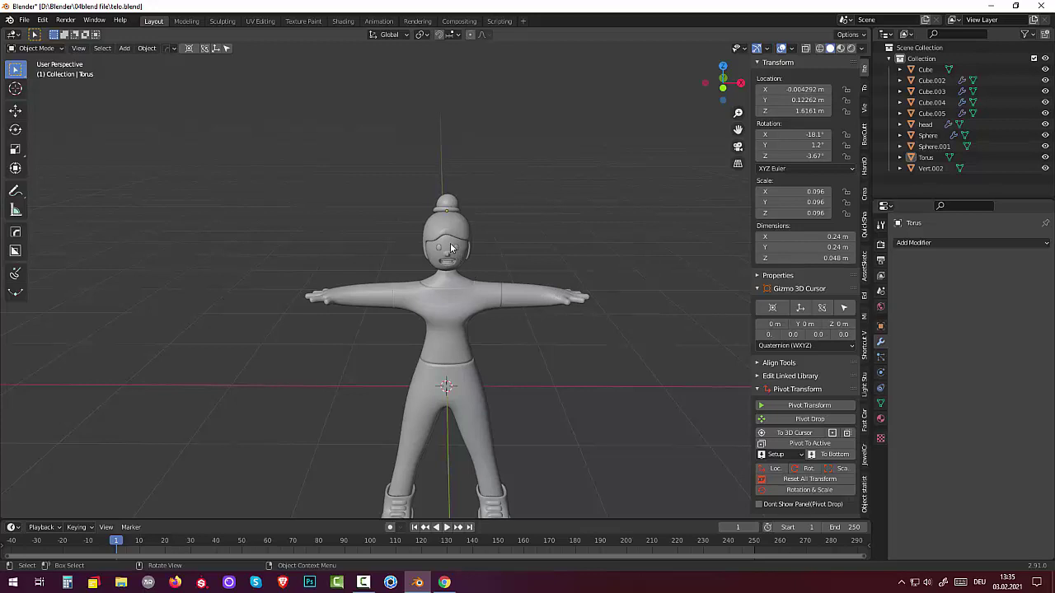
Select the head, show its Material Properties, and briefly enter and leave Edit Mode
{"action": "left_click", "coordinate": [451, 247]}
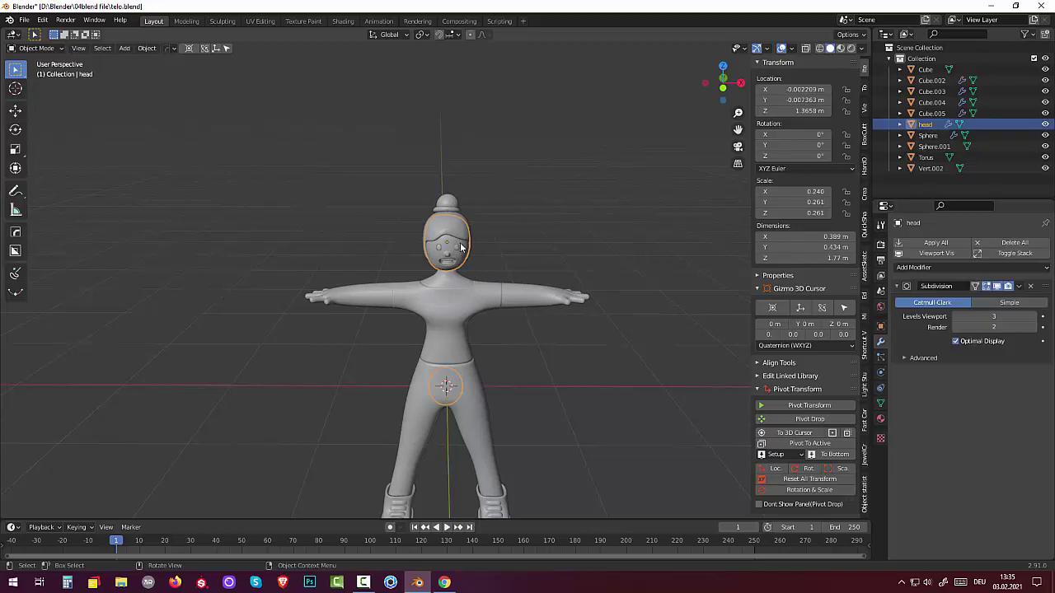
{"action": "left_click", "coordinate": [880, 420]}
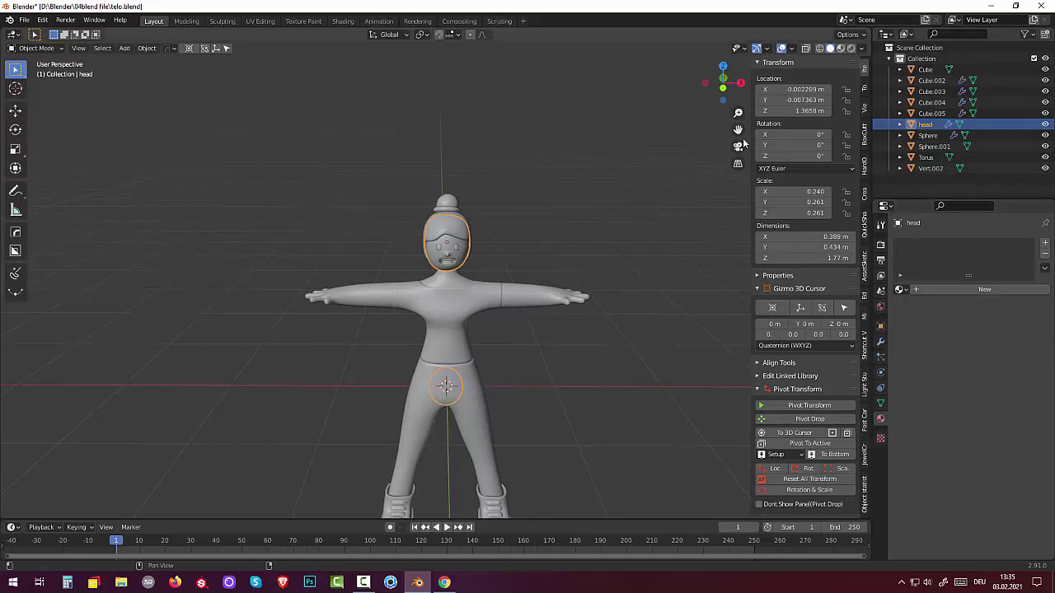
{"action": "mouse_move", "coordinate": [587, 365]}
{"action": "middle_mouse_down"}
{"action": "mouse_move", "coordinate": [650, 310]}
{"action": "mouse_move", "coordinate": [592, 403]}
{"action": "middle_mouse_up"}
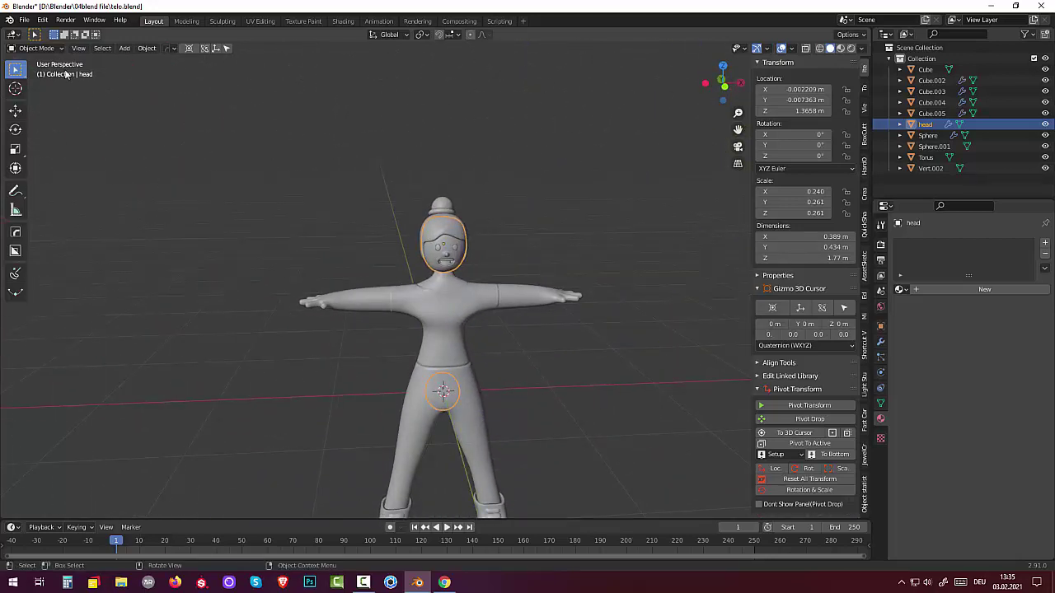
{"action": "left_click", "coordinate": [36, 48]}
{"action": "left_click", "coordinate": [25, 72]}
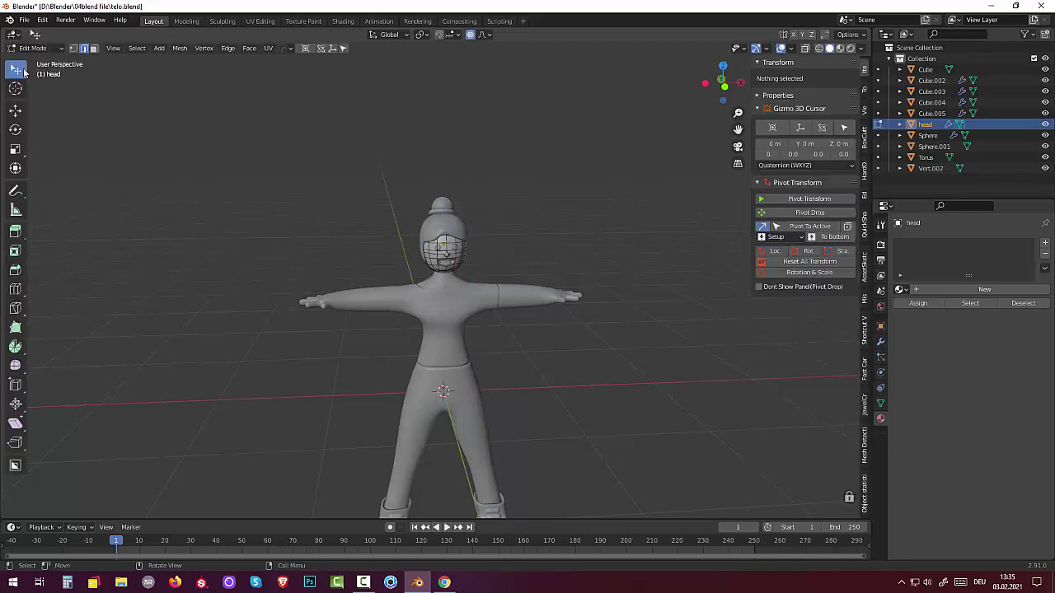
{"action": "left_click", "coordinate": [459, 227]}
{"action": "middle_click_drag", "start_coordinate": [721, 290], "coordinate": [670, 272]}
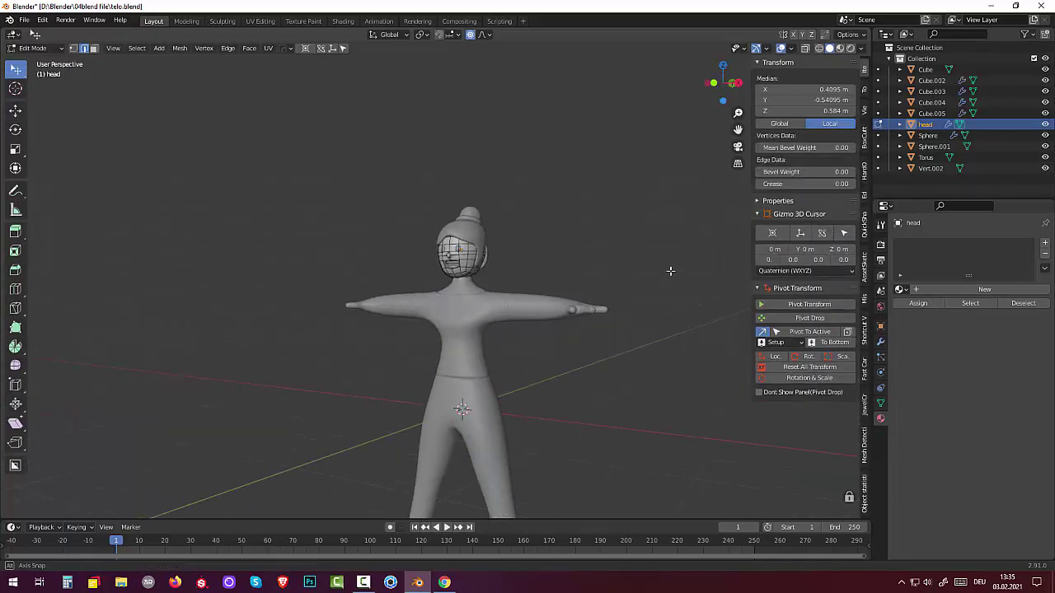
{"action": "left_click", "coordinate": [33, 48]}
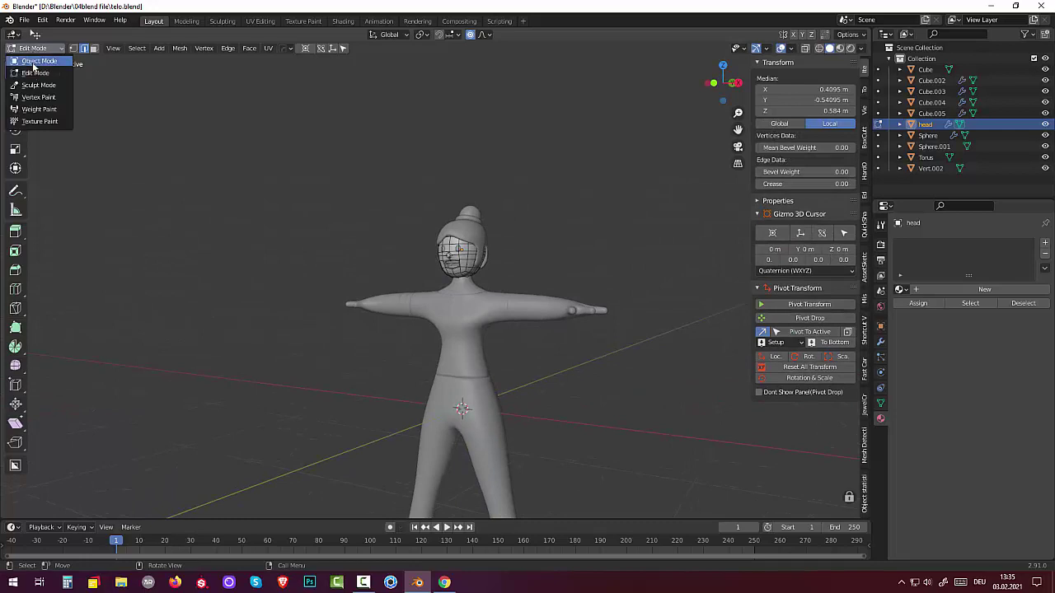
{"action": "left_click", "coordinate": [33, 61]}
{"action": "mouse_move", "coordinate": [465, 390]}
{"action": "middle_mouse_down"}
{"action": "mouse_move", "coordinate": [465, 333]}
{"action": "mouse_move", "coordinate": [548, 254]}
{"action": "mouse_move", "coordinate": [474, 380]}
{"action": "mouse_move", "coordinate": [486, 371]}
{"action": "middle_mouse_up"}
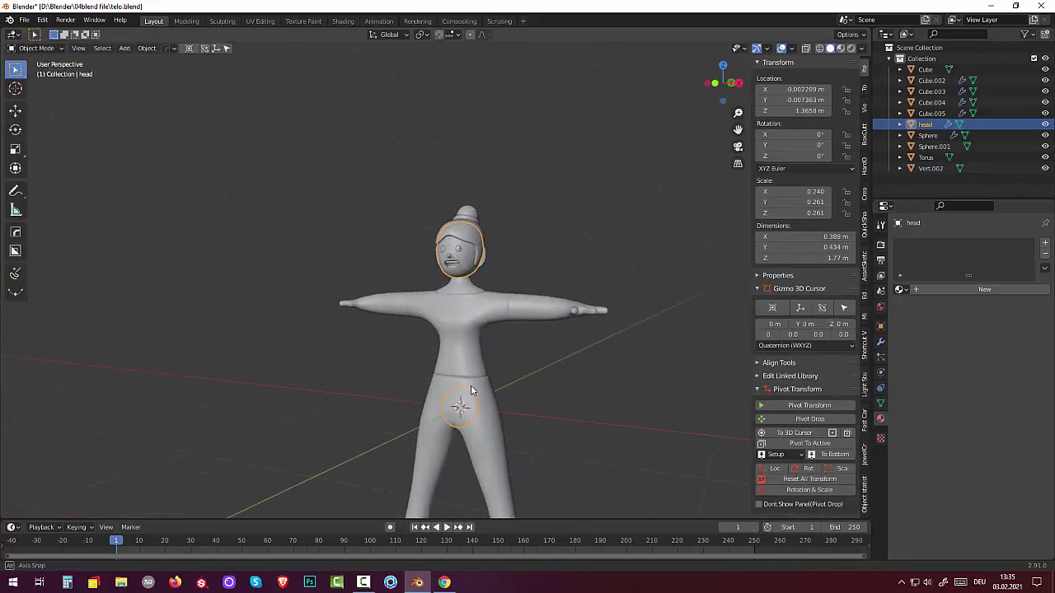
Turn on X-ray and reselect the head object
{"action": "left_click", "coordinate": [807, 49]}
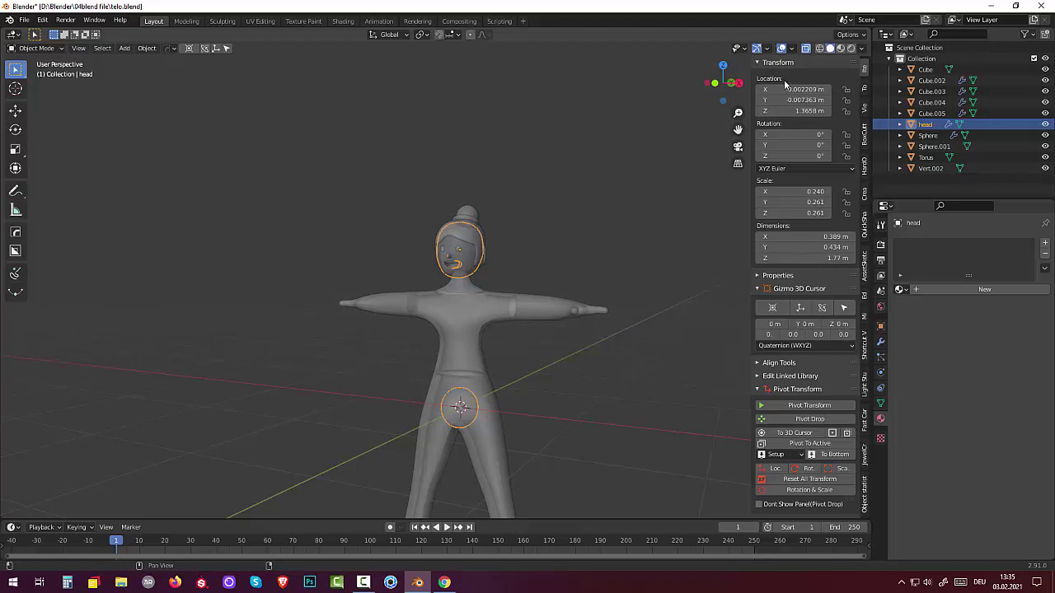
{"action": "left_click", "coordinate": [471, 420]}
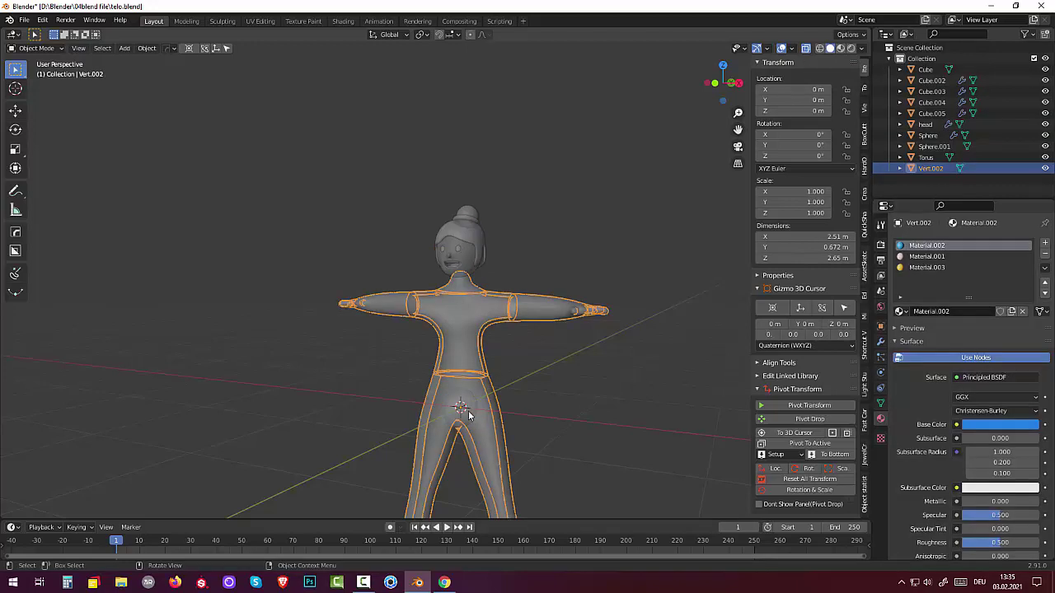
{"action": "left_click", "coordinate": [469, 415]}
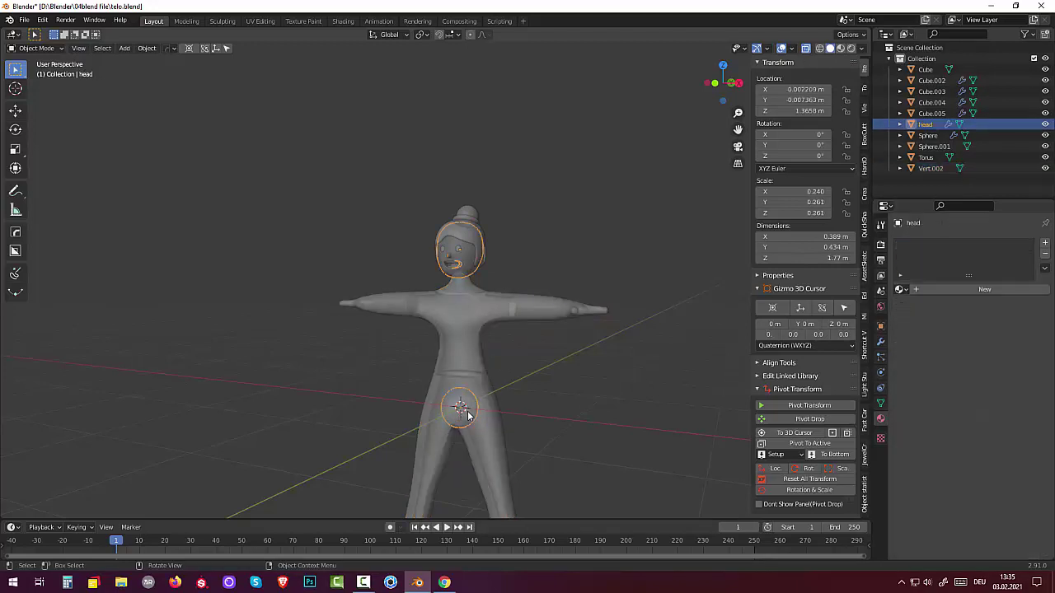
In the head's Edit Mode, select the stray waist ball and delete its faces
{"action": "left_click", "coordinate": [37, 48]}
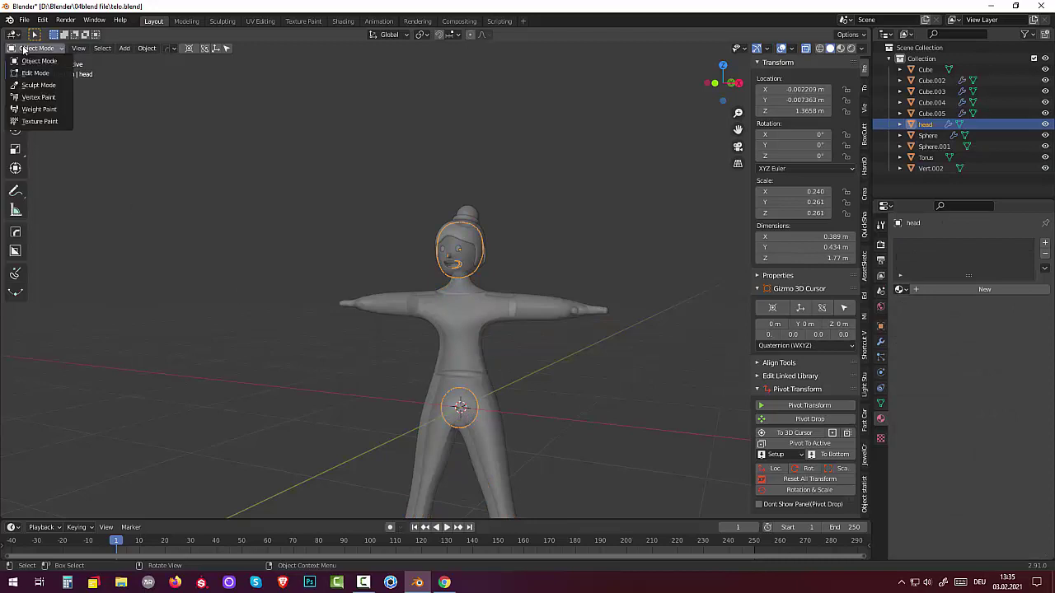
{"action": "left_click", "coordinate": [29, 74]}
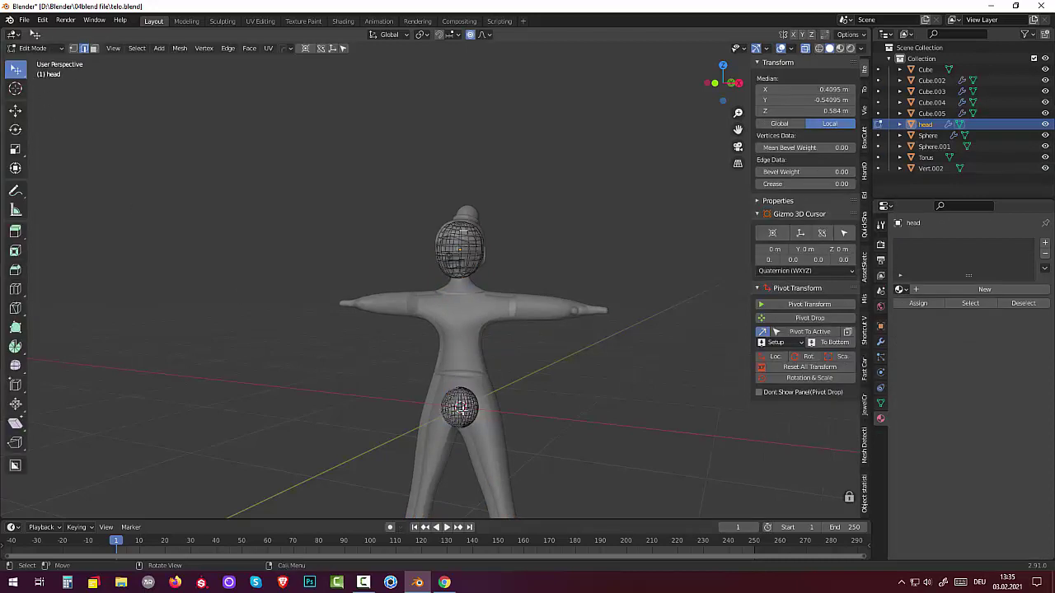
{"action": "left_click", "coordinate": [464, 409]}
{"action": "left_click", "coordinate": [466, 419]}
{"action": "key", "text": "ctrl+KP_Add"}
{"action": "key", "text": "ctrl+KP_Add"}
{"action": "key", "text": "ctrl+KP_Add"}
{"action": "key", "text": "ctrl+KP_Add"}
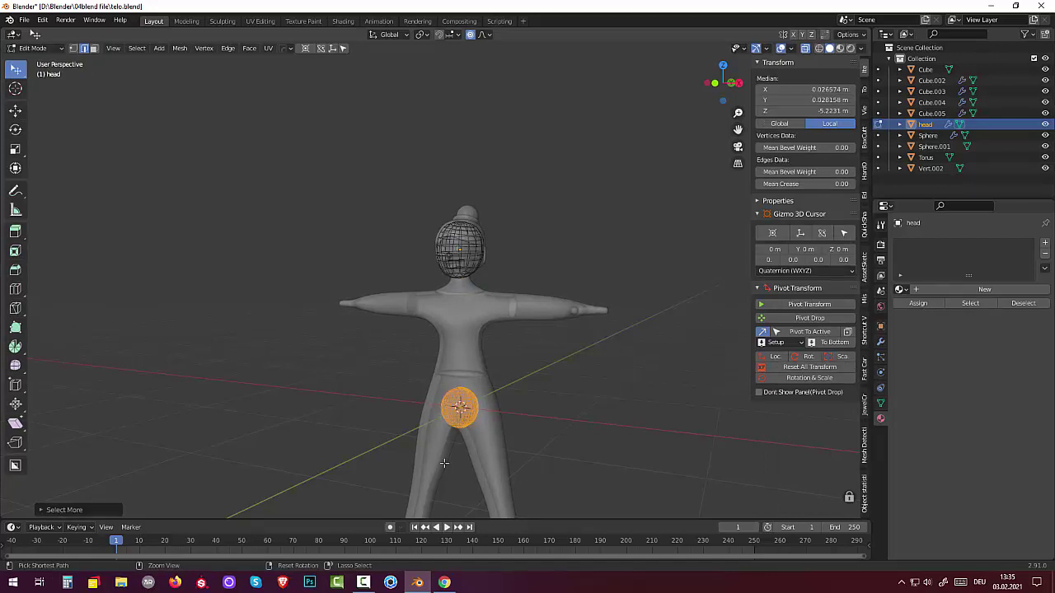
{"action": "key", "text": "x"}
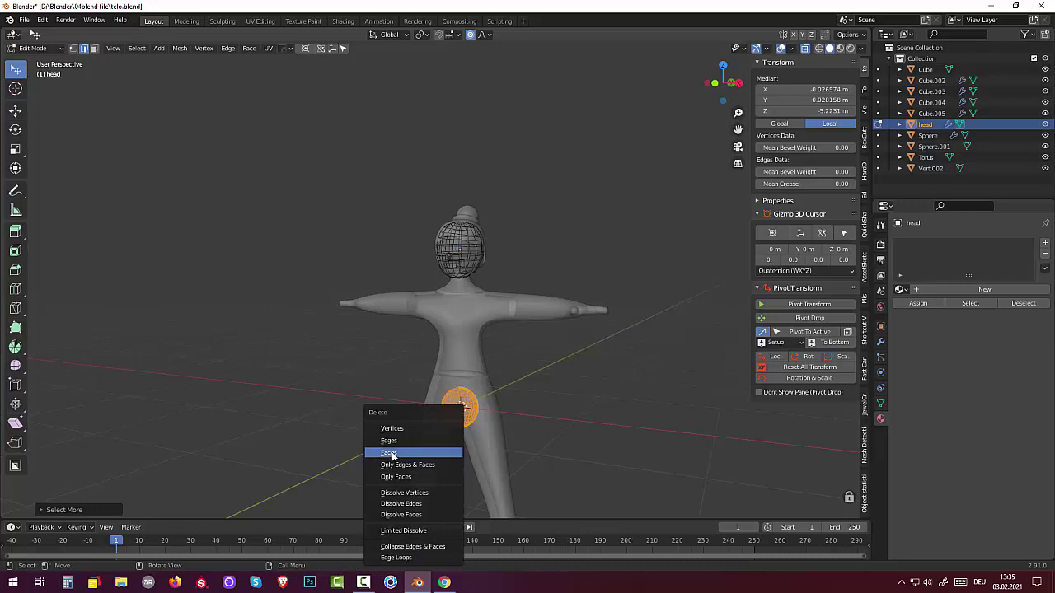
{"action": "left_click", "coordinate": [392, 455]}
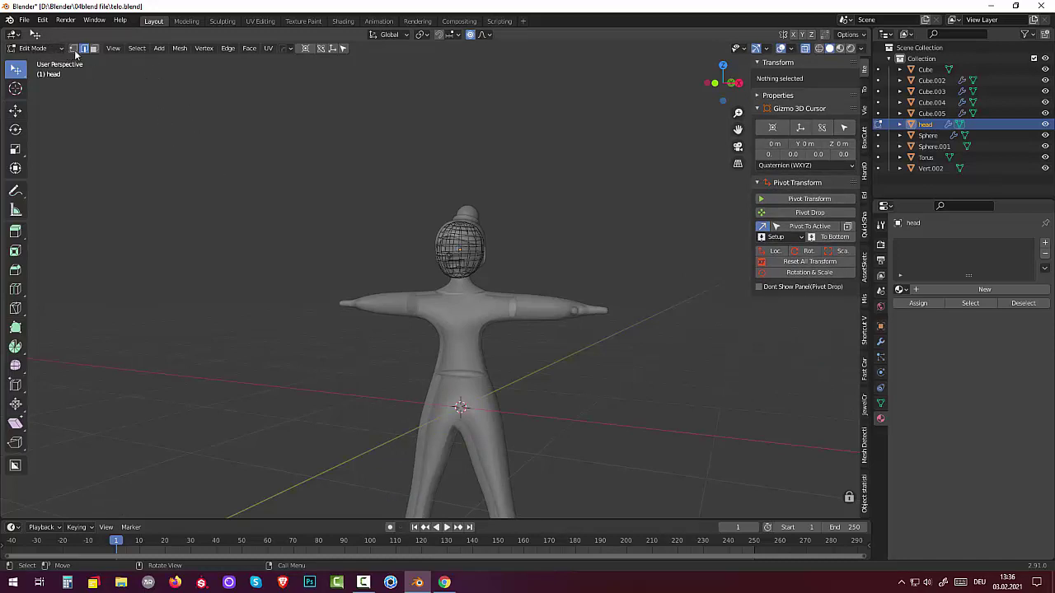
Turn X-ray off and return to Object Mode
{"action": "left_click", "coordinate": [805, 49]}
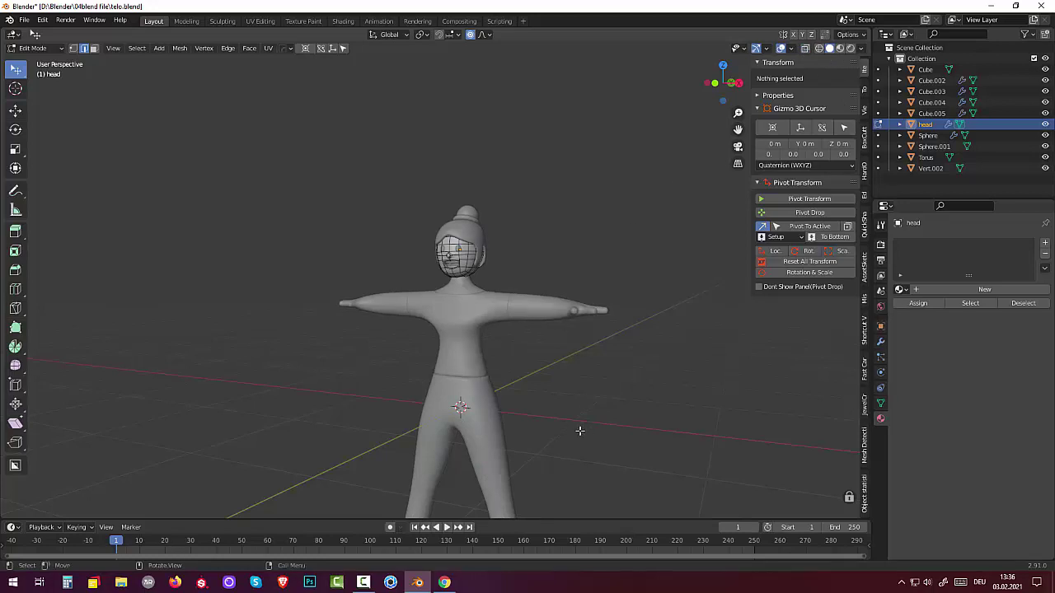
{"action": "left_click", "coordinate": [33, 48]}
{"action": "left_click", "coordinate": [39, 65]}
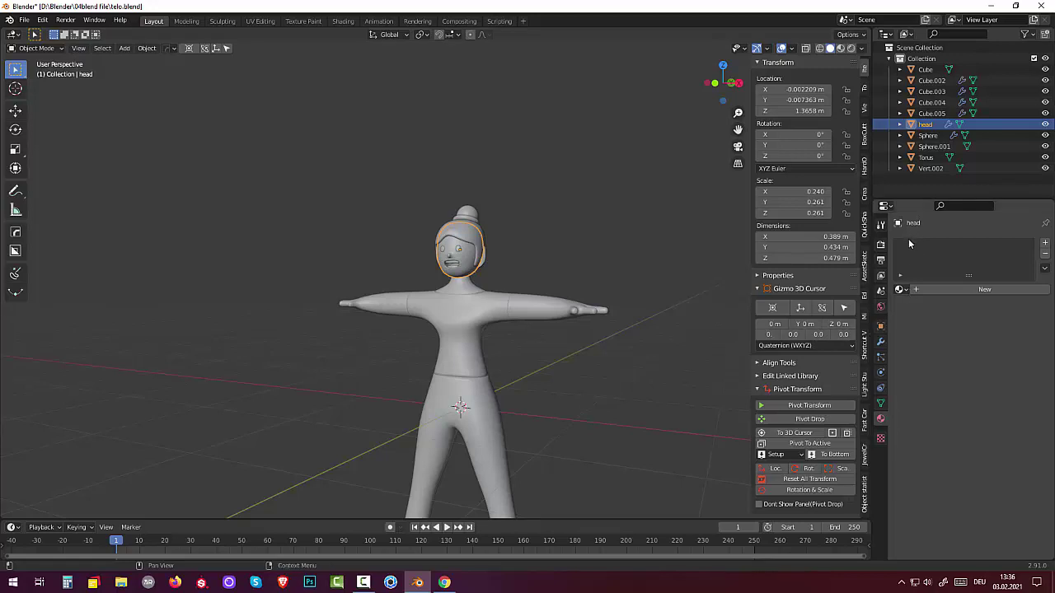
Assign the skin-coloured Material.001 to the head and switch to Material Preview shading
{"action": "left_click", "coordinate": [901, 289]}
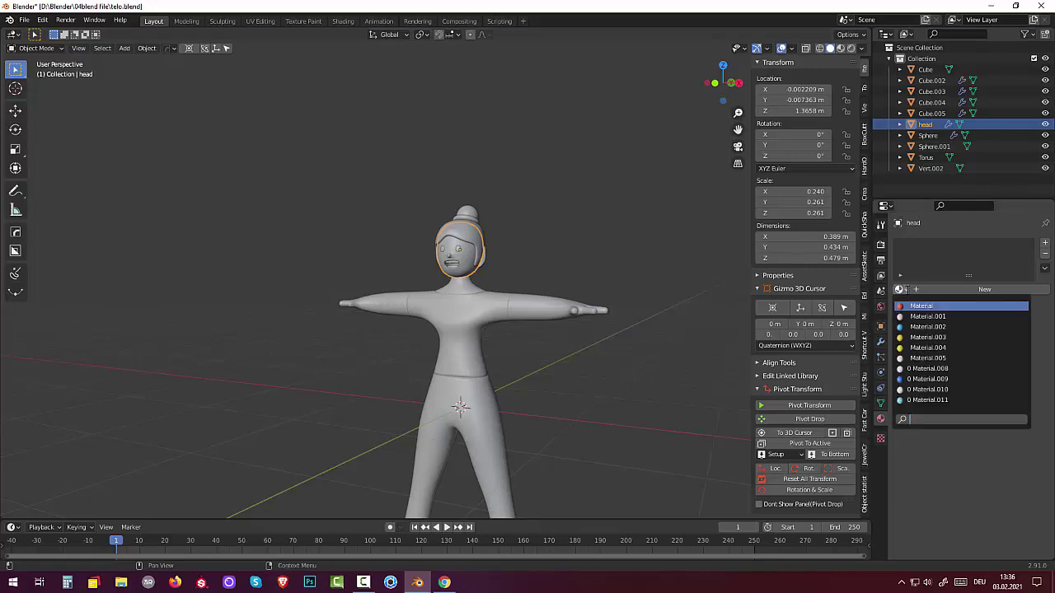
{"action": "left_click", "coordinate": [914, 317]}
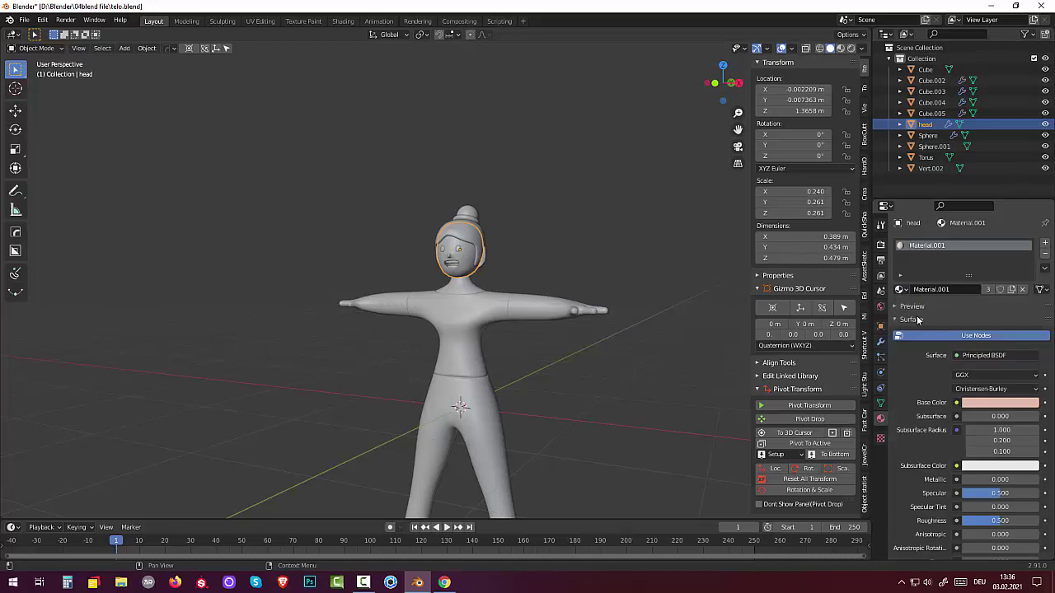
{"action": "left_click", "coordinate": [839, 51]}
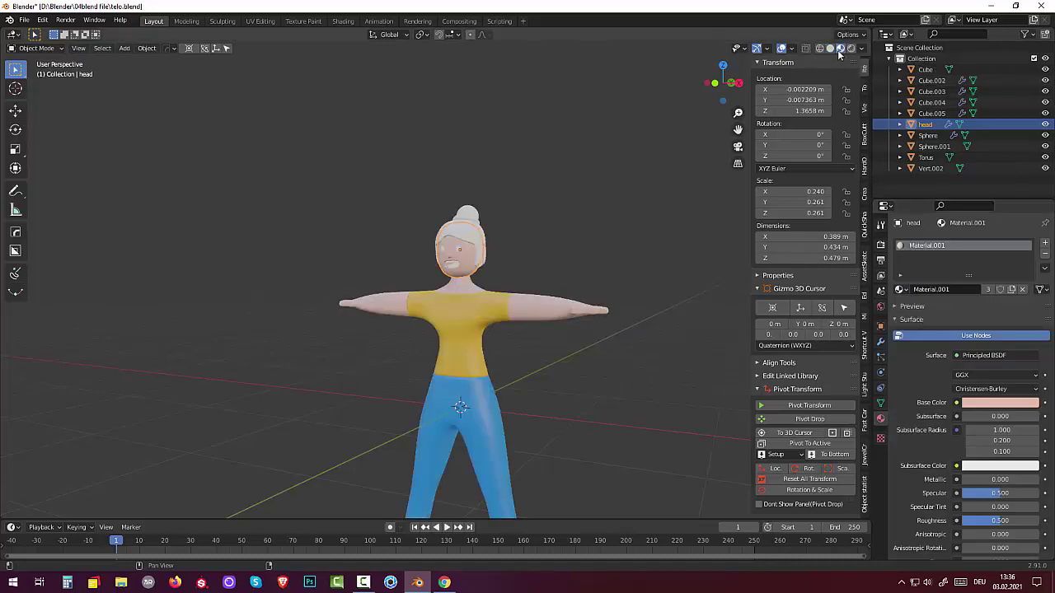
Zoom in on the face and select the teeth, then the eyes Sphere
{"action": "mouse_move", "coordinate": [615, 317]}
{"action": "middle_mouse_down"}
{"action": "mouse_move", "coordinate": [651, 373]}
{"action": "mouse_move", "coordinate": [524, 372]}
{"action": "middle_mouse_up"}
{"action": "scroll", "coordinate": [449, 260], "scroll_direction": "up", "scroll_amount": 4}
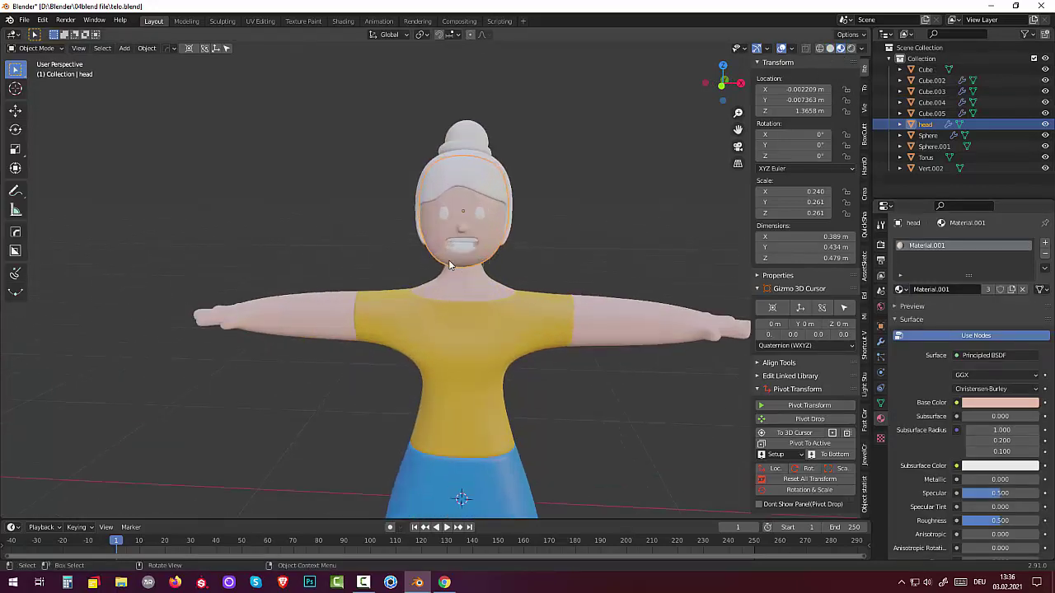
{"action": "scroll", "coordinate": [446, 258], "scroll_direction": "up", "scroll_amount": 2}
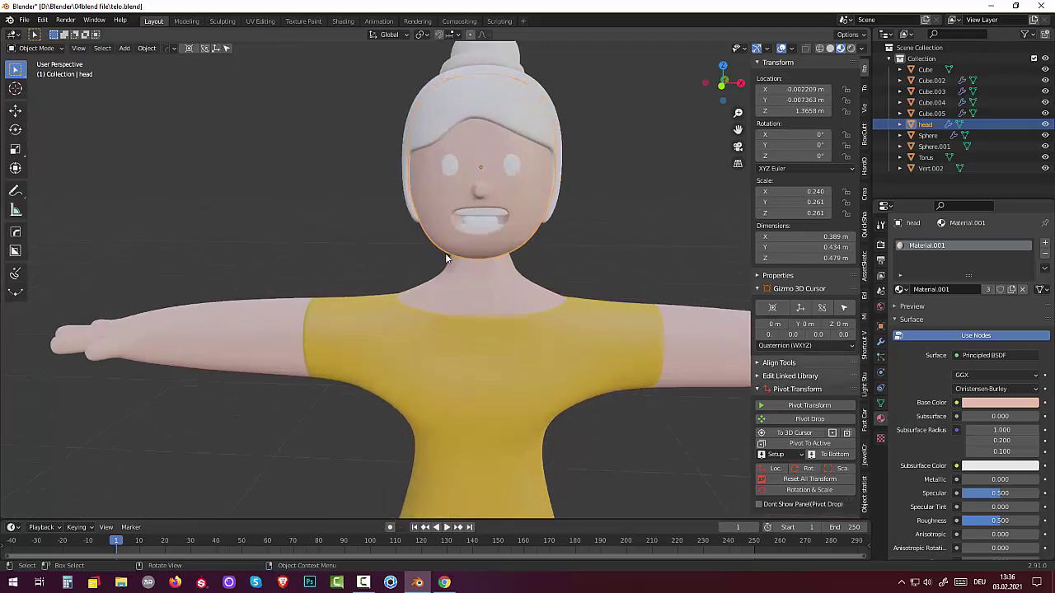
{"action": "left_click", "coordinate": [478, 225]}
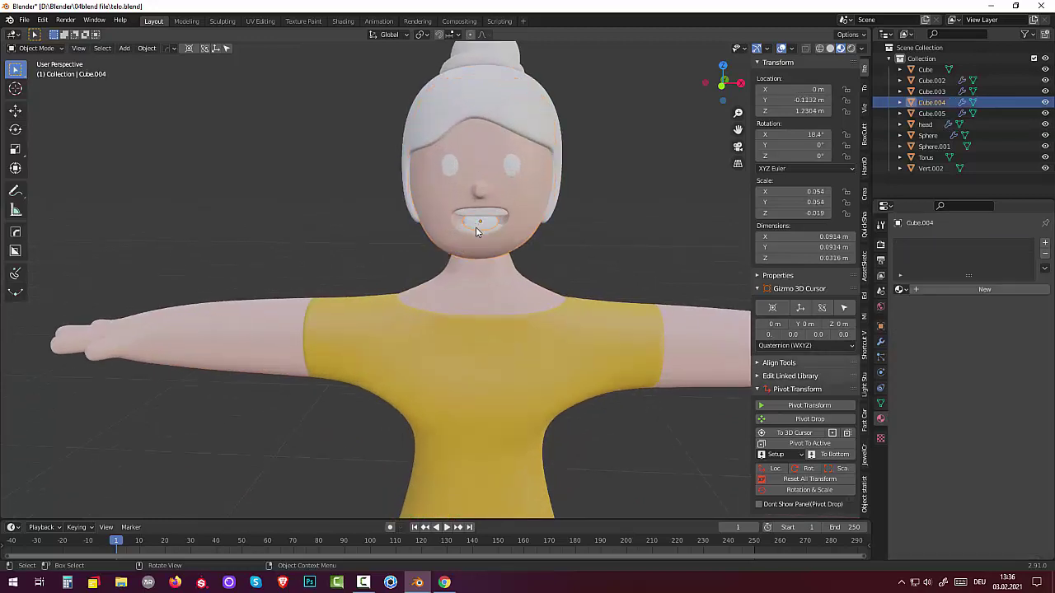
{"action": "middle_click_drag", "start_coordinate": [476, 231], "coordinate": [440, 164]}
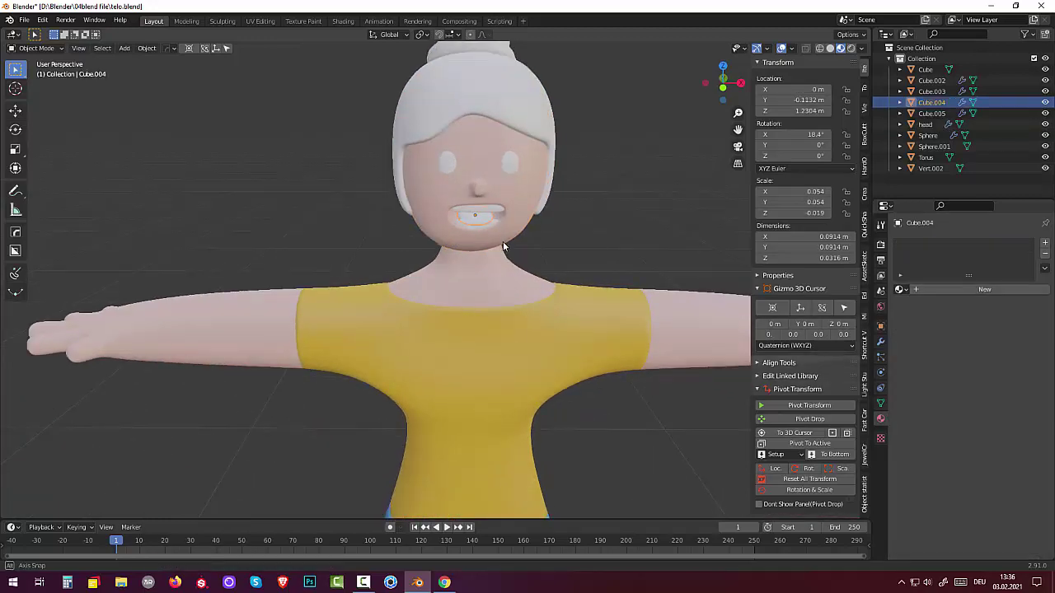
{"action": "left_click", "coordinate": [439, 164]}
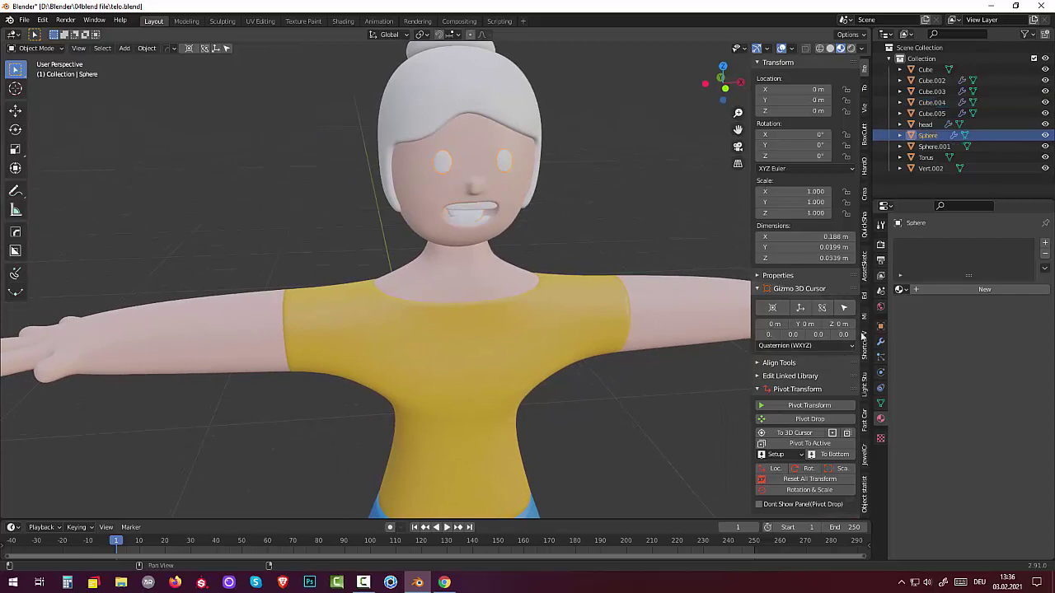
Give the eyes a new Material.006 with a saturated blue base colour
{"action": "left_click", "coordinate": [989, 291]}
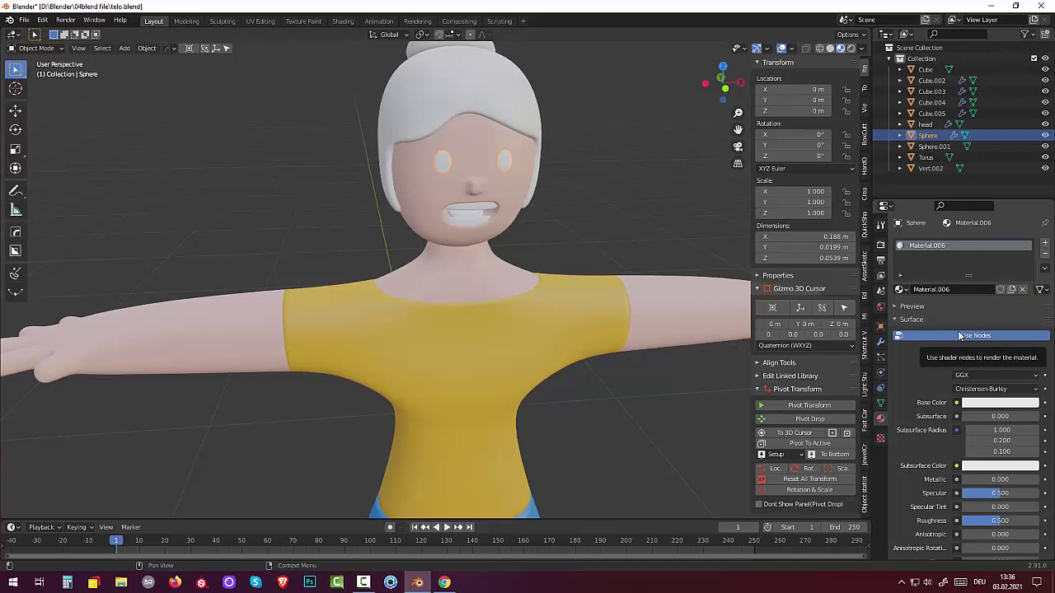
{"action": "left_click", "coordinate": [902, 289]}
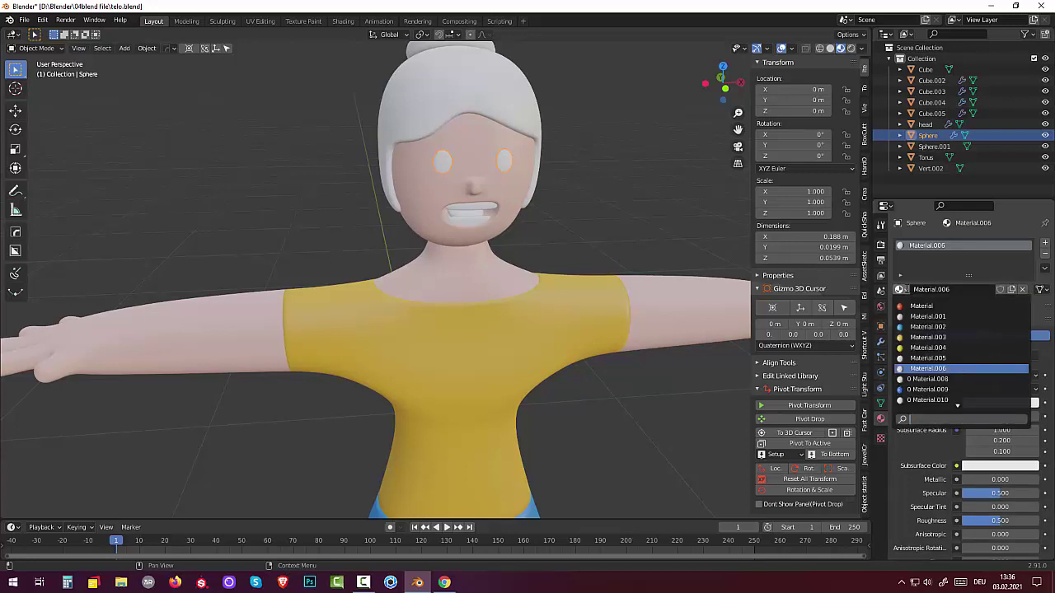
{"action": "left_click", "coordinate": [925, 245]}
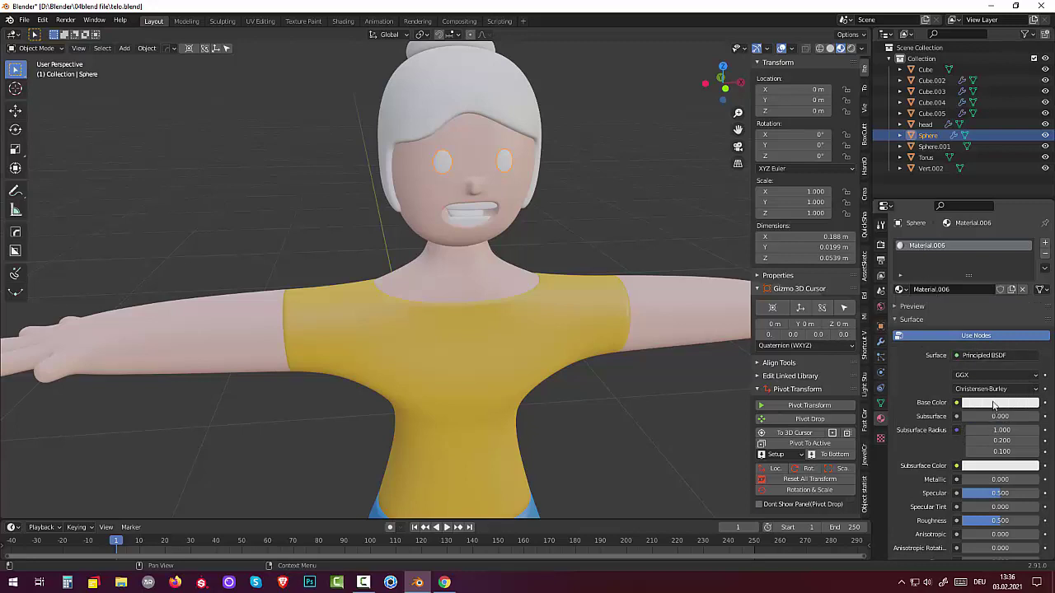
{"action": "left_click", "coordinate": [996, 403]}
{"action": "left_click", "coordinate": [997, 261]}
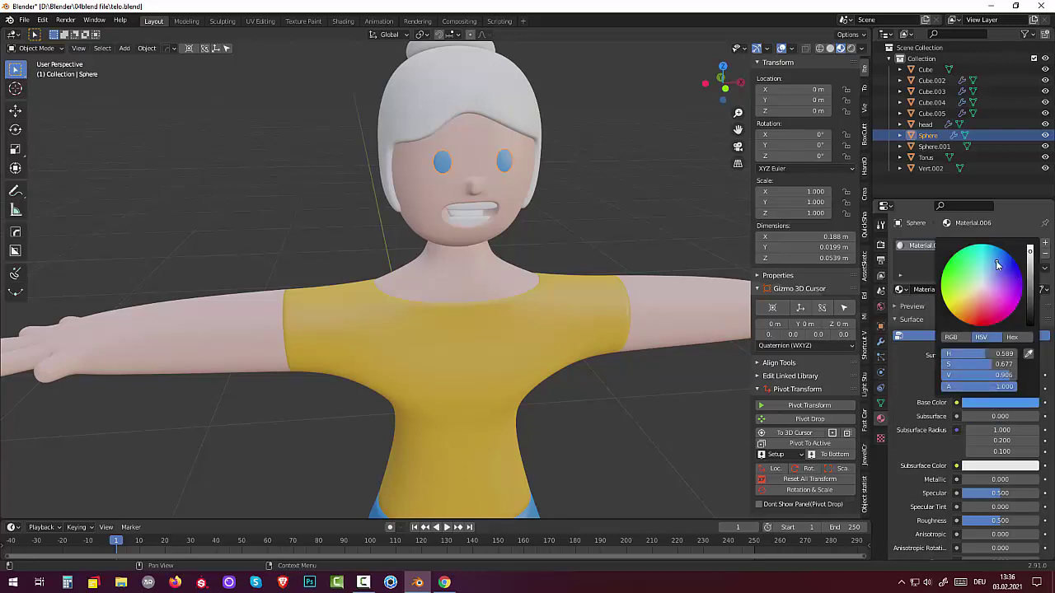
{"action": "left_click_drag", "start_coordinate": [996, 261], "coordinate": [995, 253]}
{"action": "left_click", "coordinate": [625, 203]}
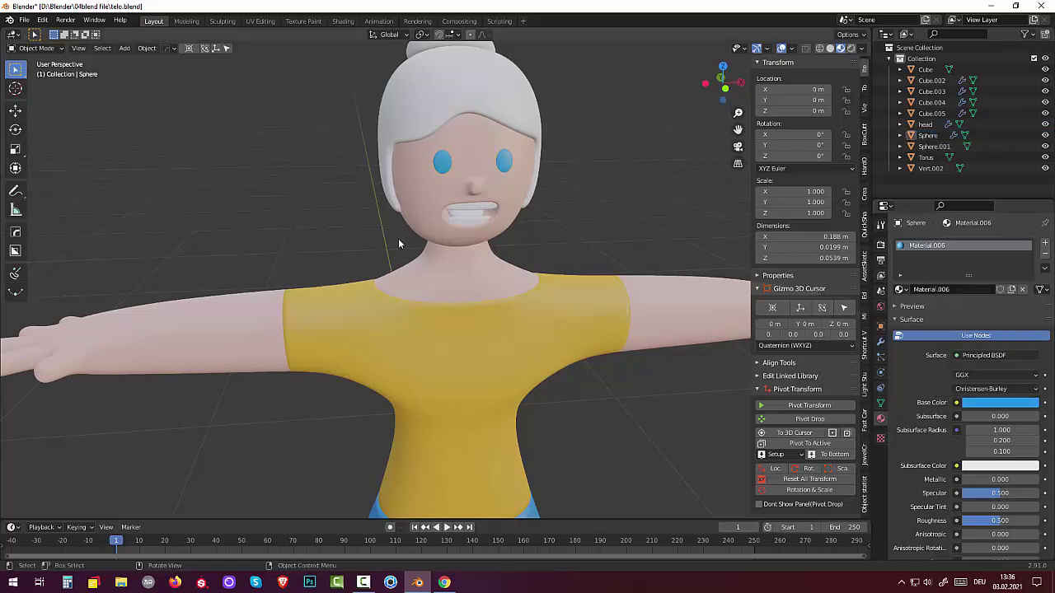
Give the mouth piece Cube.004 a new Material.007 with a pinkish-red base colour
{"action": "left_click", "coordinate": [467, 221]}
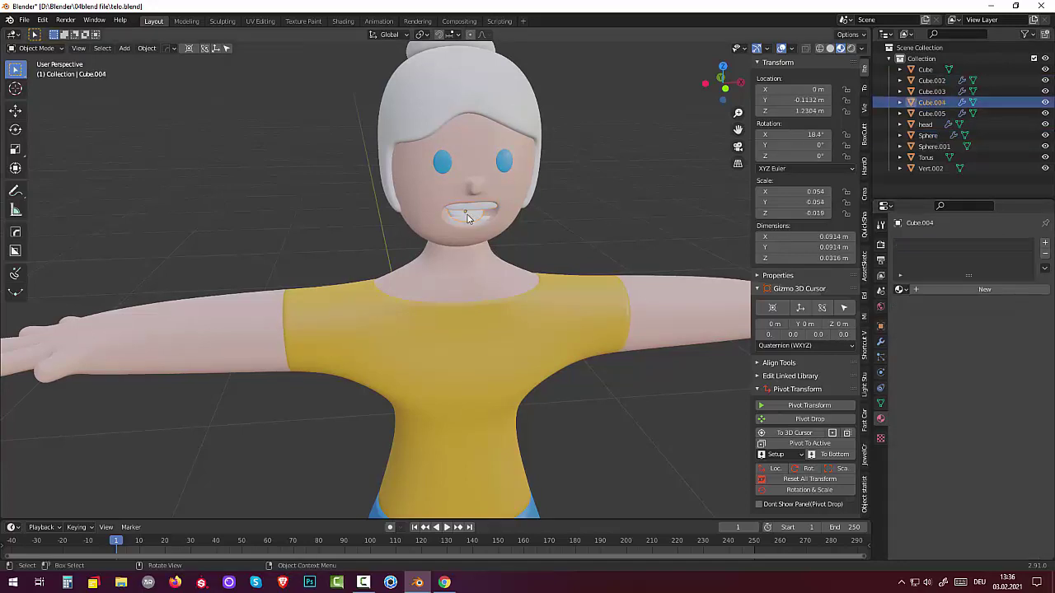
{"action": "left_click", "coordinate": [946, 290]}
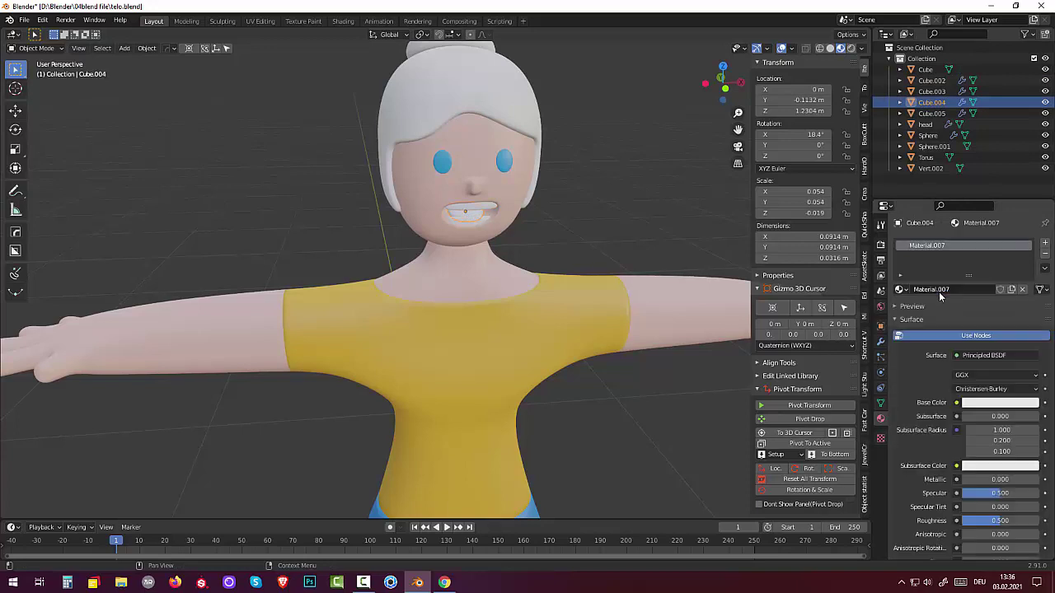
{"action": "left_click", "coordinate": [993, 403]}
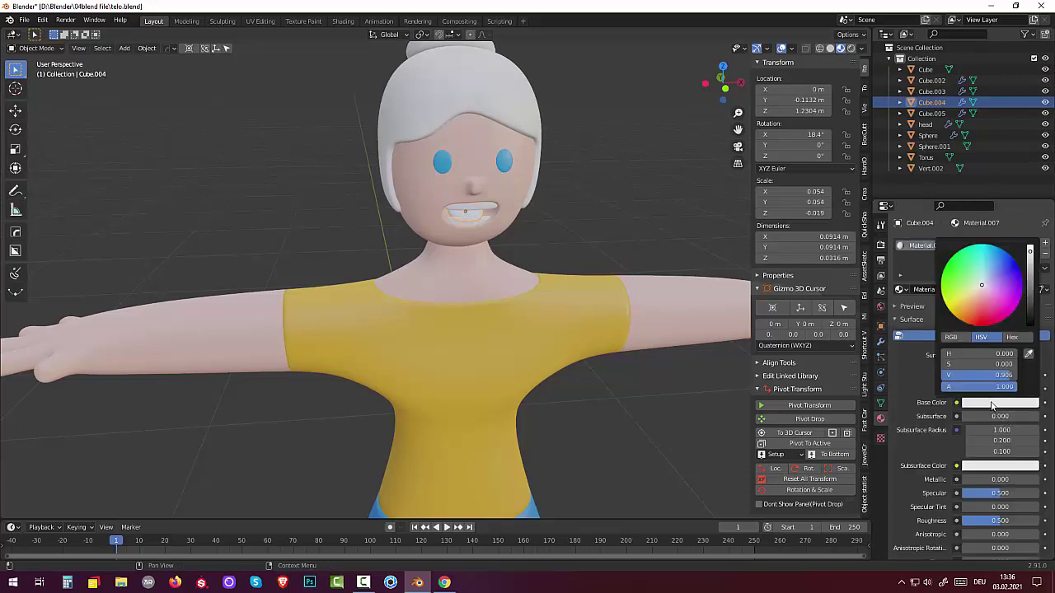
{"action": "left_click", "coordinate": [981, 305]}
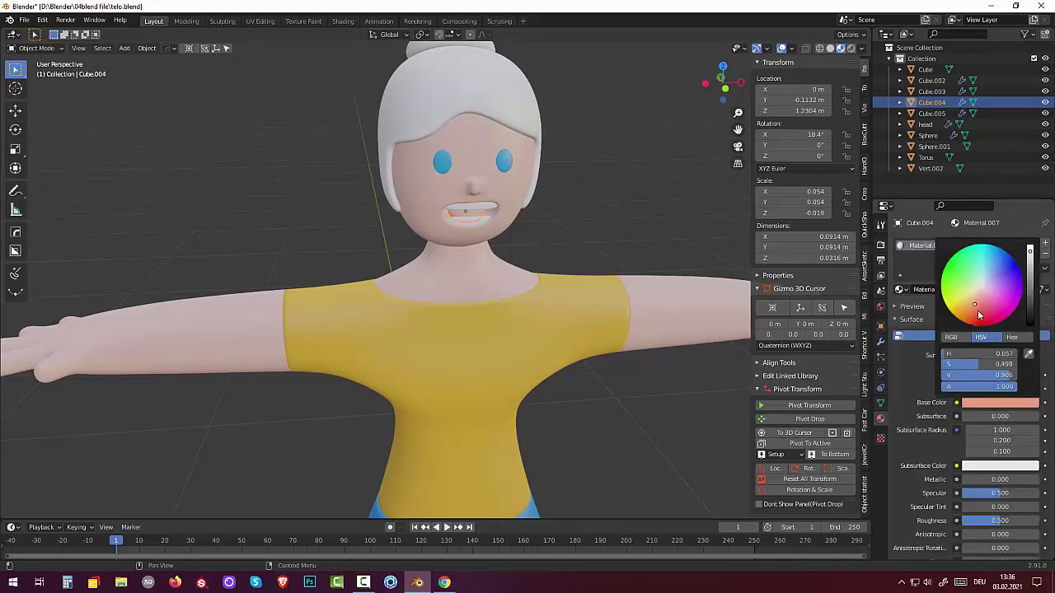
{"action": "left_click", "coordinate": [977, 310]}
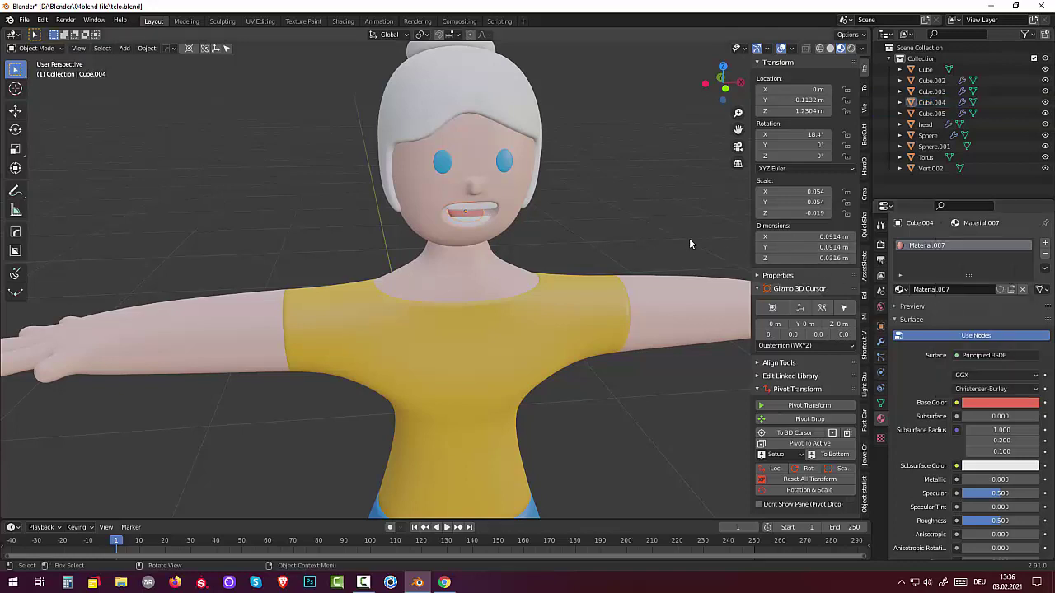
{"action": "scroll", "coordinate": [651, 224], "scroll_direction": "down", "scroll_amount": 2}
{"action": "left_click", "coordinate": [438, 150]}
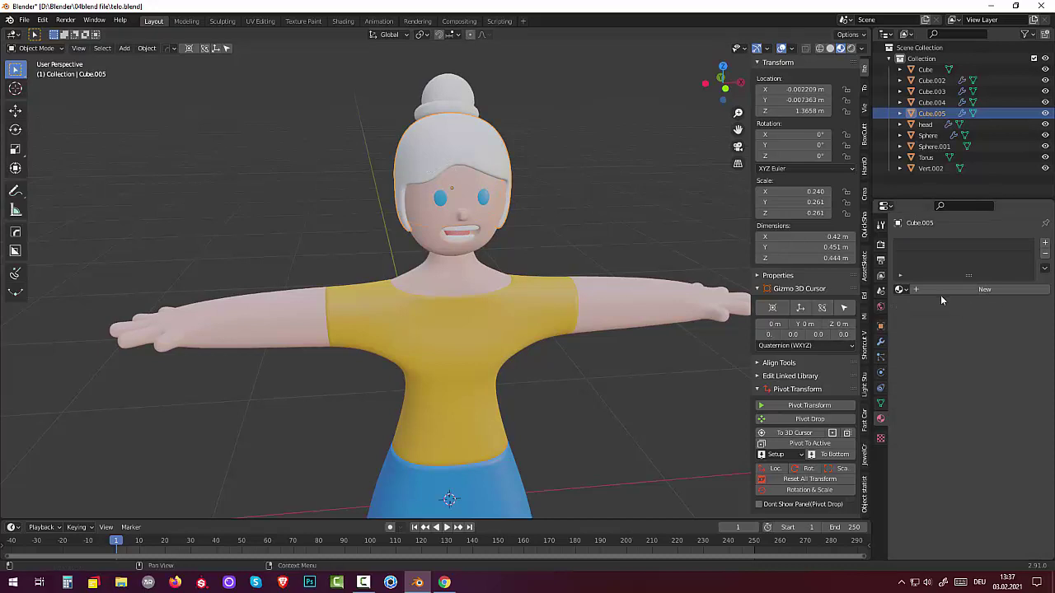
Give hair Cube.005 a new Material.012 with base colour value lowered to about 0.19
{"action": "left_click", "coordinate": [901, 289]}
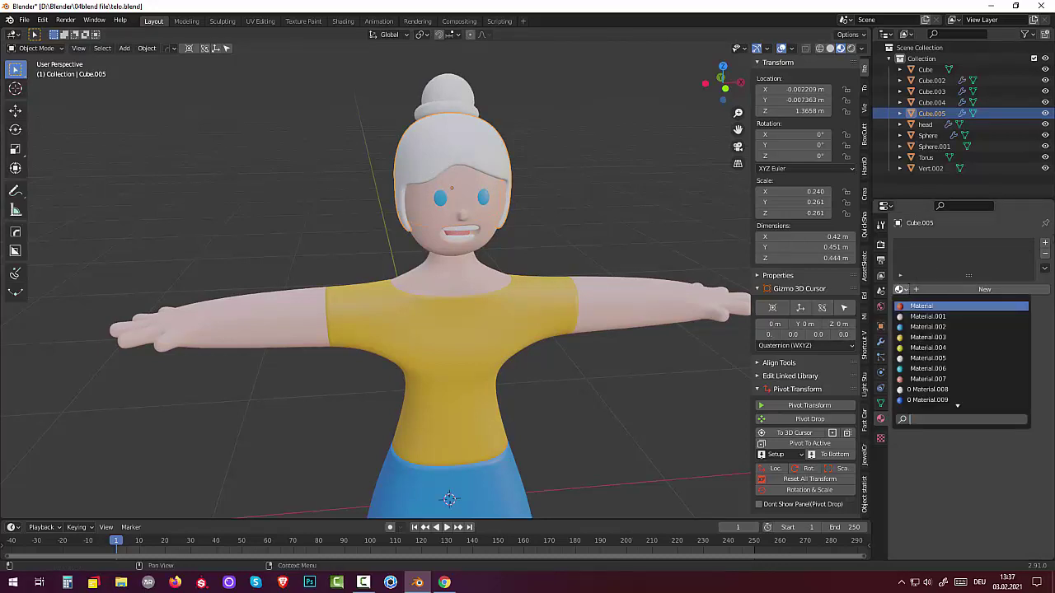
{"action": "left_click", "coordinate": [1043, 247]}
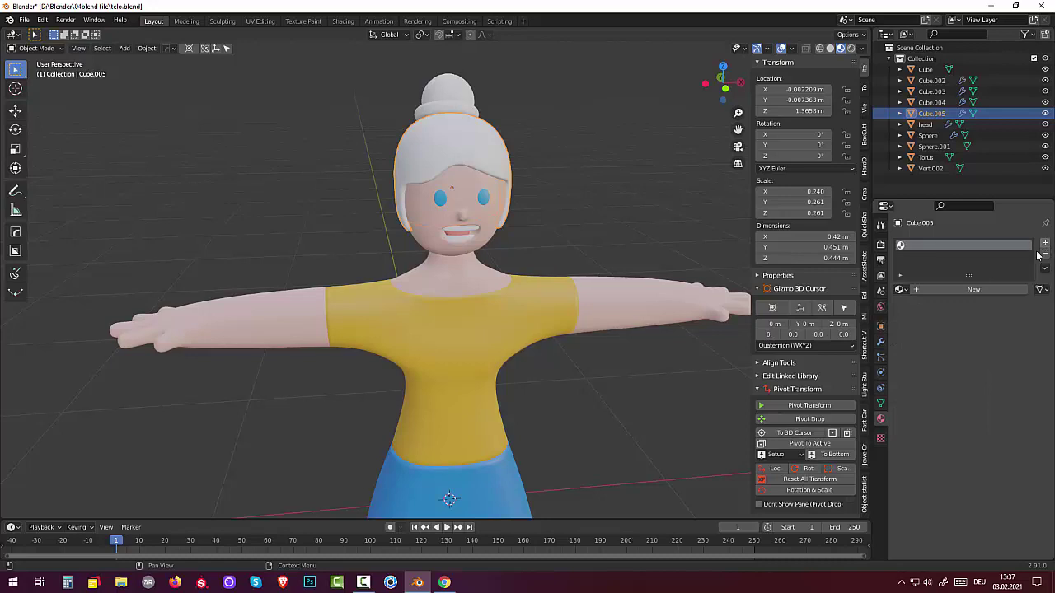
{"action": "left_click", "coordinate": [972, 290]}
{"action": "left_click", "coordinate": [989, 402]}
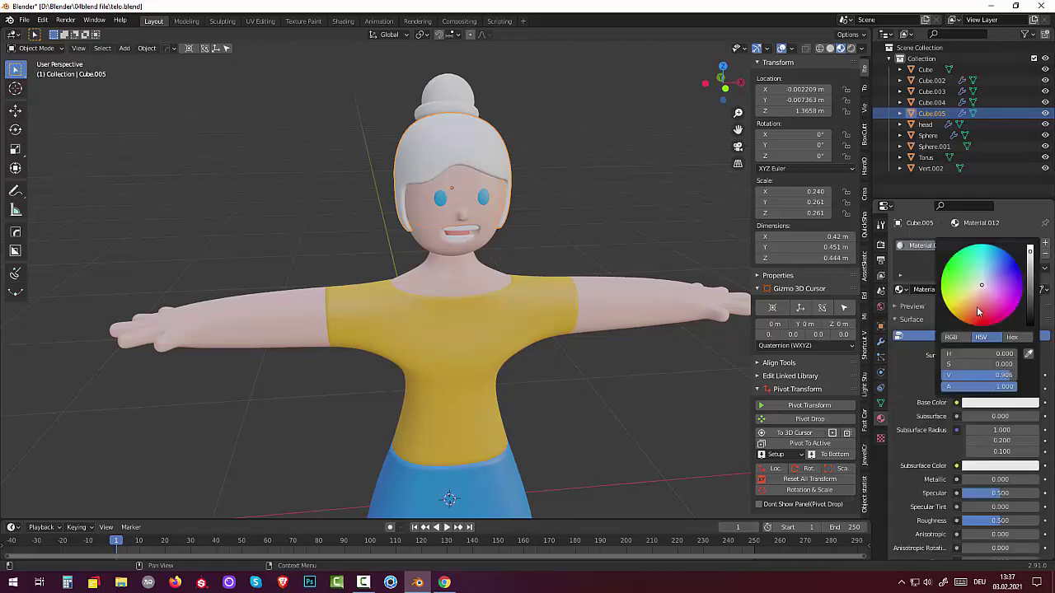
{"action": "left_click_drag", "start_coordinate": [1030, 252], "coordinate": [1030, 307]}
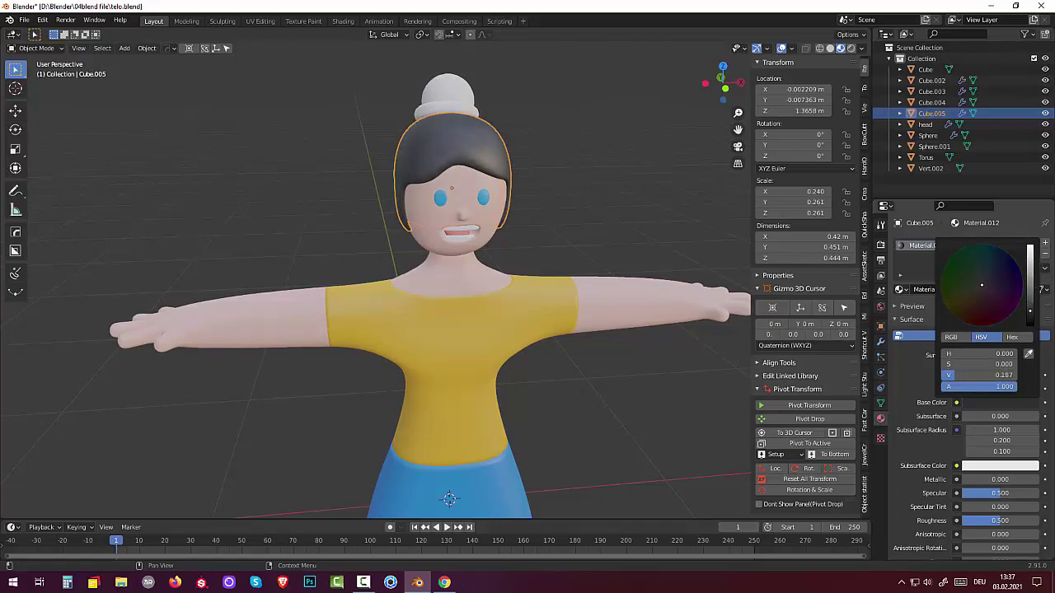
Give bun Sphere.001 a new Material.013 with base colour value lowered to about 0.22
{"action": "left_click", "coordinate": [449, 93]}
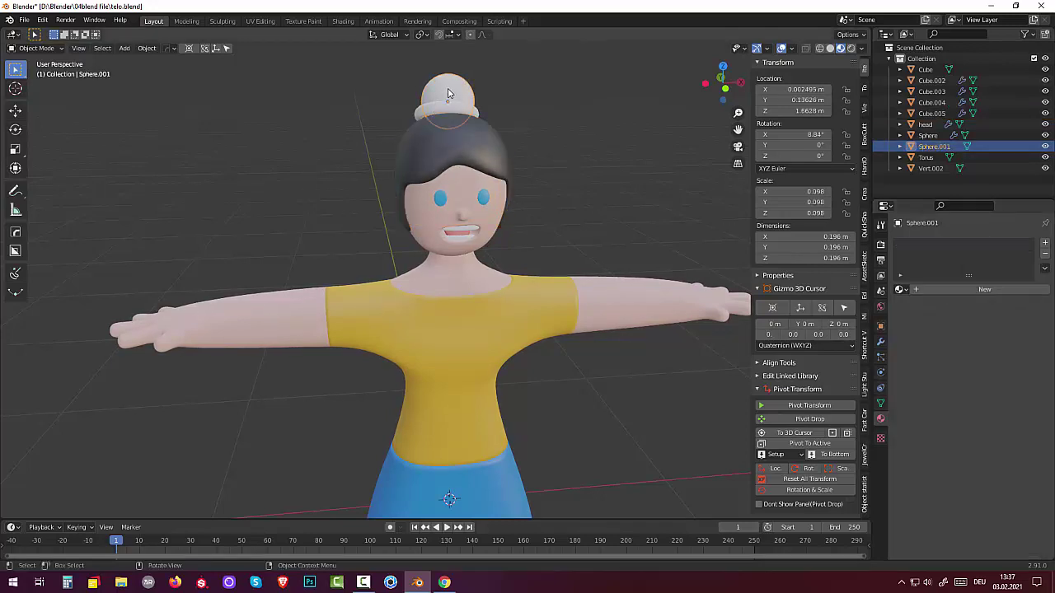
{"action": "left_click", "coordinate": [900, 290]}
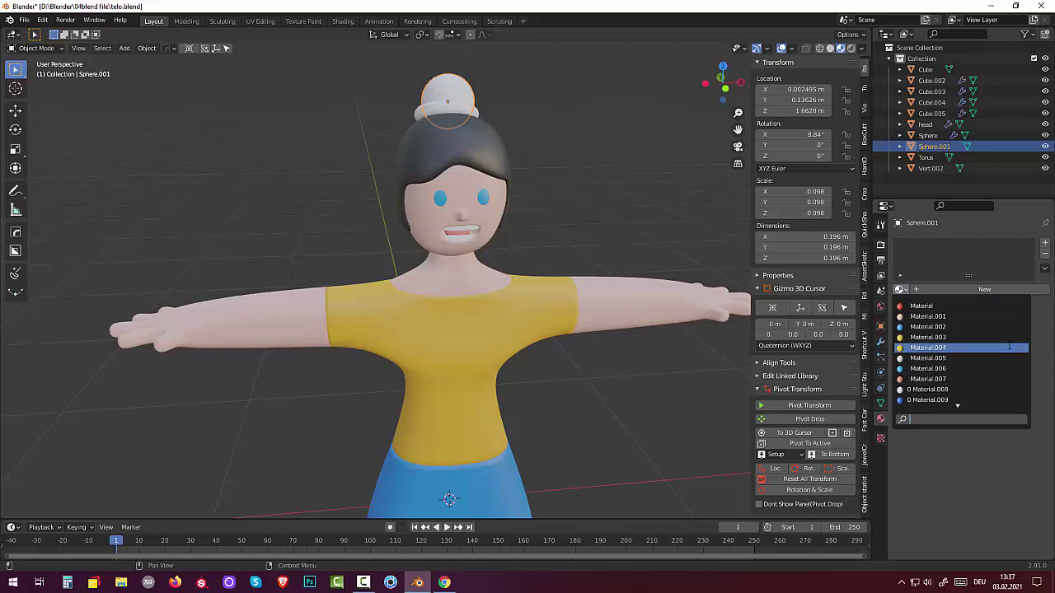
{"action": "left_click", "coordinate": [988, 292]}
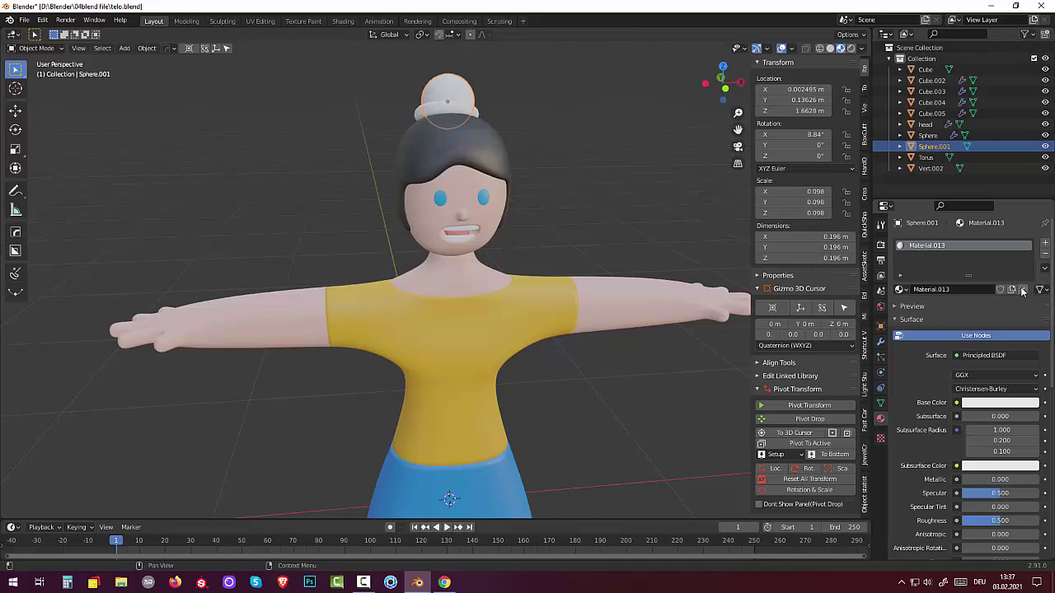
{"action": "left_click", "coordinate": [1010, 405]}
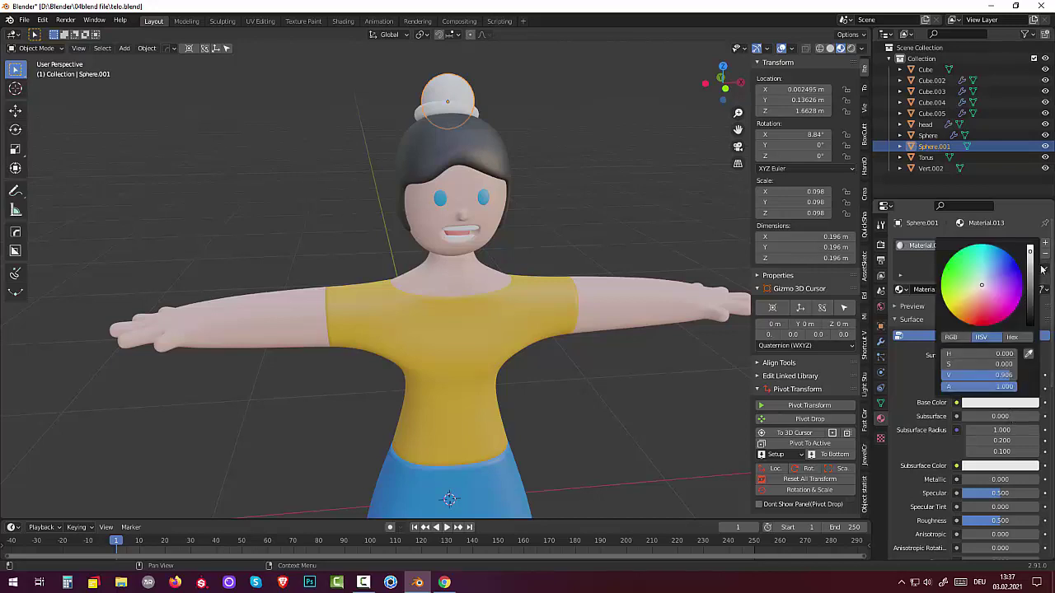
{"action": "left_click_drag", "start_coordinate": [1031, 252], "coordinate": [1030, 313]}
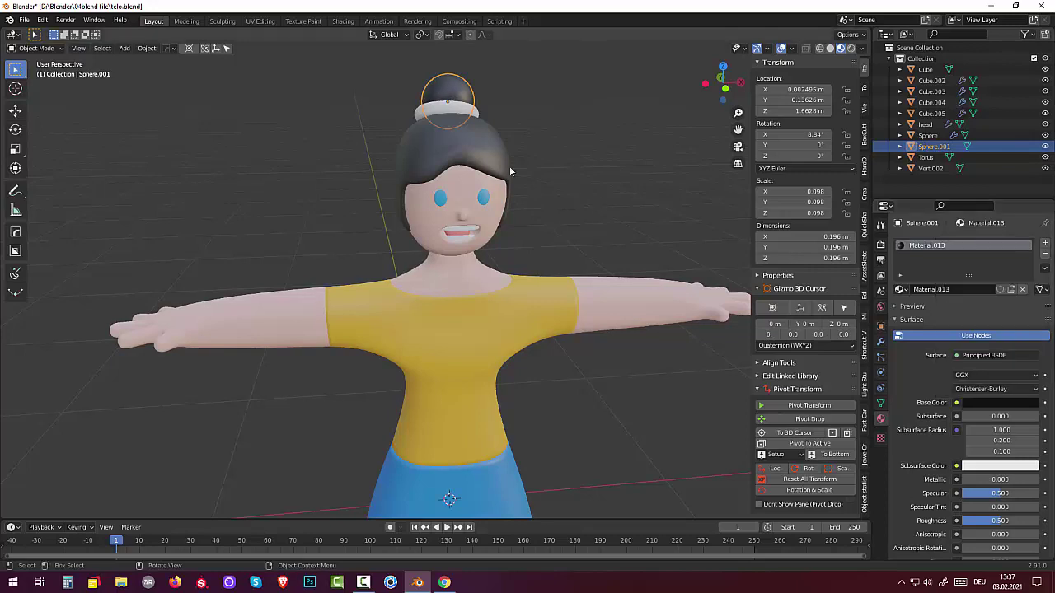
{"action": "left_click", "coordinate": [438, 115]}
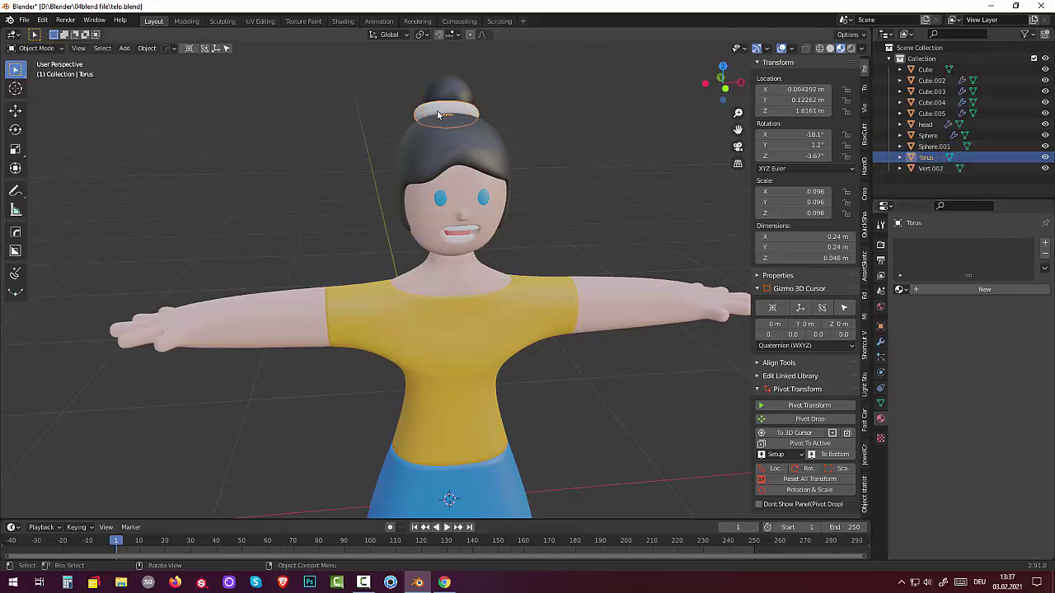
Assign the existing red 'Material' to the Torus band around the bun
{"action": "scroll", "coordinate": [511, 250], "scroll_direction": "down", "scroll_amount": 3}
{"action": "scroll", "coordinate": [530, 292], "scroll_direction": "down", "scroll_amount": 1}
{"action": "scroll", "coordinate": [528, 295], "scroll_direction": "down", "scroll_amount": 3}
{"action": "scroll", "coordinate": [525, 295], "scroll_direction": "up", "scroll_amount": 2}
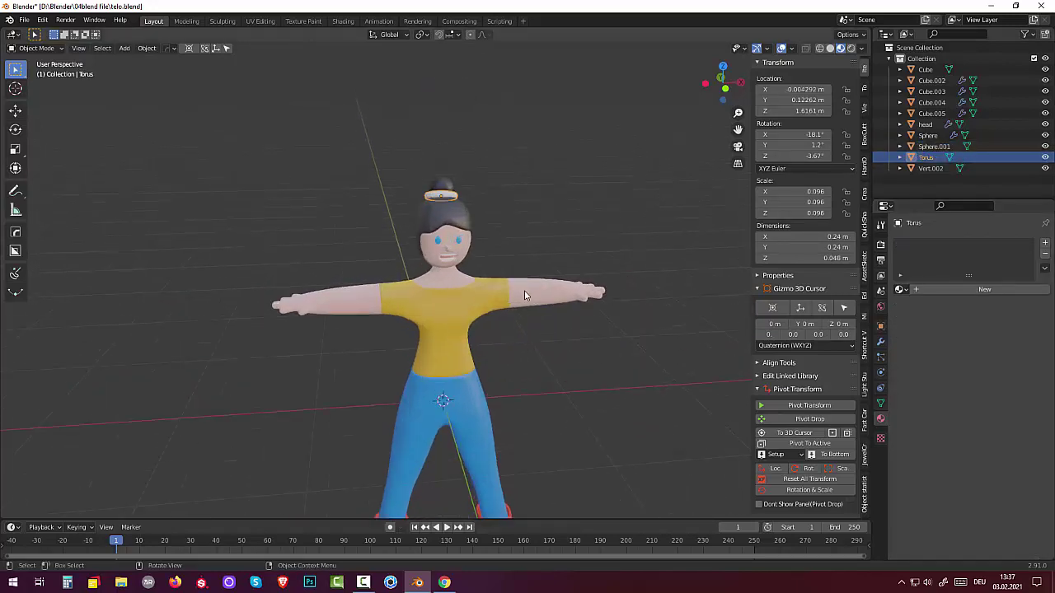
{"action": "scroll", "coordinate": [527, 295], "scroll_direction": "up", "scroll_amount": 3}
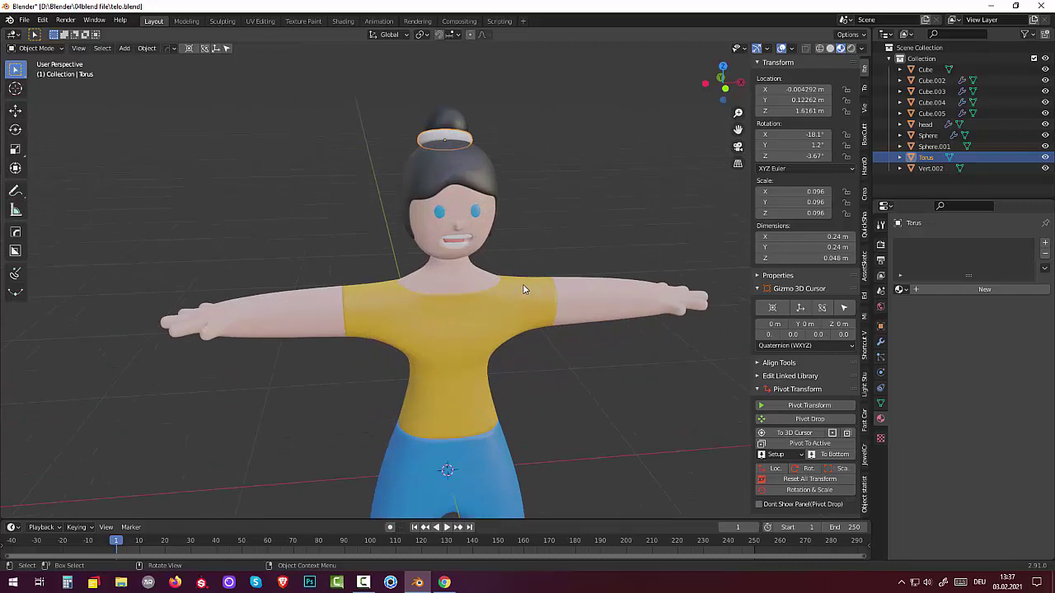
{"action": "left_click", "coordinate": [907, 294]}
{"action": "left_click", "coordinate": [918, 307]}
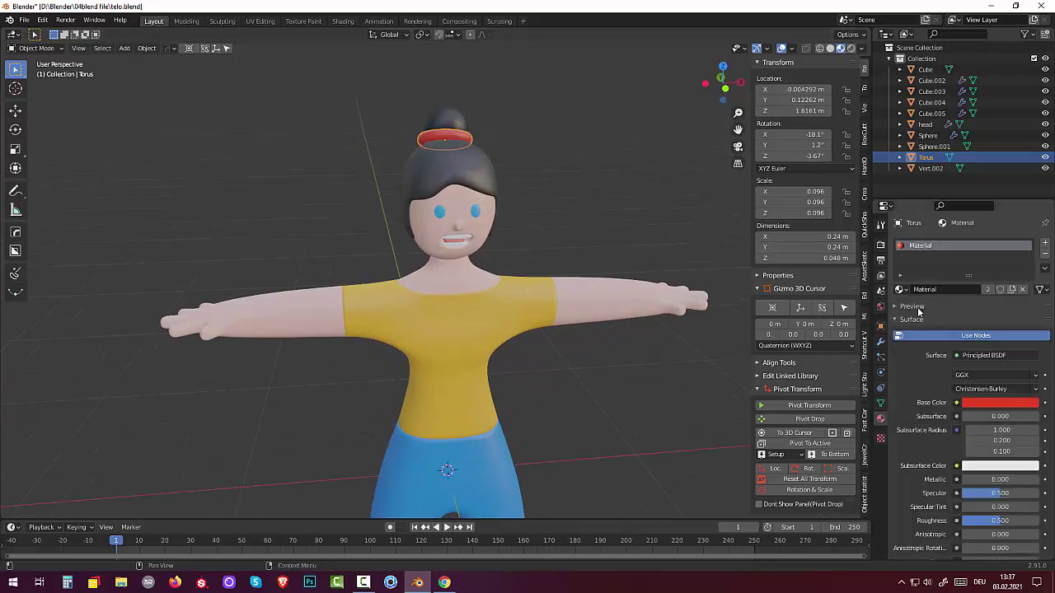
Orbit around the character and select the head
{"action": "left_click", "coordinate": [582, 181]}
{"action": "scroll", "coordinate": [580, 184], "scroll_direction": "down", "scroll_amount": 2}
{"action": "mouse_move", "coordinate": [581, 186]}
{"action": "middle_mouse_down"}
{"action": "mouse_move", "coordinate": [543, 180]}
{"action": "mouse_move", "coordinate": [586, 168]}
{"action": "mouse_move", "coordinate": [511, 267]}
{"action": "mouse_move", "coordinate": [667, 236]}
{"action": "mouse_move", "coordinate": [527, 244]}
{"action": "middle_mouse_up"}
{"action": "scroll", "coordinate": [512, 260], "scroll_direction": "up", "scroll_amount": 2}
{"action": "scroll", "coordinate": [494, 257], "scroll_direction": "up", "scroll_amount": 3}
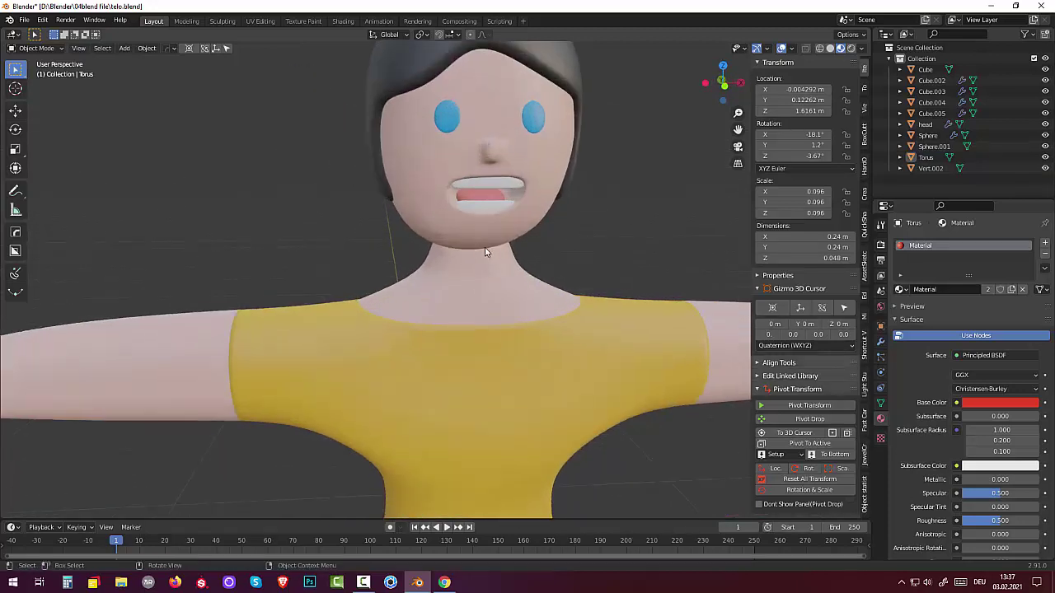
{"action": "left_click", "coordinate": [511, 195]}
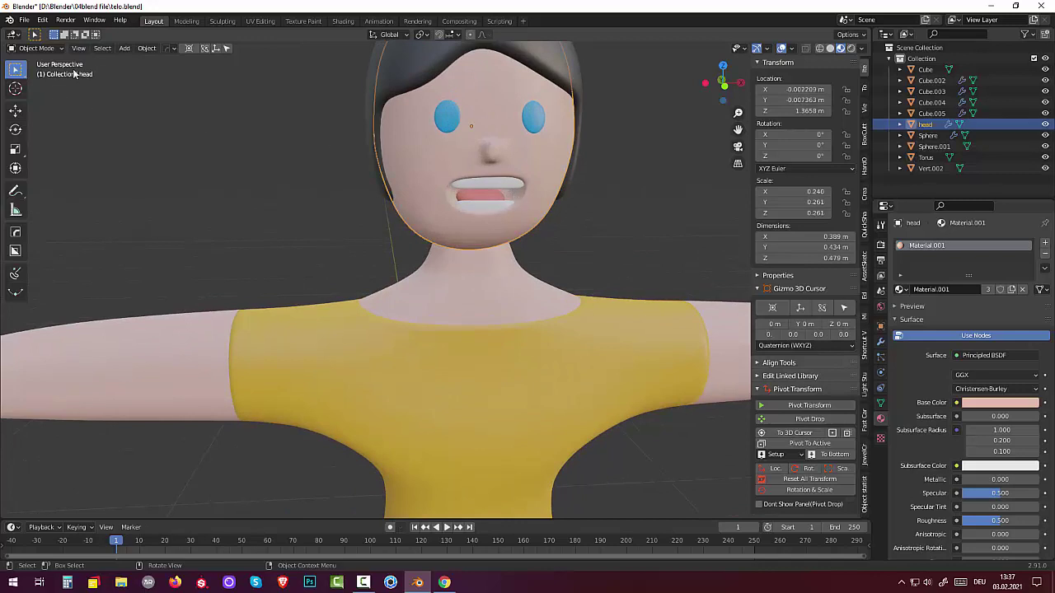
Put the head into Edit Mode and move a mouth-edge vertex to a new position
{"action": "left_click", "coordinate": [37, 48]}
{"action": "left_click", "coordinate": [45, 72]}
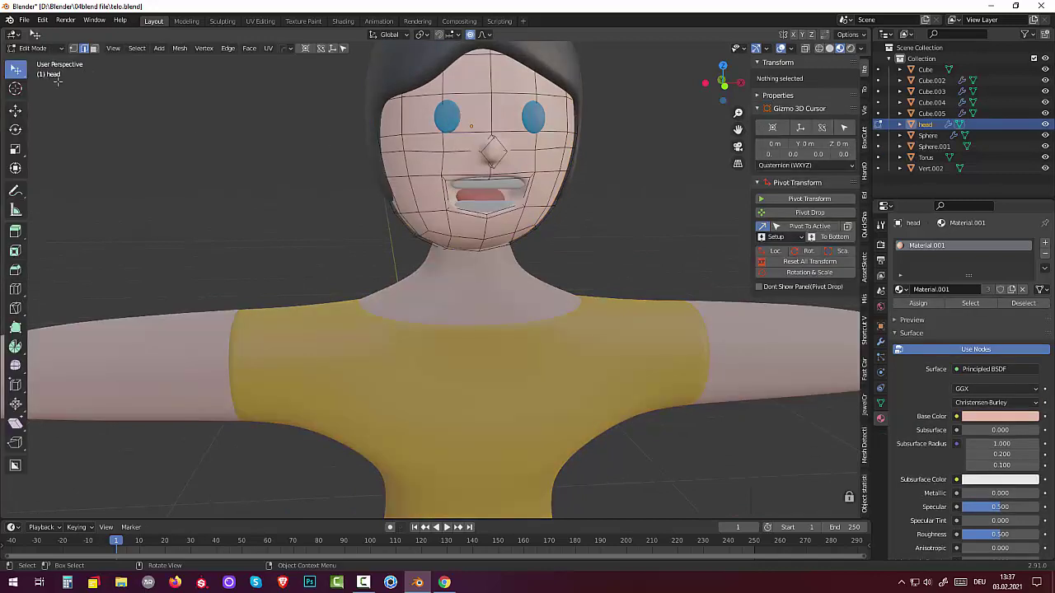
{"action": "left_click", "coordinate": [505, 193]}
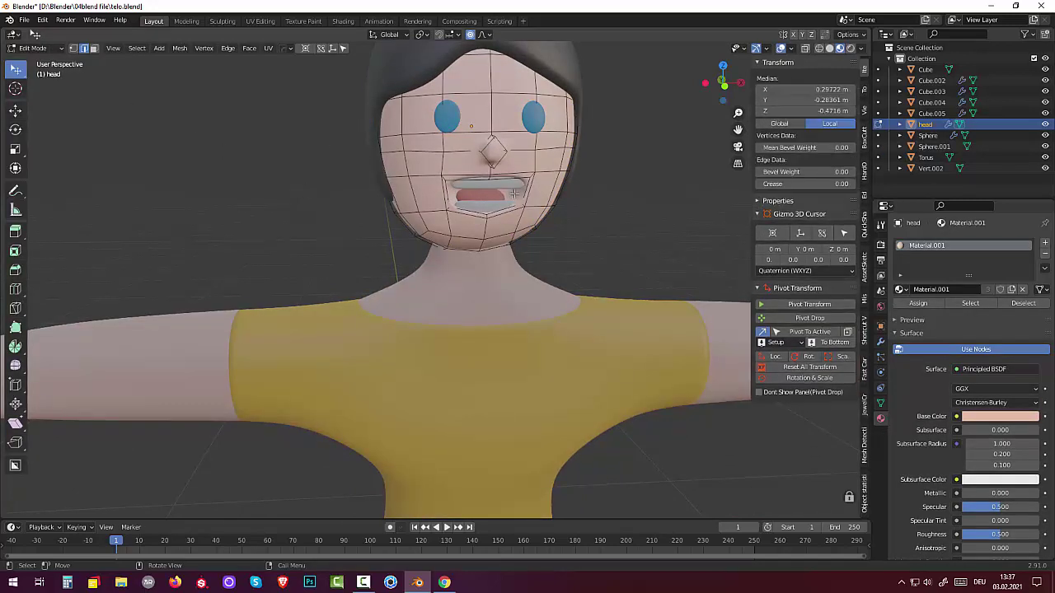
{"action": "scroll", "coordinate": [503, 198], "scroll_direction": "up", "scroll_amount": 3}
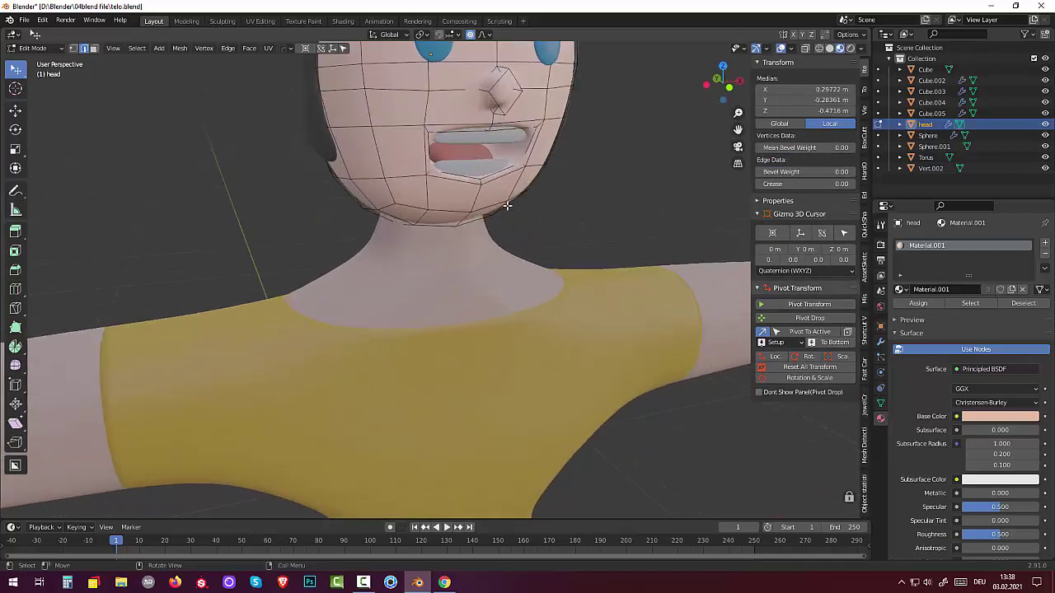
{"action": "left_click", "coordinate": [480, 113]}
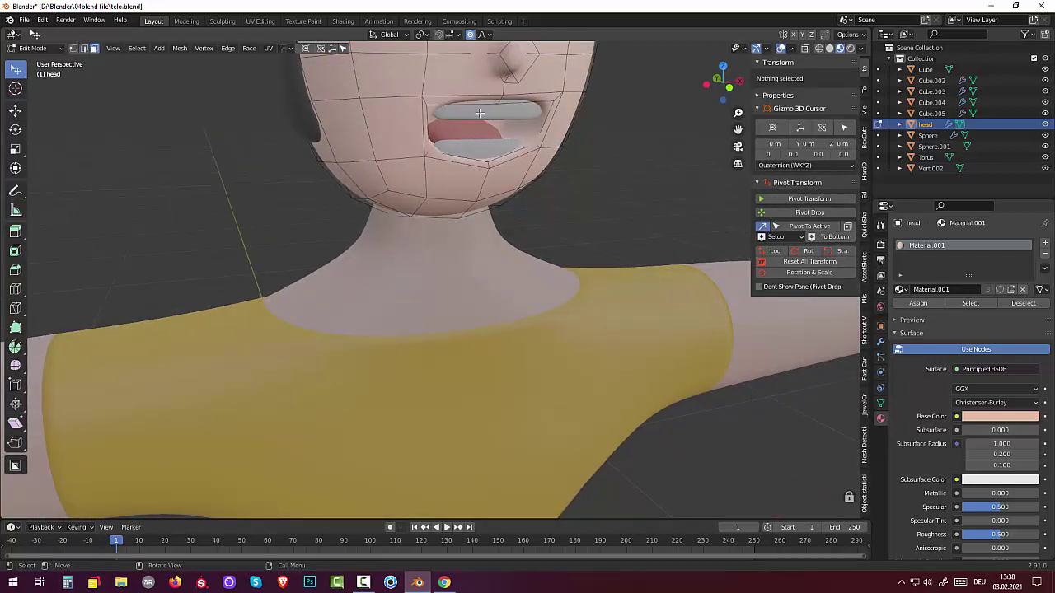
{"action": "left_click_drag", "start_coordinate": [521, 122], "coordinate": [523, 128]}
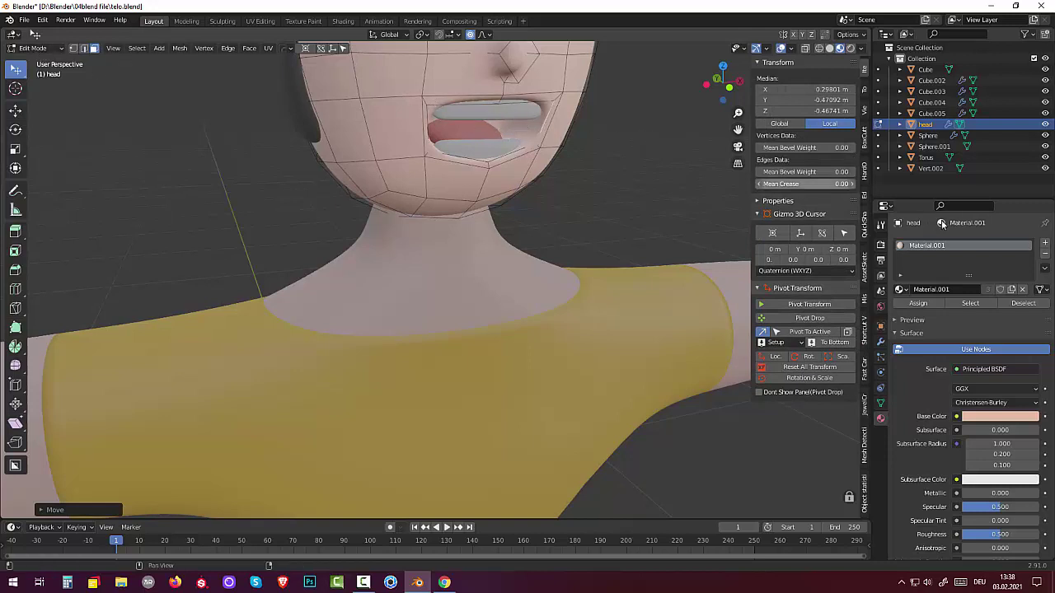
Make the head visible again and turn on X-ray to reach hidden vertices
{"action": "left_click", "coordinate": [1046, 124]}
{"action": "left_click", "coordinate": [1046, 125]}
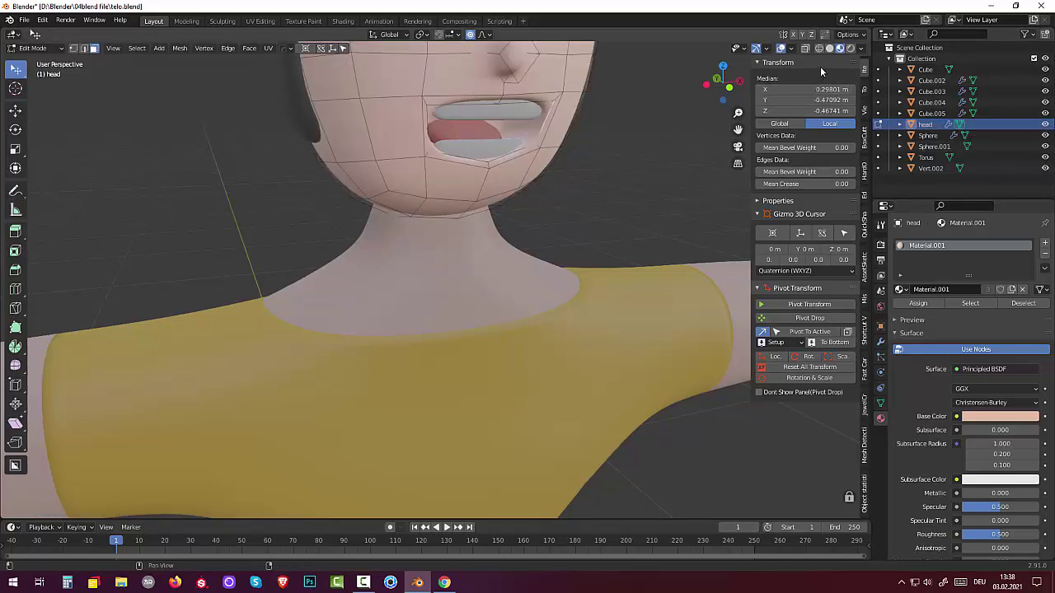
{"action": "left_click", "coordinate": [805, 50]}
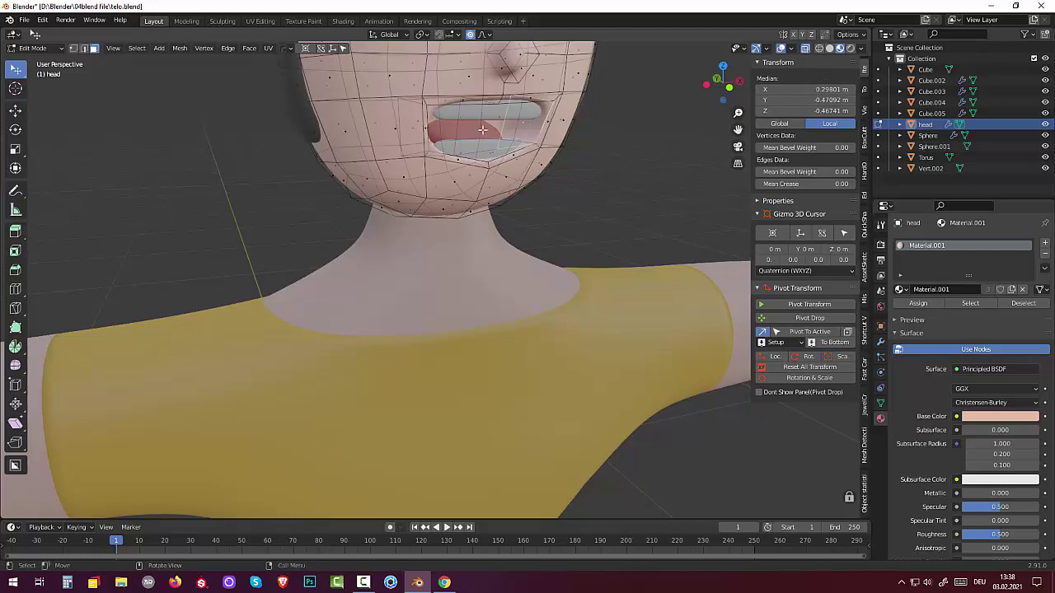
Select edges along the mouth opening and inside the mouth, undoing an accidental chin selection
{"action": "left_click", "coordinate": [459, 140]}
{"action": "middle_click_drag", "start_coordinate": [459, 140], "coordinate": [542, 127]}
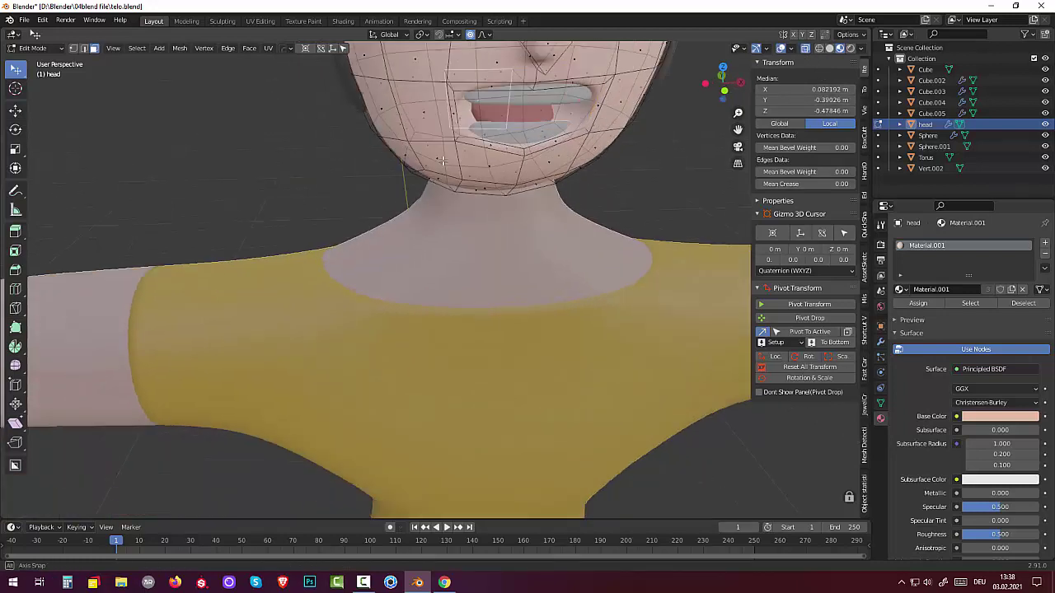
{"action": "left_click", "coordinate": [542, 128]}
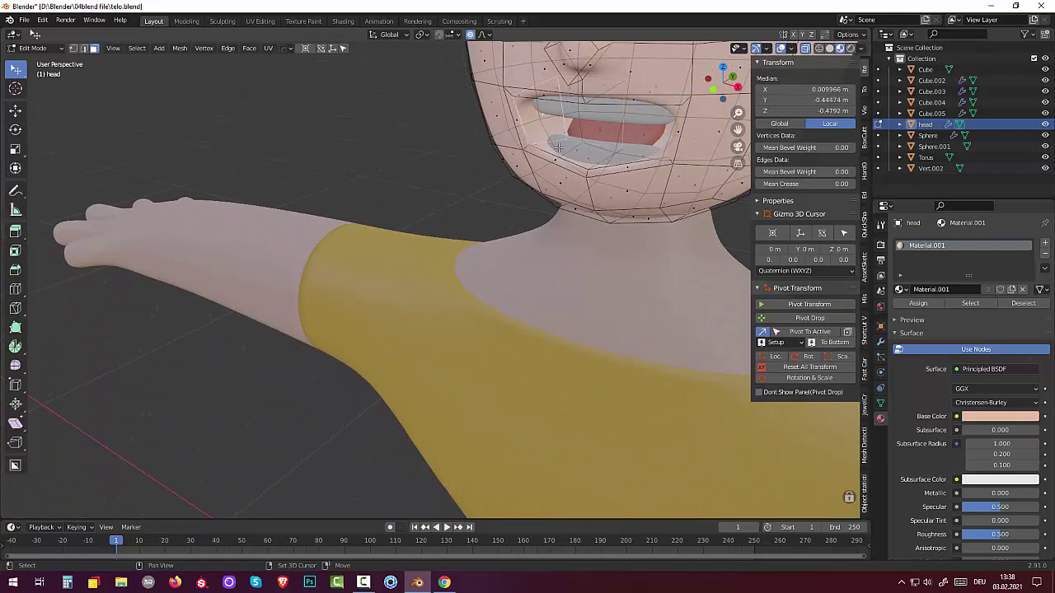
{"action": "left_click", "coordinate": [559, 150]}
{"action": "mouse_move", "coordinate": [645, 149]}
{"action": "middle_mouse_down"}
{"action": "mouse_move", "coordinate": [703, 90]}
{"action": "mouse_move", "coordinate": [515, 211]}
{"action": "middle_mouse_up"}
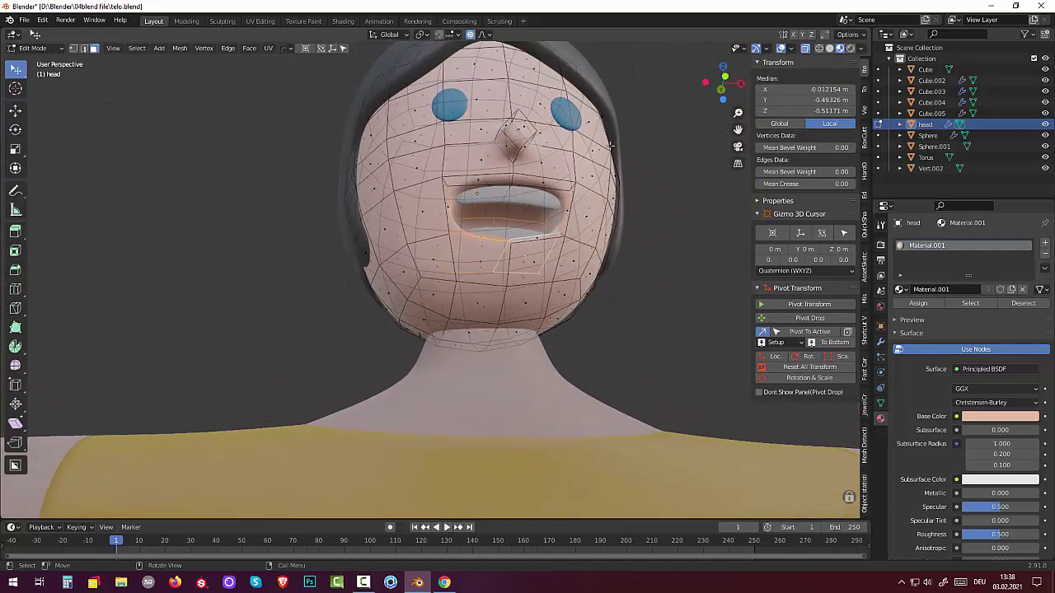
{"action": "left_click", "coordinate": [520, 211]}
{"action": "left_click", "coordinate": [499, 211]}
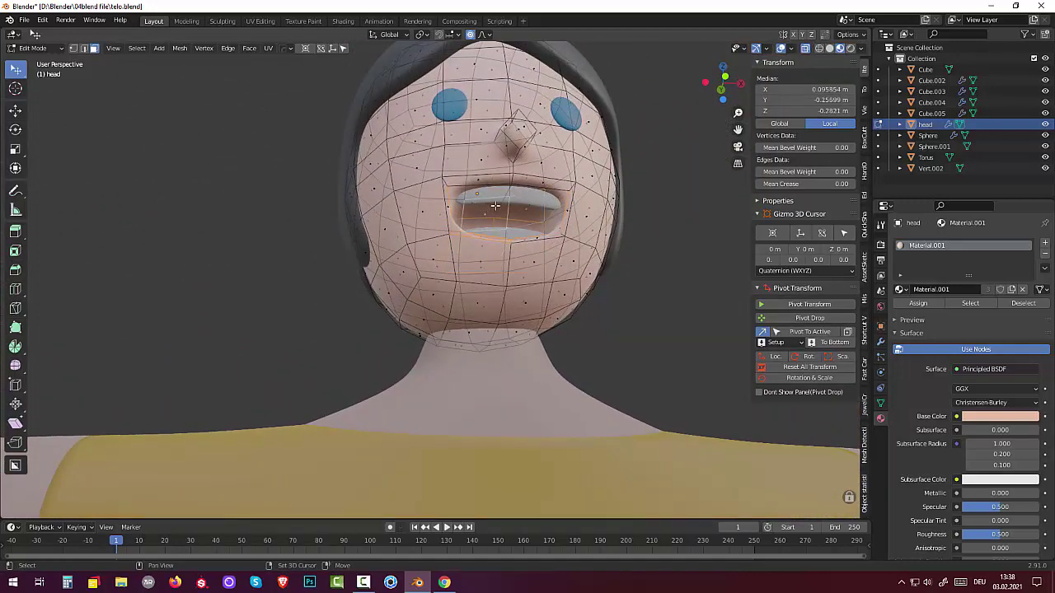
{"action": "mouse_move", "coordinate": [500, 211]}
{"action": "middle_mouse_down"}
{"action": "mouse_move", "coordinate": [476, 240]}
{"action": "mouse_move", "coordinate": [511, 202]}
{"action": "middle_mouse_up"}
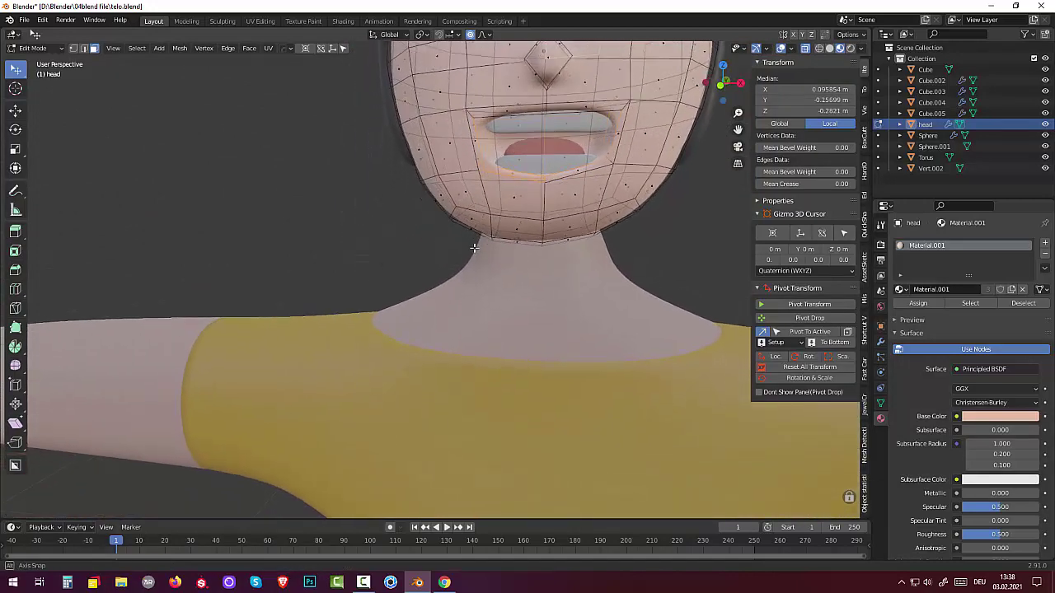
{"action": "left_click", "coordinate": [498, 156], "text": "ctrl"}
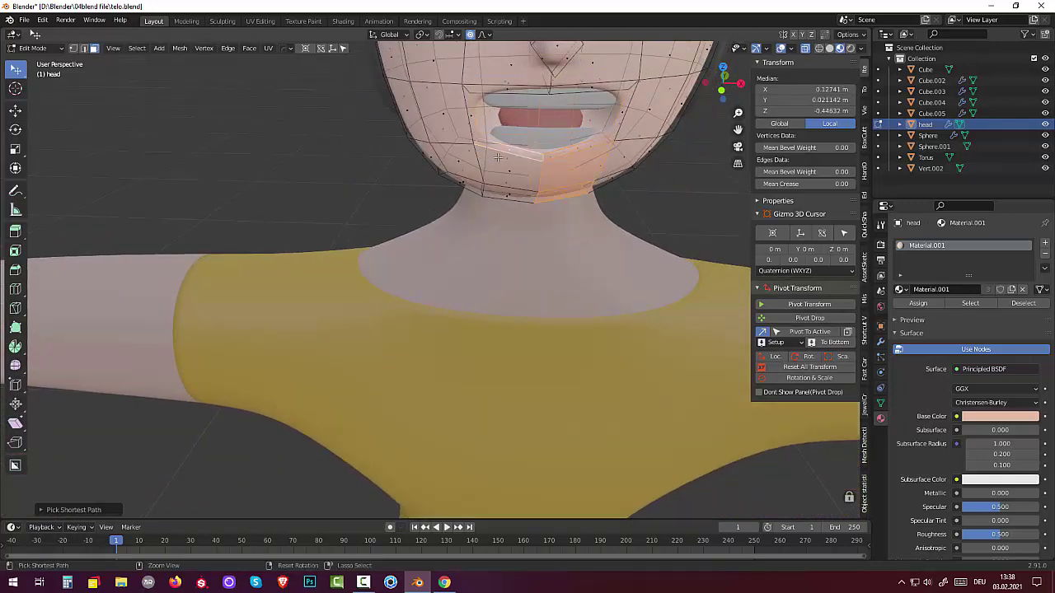
{"action": "key", "text": "alt+a"}
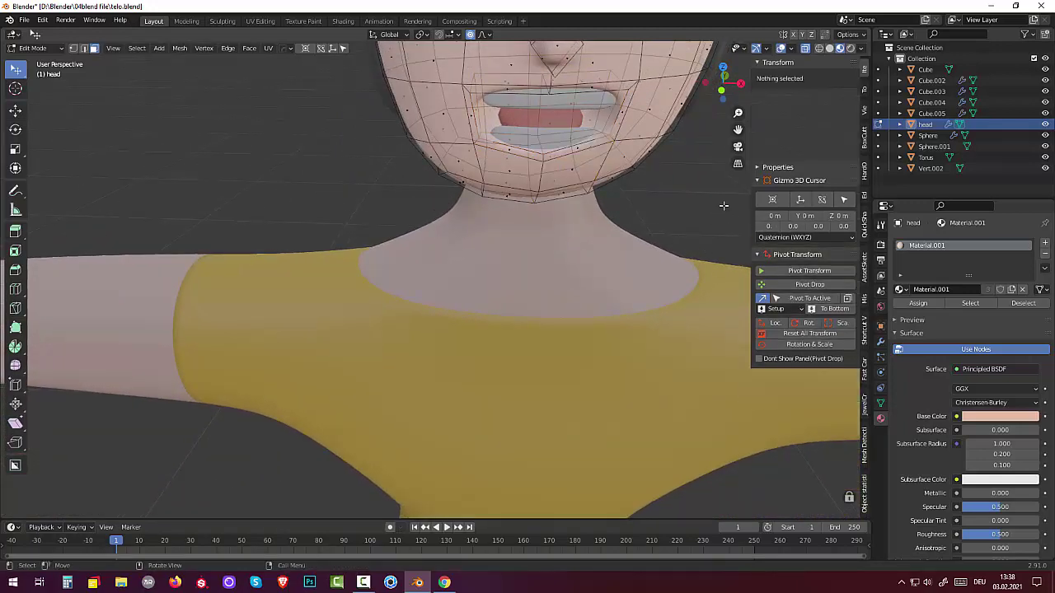
Add the lip edges and the edges between the lips to the selection
{"action": "left_click", "coordinate": [511, 80]}
{"action": "left_click", "coordinate": [579, 83]}
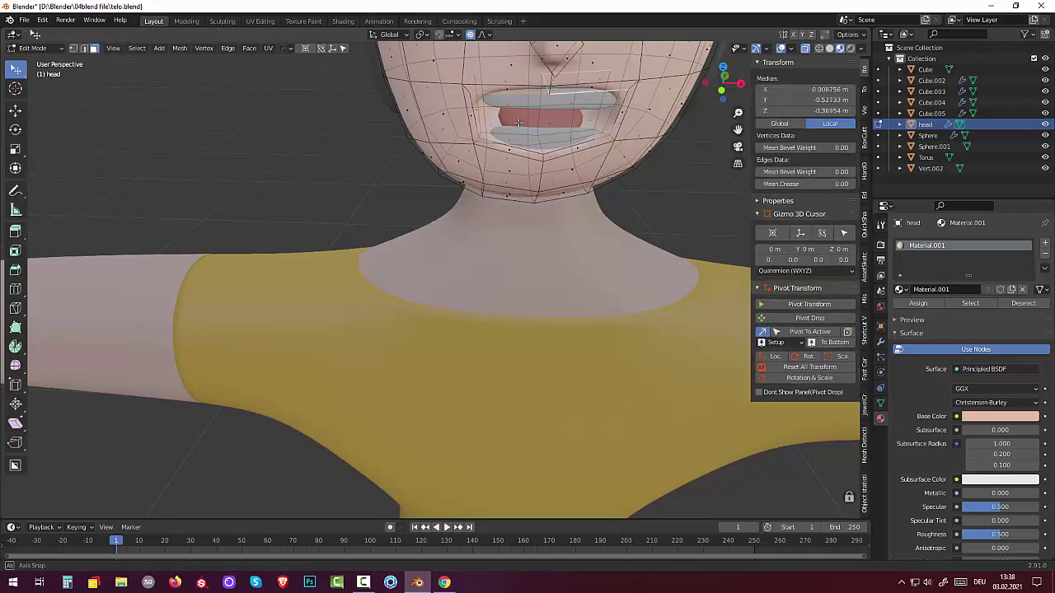
{"action": "middle_click_drag", "start_coordinate": [511, 124], "coordinate": [534, 126]}
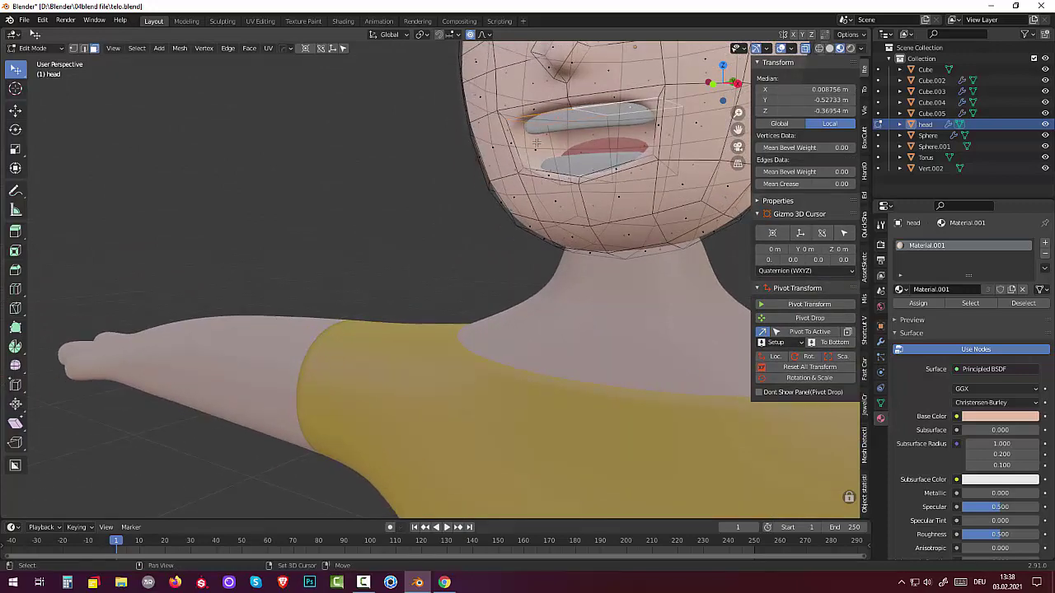
{"action": "left_click", "coordinate": [532, 141], "text": "shift"}
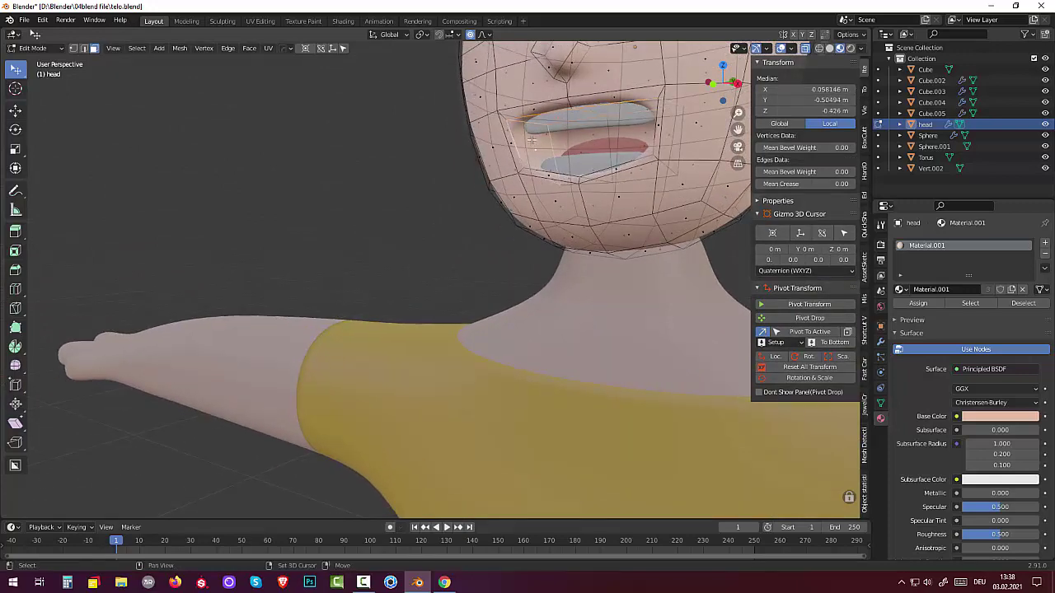
{"action": "left_click", "coordinate": [585, 140], "text": "shift"}
{"action": "mouse_move", "coordinate": [628, 141]}
{"action": "middle_mouse_down"}
{"action": "mouse_move", "coordinate": [527, 156]}
{"action": "mouse_move", "coordinate": [732, 153]}
{"action": "middle_mouse_up"}
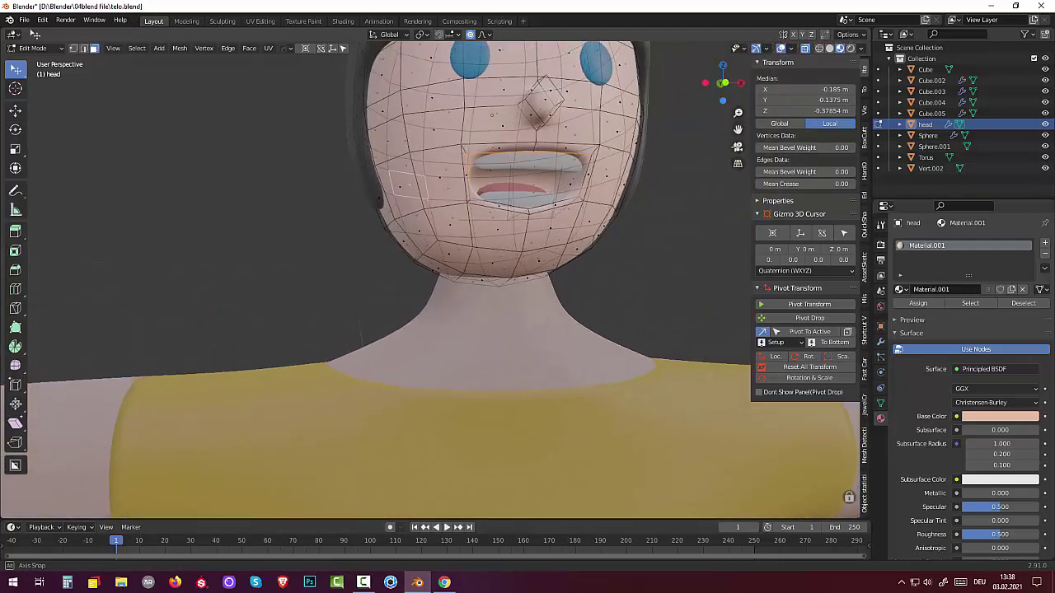
Undo the stray cheek edge and reselect elements along the inner mouth
{"action": "key", "text": "ctrl+z"}
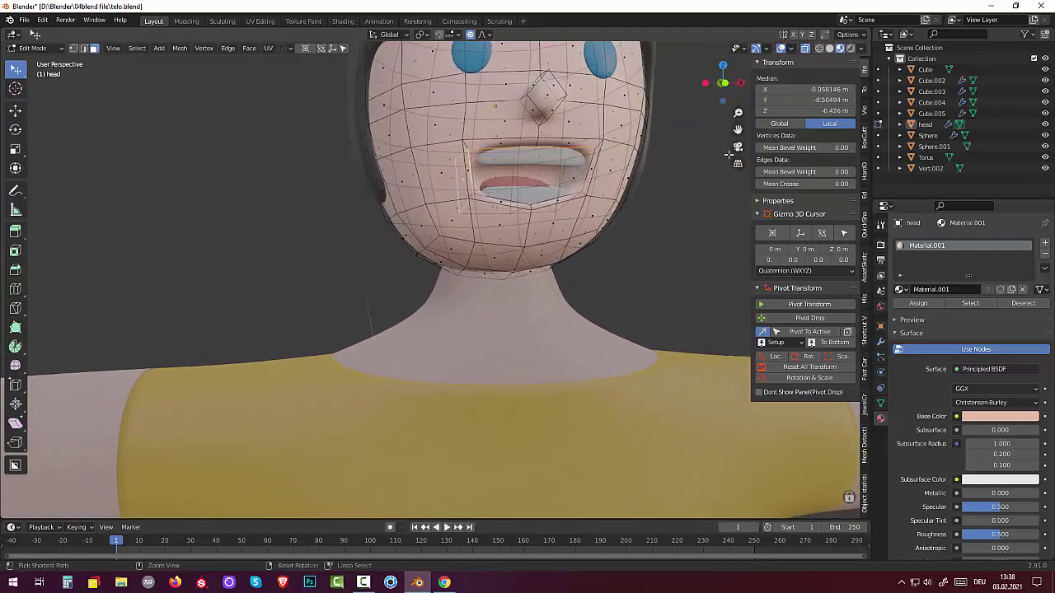
{"action": "left_click", "coordinate": [547, 176]}
{"action": "left_click", "coordinate": [496, 176]}
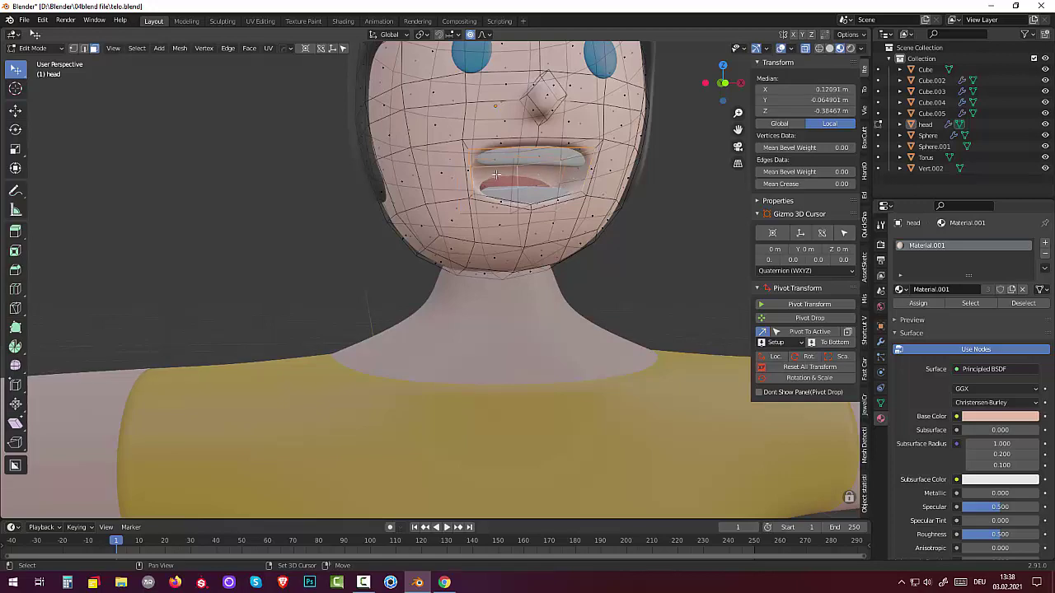
{"action": "mouse_move", "coordinate": [497, 175]}
{"action": "middle_mouse_down"}
{"action": "mouse_move", "coordinate": [502, 247]}
{"action": "mouse_move", "coordinate": [533, 134]}
{"action": "middle_mouse_up"}
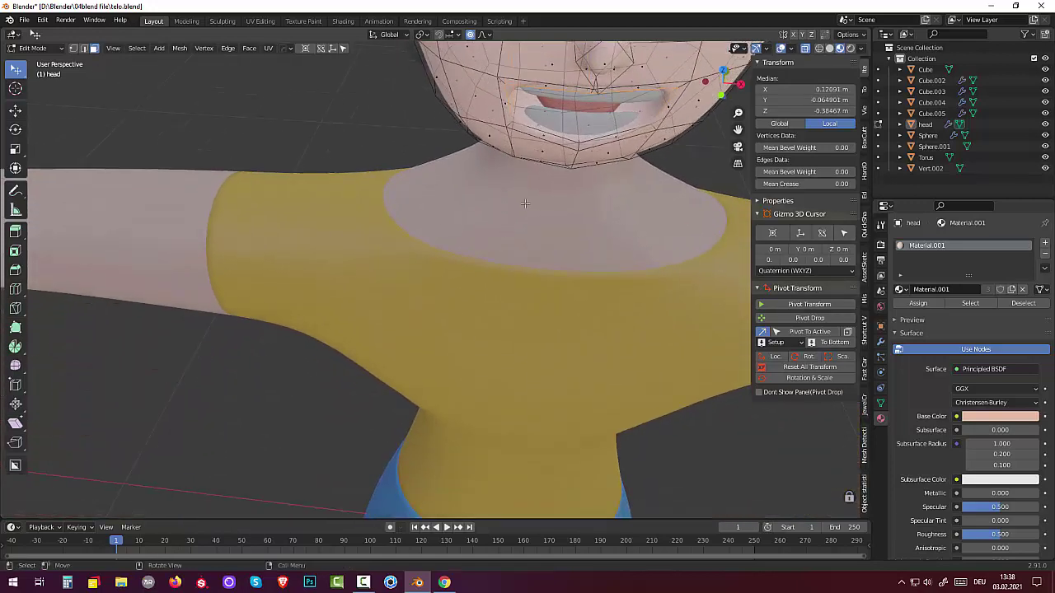
{"action": "left_click", "coordinate": [638, 111]}
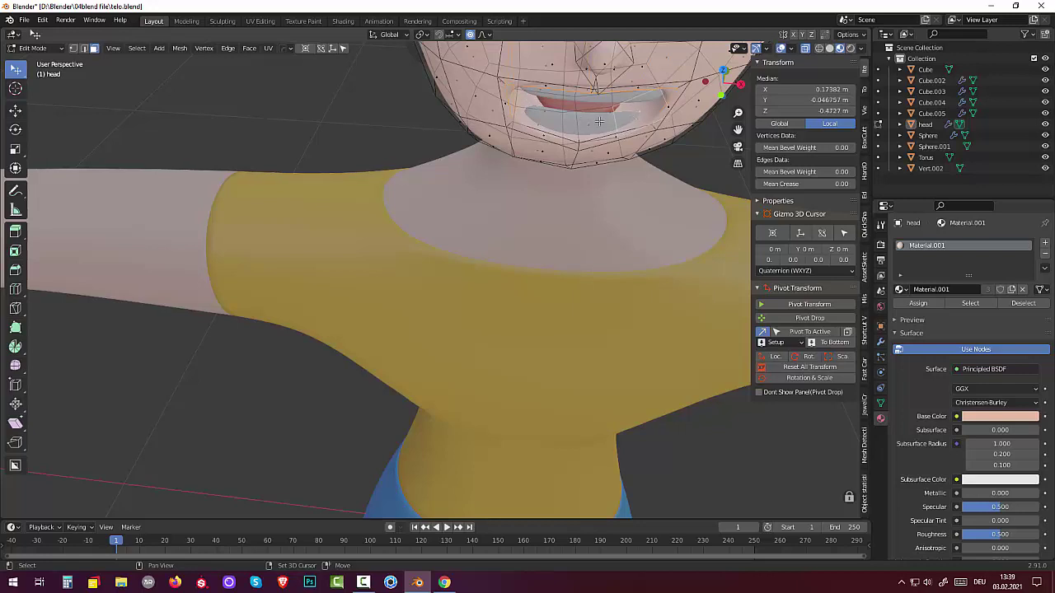
{"action": "left_click", "coordinate": [599, 121], "text": "shift"}
{"action": "left_click", "coordinate": [554, 122], "text": "shift"}
{"action": "mouse_move", "coordinate": [543, 122]}
{"action": "middle_mouse_down"}
{"action": "mouse_move", "coordinate": [563, 518]}
{"action": "mouse_move", "coordinate": [615, 421]}
{"action": "middle_mouse_up"}
Adjust the vertex selection under the chin and jaw, dropping edges near the lips
{"action": "left_click", "coordinate": [504, 361], "text": "shift"}
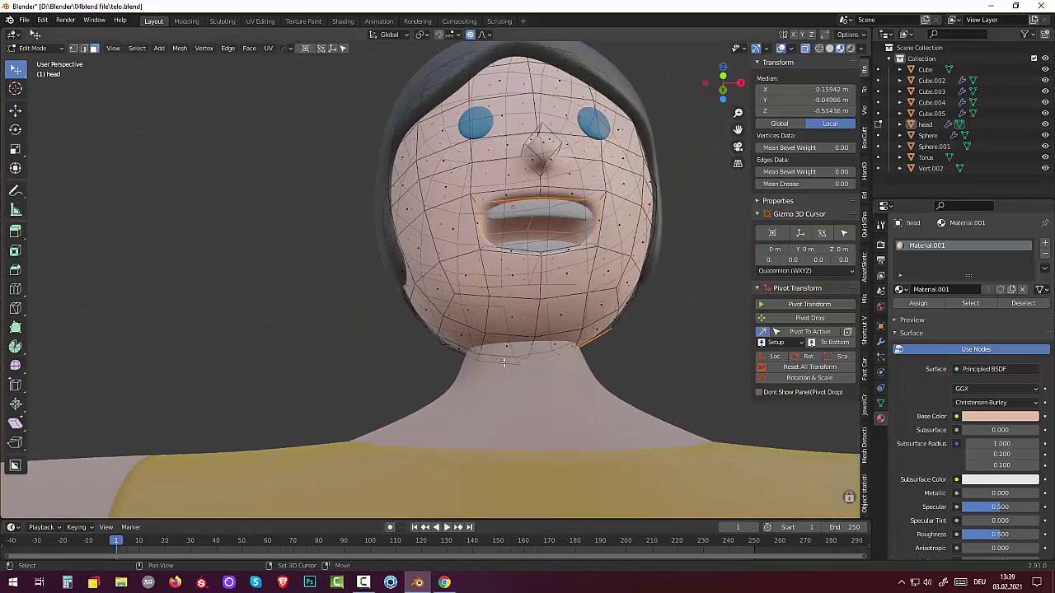
{"action": "left_click", "coordinate": [555, 359], "text": "shift"}
{"action": "left_click", "coordinate": [579, 346], "text": "shift"}
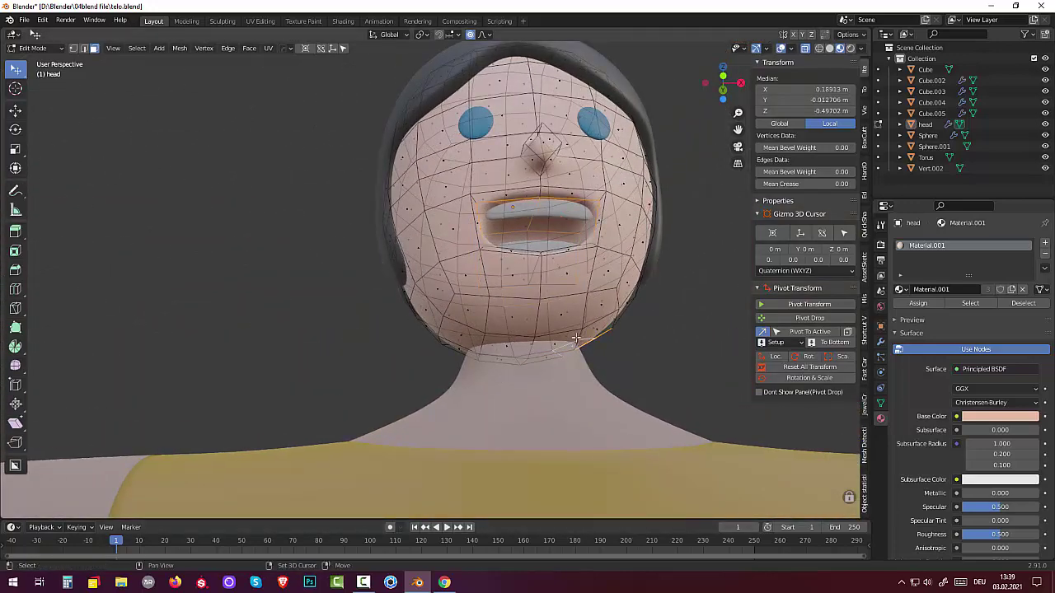
{"action": "left_click", "coordinate": [567, 295], "text": "shift"}
{"action": "middle_click_drag", "start_coordinate": [567, 295], "coordinate": [570, 351]}
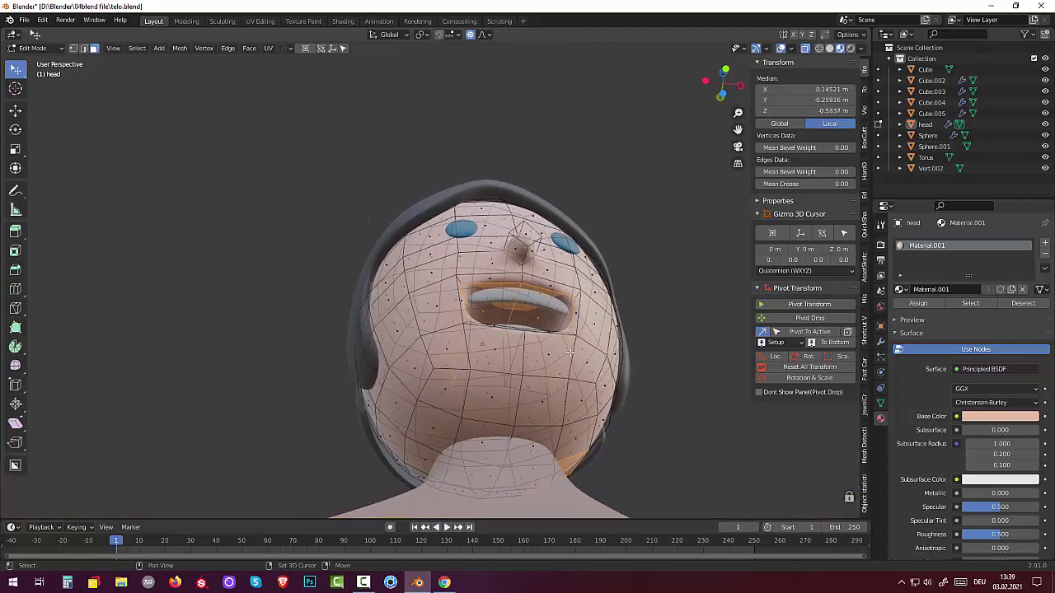
{"action": "left_click", "coordinate": [532, 385], "text": "shift"}
{"action": "left_click", "coordinate": [523, 397], "text": "shift"}
{"action": "mouse_move", "coordinate": [523, 397]}
{"action": "middle_mouse_down"}
{"action": "mouse_move", "coordinate": [543, 478]}
{"action": "mouse_move", "coordinate": [610, 357]}
{"action": "middle_mouse_up"}
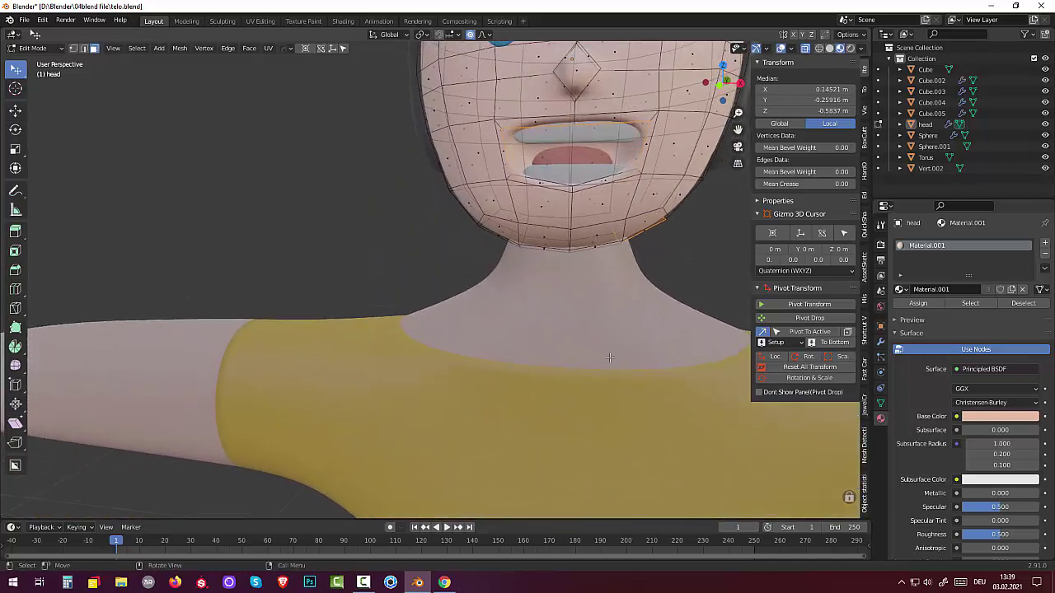
{"action": "left_click", "coordinate": [640, 305], "text": "shift"}
{"action": "left_click", "coordinate": [640, 305], "text": "shift"}
{"action": "middle_click_drag", "start_coordinate": [654, 291], "coordinate": [588, 289]}
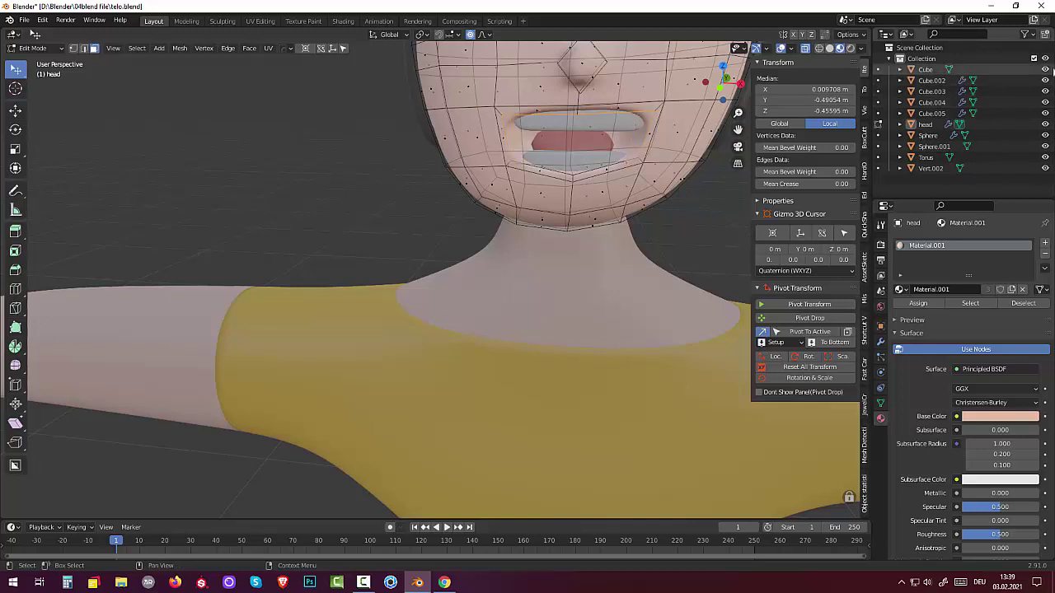
Hide Cube, Cube.002 and Cube.003 so the teeth disappear
{"action": "left_click", "coordinate": [1046, 70]}
{"action": "left_click", "coordinate": [1046, 81]}
{"action": "left_click", "coordinate": [1046, 91]}
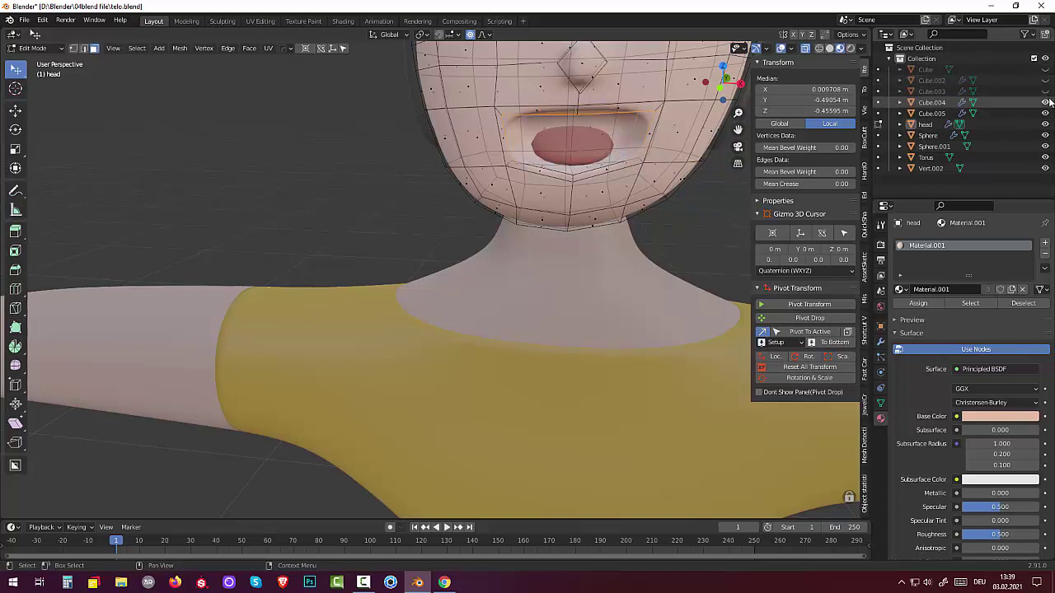
Hide the tongue Cube.004 and switch the viewport to Solid shading
{"action": "left_click", "coordinate": [1046, 102]}
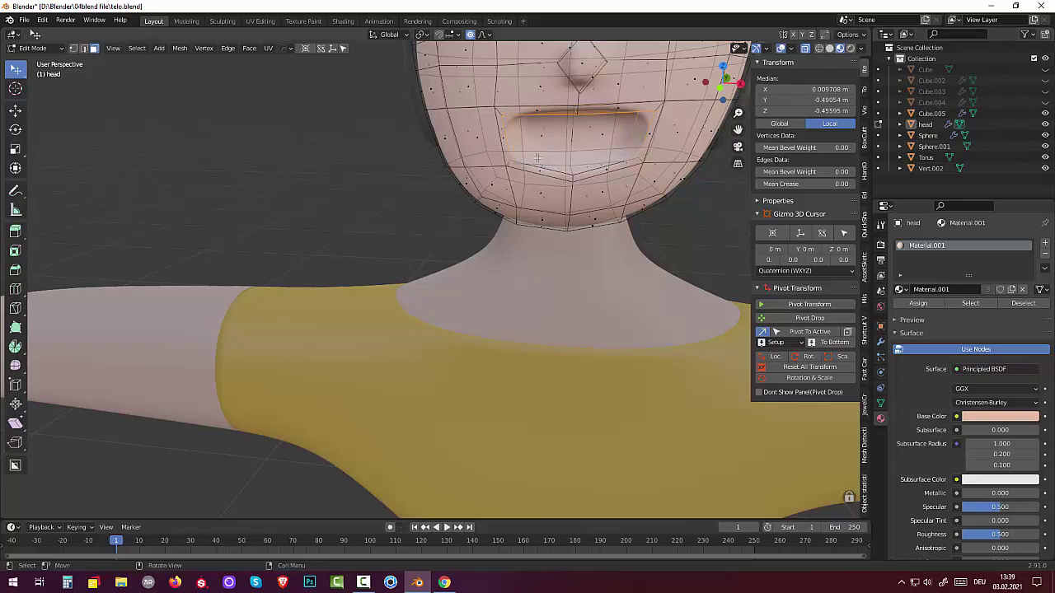
{"action": "mouse_move", "coordinate": [610, 151]}
{"action": "middle_mouse_down"}
{"action": "mouse_move", "coordinate": [629, 168]}
{"action": "mouse_move", "coordinate": [623, 151]}
{"action": "middle_mouse_up"}
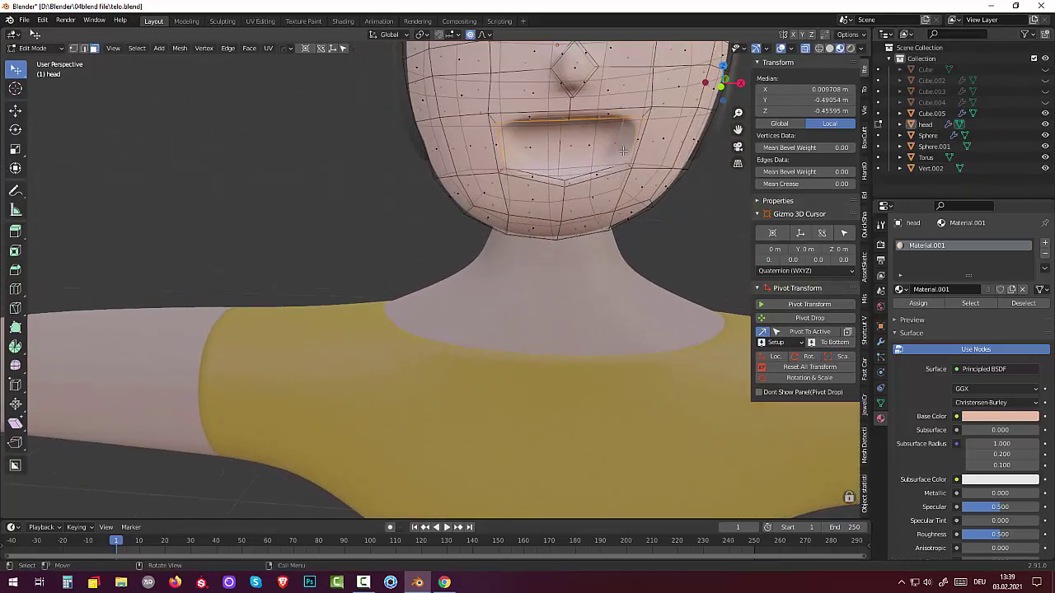
{"action": "left_click", "coordinate": [830, 48]}
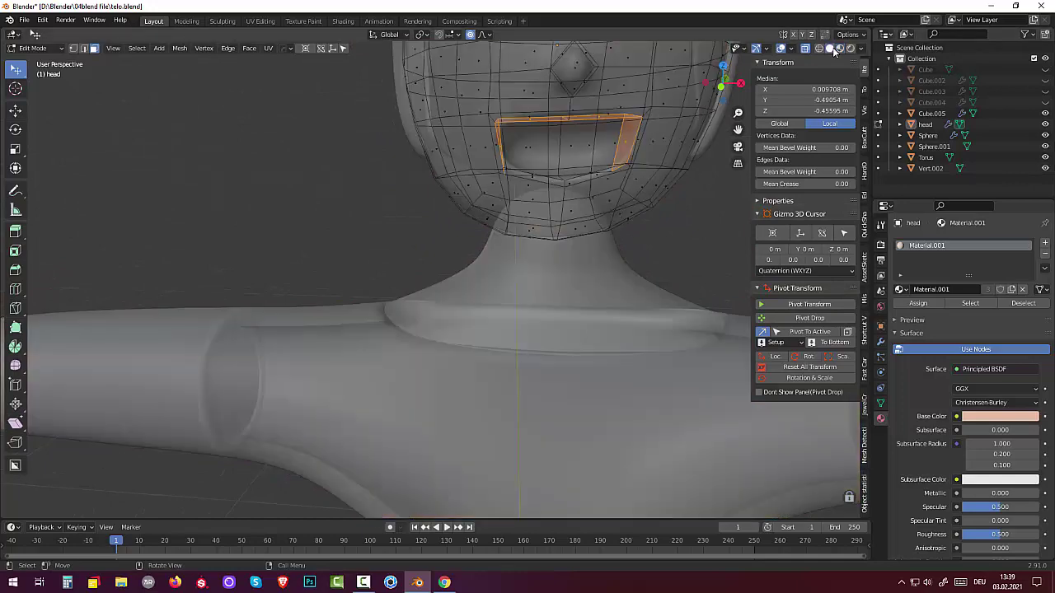
Select the faces lining the inside of the mouth cavity, with an inner face active
{"action": "mouse_move", "coordinate": [575, 191]}
{"action": "middle_mouse_down"}
{"action": "mouse_move", "coordinate": [539, 204]}
{"action": "mouse_move", "coordinate": [618, 165]}
{"action": "middle_mouse_up"}
{"action": "left_click", "coordinate": [617, 166], "text": "shift"}
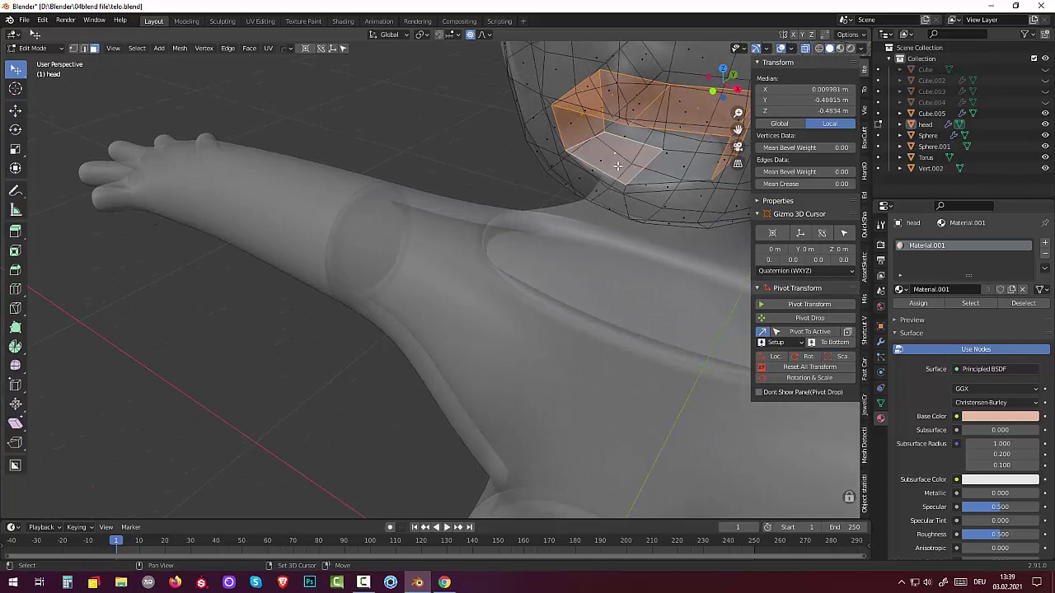
{"action": "left_click", "coordinate": [672, 169], "text": "shift"}
{"action": "left_click", "coordinate": [646, 135], "text": "shift"}
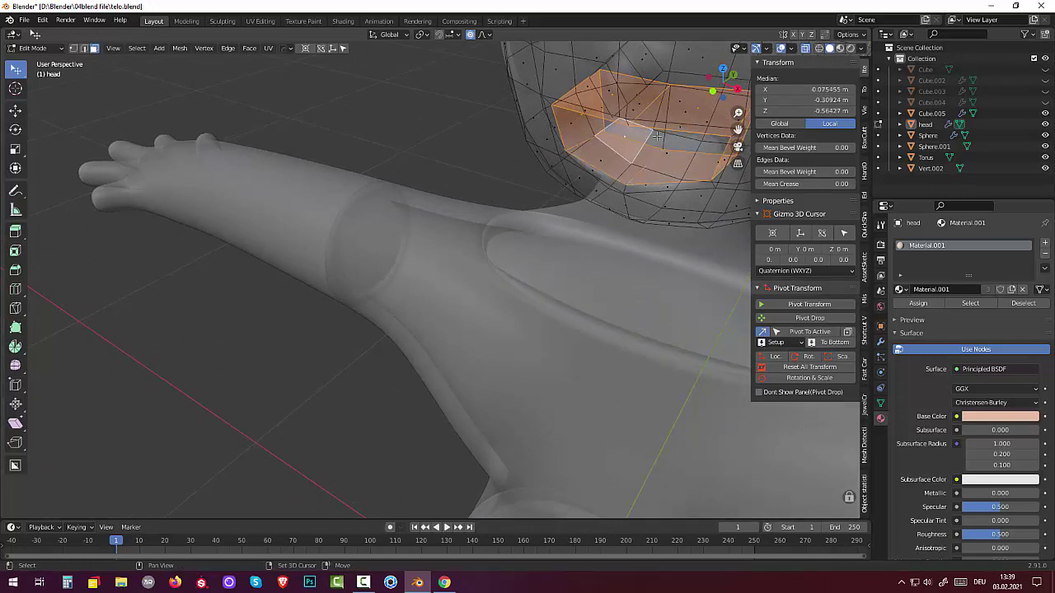
{"action": "left_click", "coordinate": [627, 143], "text": "shift"}
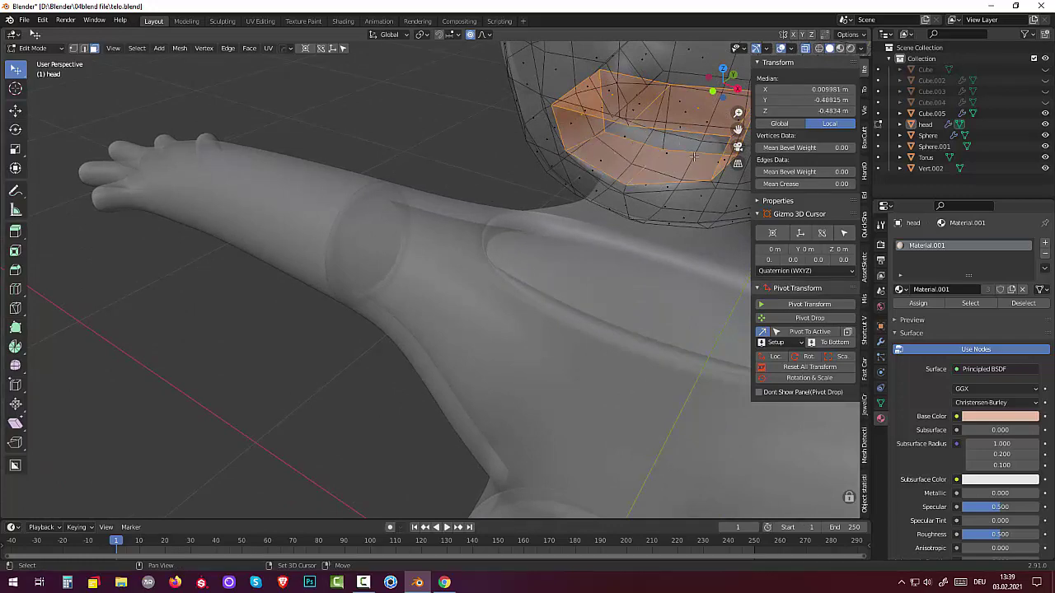
{"action": "middle_click_drag", "start_coordinate": [694, 157], "coordinate": [654, 146]}
{"action": "left_click", "coordinate": [653, 134], "text": "shift"}
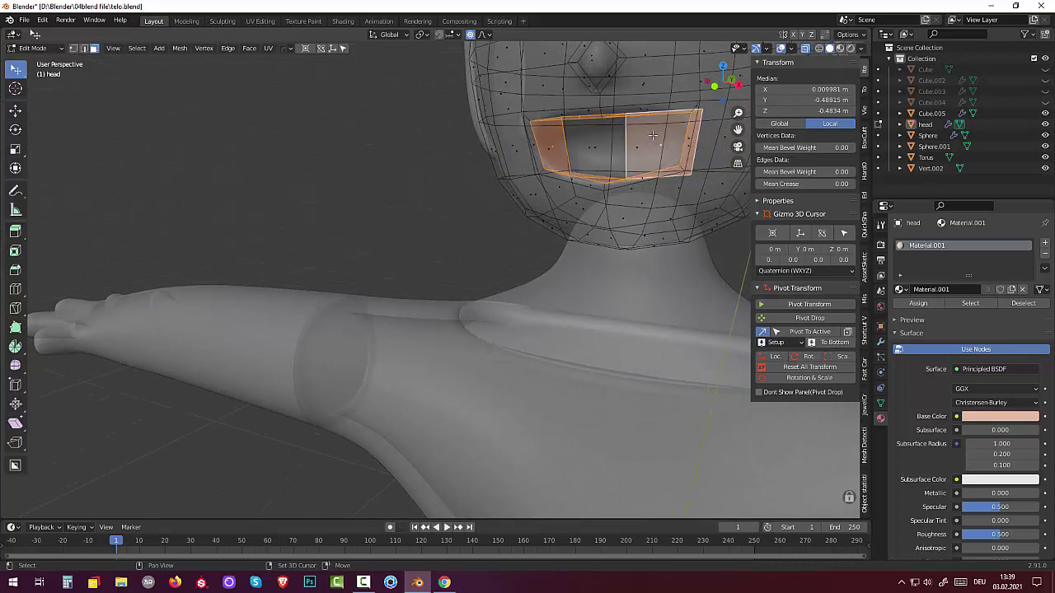
{"action": "left_click", "coordinate": [599, 134], "text": "shift"}
{"action": "mouse_move", "coordinate": [599, 133]}
{"action": "middle_mouse_down"}
{"action": "mouse_move", "coordinate": [705, 178]}
{"action": "mouse_move", "coordinate": [653, 168]}
{"action": "middle_mouse_up"}
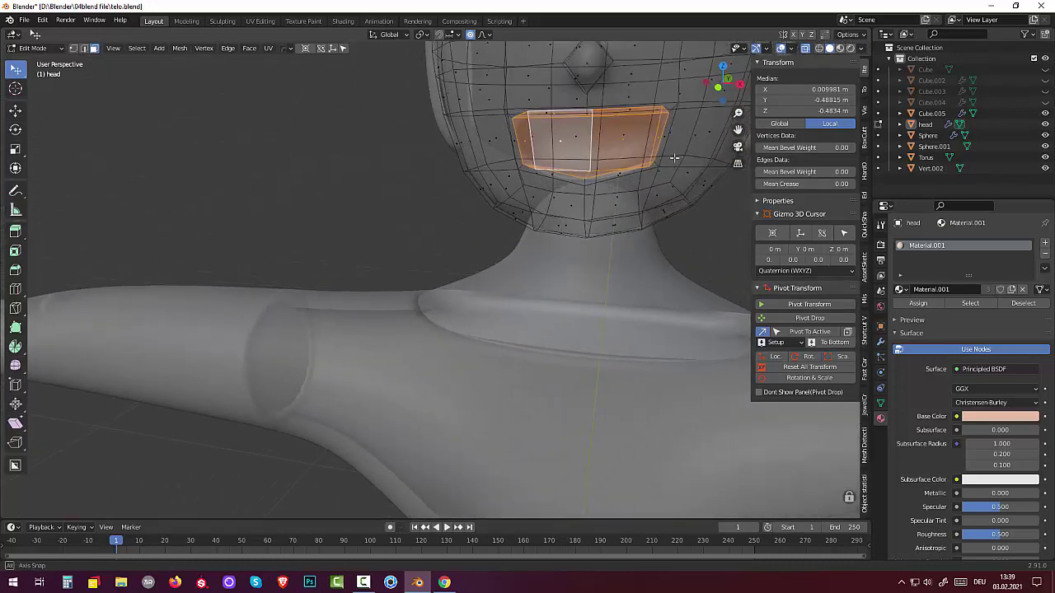
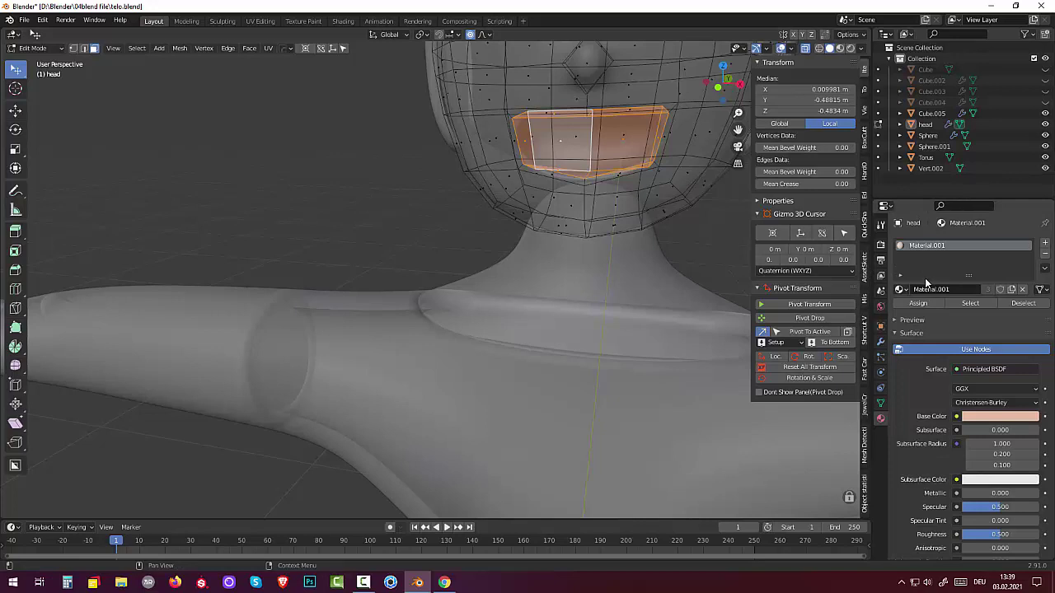
Add a new material slot to the head with Material.014 and give it a pale salmon-pink base colour
{"action": "left_click", "coordinate": [1045, 245]}
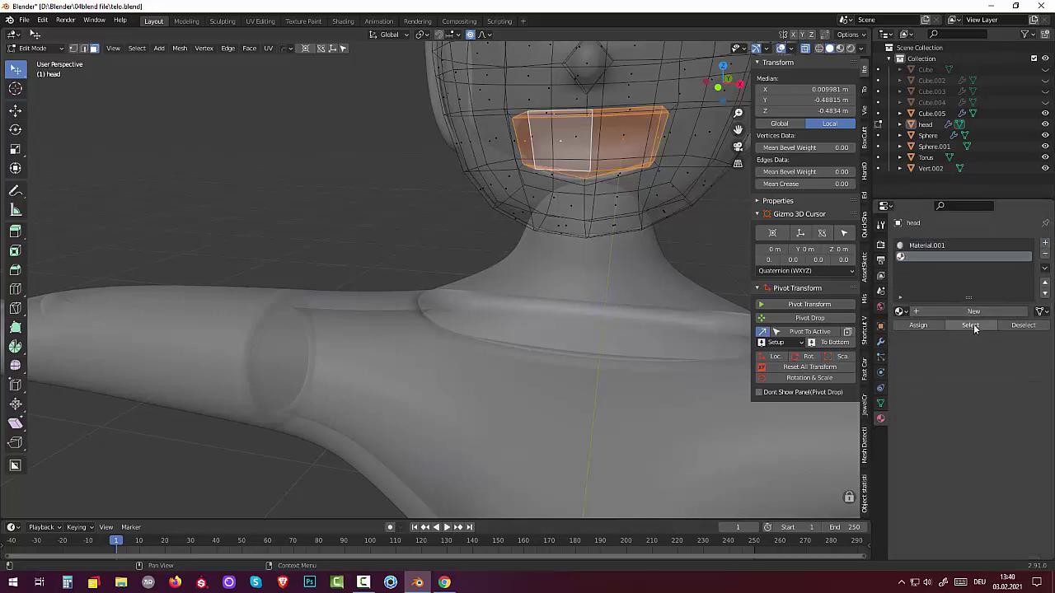
{"action": "left_click", "coordinate": [974, 313]}
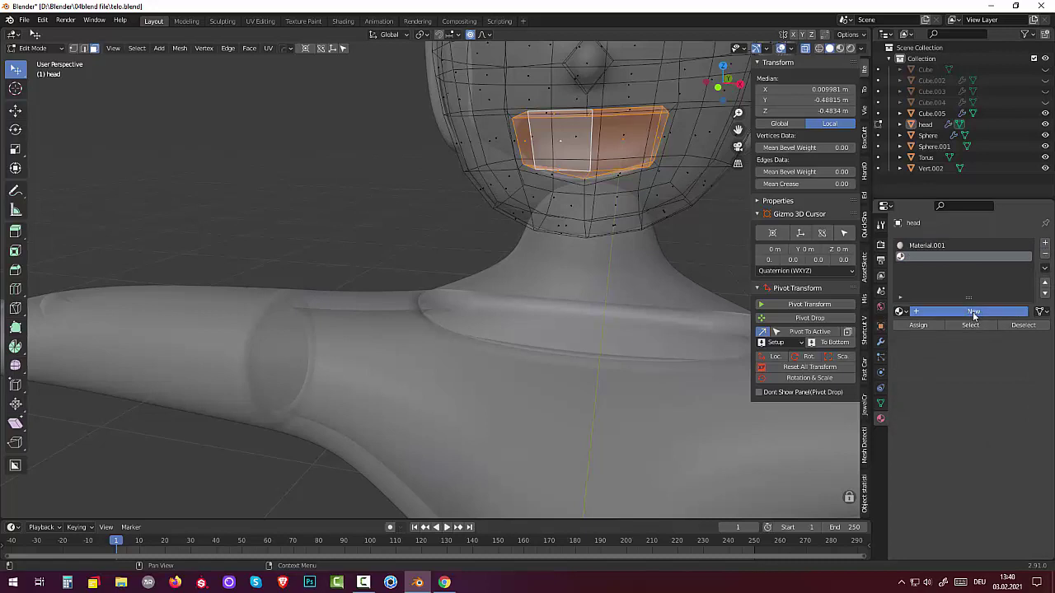
{"action": "left_click", "coordinate": [983, 441]}
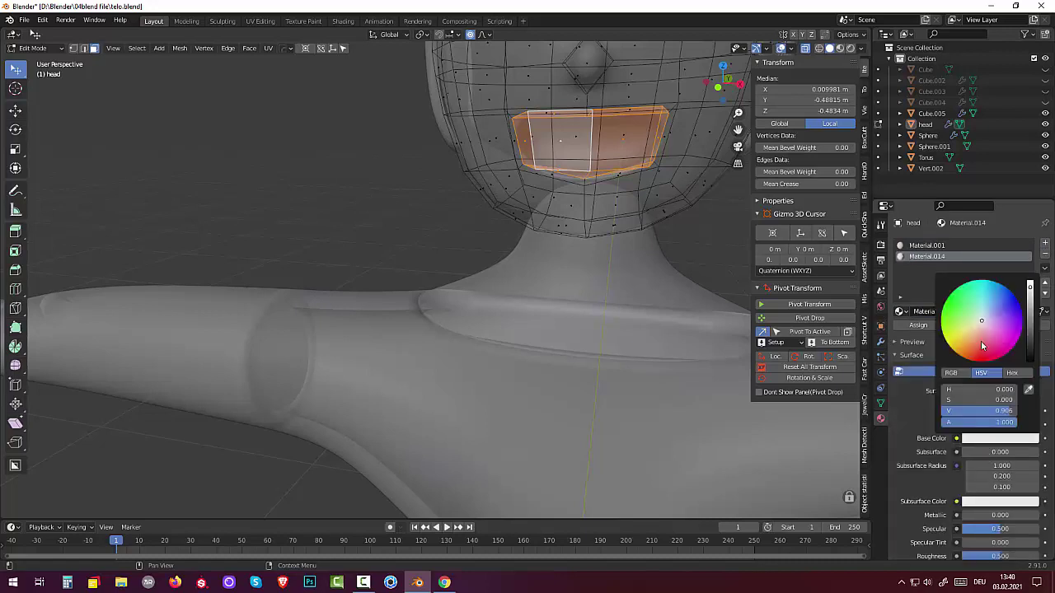
{"action": "left_click_drag", "start_coordinate": [981, 346], "coordinate": [978, 339]}
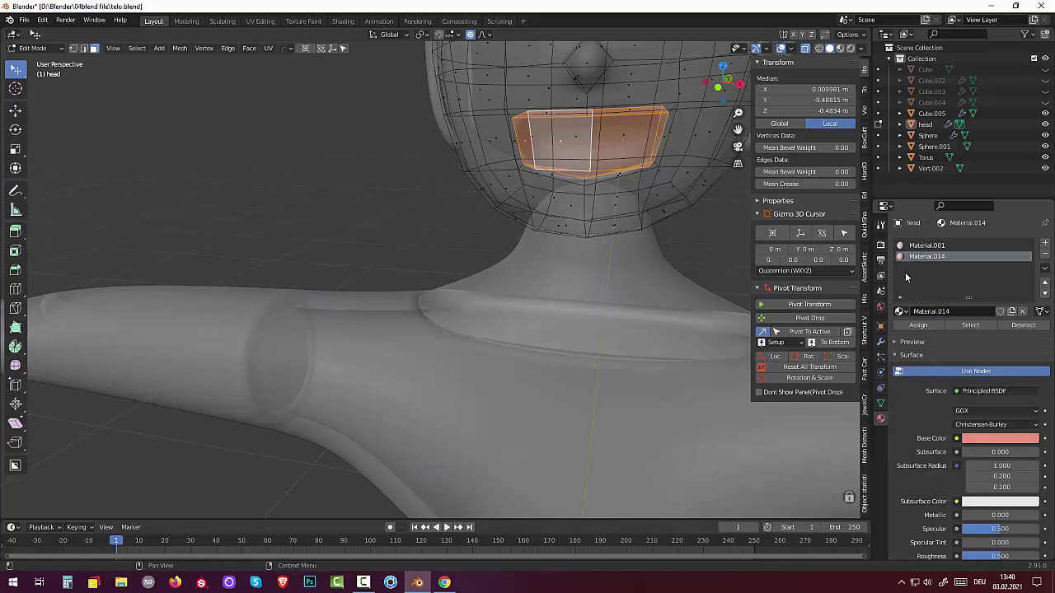
Compare the Material.001 and Material.014 slots, then deselect the mouth faces
{"action": "left_click", "coordinate": [953, 246]}
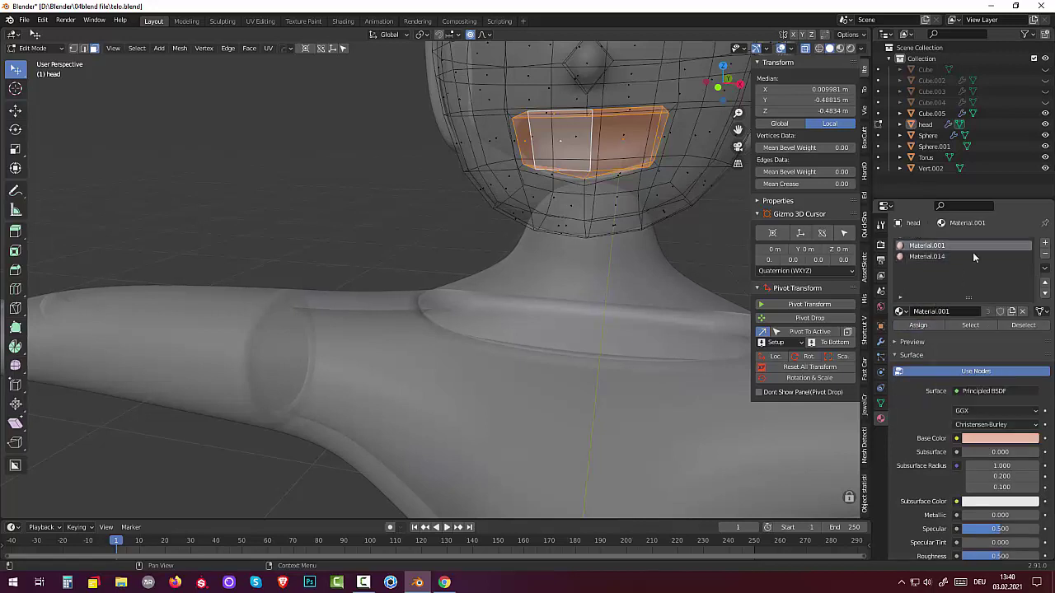
{"action": "left_click", "coordinate": [1045, 257]}
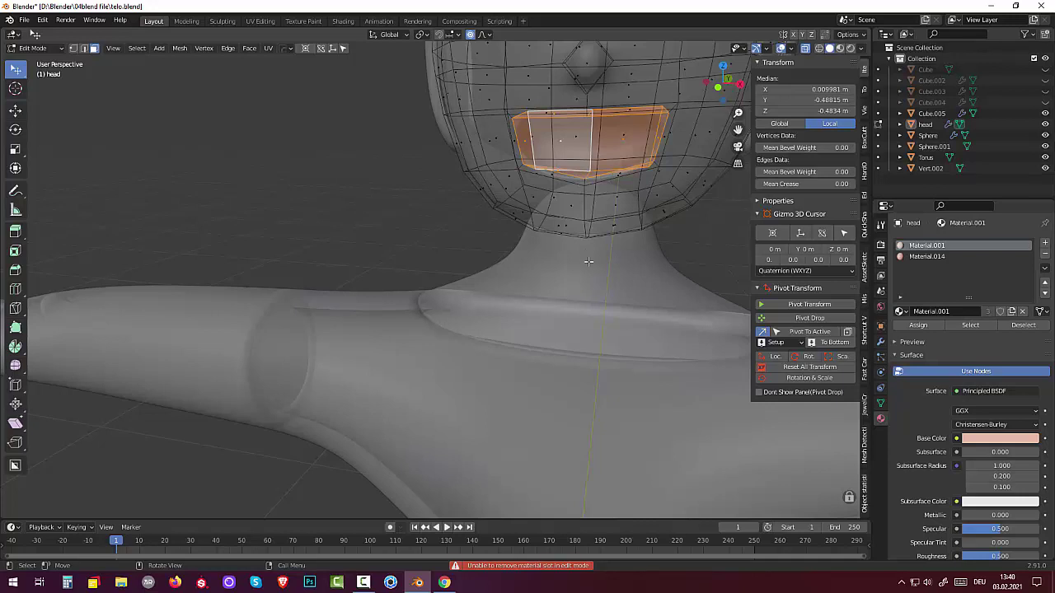
{"action": "left_click", "coordinate": [918, 256]}
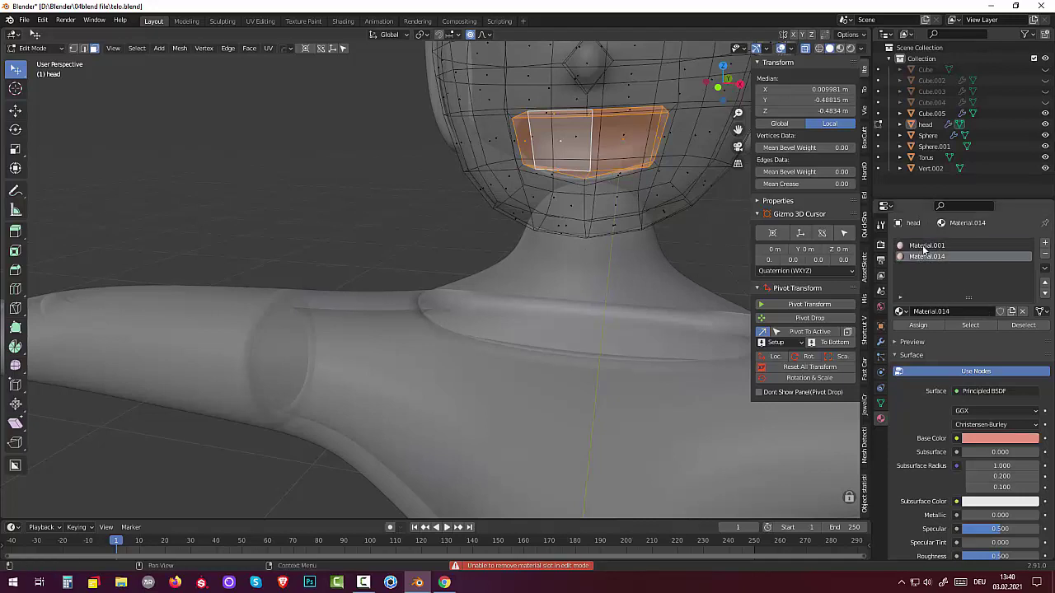
{"action": "left_click", "coordinate": [924, 247]}
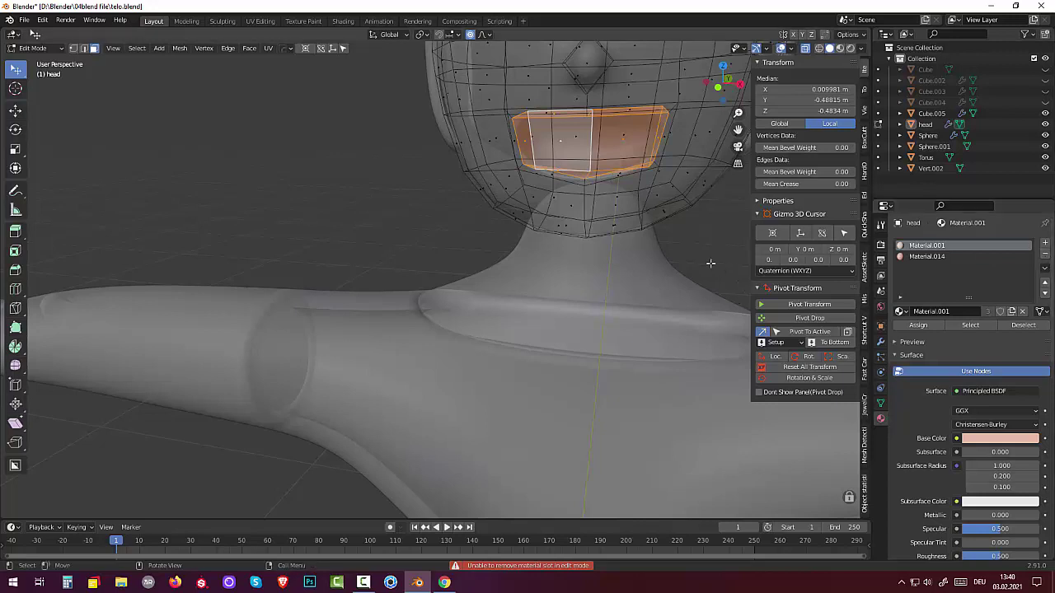
{"action": "key", "text": "alt+a"}
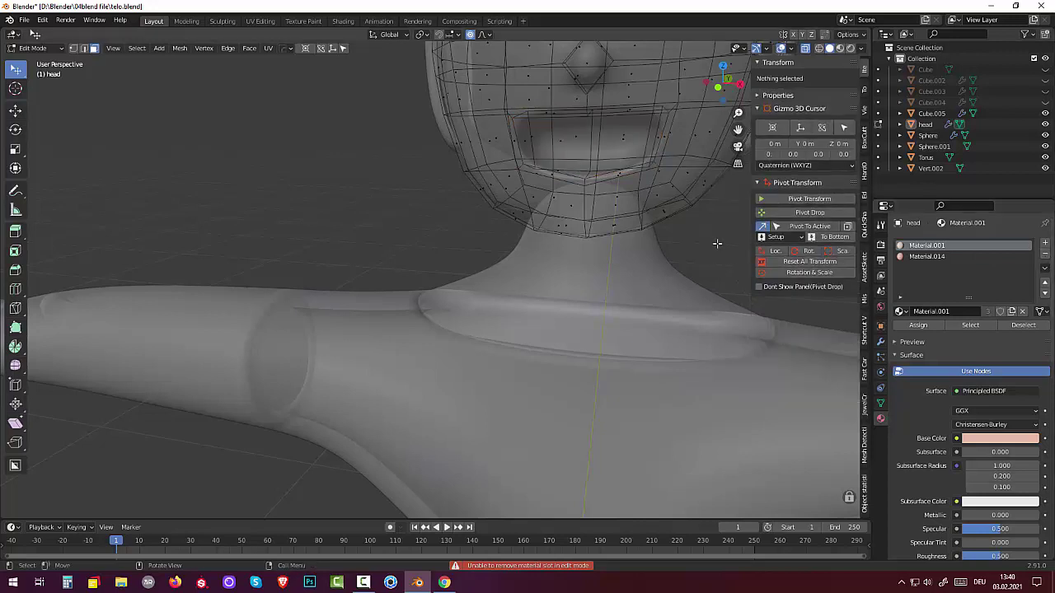
Switch the viewport to Material Preview shading and check the head's two material slots
{"action": "left_click", "coordinate": [839, 47]}
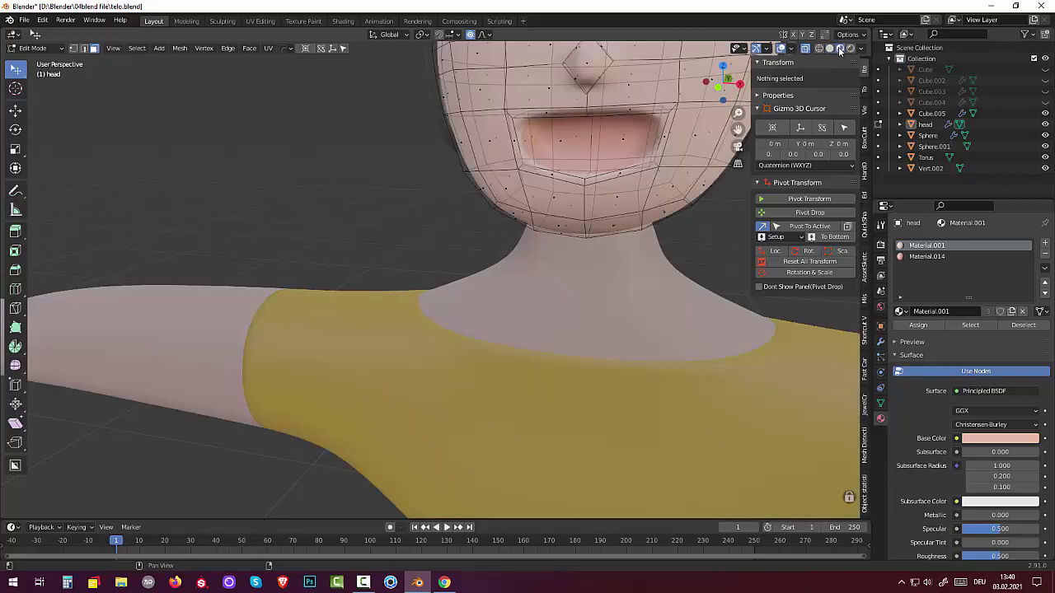
{"action": "left_click", "coordinate": [917, 256]}
{"action": "left_click", "coordinate": [925, 245]}
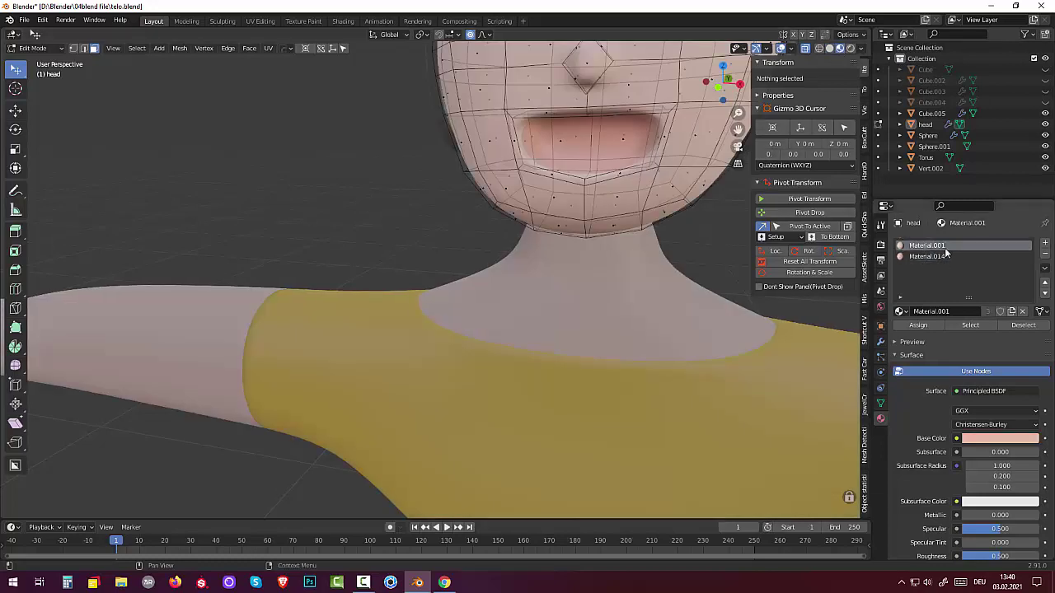
{"action": "left_click", "coordinate": [1044, 257]}
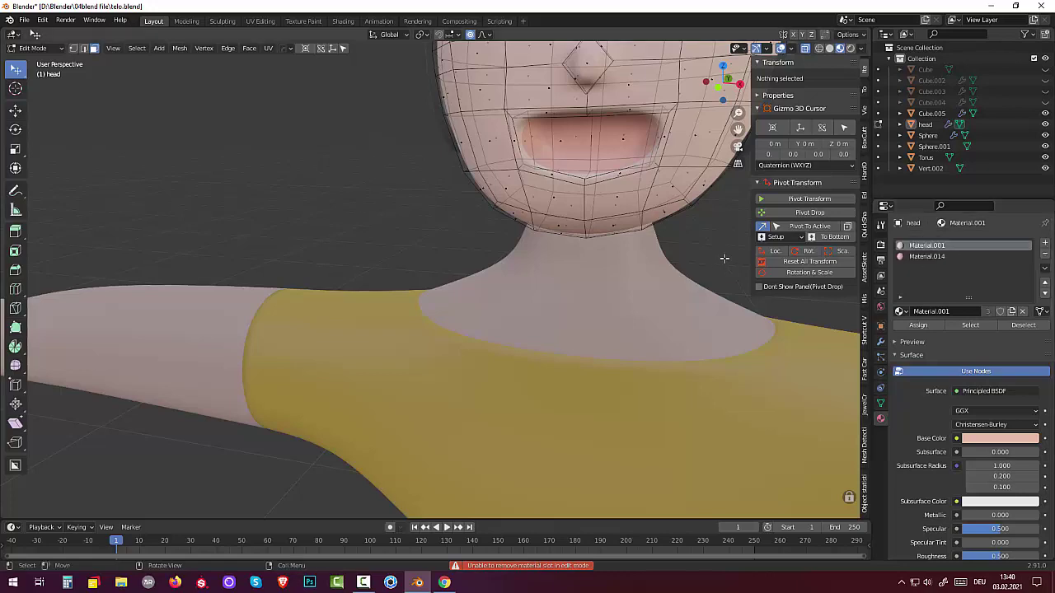
{"action": "scroll", "coordinate": [676, 203], "scroll_direction": "down", "scroll_amount": 3}
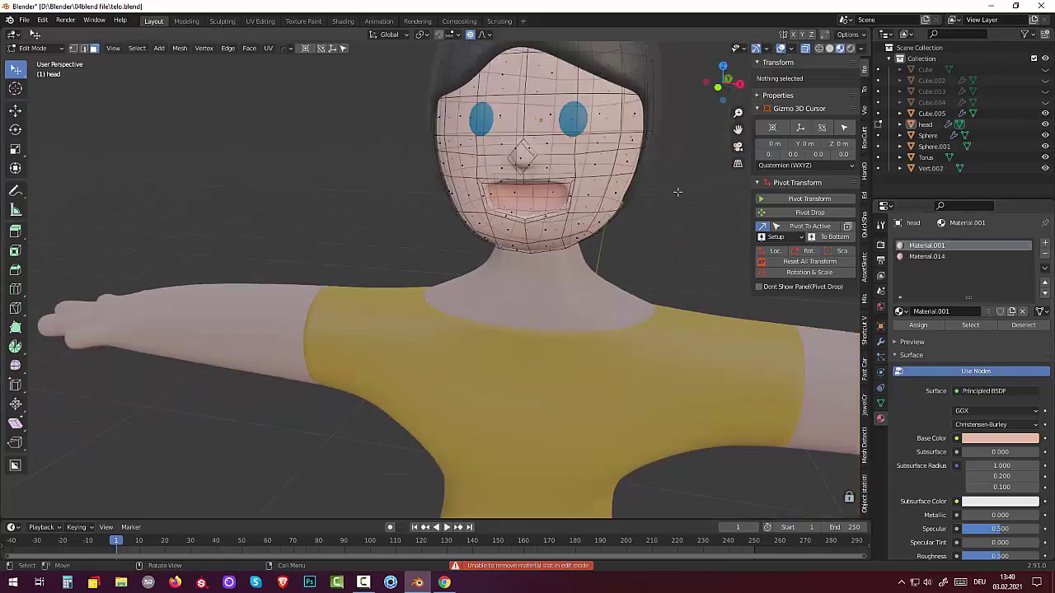
{"action": "middle_click_drag", "start_coordinate": [677, 192], "coordinate": [706, 181]}
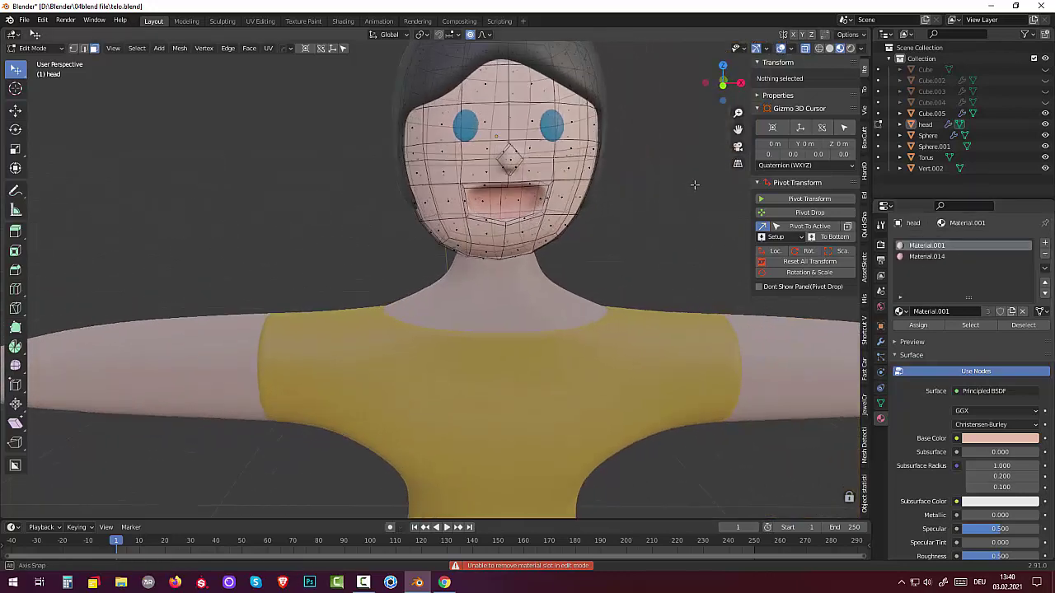
Unhide Cube and the teeth pieces Cube.002 through Cube.005 in the Outliner
{"action": "left_click", "coordinate": [1045, 70]}
{"action": "left_click", "coordinate": [1045, 80]}
{"action": "left_click", "coordinate": [1045, 90]}
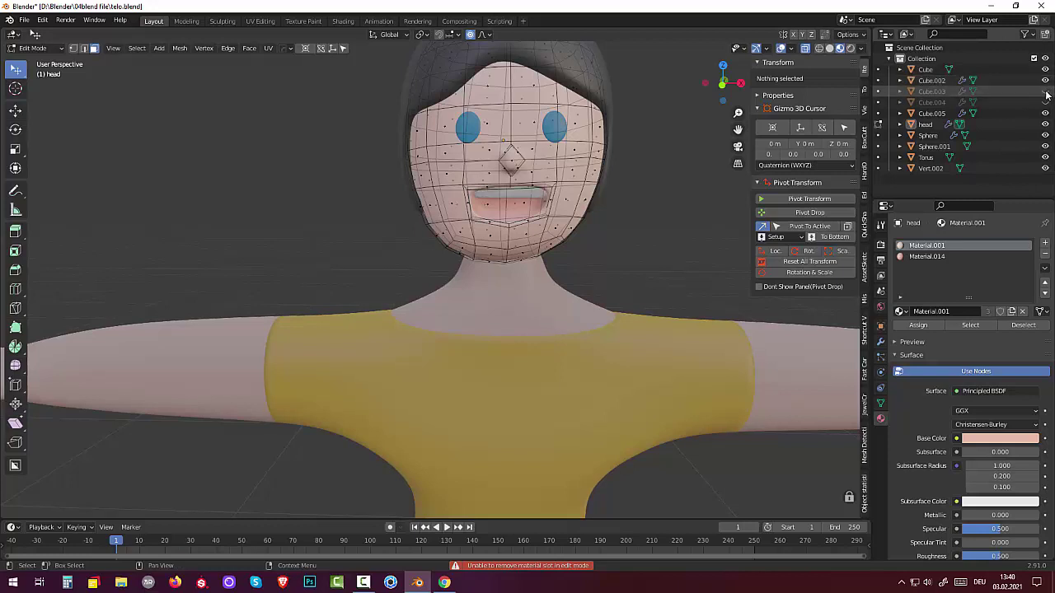
{"action": "left_click", "coordinate": [1046, 102]}
{"action": "left_click", "coordinate": [1045, 113]}
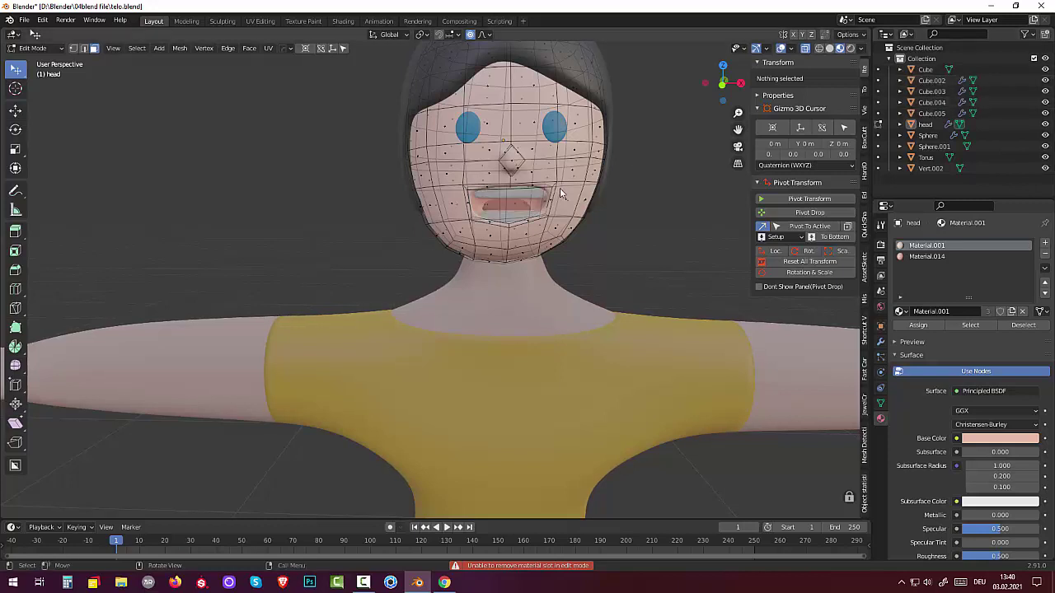
{"action": "middle_click_drag", "start_coordinate": [594, 197], "coordinate": [579, 207]}
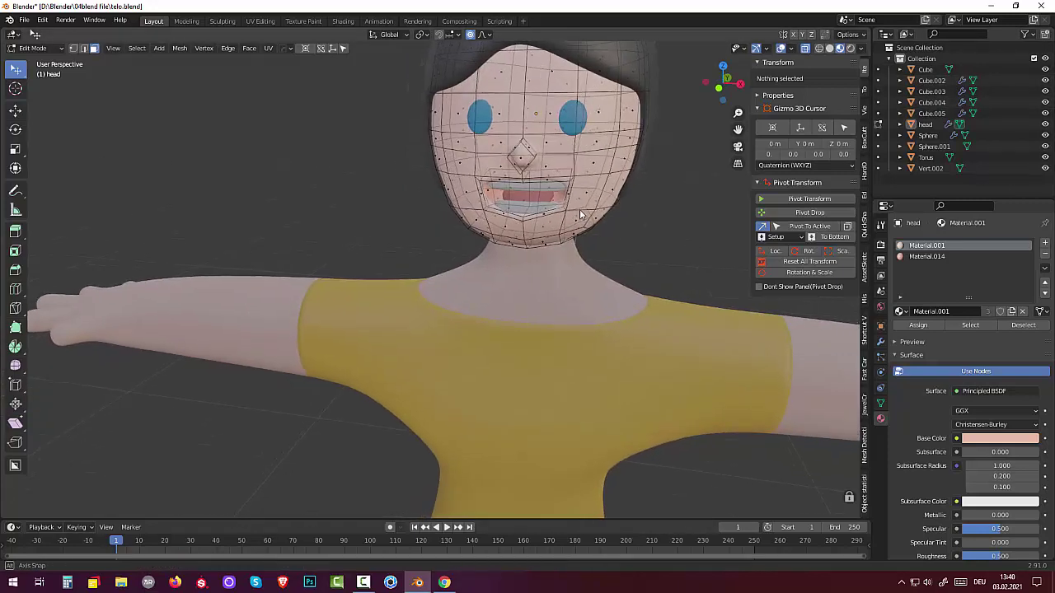
{"action": "scroll", "coordinate": [579, 209], "scroll_direction": "down", "scroll_amount": 3}
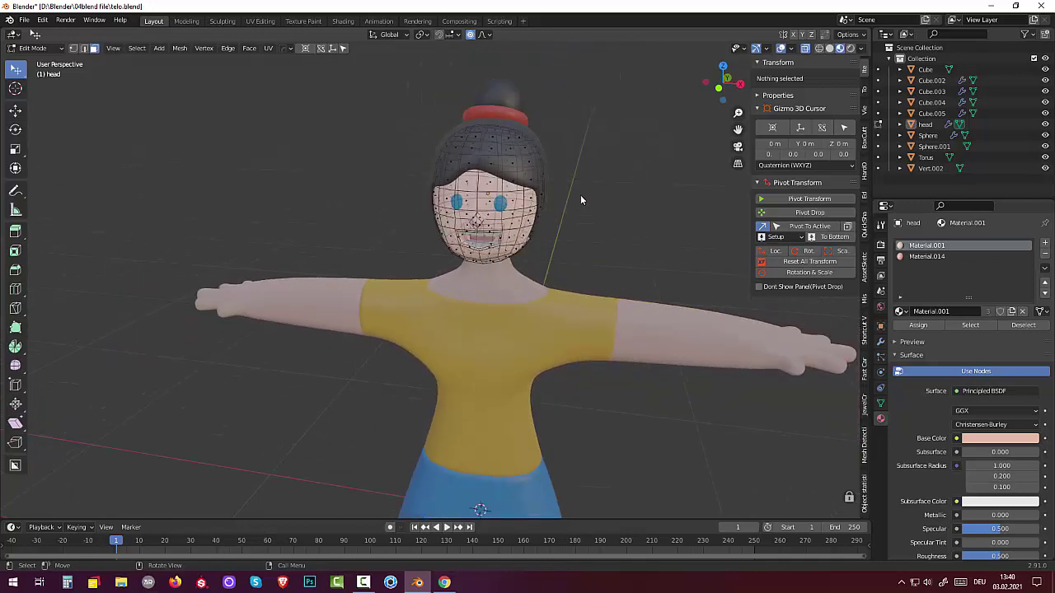
{"action": "mouse_move", "coordinate": [581, 198]}
{"action": "middle_mouse_down"}
{"action": "mouse_move", "coordinate": [676, 157]}
{"action": "mouse_move", "coordinate": [552, 181]}
{"action": "mouse_move", "coordinate": [603, 174]}
{"action": "middle_mouse_up"}
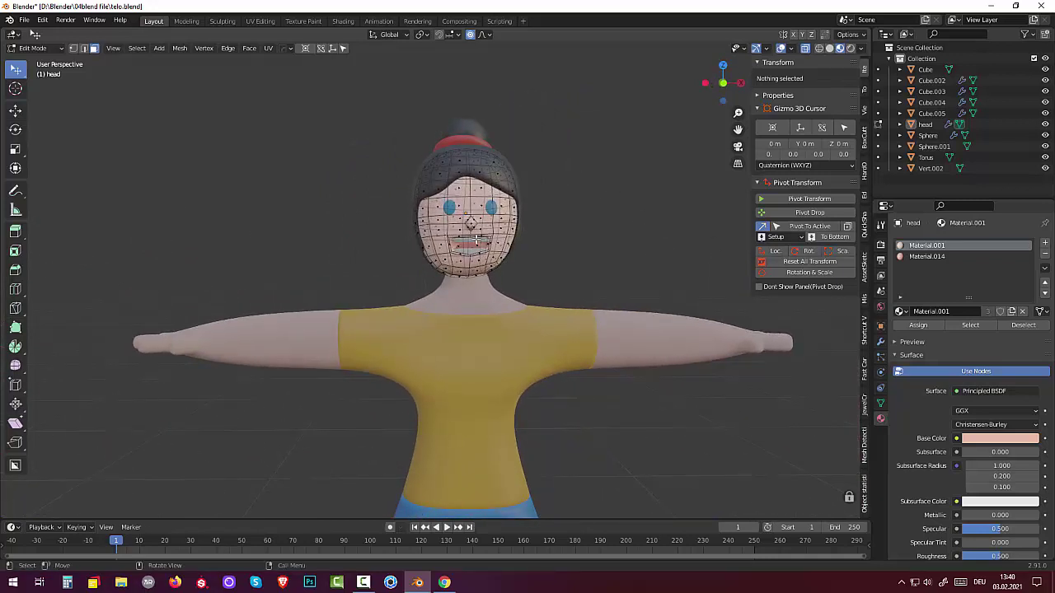
Check the mouth faces' material, then return the head to Object Mode
{"action": "key", "text": "l"}
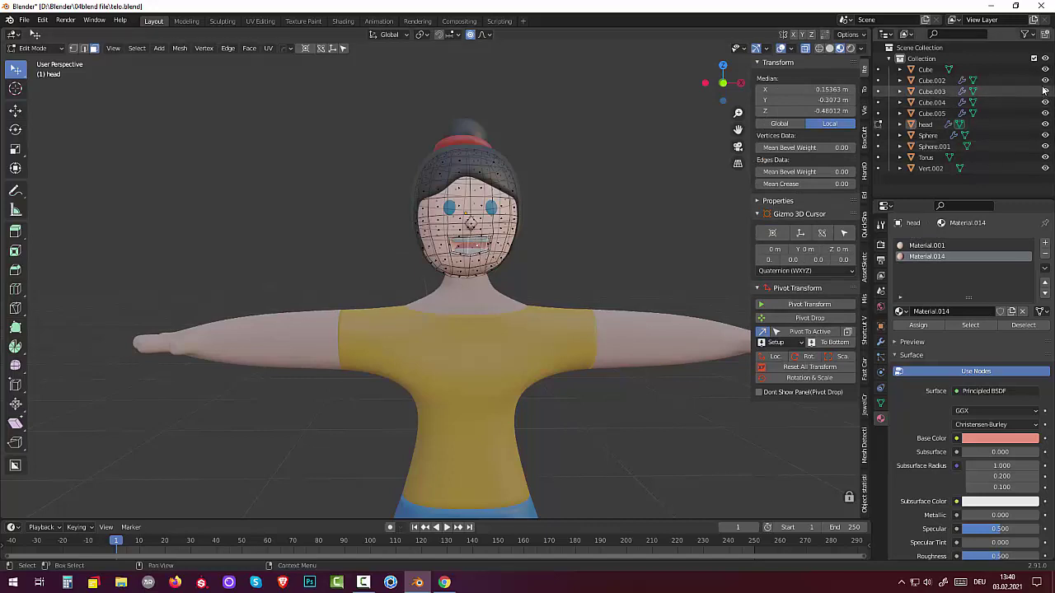
{"action": "left_click", "coordinate": [552, 274]}
{"action": "scroll", "coordinate": [552, 270], "scroll_direction": "down", "scroll_amount": 3}
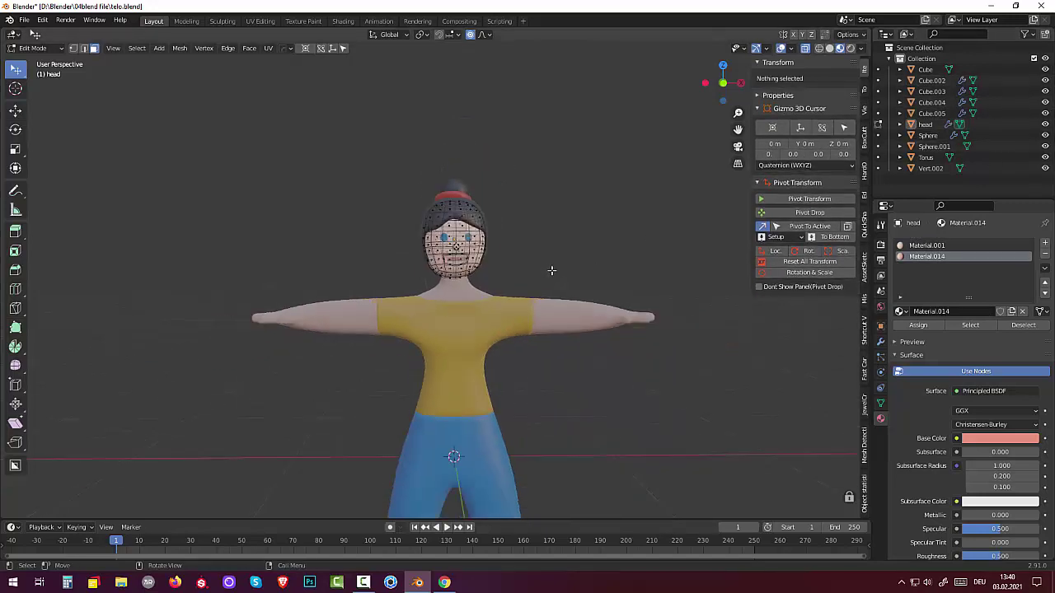
{"action": "left_click", "coordinate": [43, 48]}
{"action": "left_click", "coordinate": [47, 69]}
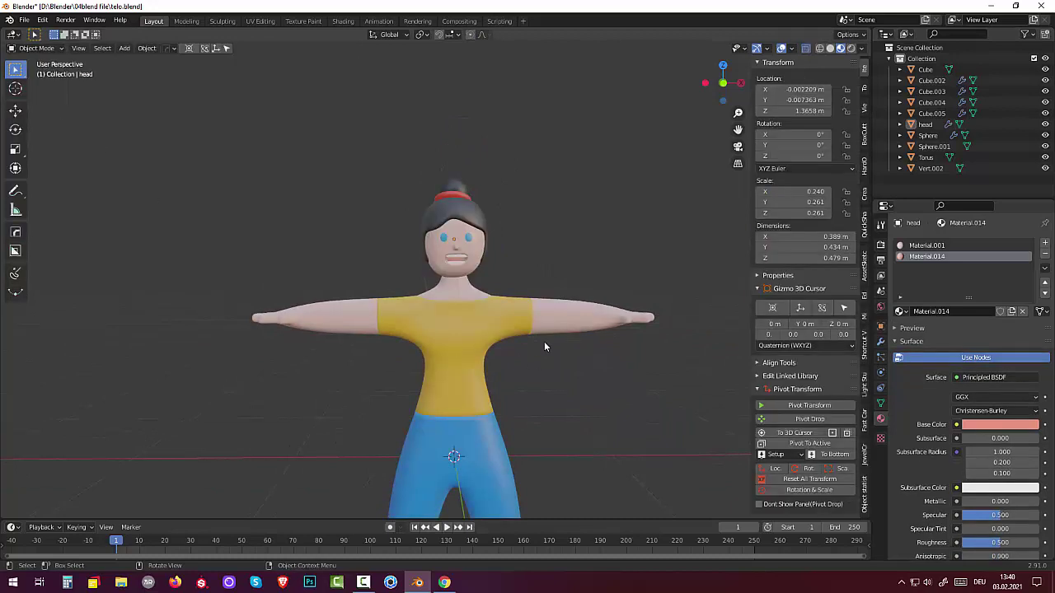
{"action": "scroll", "coordinate": [544, 341], "scroll_direction": "down", "scroll_amount": 1}
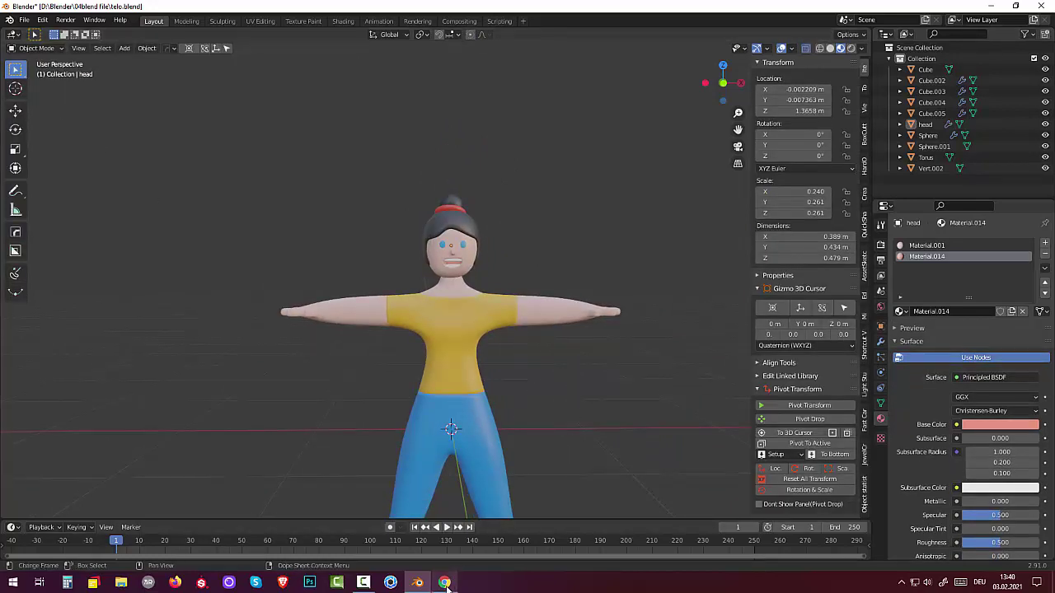
{"action": "mouse_move", "coordinate": [363, 583]}
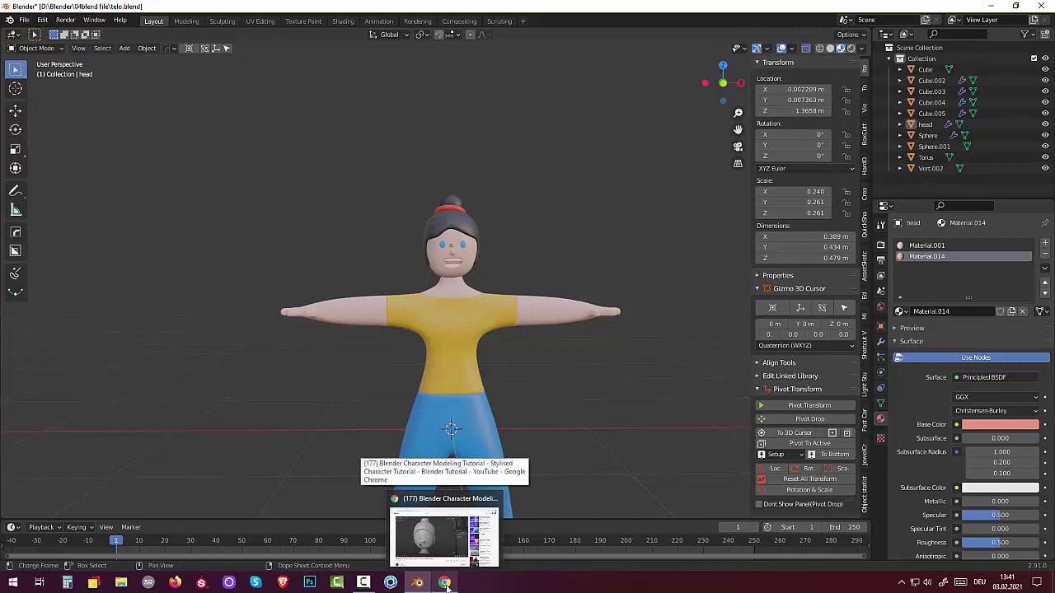
Zoom in closer on the character and bring up the Add mesh menu
{"action": "left_click", "coordinate": [363, 583]}
{"action": "scroll", "coordinate": [511, 264], "scroll_direction": "up", "scroll_amount": 2}
{"action": "middle_click_drag", "start_coordinate": [503, 272], "coordinate": [523, 260]}
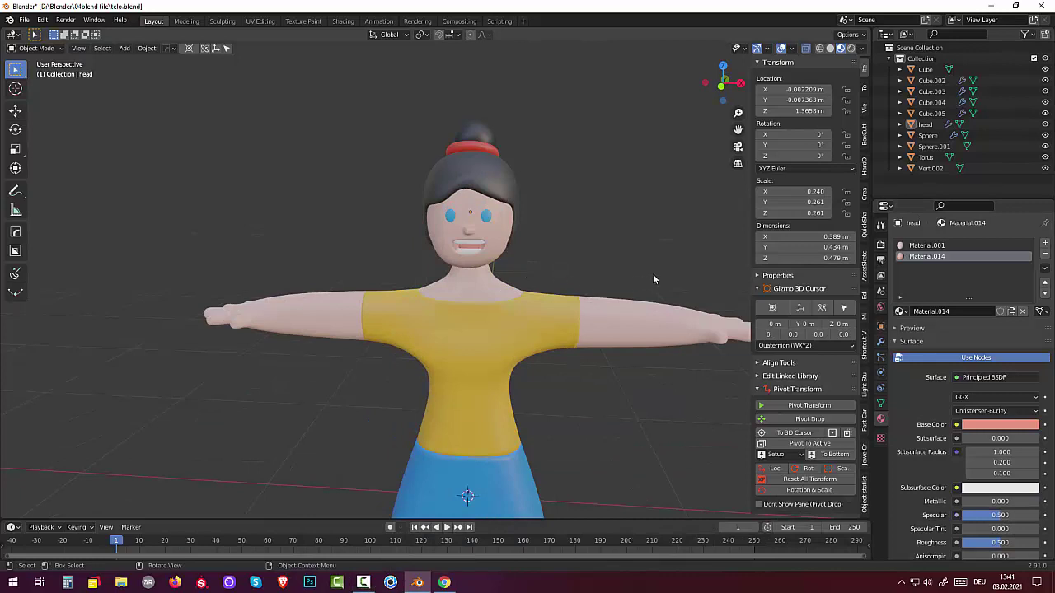
{"action": "key", "text": "shift+a"}
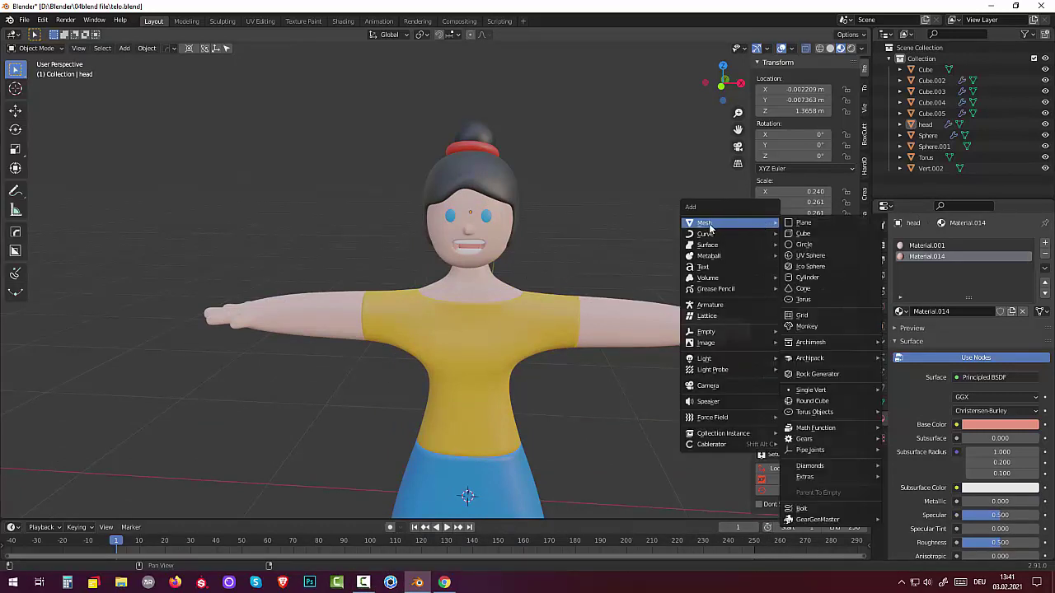
Add a cube, shrink it to a tiny size and lift it along Z to head height
{"action": "left_click", "coordinate": [819, 235]}
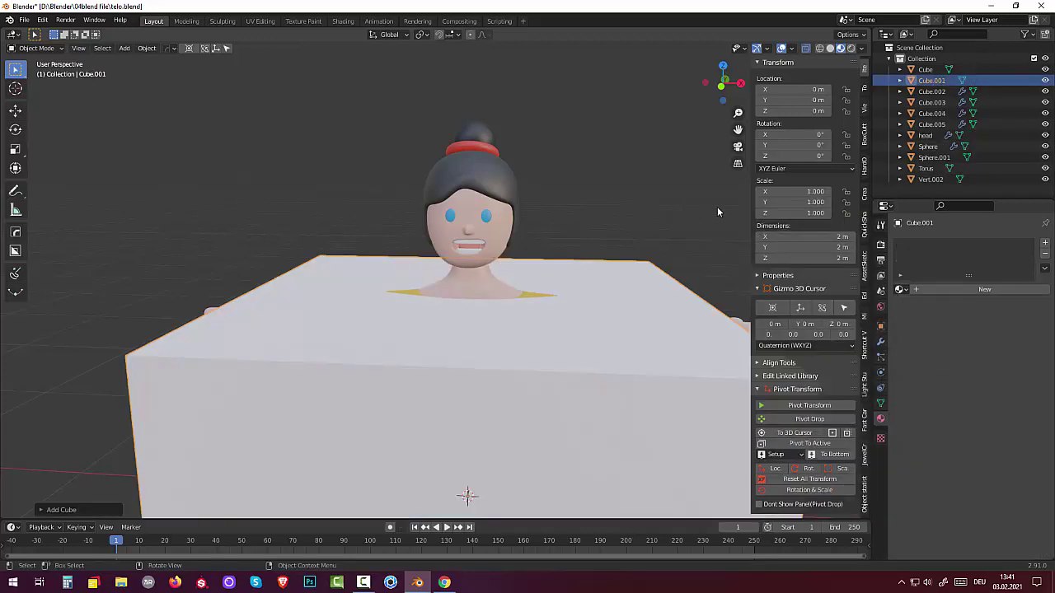
{"action": "key", "text": "s"}
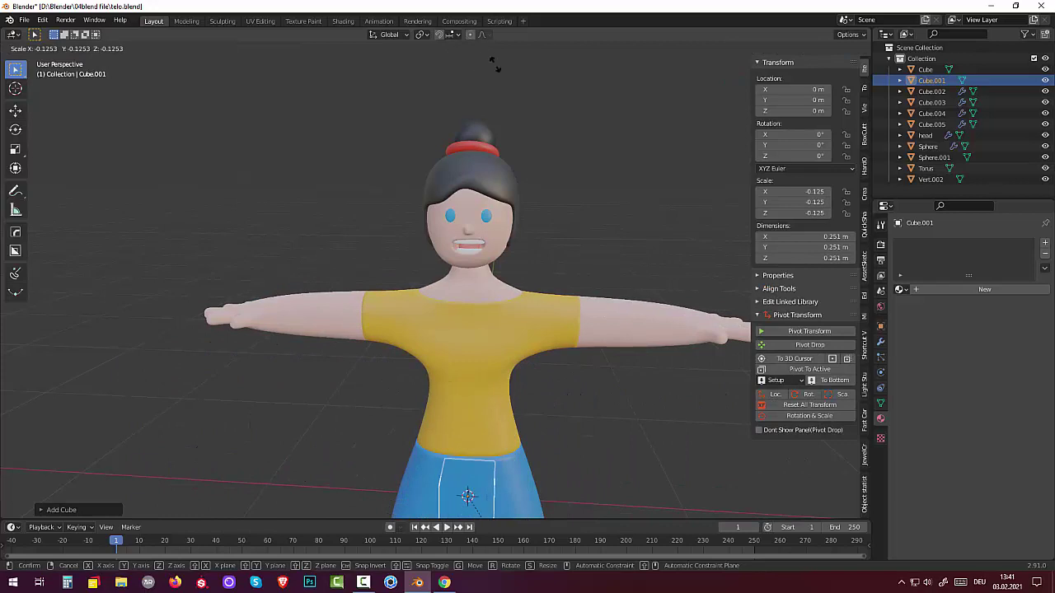
{"action": "left_click", "coordinate": [472, 502]}
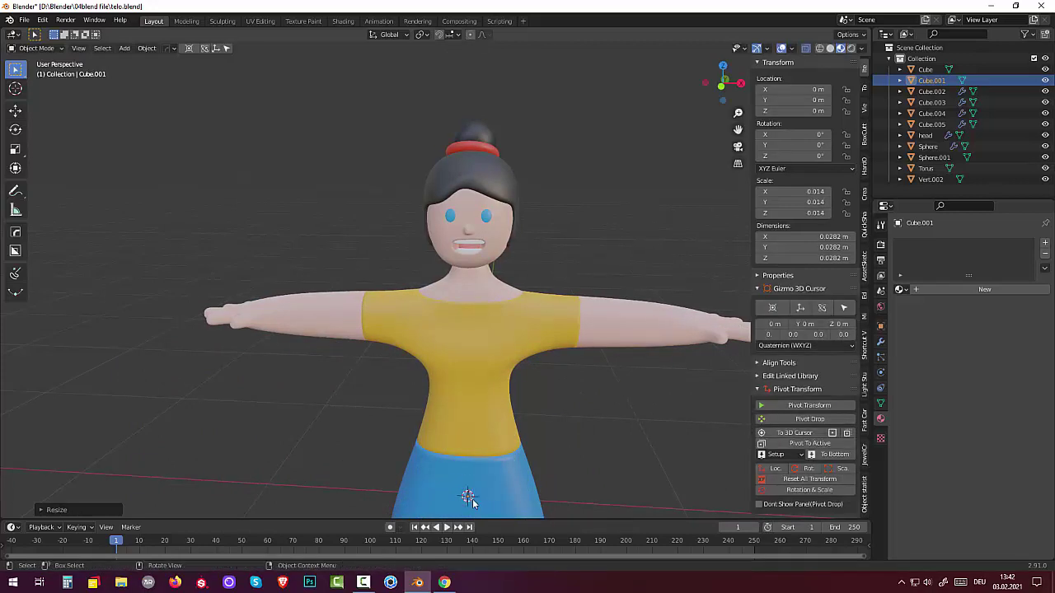
{"action": "key", "text": "g"}
{"action": "key", "text": "z"}
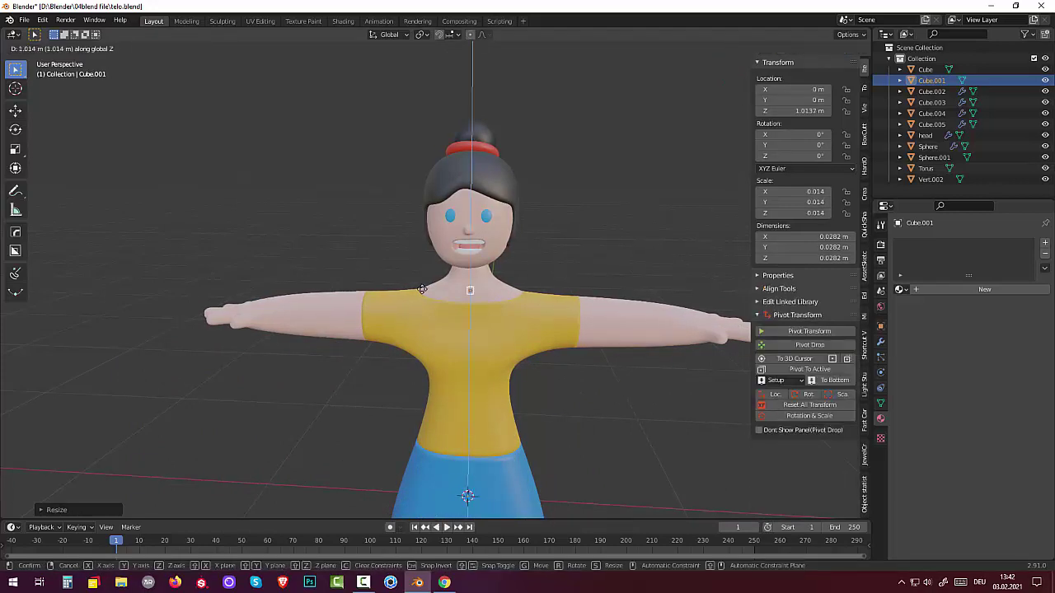
{"action": "left_click", "coordinate": [437, 226]}
Move the small cube along Y so it sits in front of the face
{"action": "middle_click_drag", "start_coordinate": [437, 226], "coordinate": [372, 224]}
{"action": "key", "text": "g"}
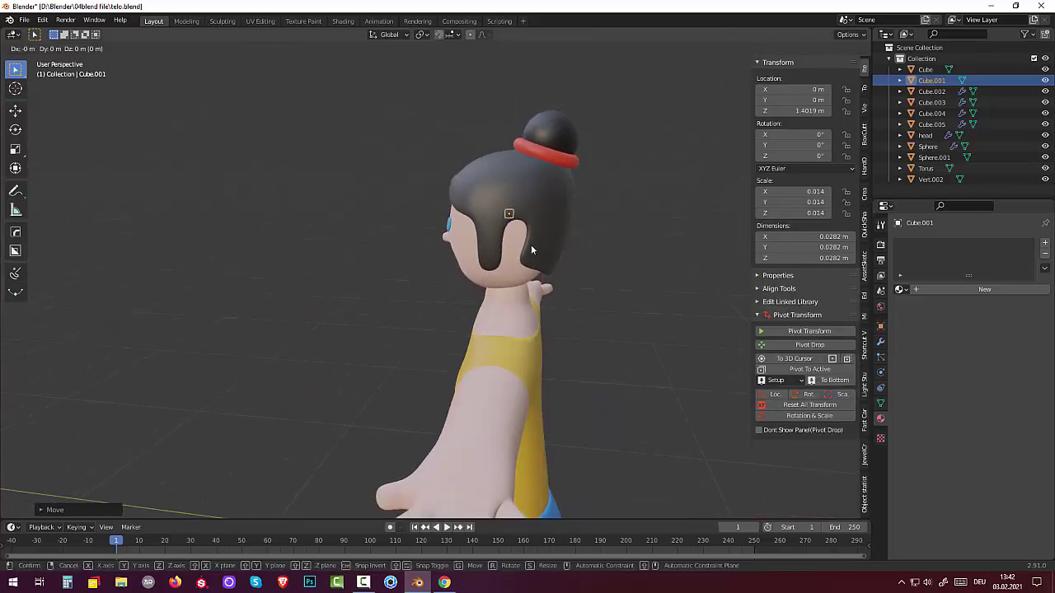
{"action": "key", "text": "y"}
{"action": "left_click", "coordinate": [464, 241]}
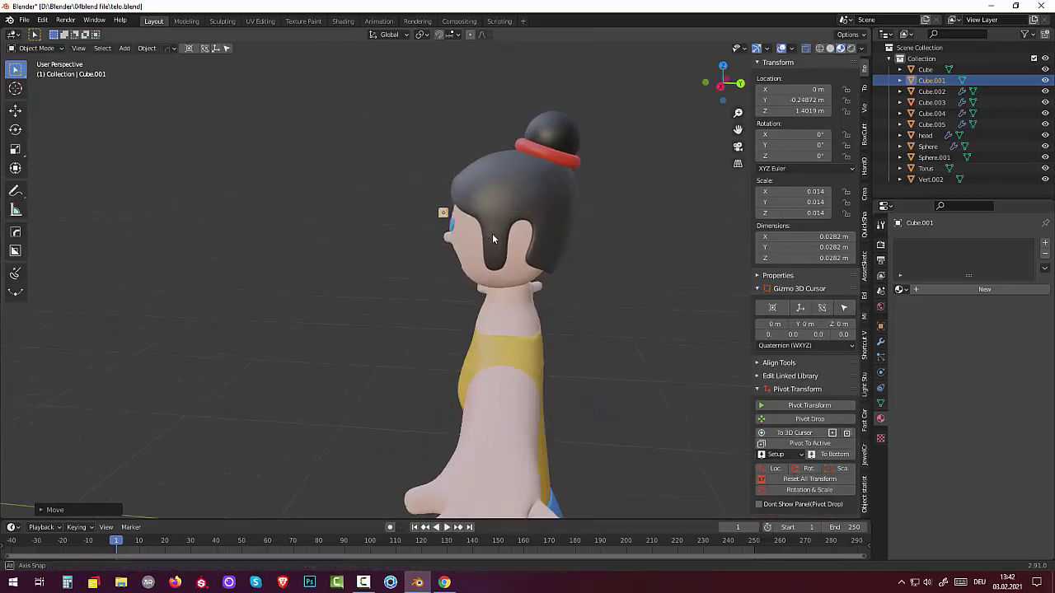
{"action": "middle_click_drag", "start_coordinate": [463, 241], "coordinate": [623, 224]}
{"action": "scroll", "coordinate": [511, 235], "scroll_direction": "up", "scroll_amount": 4}
{"action": "mouse_move", "coordinate": [511, 235]}
{"action": "middle_mouse_down"}
{"action": "mouse_move", "coordinate": [522, 220]}
{"action": "mouse_move", "coordinate": [506, 242]}
{"action": "middle_mouse_up"}
Scale Cube.001 down and stretch it along X into a thin bar about 0.0712 m wide
{"action": "left_click", "coordinate": [533, 105]}
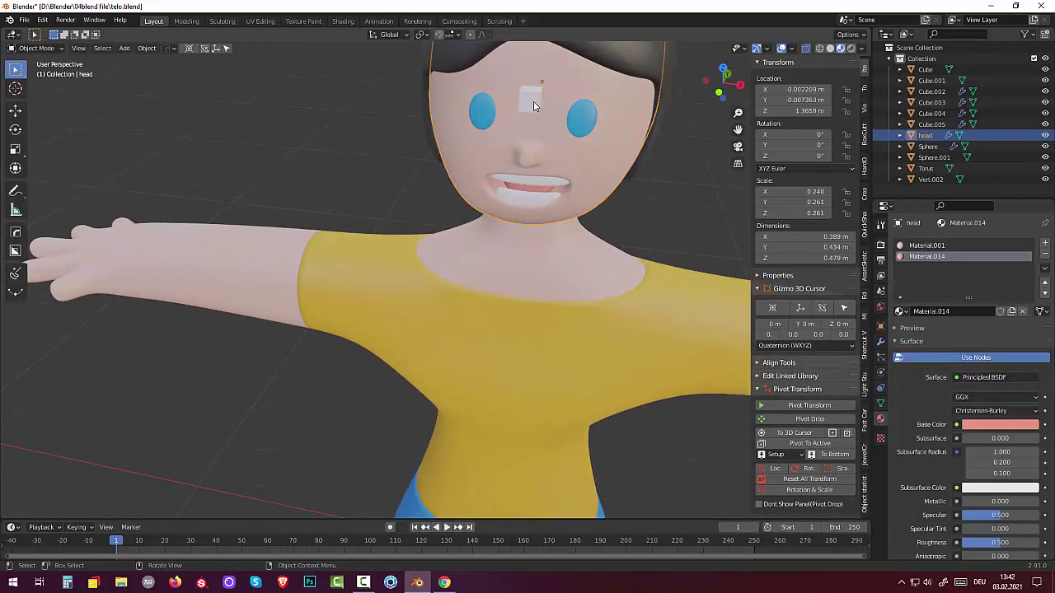
{"action": "left_click", "coordinate": [536, 104]}
{"action": "middle_click_drag", "start_coordinate": [530, 94], "coordinate": [530, 87]}
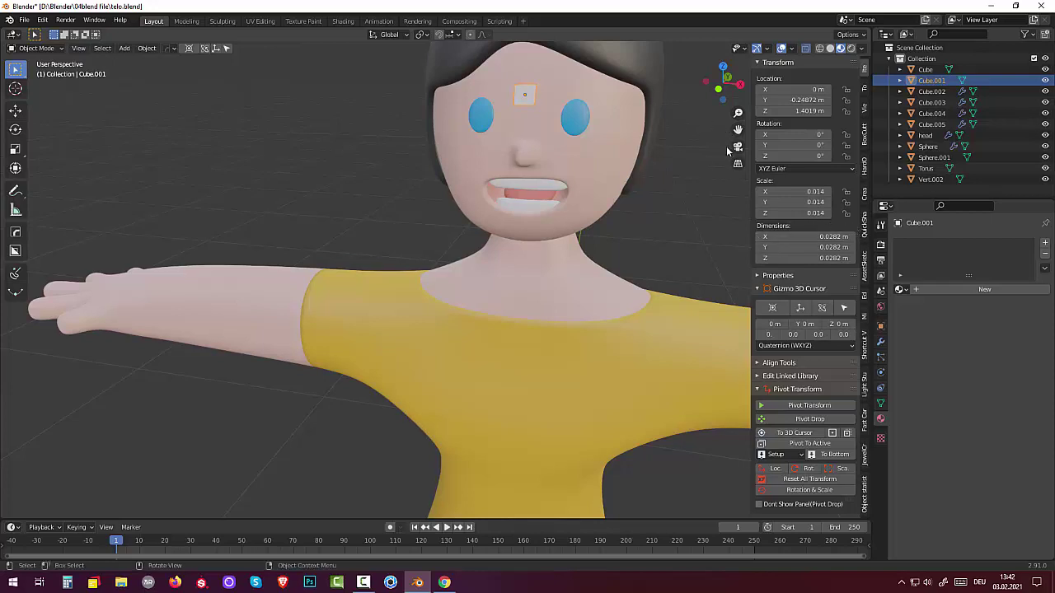
{"action": "key", "text": "s"}
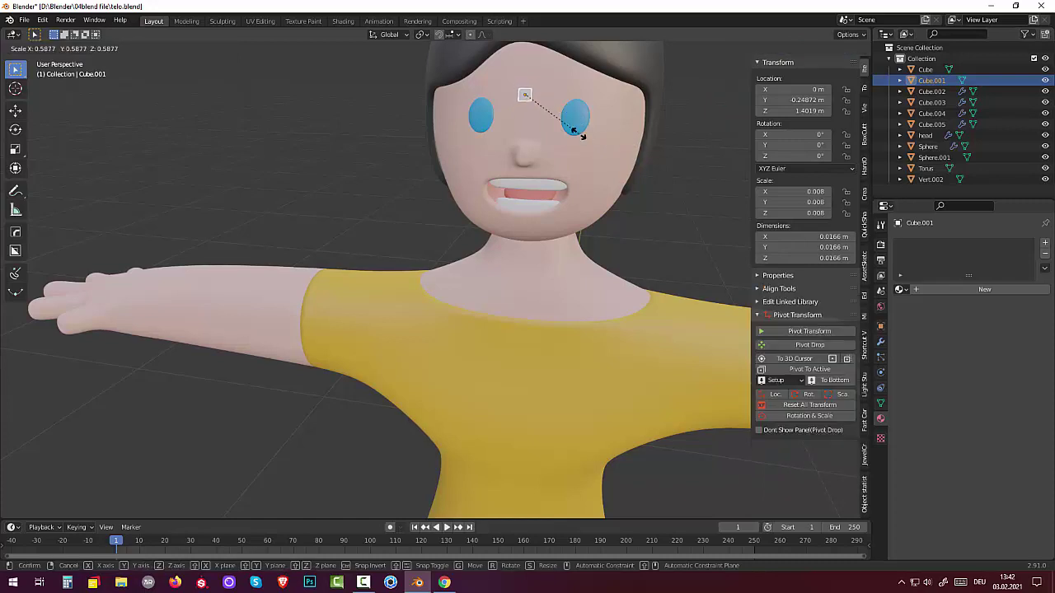
{"action": "left_click", "coordinate": [593, 135]}
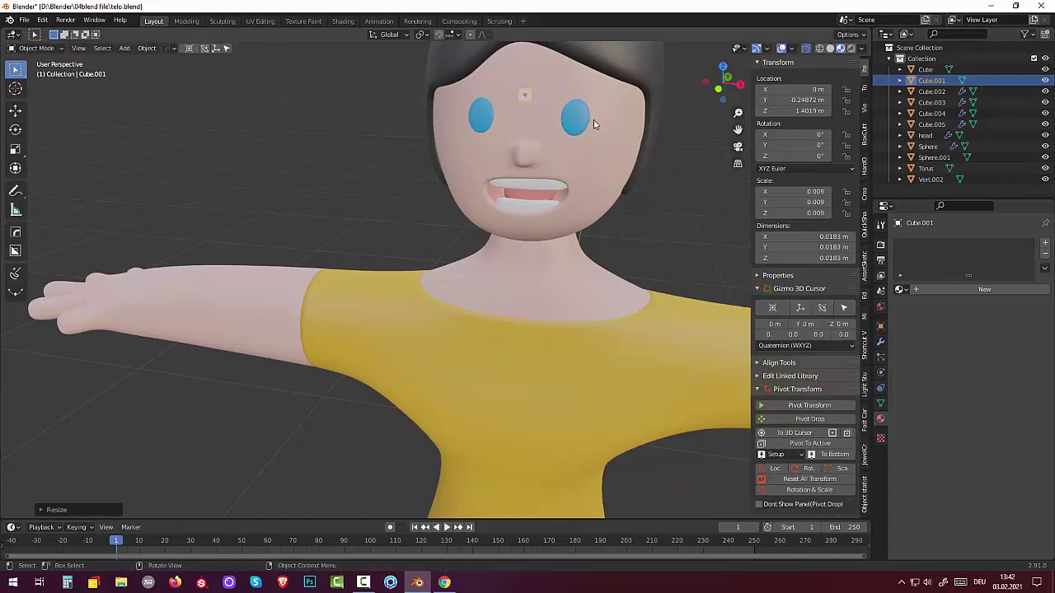
{"action": "key", "text": "s"}
{"action": "key", "text": "x"}
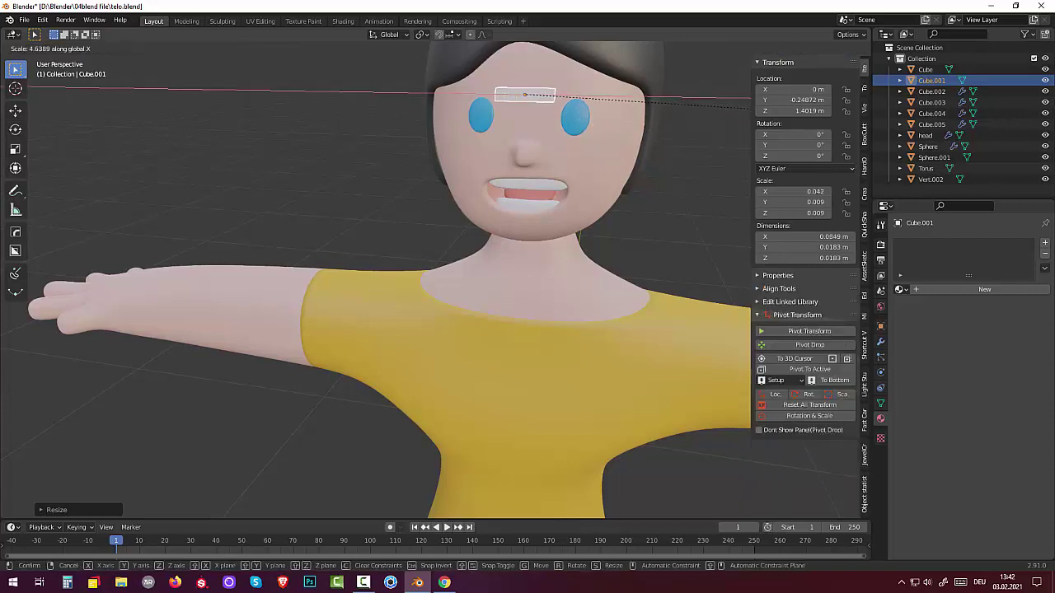
{"action": "left_click", "coordinate": [692, 102]}
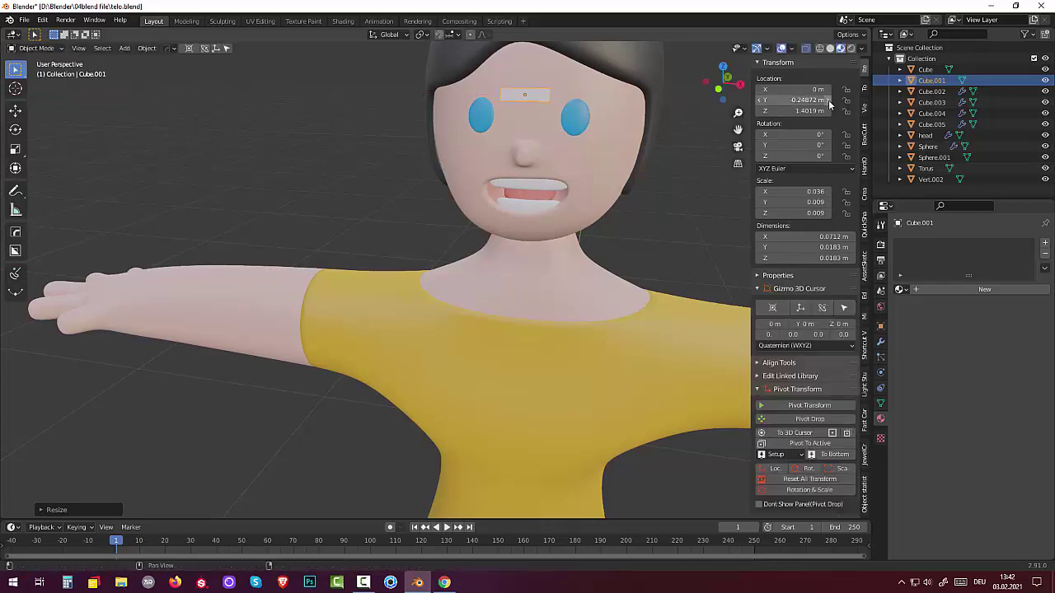
{"action": "middle_click_drag", "start_coordinate": [692, 102], "coordinate": [605, 119]}
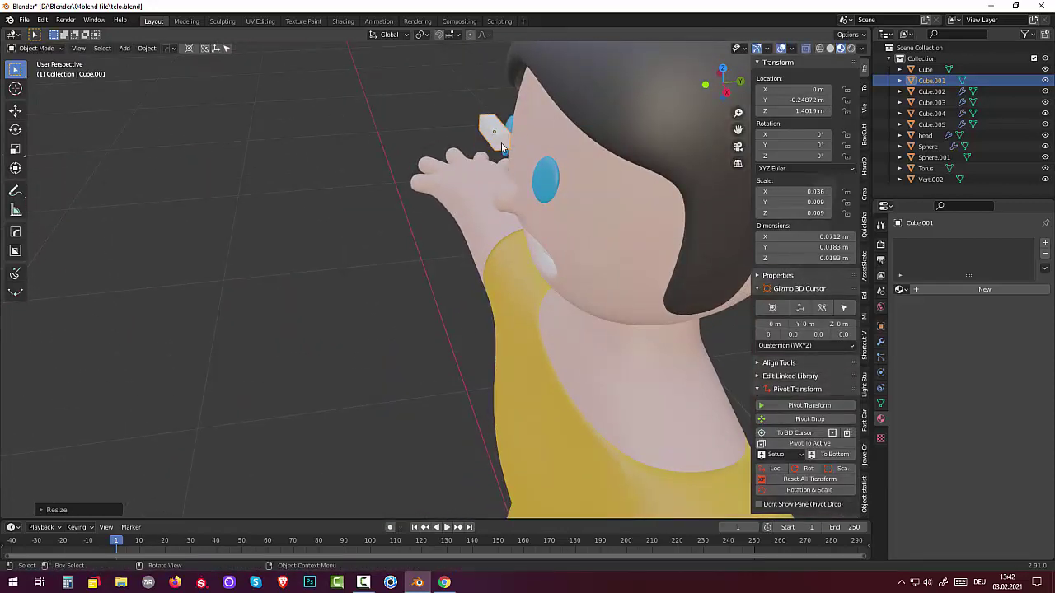
In Edit Mode, scale the bar's selected face to 0.663 with smooth proportional falloff of size 0.07
{"action": "key", "text": "Tab"}
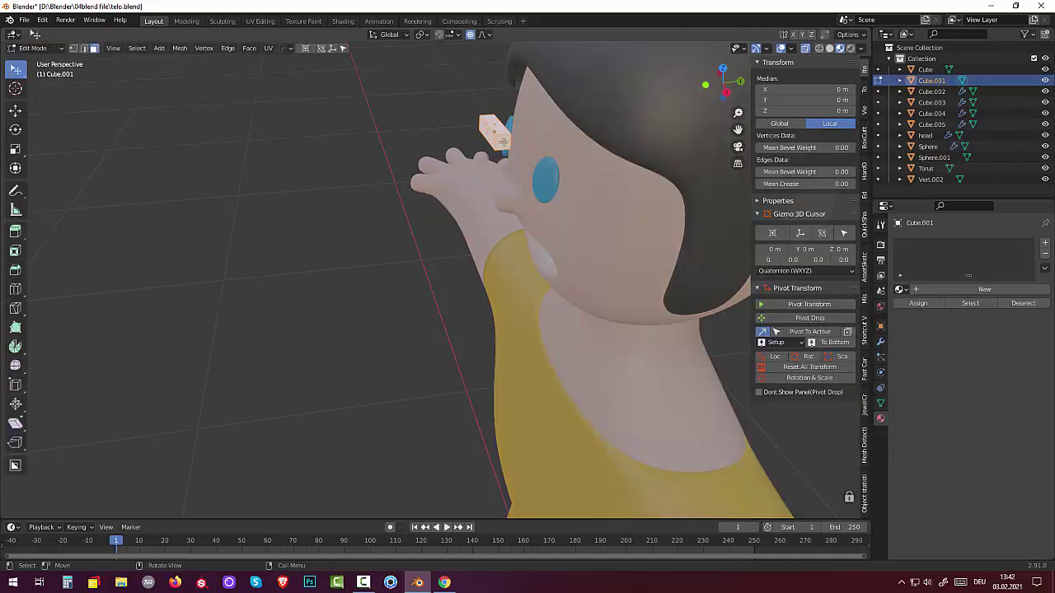
{"action": "middle_click_drag", "start_coordinate": [582, 147], "coordinate": [683, 137]}
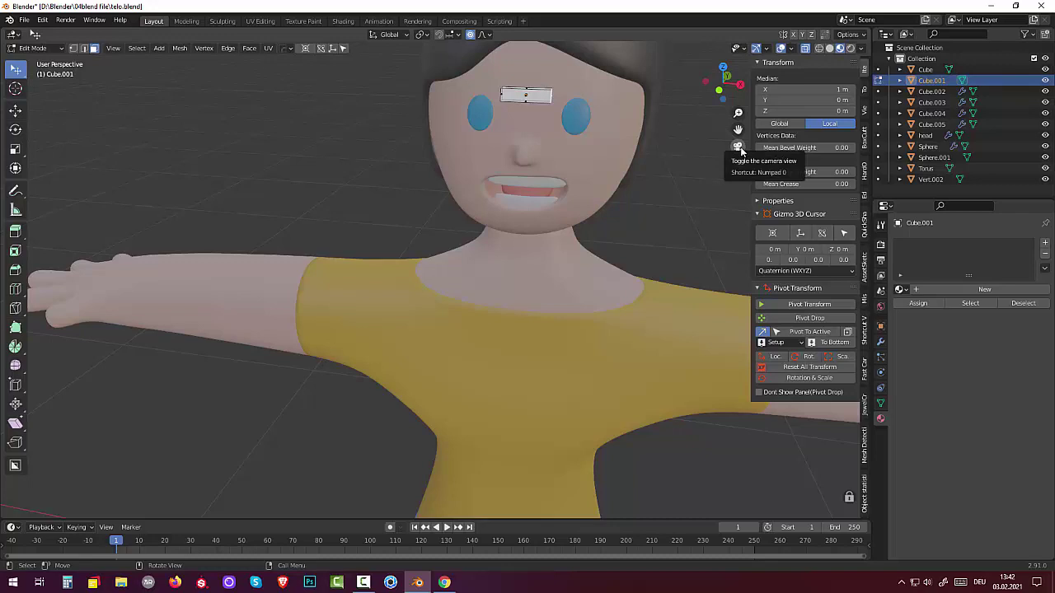
{"action": "key", "text": "s"}
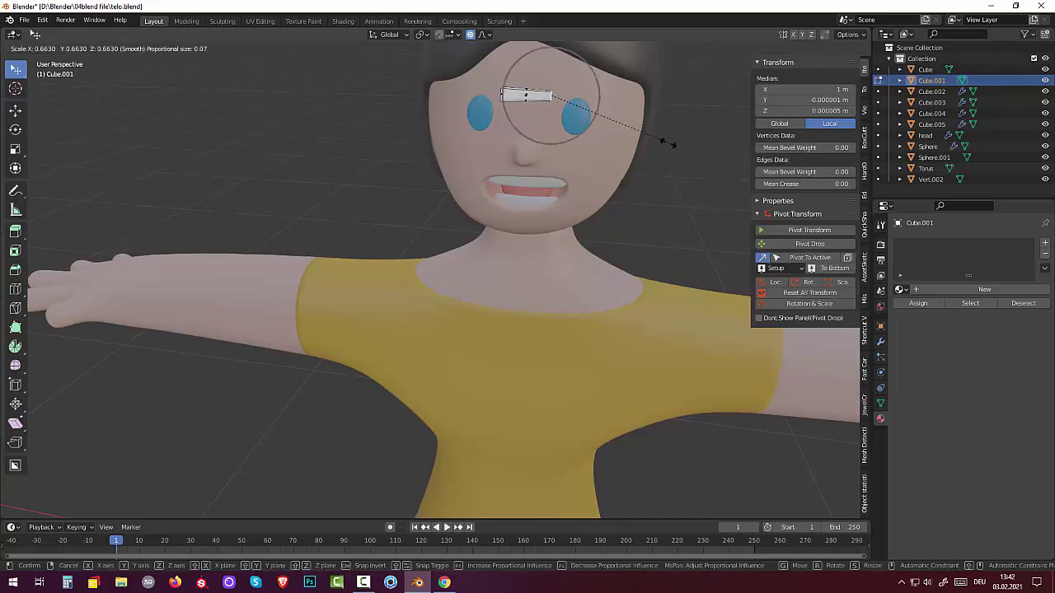
{"action": "left_click", "coordinate": [659, 136]}
{"action": "middle_click_drag", "start_coordinate": [655, 138], "coordinate": [629, 161]}
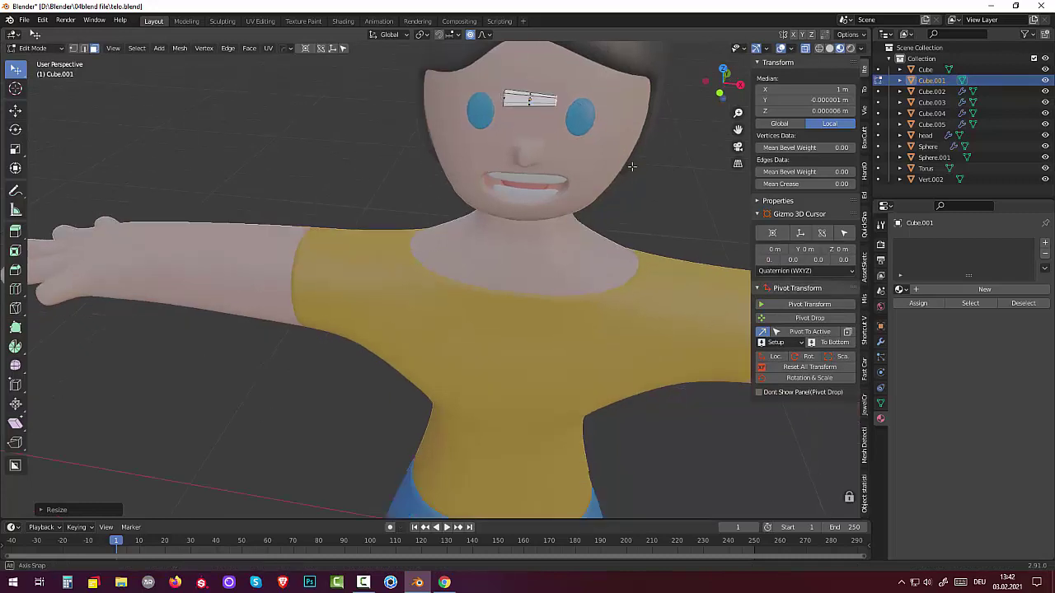
{"action": "scroll", "coordinate": [629, 161], "scroll_direction": "up", "scroll_amount": 2}
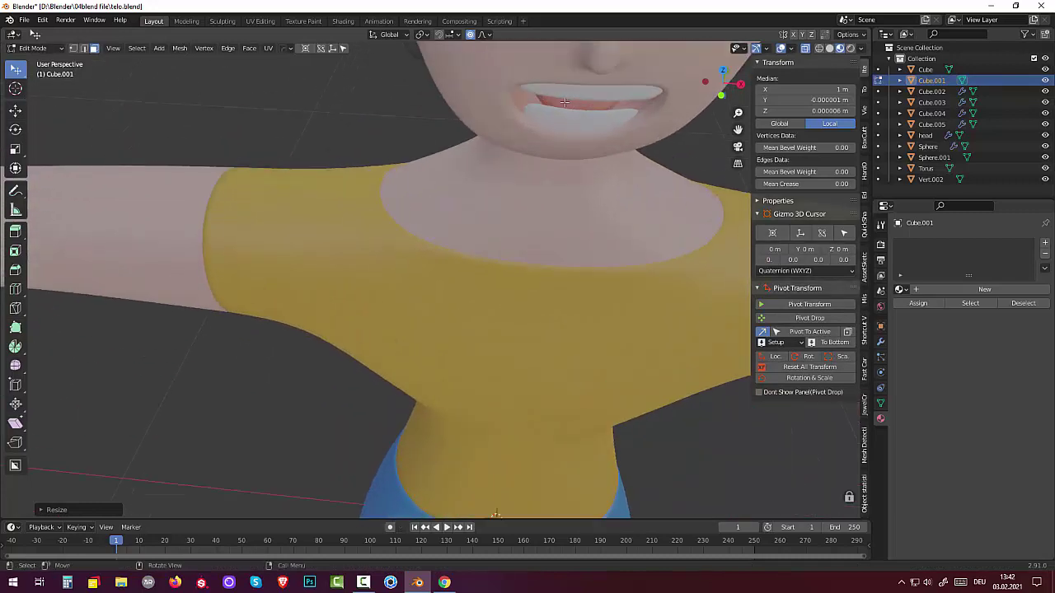
{"action": "scroll", "coordinate": [629, 161], "scroll_direction": "down", "scroll_amount": 2}
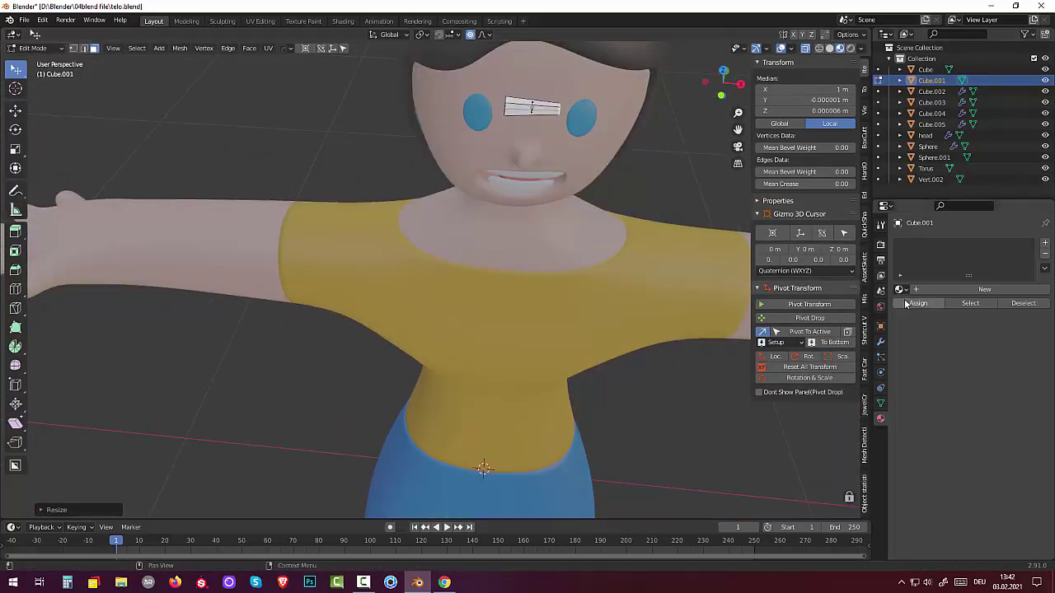
Add a Subdivision Surface modifier to the bar Cube.001
{"action": "left_click", "coordinate": [880, 341]}
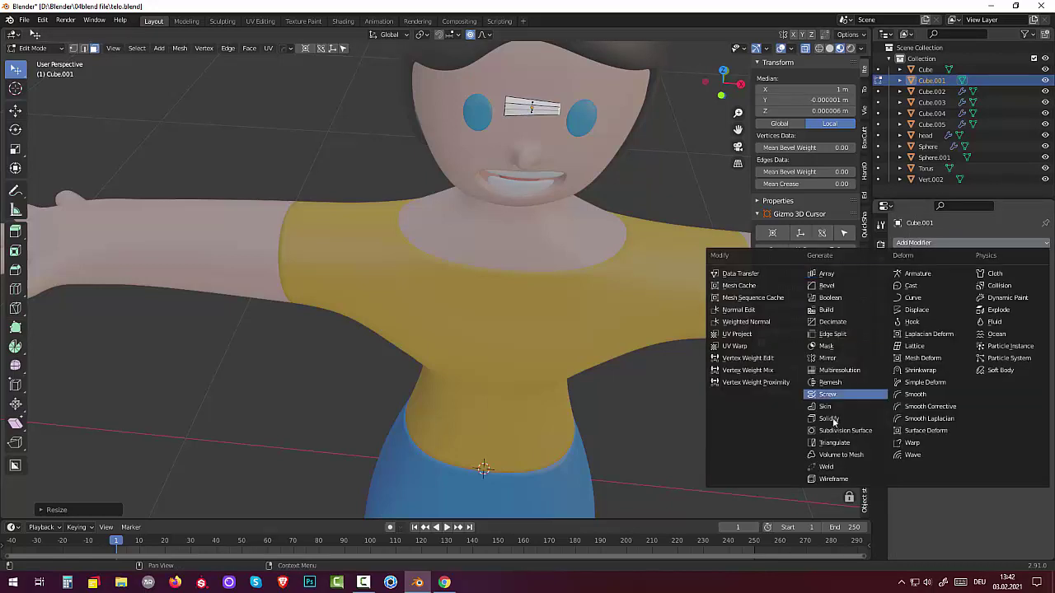
{"action": "left_click", "coordinate": [839, 435]}
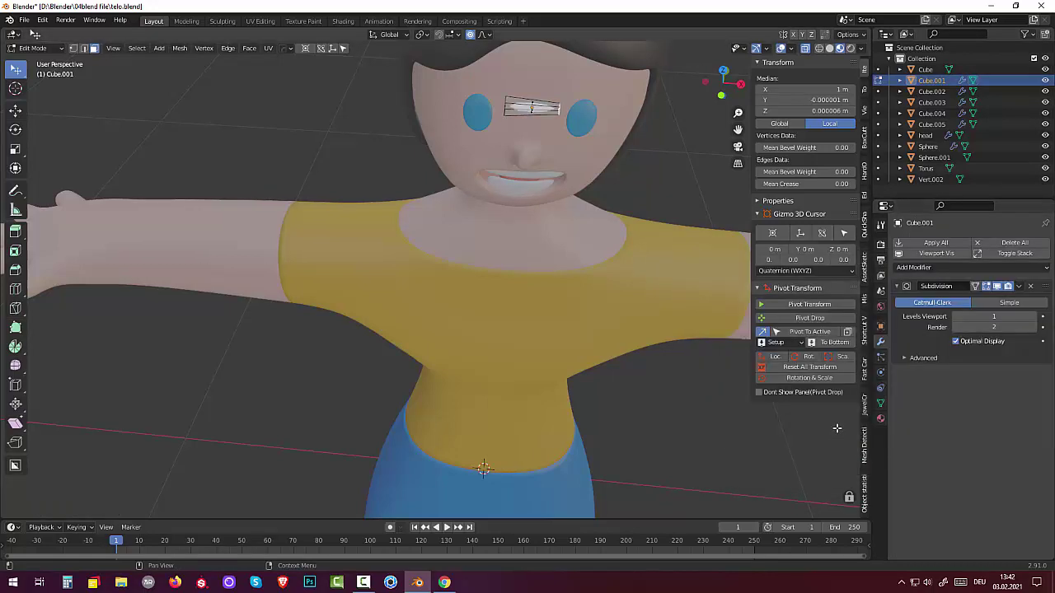
{"action": "scroll", "coordinate": [568, 84], "scroll_direction": "up", "scroll_amount": 2}
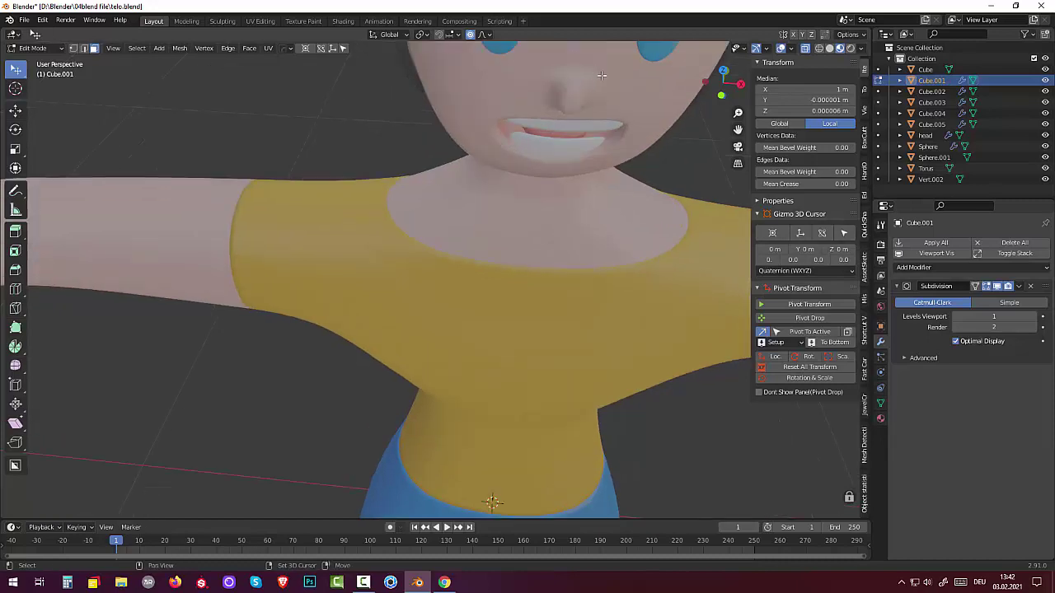
{"action": "middle_click_drag", "start_coordinate": [568, 85], "coordinate": [478, 246]}
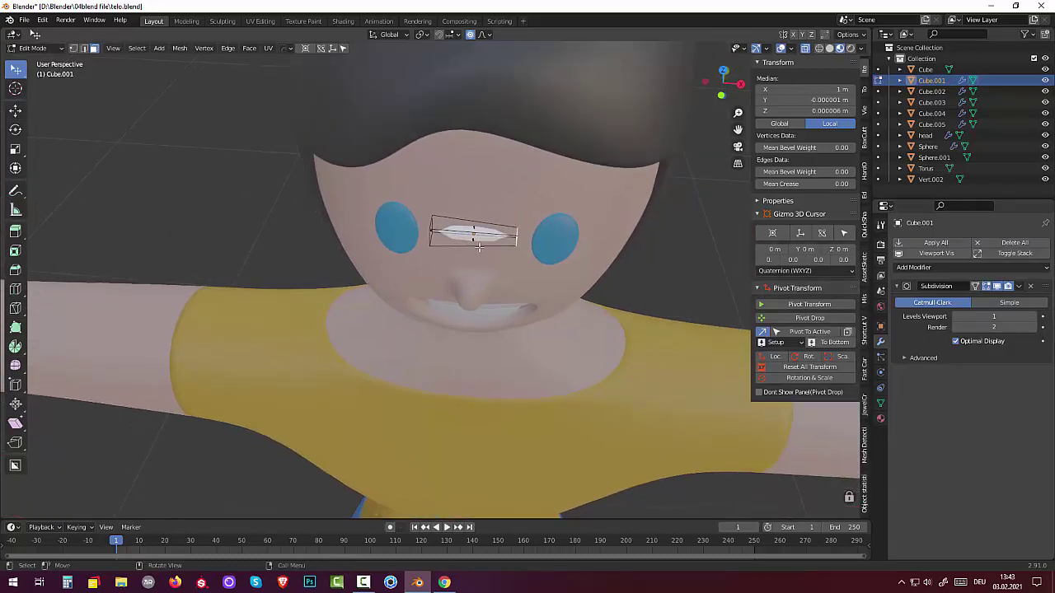
Toggle the head in and out of Edit Mode, then reselect the bar and edit its mesh
{"action": "key", "text": "Tab"}
{"action": "left_click", "coordinate": [476, 235]}
{"action": "key", "text": "Tab"}
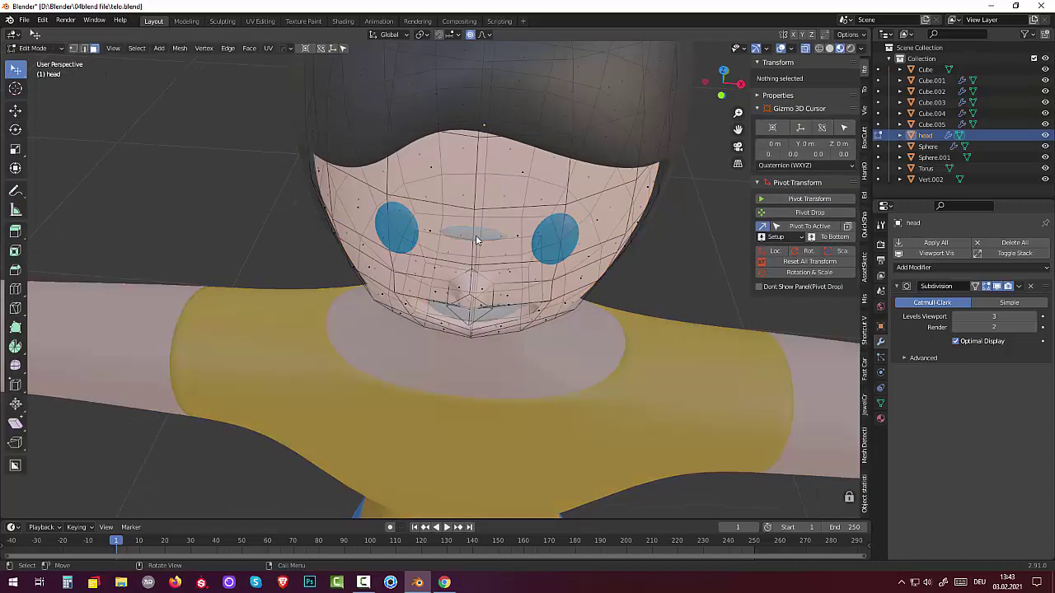
{"action": "left_click", "coordinate": [475, 235]}
{"action": "key", "text": "Tab"}
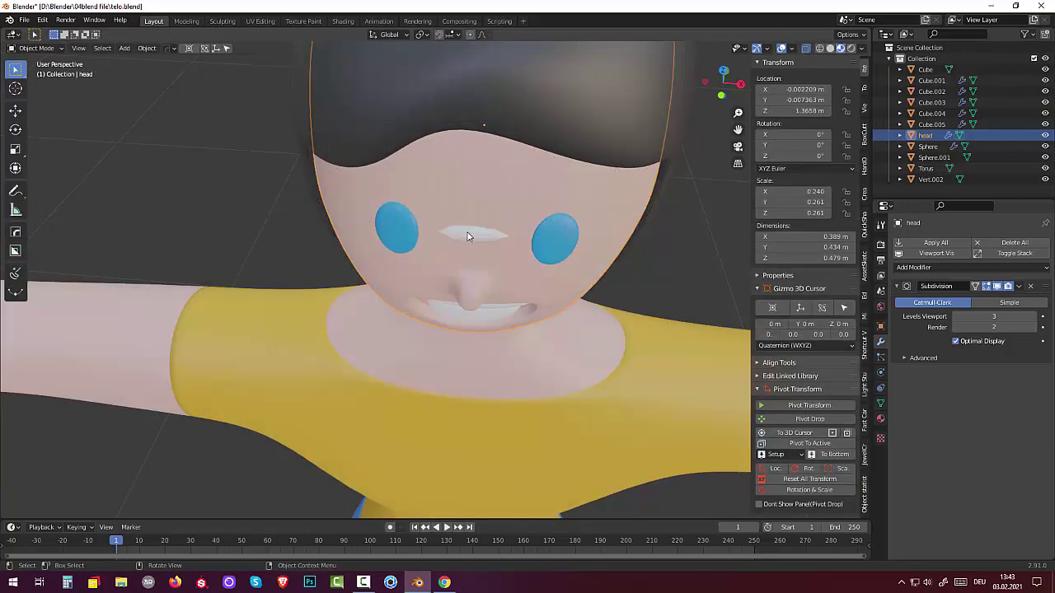
{"action": "key", "text": "Tab"}
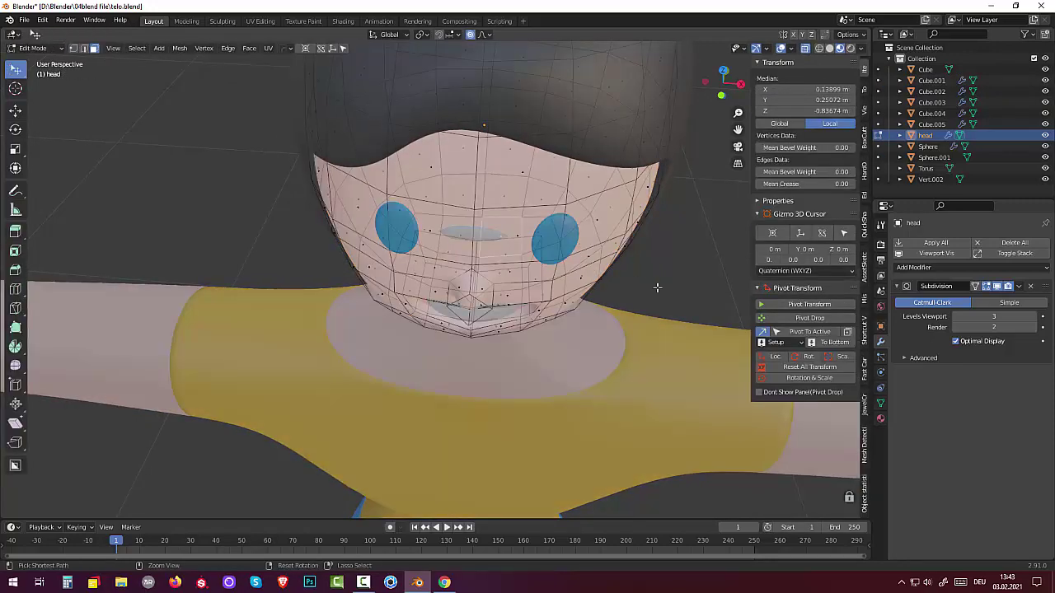
{"action": "left_click", "coordinate": [632, 291]}
{"action": "key", "text": "Tab"}
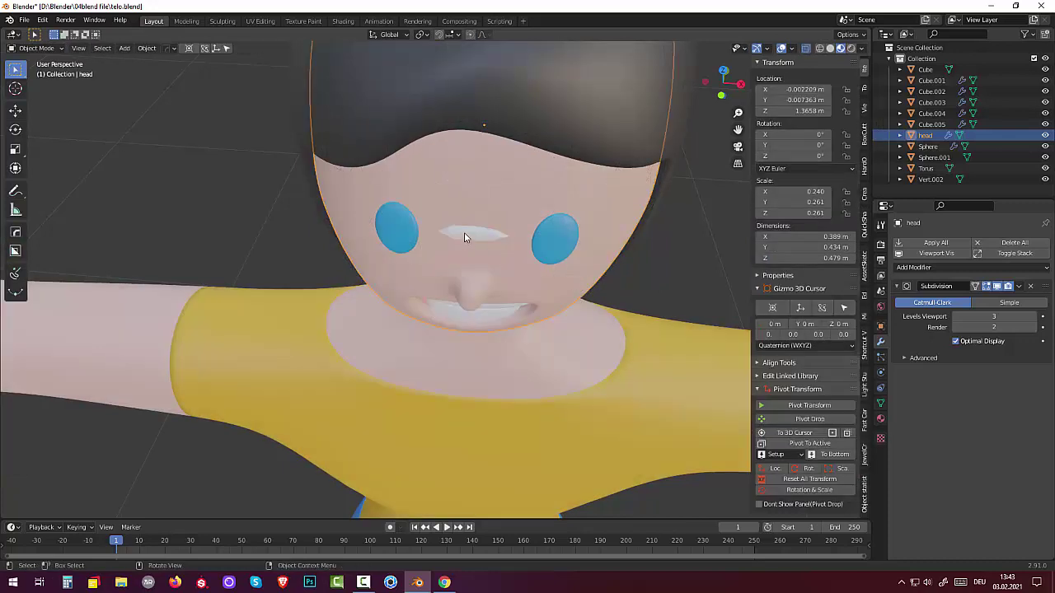
{"action": "left_click", "coordinate": [472, 235]}
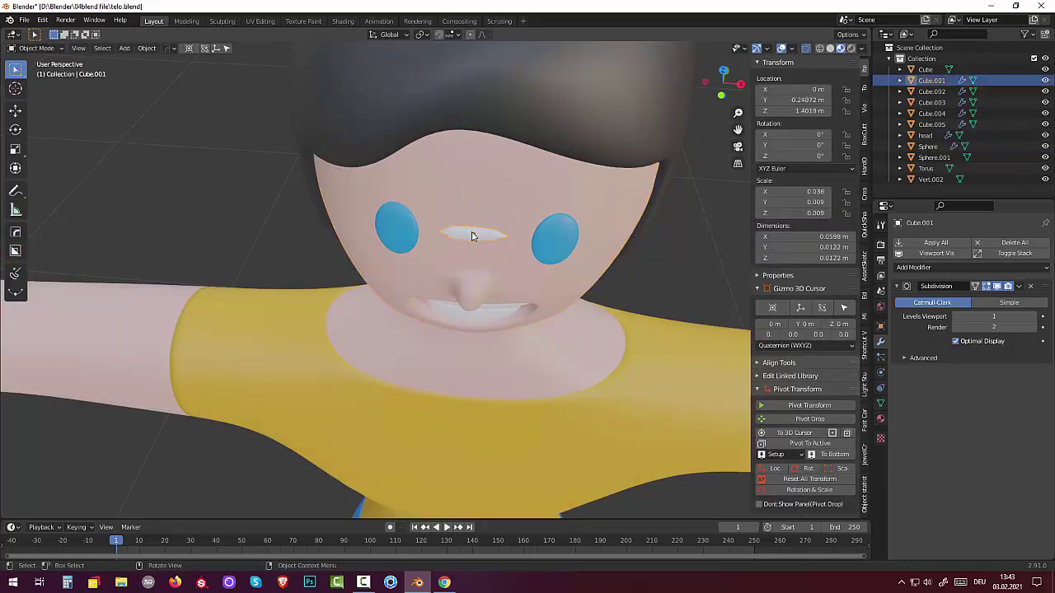
{"action": "key", "text": "Tab"}
Select all of the bar's vertices and add edge loops across it with Ctrl+R
{"action": "key", "text": "a"}
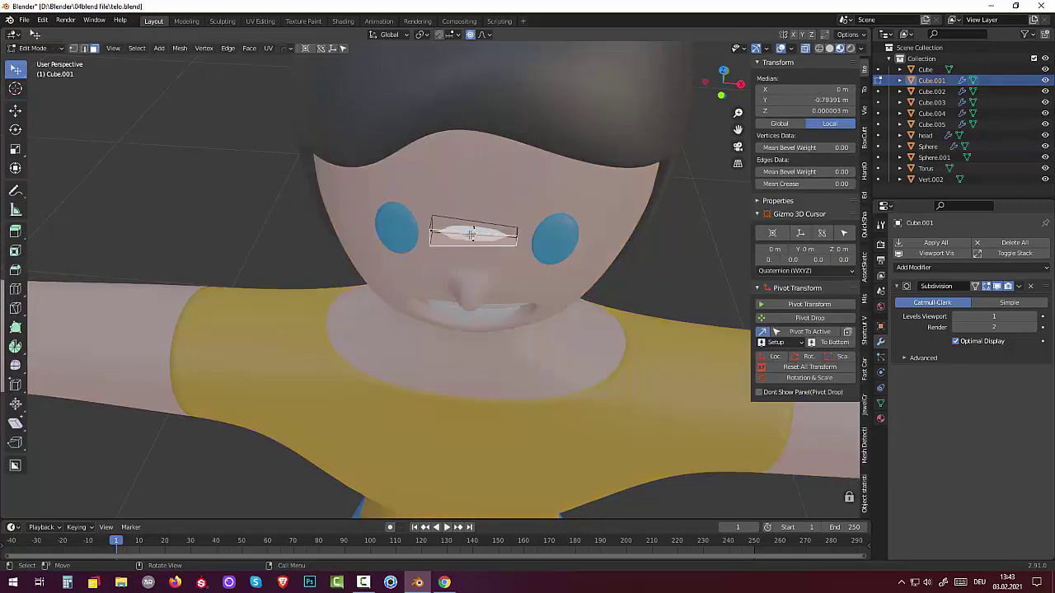
{"action": "key", "text": "ctrl+r"}
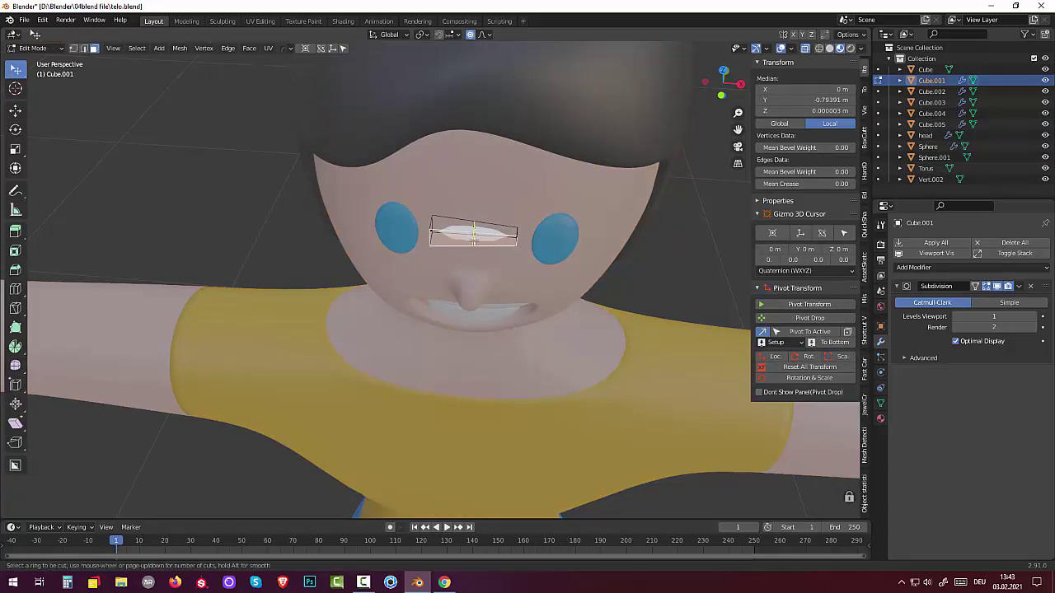
{"action": "scroll", "coordinate": [475, 239], "scroll_direction": "up", "scroll_amount": 1}
{"action": "scroll", "coordinate": [474, 239], "scroll_direction": "down", "scroll_amount": 1}
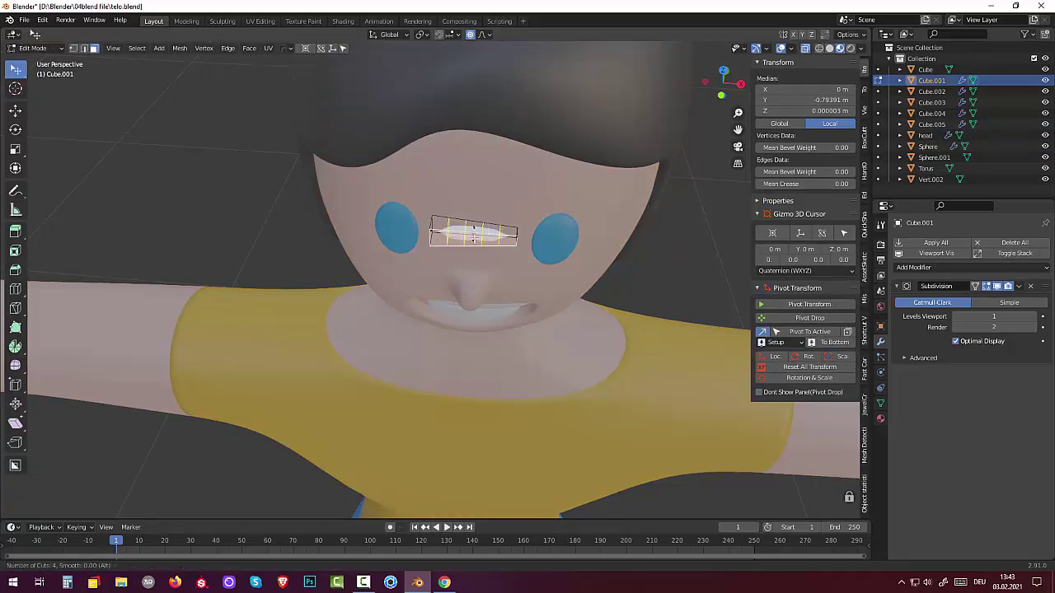
{"action": "left_click", "coordinate": [474, 236]}
{"action": "left_click", "coordinate": [475, 236]}
{"action": "mouse_move", "coordinate": [475, 236]}
{"action": "middle_mouse_down"}
{"action": "mouse_move", "coordinate": [484, 203]}
{"action": "mouse_move", "coordinate": [467, 210]}
{"action": "middle_mouse_up"}
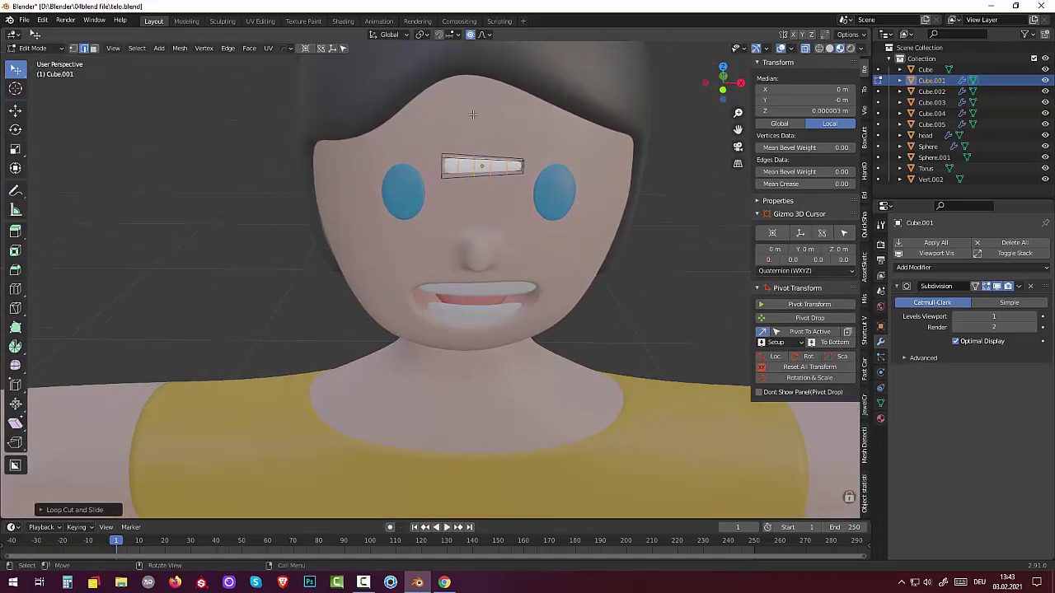
Move the bar's vertices twice with proportional falloff to curve the eyebrow into place
{"action": "key", "text": "g"}
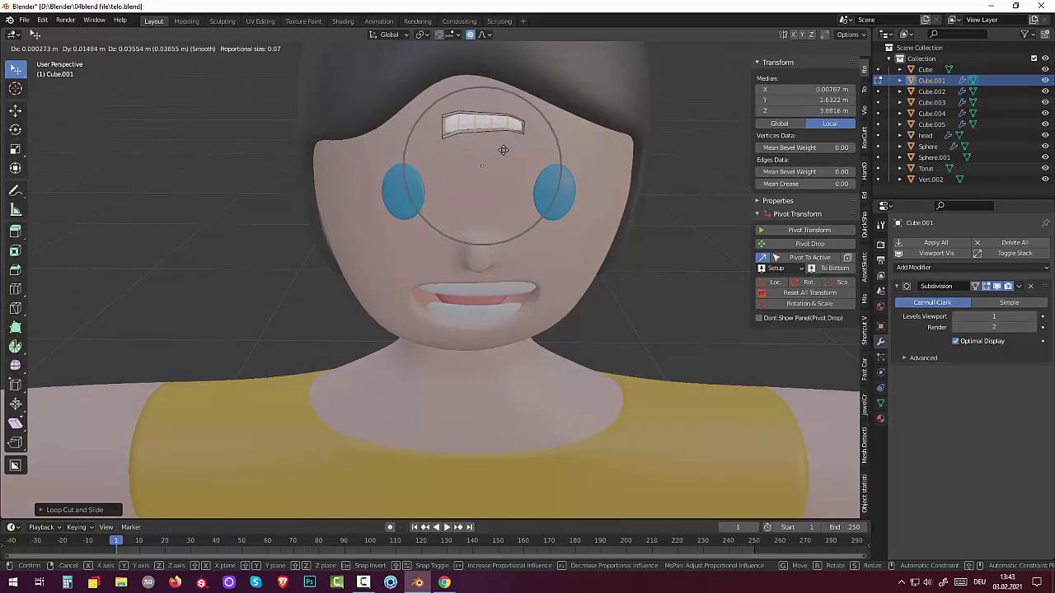
{"action": "left_click", "coordinate": [502, 156]}
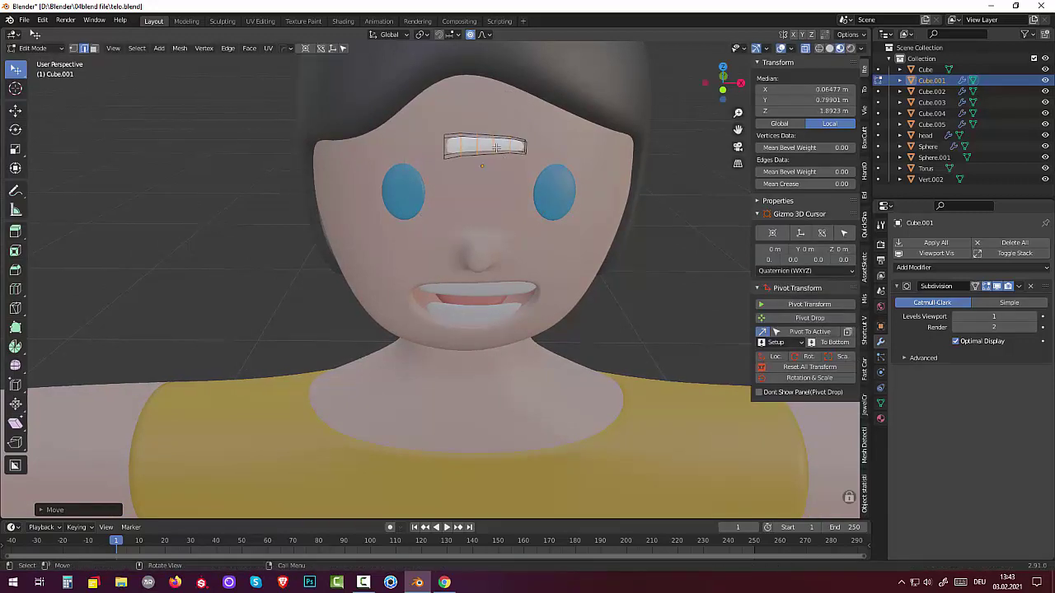
{"action": "key", "text": "g"}
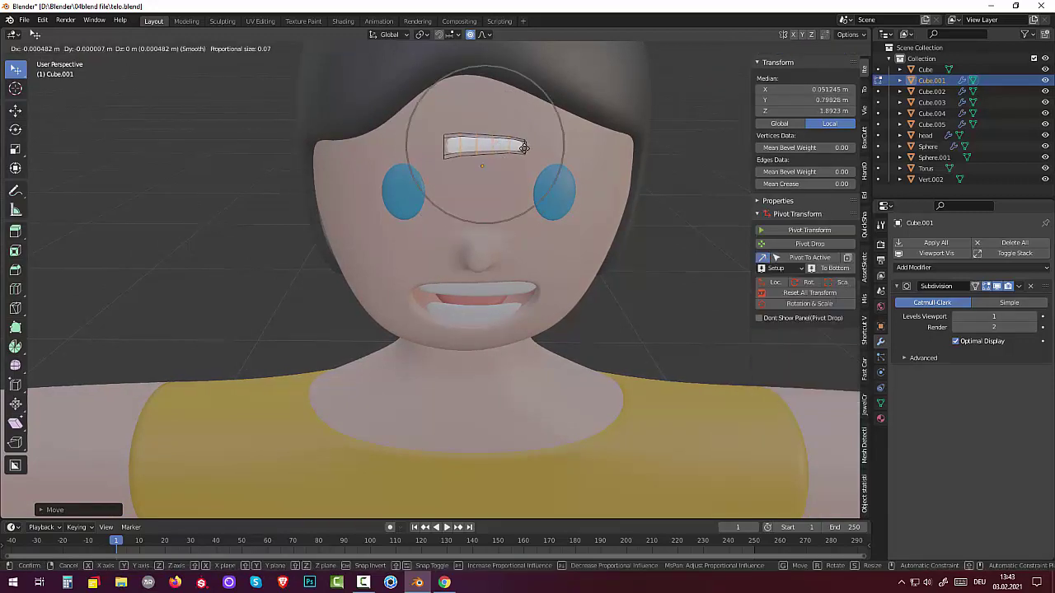
{"action": "scroll", "coordinate": [523, 147], "scroll_direction": "down", "scroll_amount": 2}
{"action": "scroll", "coordinate": [523, 148], "scroll_direction": "up", "scroll_amount": 1}
{"action": "scroll", "coordinate": [522, 147], "scroll_direction": "up", "scroll_amount": 12}
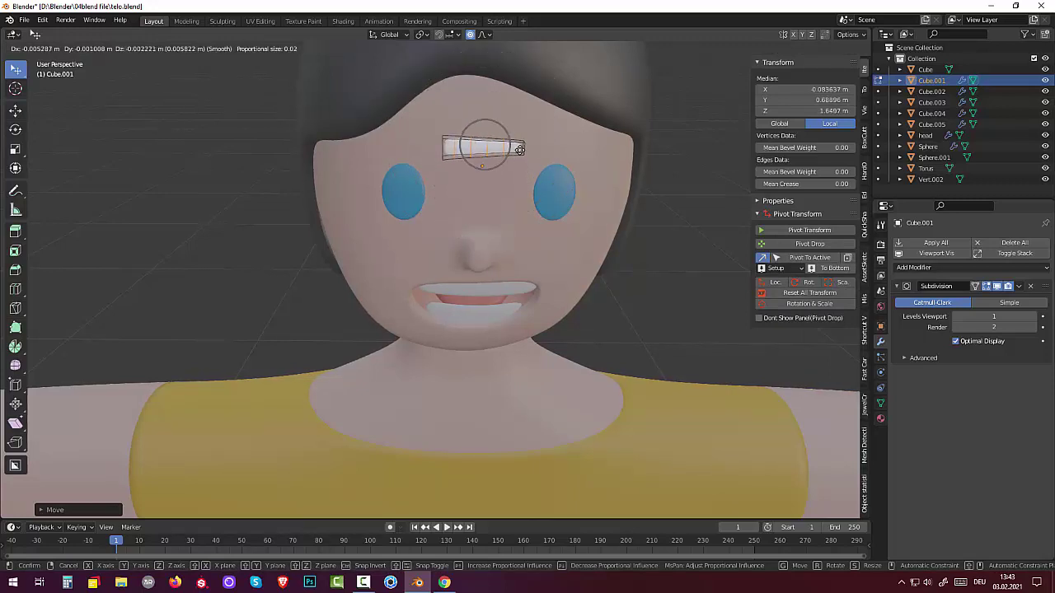
{"action": "scroll", "coordinate": [522, 141], "scroll_direction": "up", "scroll_amount": 5}
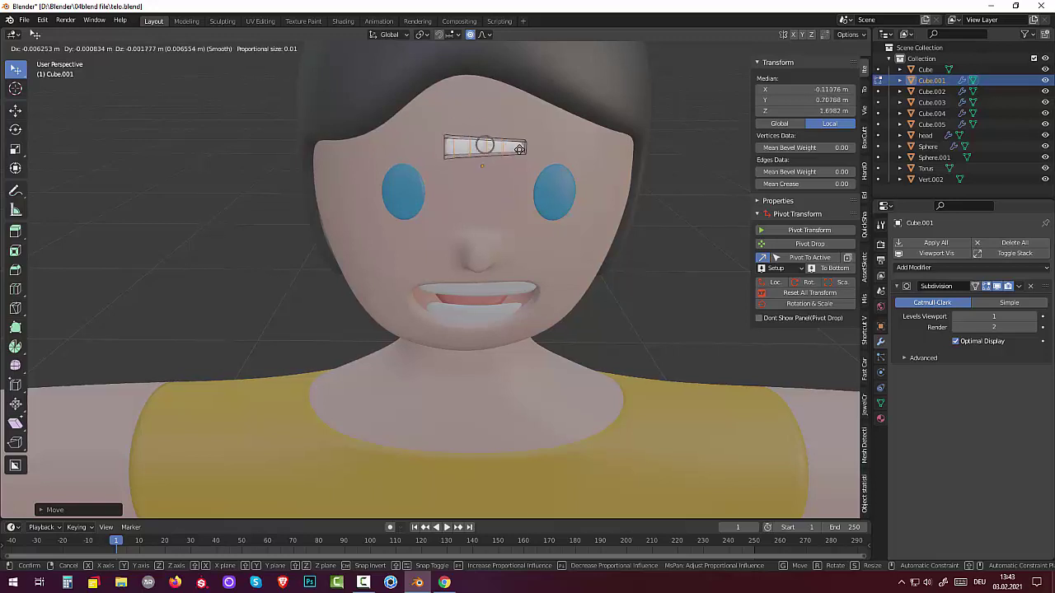
{"action": "left_click", "coordinate": [521, 147]}
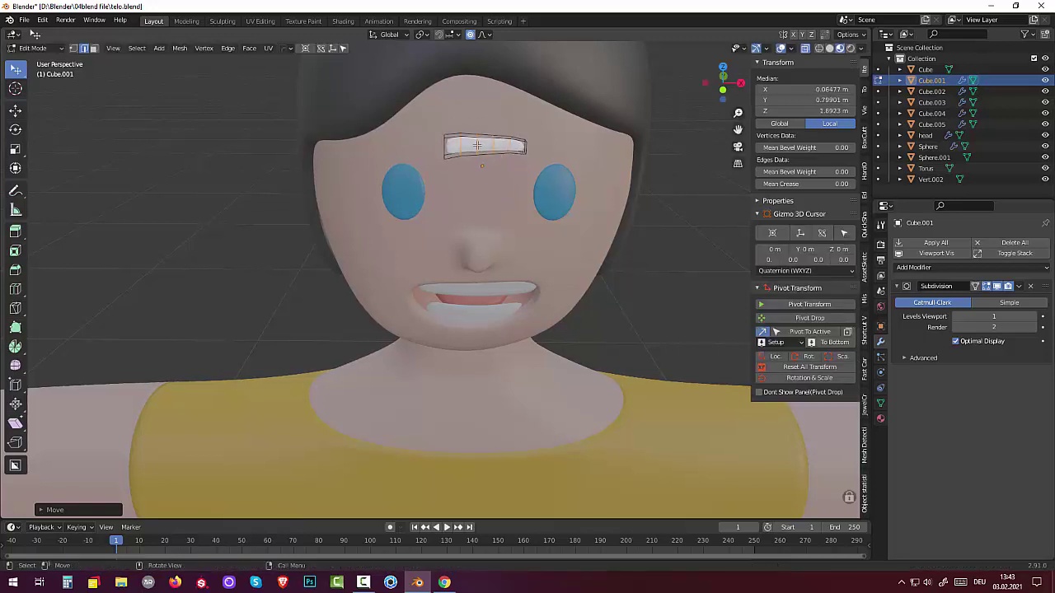
{"action": "left_click", "coordinate": [485, 146]}
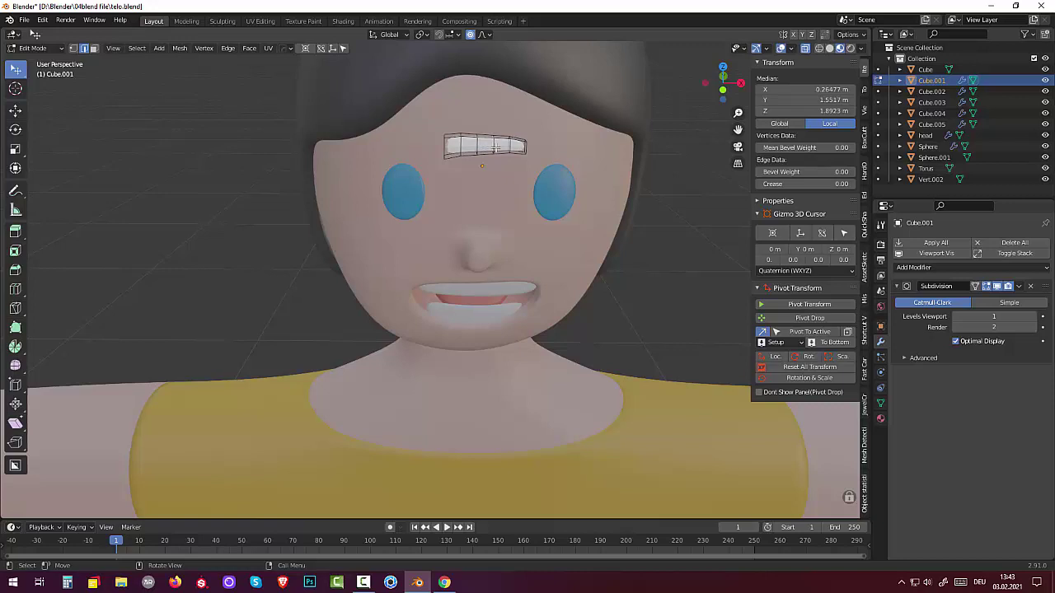
Circle-select part of the eyebrow mesh, pick a single edge and save telo.blend
{"action": "key", "text": "c"}
{"action": "left_click", "coordinate": [495, 147]}
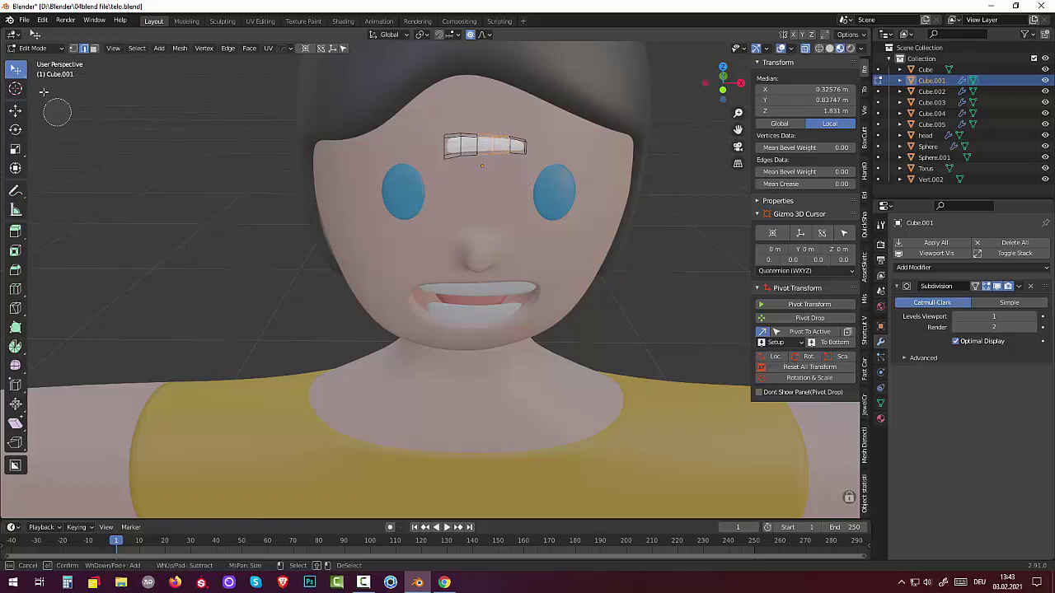
{"action": "right_click", "coordinate": [113, 102]}
{"action": "left_click", "coordinate": [490, 149]}
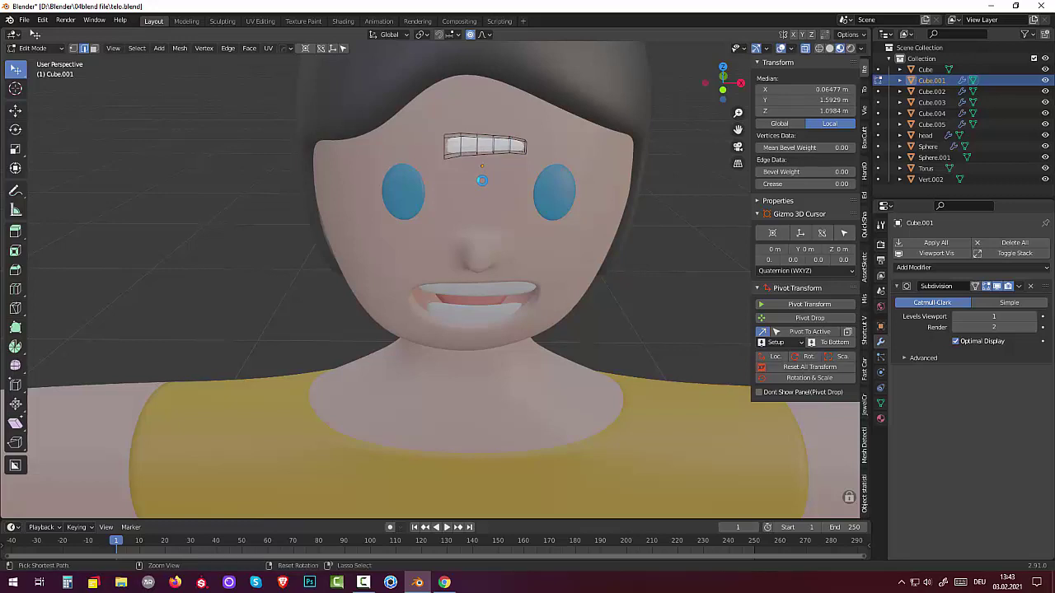
{"action": "key", "text": "ctrl+s"}
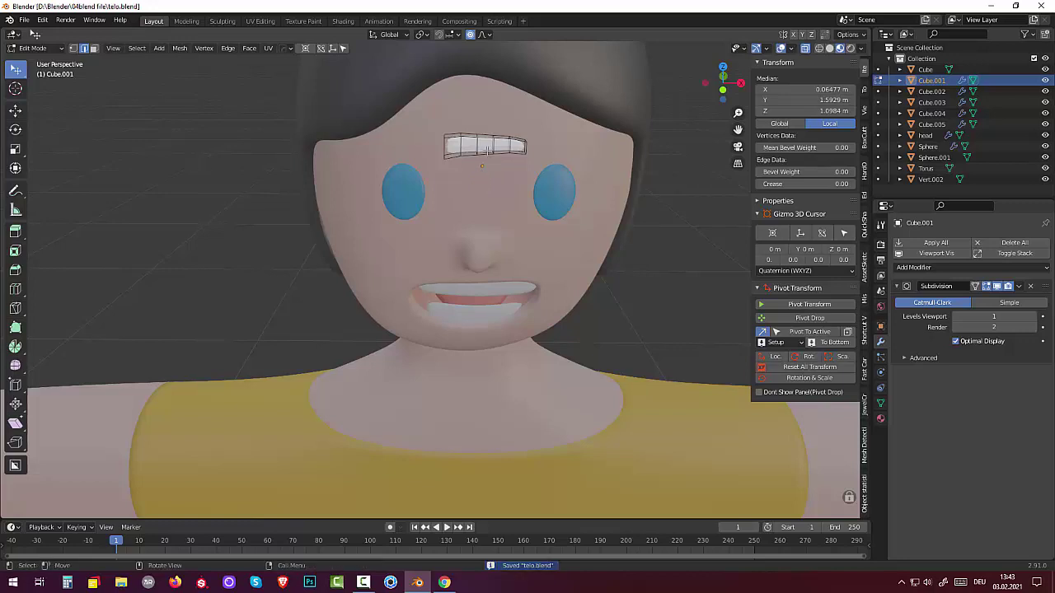
Reposition the eyebrow's middle and right edge loops with soft proportional falloff
{"action": "left_click", "coordinate": [492, 155]}
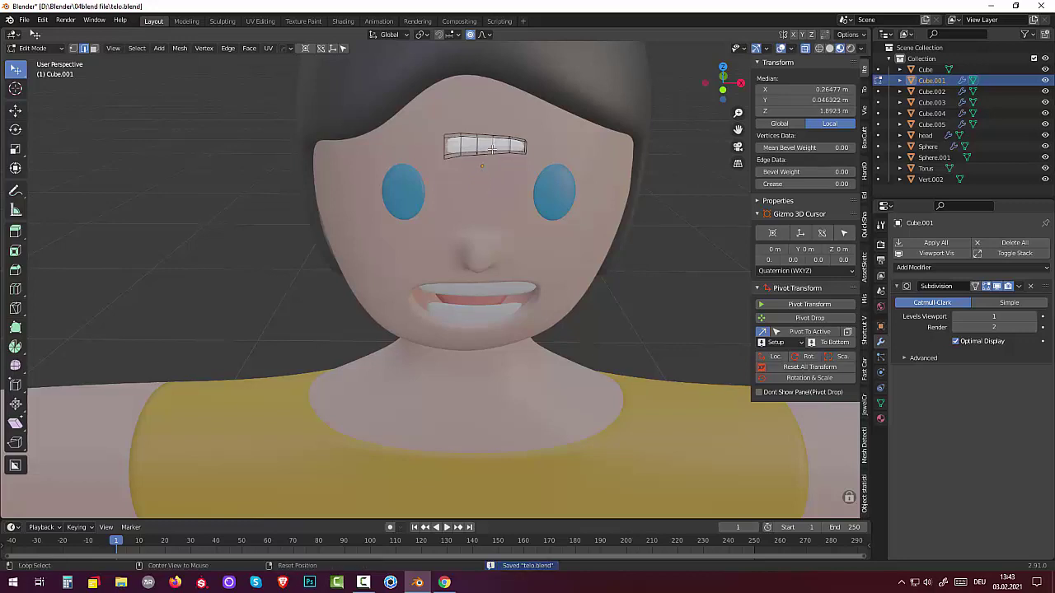
{"action": "left_click", "coordinate": [492, 148], "text": "alt"}
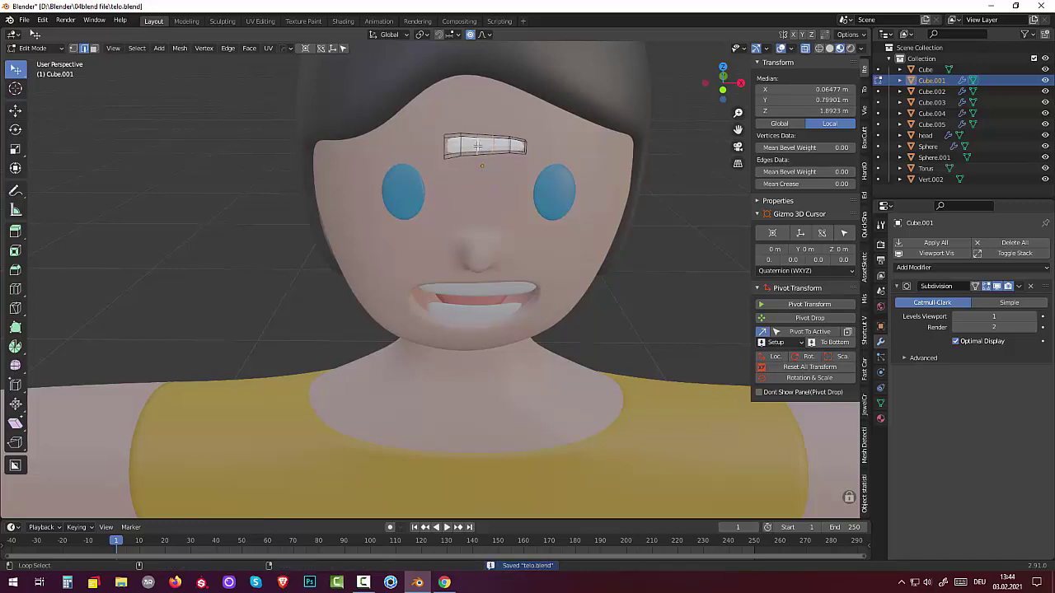
{"action": "key", "text": "g"}
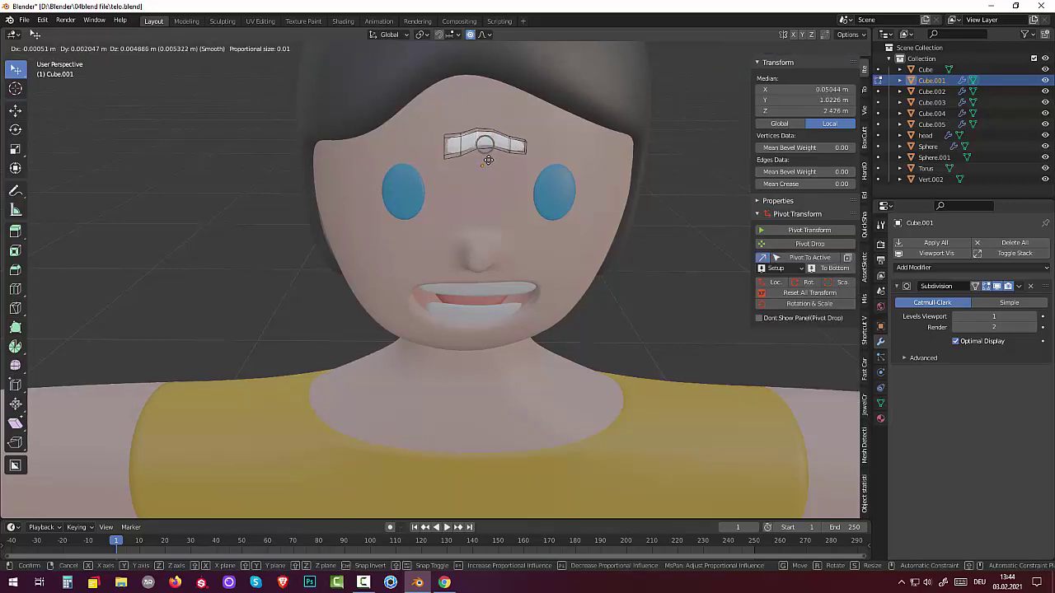
{"action": "left_click", "coordinate": [488, 160]}
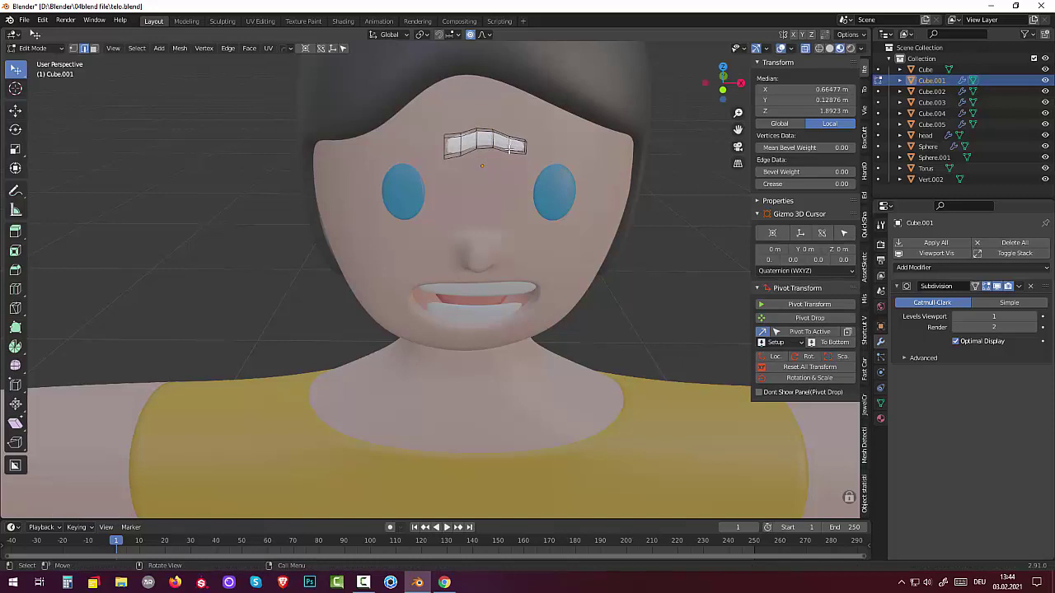
{"action": "left_click", "coordinate": [512, 147], "text": "alt"}
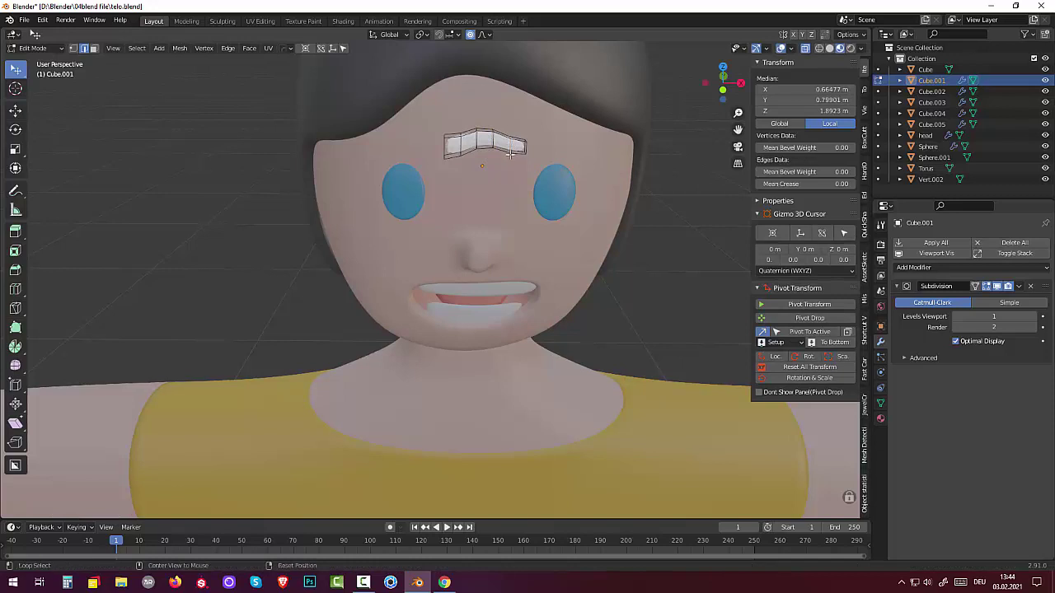
{"action": "key", "text": "g"}
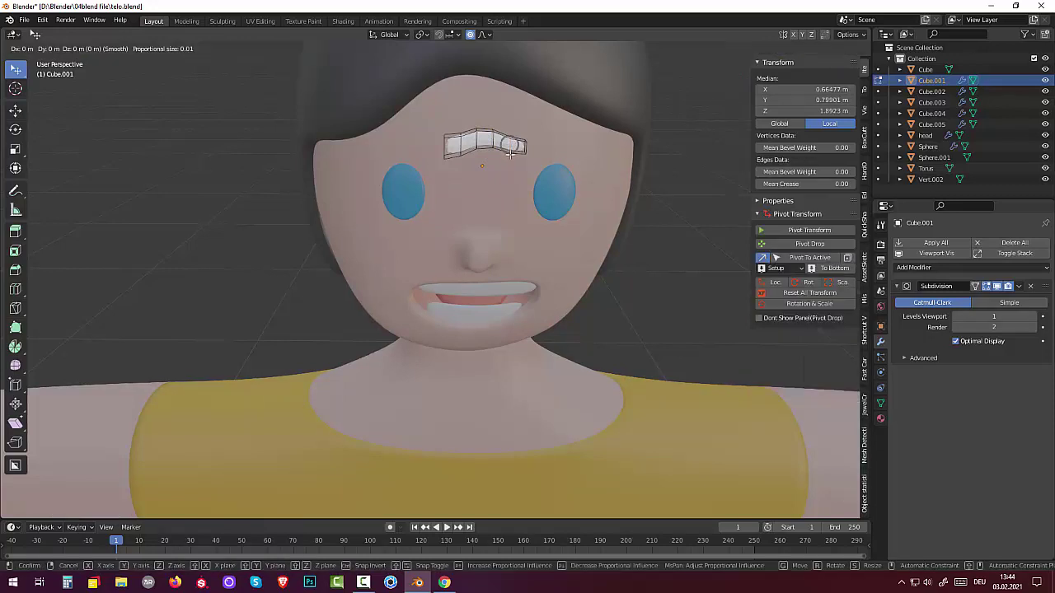
{"action": "left_click", "coordinate": [510, 150]}
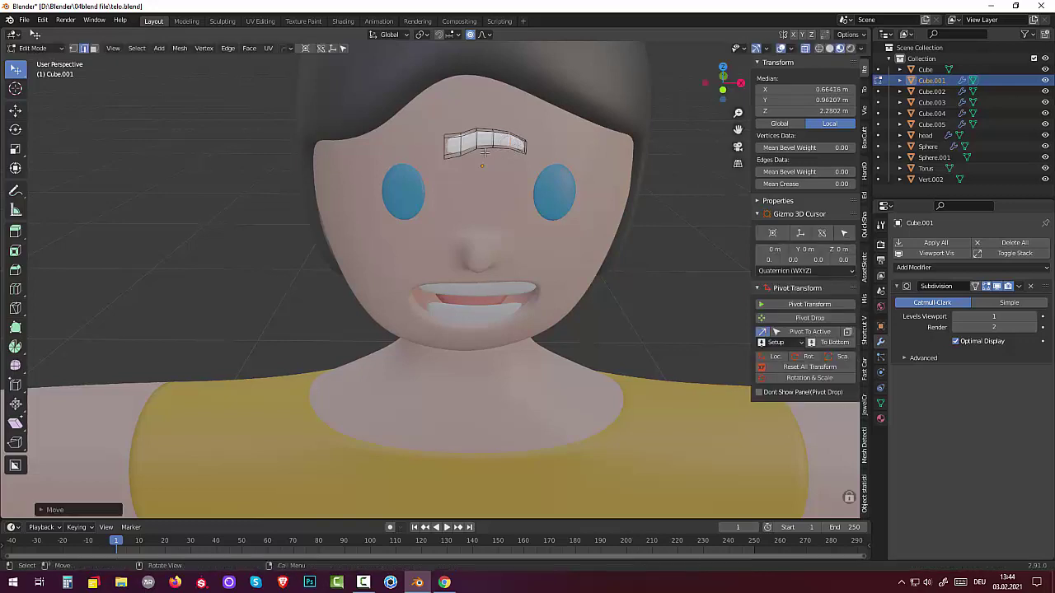
Raise the eyebrow's left edge loop with smooth falloff to complete the arch
{"action": "left_click", "coordinate": [457, 147]}
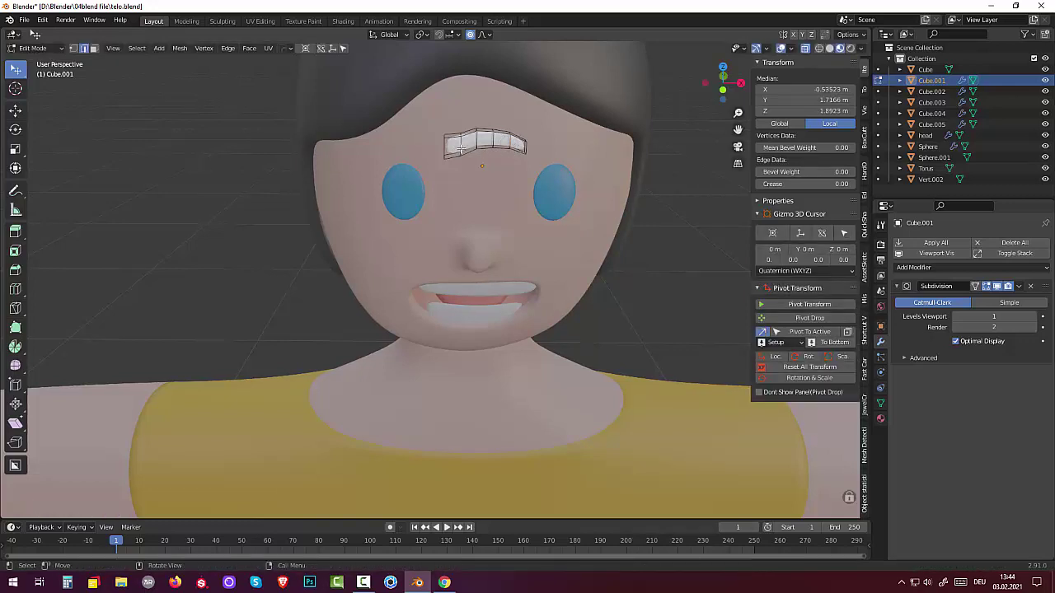
{"action": "left_click", "coordinate": [460, 147], "text": "alt"}
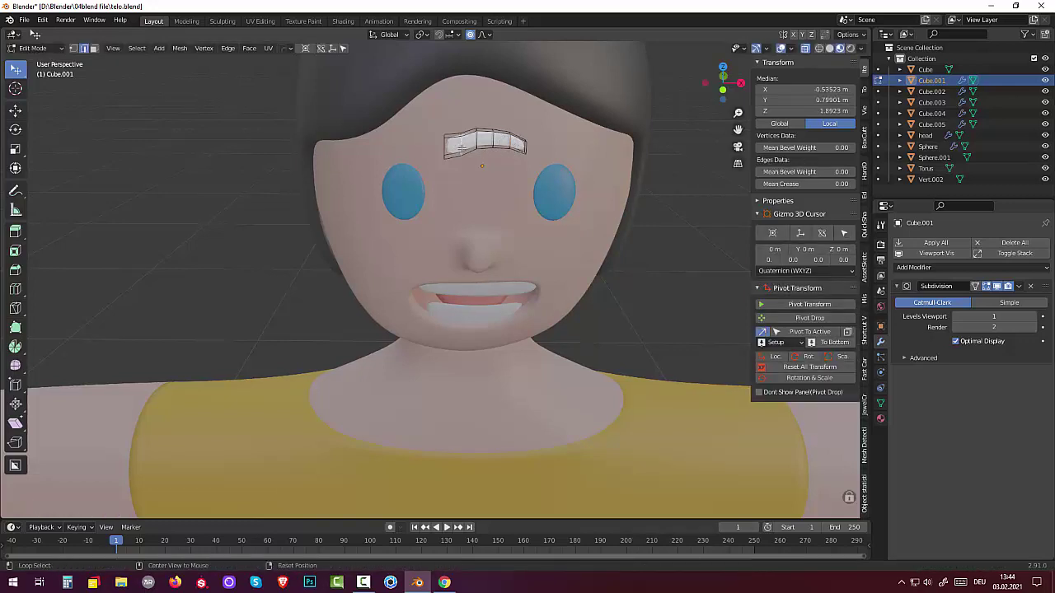
{"action": "key", "text": "g"}
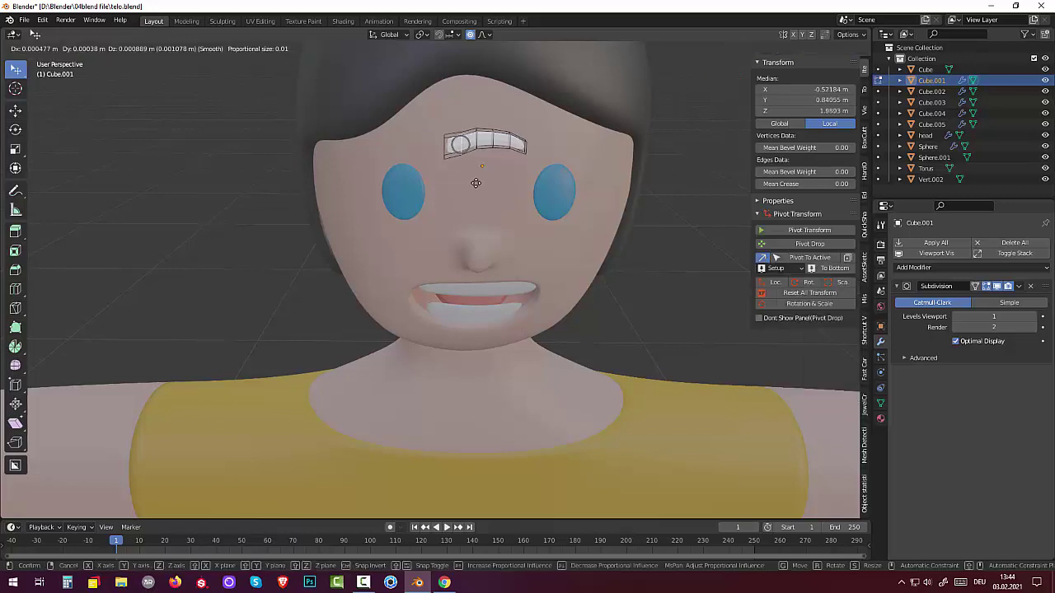
{"action": "left_click", "coordinate": [478, 182]}
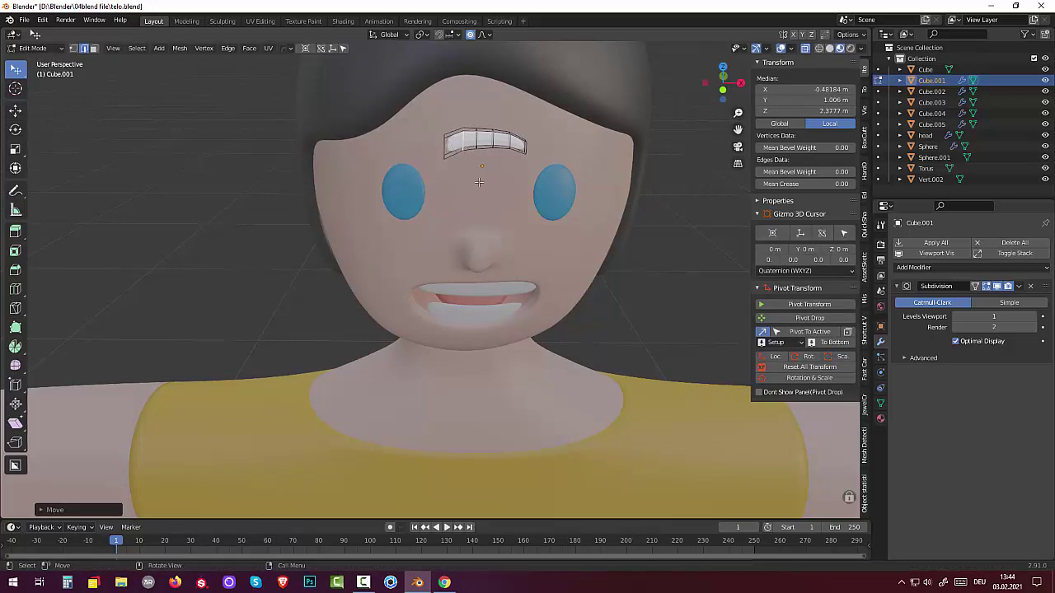
From a top view, pull the eyebrow's outer tip back toward the forehead with 0.03 smooth falloff
{"action": "scroll", "coordinate": [532, 206], "scroll_direction": "down", "scroll_amount": 4}
{"action": "mouse_move", "coordinate": [532, 206]}
{"action": "middle_mouse_down"}
{"action": "mouse_move", "coordinate": [489, 252]}
{"action": "mouse_move", "coordinate": [448, 231]}
{"action": "mouse_move", "coordinate": [519, 250]}
{"action": "mouse_move", "coordinate": [541, 242]}
{"action": "mouse_move", "coordinate": [503, 265]}
{"action": "middle_mouse_up"}
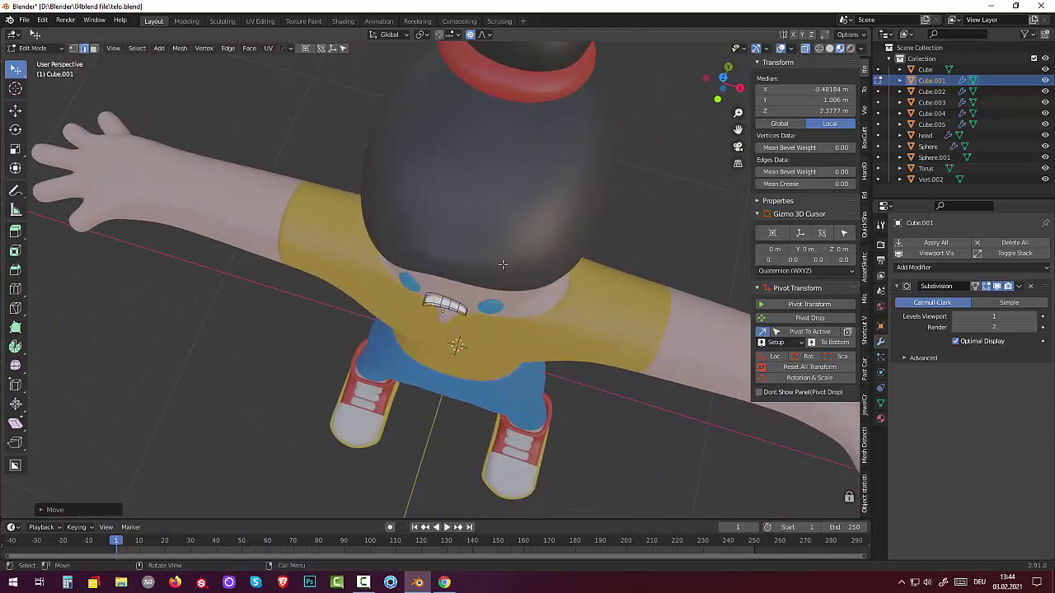
{"action": "left_click", "coordinate": [444, 302], "text": "shift"}
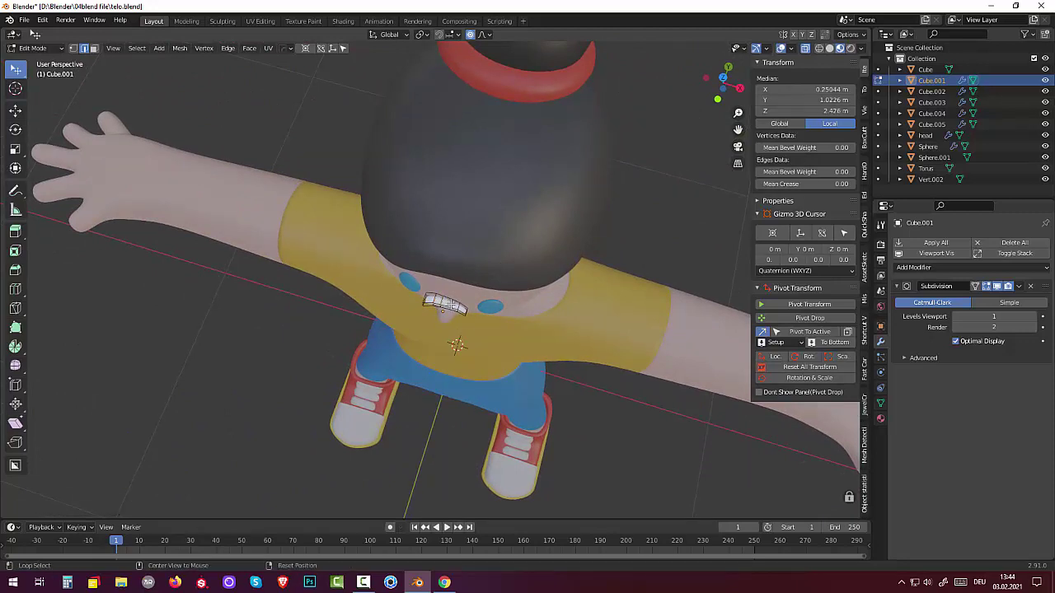
{"action": "middle_click_drag", "start_coordinate": [445, 304], "coordinate": [404, 313]}
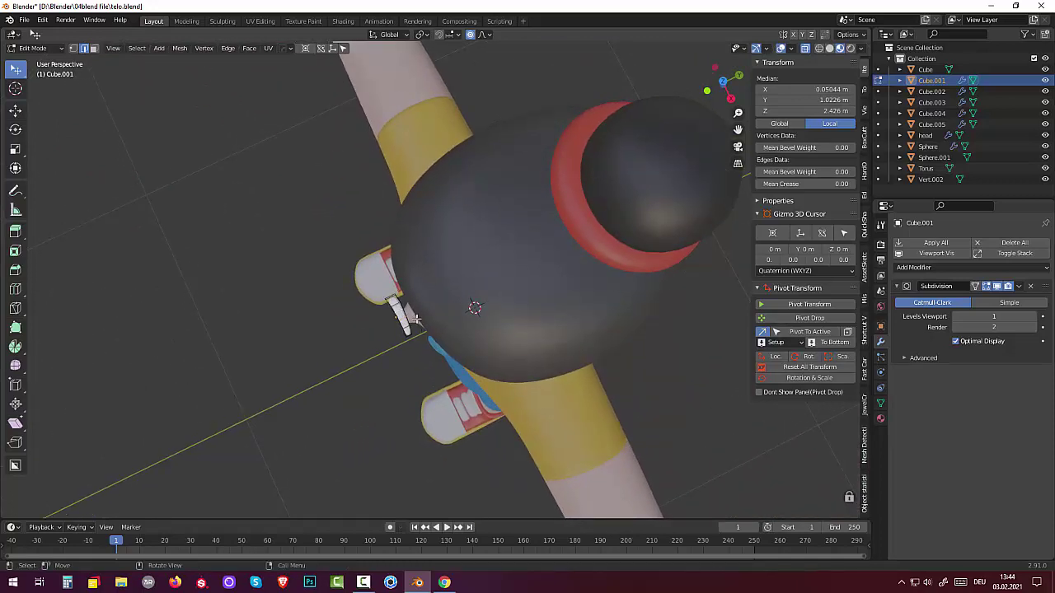
{"action": "key", "text": "g"}
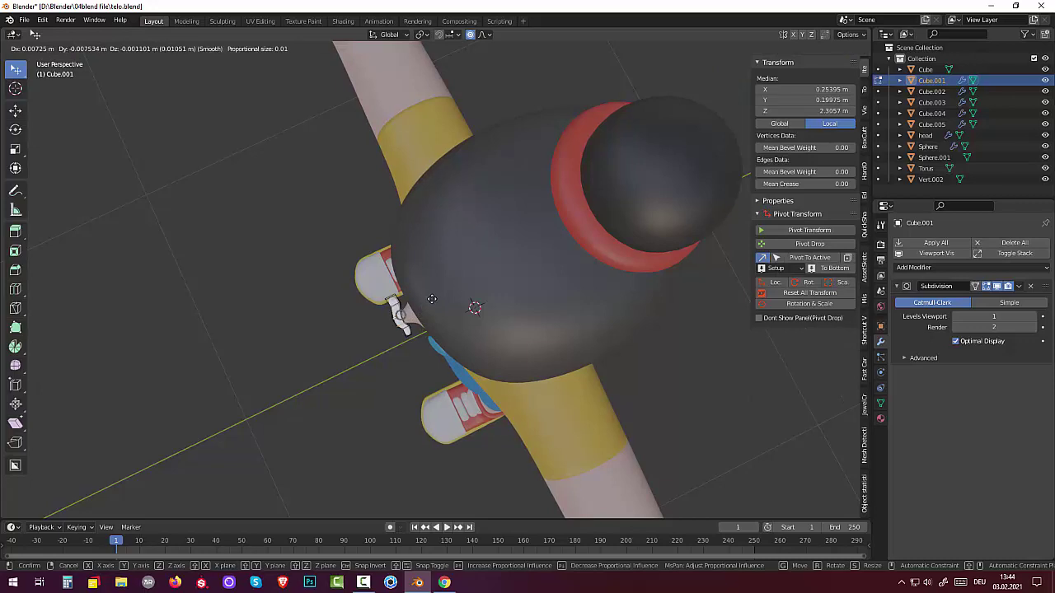
{"action": "scroll", "coordinate": [431, 298], "scroll_direction": "down", "scroll_amount": 3}
{"action": "scroll", "coordinate": [431, 298], "scroll_direction": "down", "scroll_amount": 3}
{"action": "scroll", "coordinate": [431, 297], "scroll_direction": "down", "scroll_amount": 3}
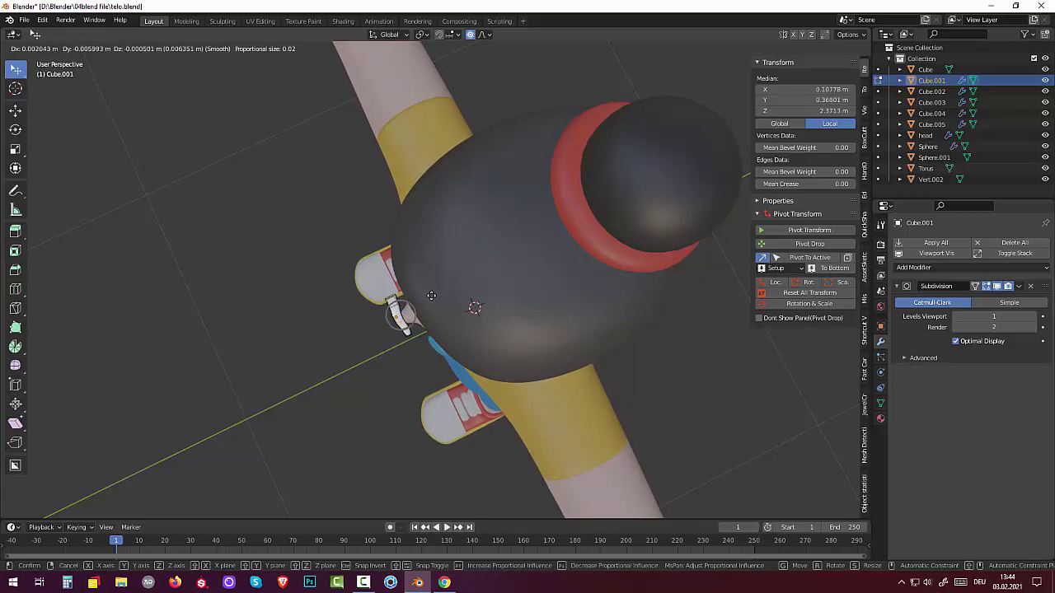
{"action": "scroll", "coordinate": [431, 295], "scroll_direction": "down", "scroll_amount": 3}
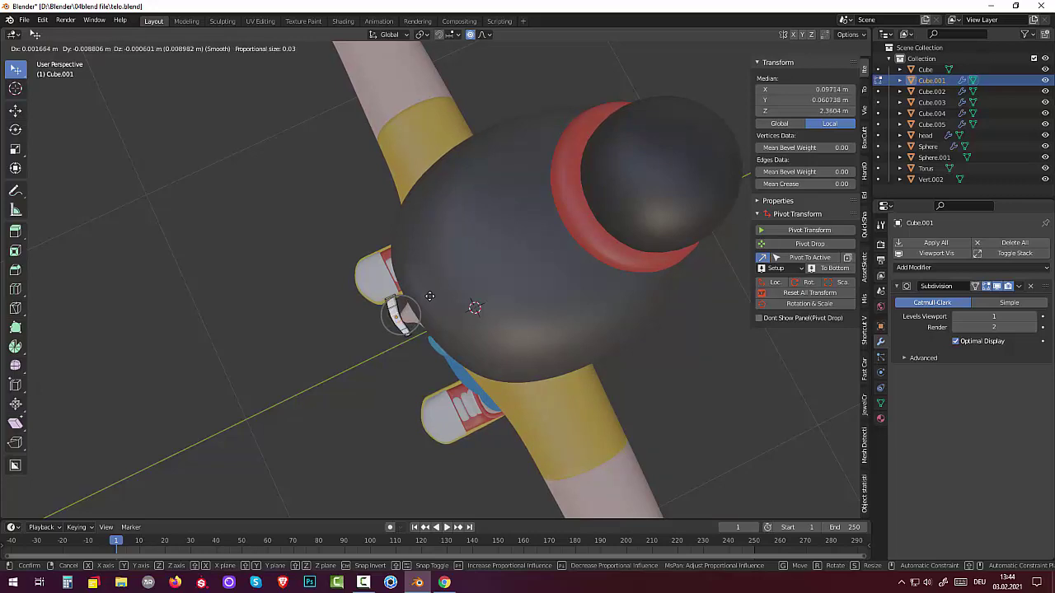
{"action": "left_click", "coordinate": [431, 296]}
{"action": "mouse_move", "coordinate": [440, 297]}
{"action": "middle_mouse_down"}
{"action": "mouse_move", "coordinate": [542, 185]}
{"action": "mouse_move", "coordinate": [531, 205]}
{"action": "middle_mouse_up"}
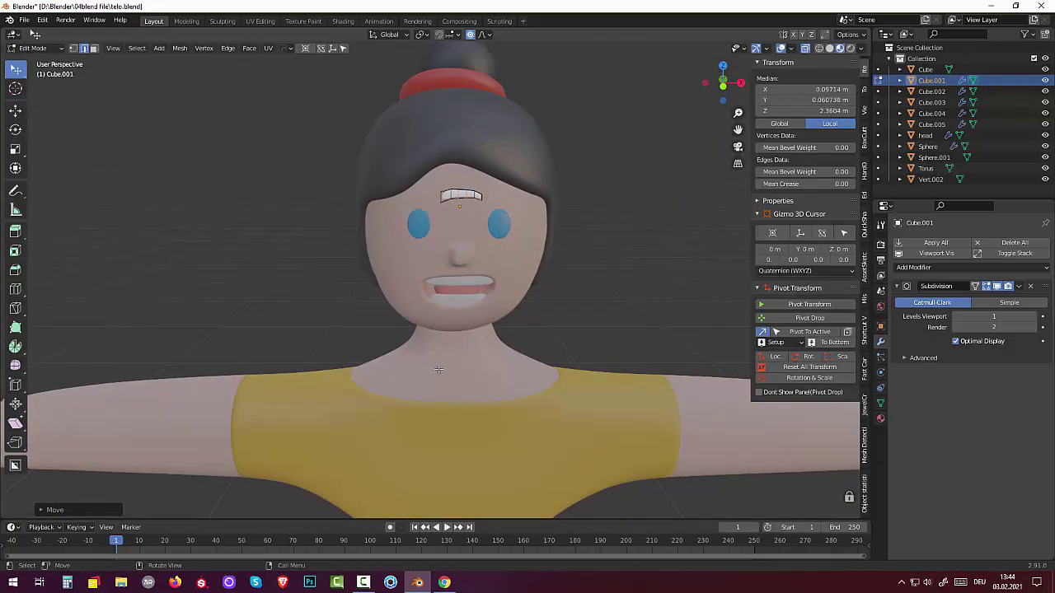
In Object Mode, select the eyebrow and move it above the right eye in front view
{"action": "key", "text": "Tab"}
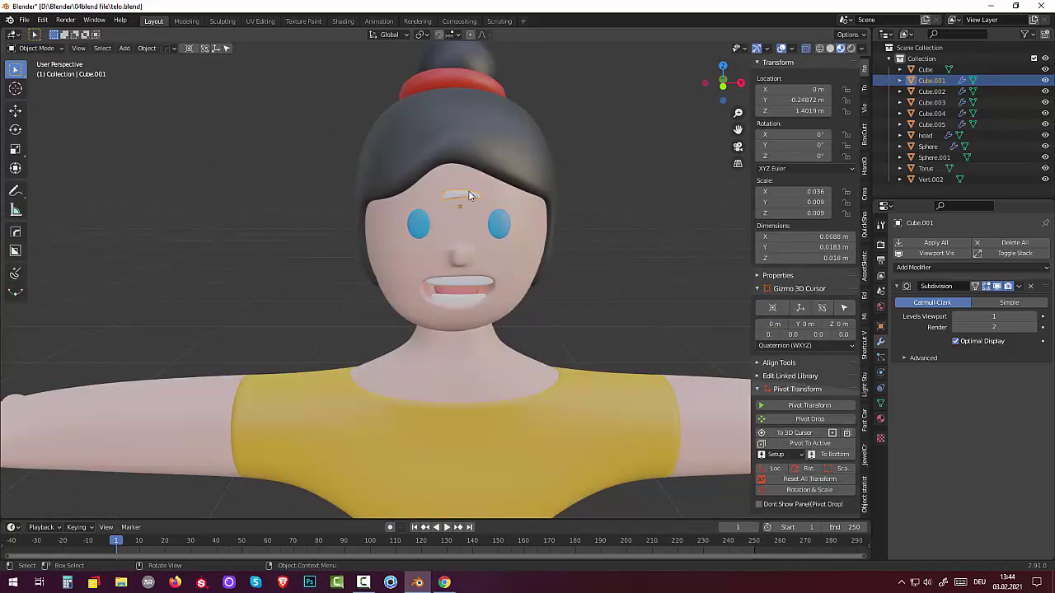
{"action": "left_click", "coordinate": [469, 191]}
{"action": "left_click", "coordinate": [468, 194]}
{"action": "key", "text": "KP_1"}
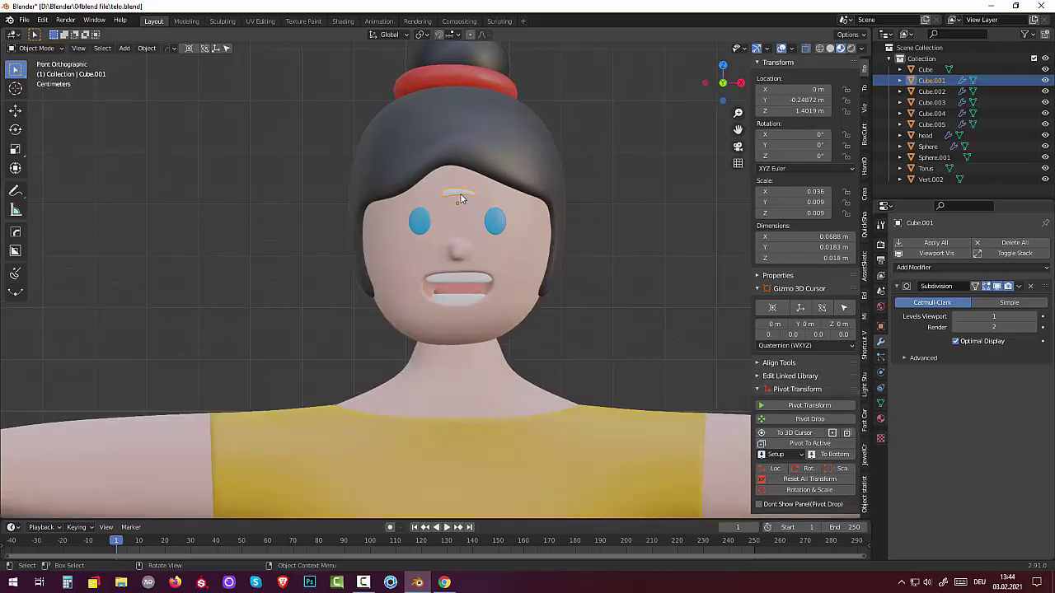
{"action": "key", "text": "g"}
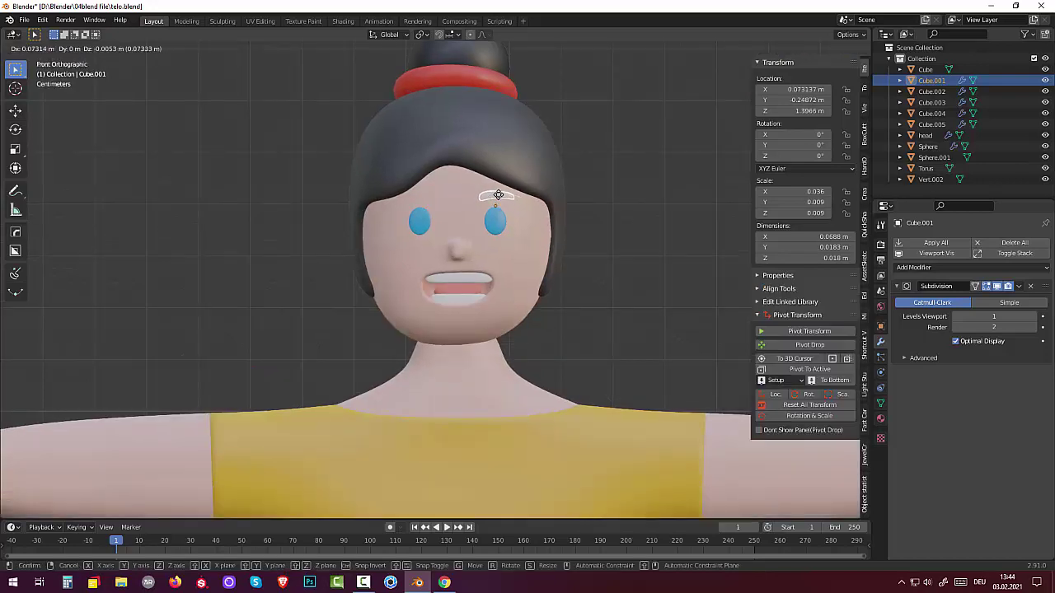
{"action": "left_click", "coordinate": [498, 197]}
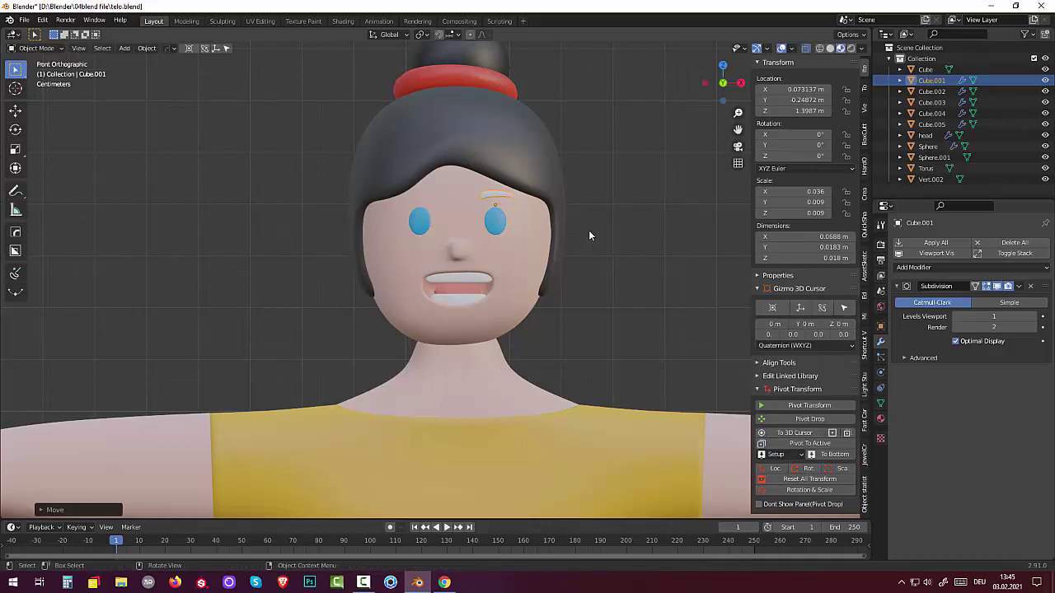
Tilt the eyebrow and push it along Y to sit against the face
{"action": "key", "text": "r"}
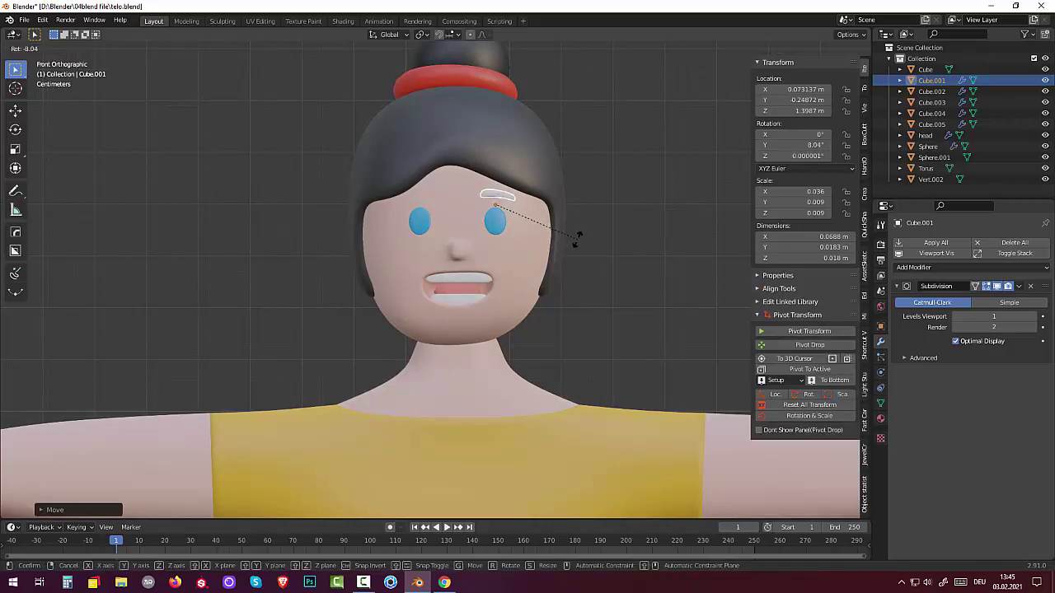
{"action": "left_click", "coordinate": [578, 236]}
{"action": "middle_click_drag", "start_coordinate": [590, 211], "coordinate": [454, 286]}
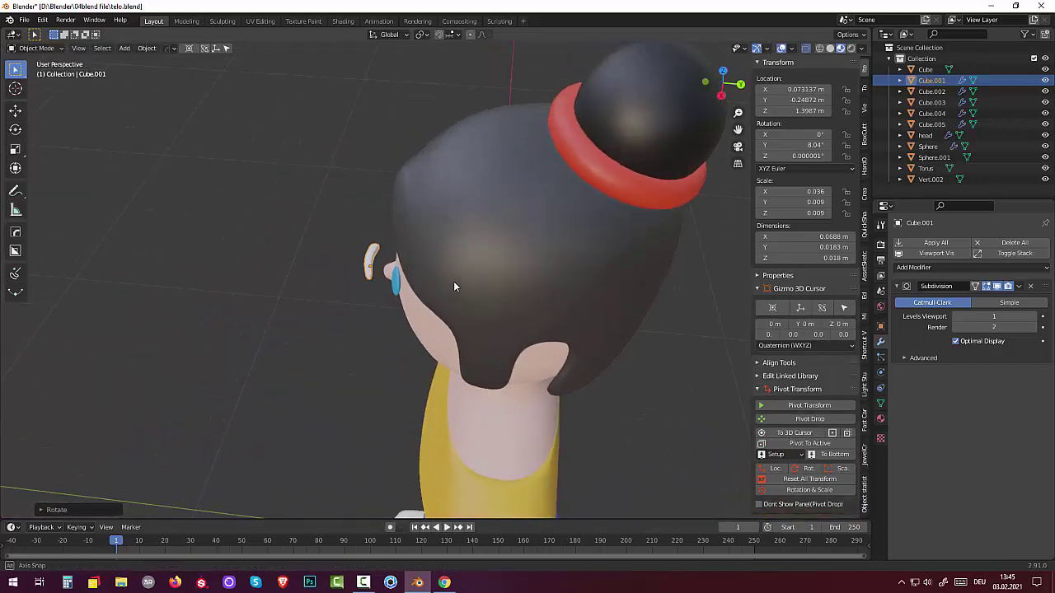
{"action": "key", "text": "g"}
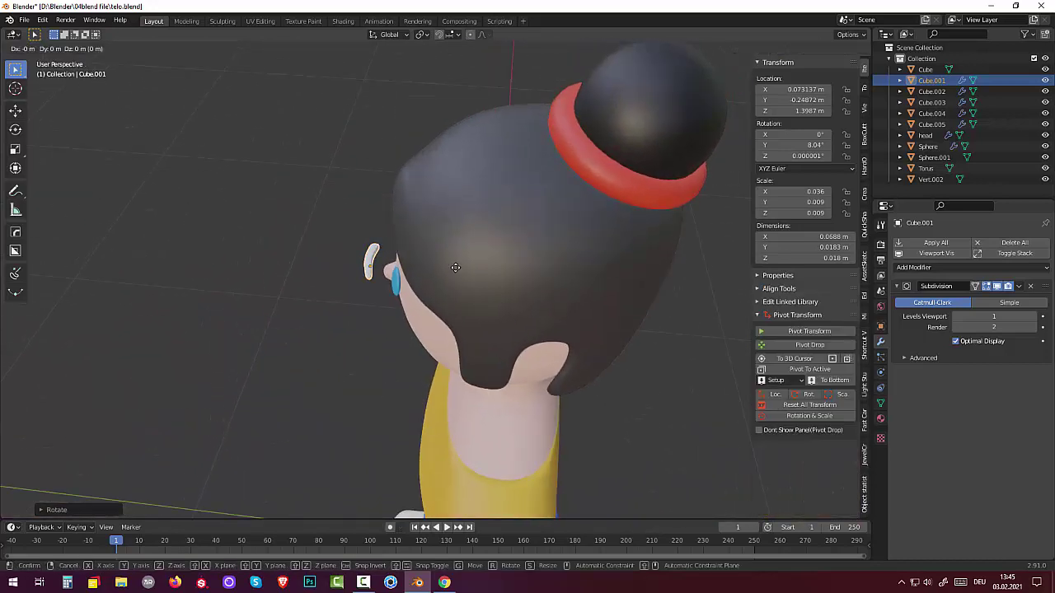
{"action": "key", "text": "y"}
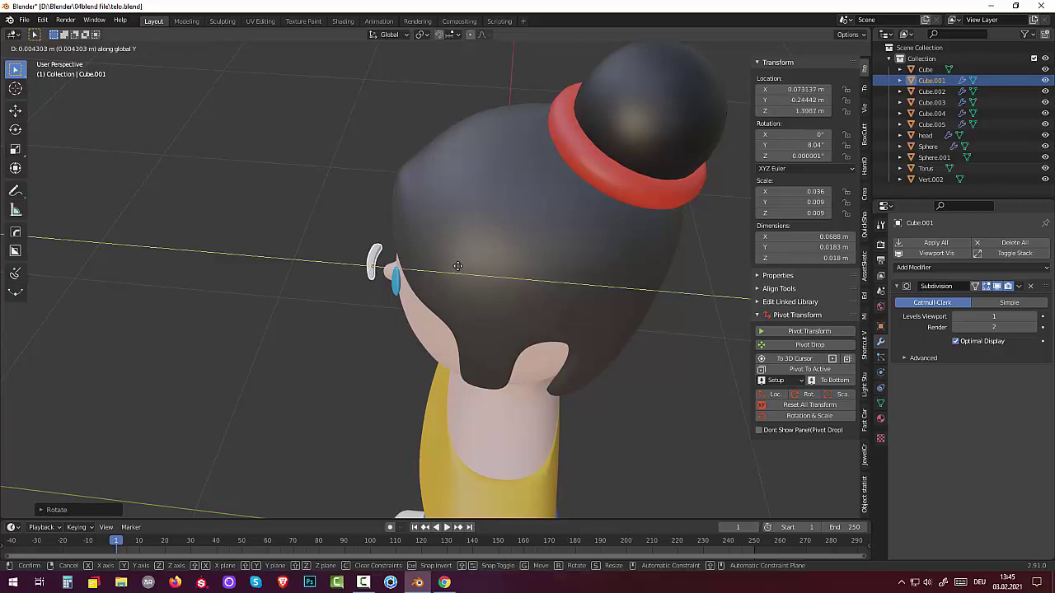
{"action": "left_click", "coordinate": [489, 260]}
{"action": "mouse_move", "coordinate": [489, 261]}
{"action": "middle_mouse_down"}
{"action": "mouse_move", "coordinate": [579, 218]}
{"action": "mouse_move", "coordinate": [599, 238]}
{"action": "middle_mouse_up"}
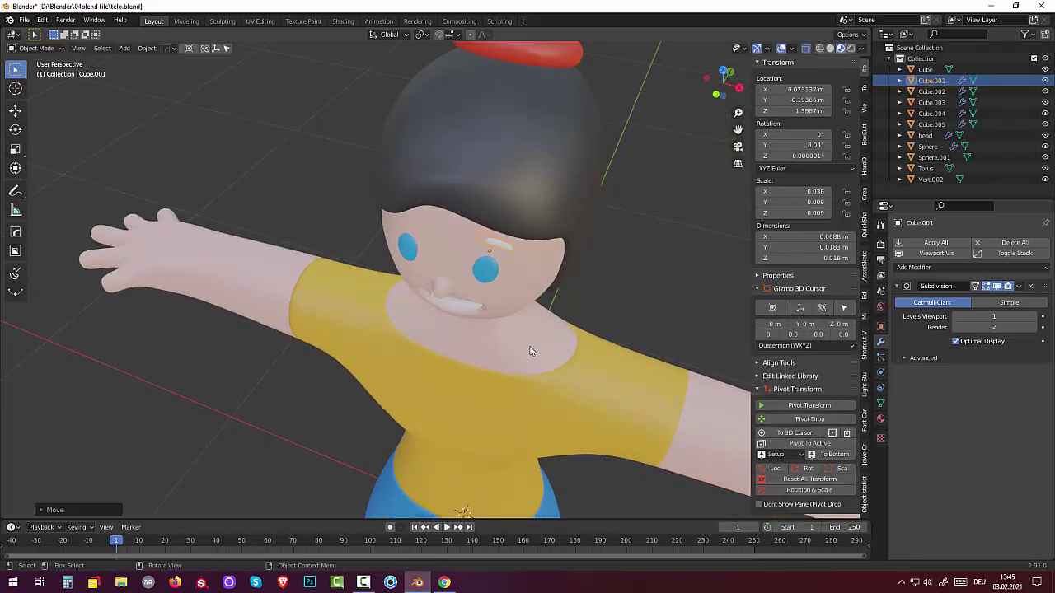
Rotate the eyebrow about Z, nudge it along Y, then Reset All Transform keeping its position
{"action": "key", "text": "r"}
{"action": "key", "text": "z"}
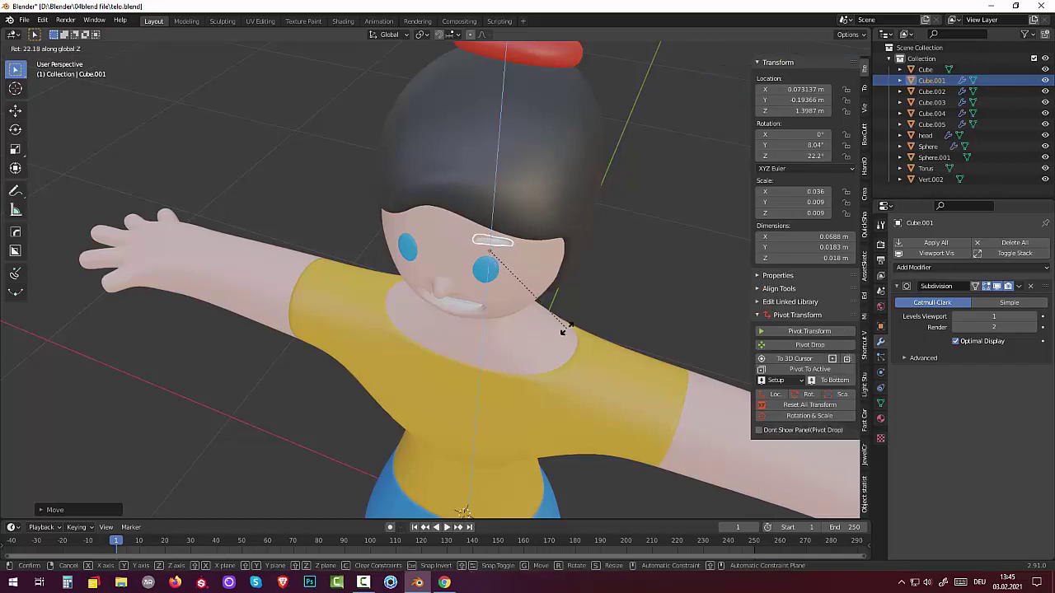
{"action": "left_click", "coordinate": [559, 330]}
{"action": "mouse_move", "coordinate": [565, 330]}
{"action": "middle_mouse_down"}
{"action": "mouse_move", "coordinate": [535, 306]}
{"action": "mouse_move", "coordinate": [518, 308]}
{"action": "mouse_move", "coordinate": [521, 326]}
{"action": "middle_mouse_up"}
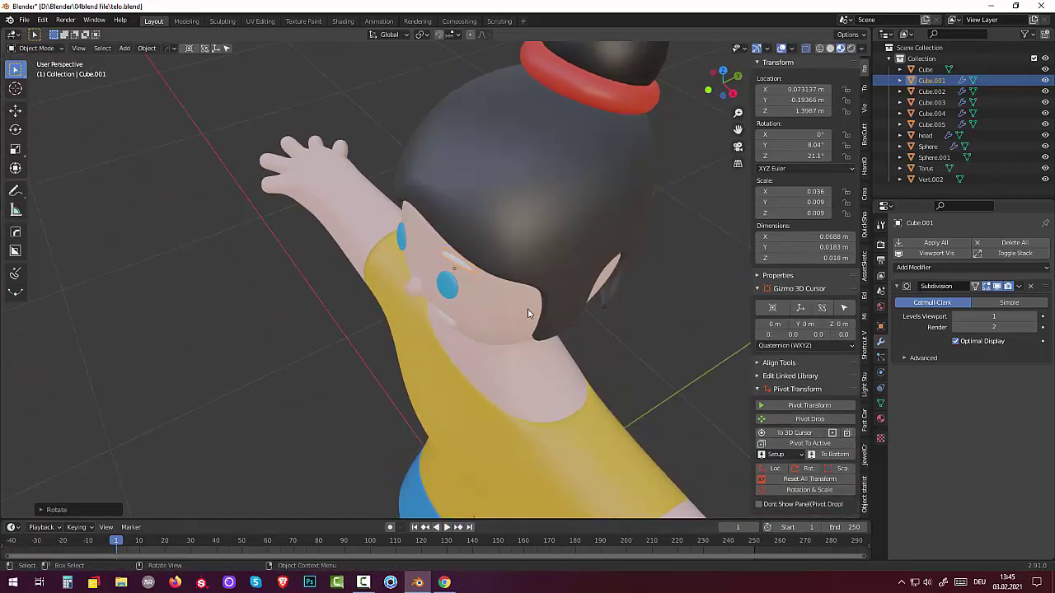
{"action": "key", "text": "g"}
{"action": "key", "text": "y"}
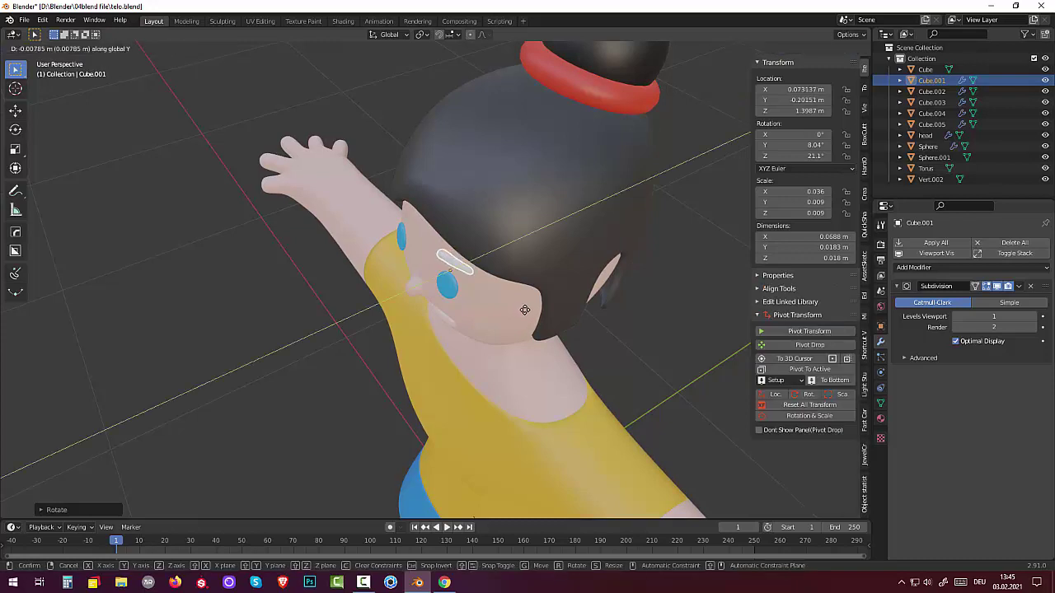
{"action": "left_click", "coordinate": [526, 309]}
{"action": "mouse_move", "coordinate": [526, 309]}
{"action": "middle_mouse_down"}
{"action": "mouse_move", "coordinate": [560, 308]}
{"action": "mouse_move", "coordinate": [636, 259]}
{"action": "middle_mouse_up"}
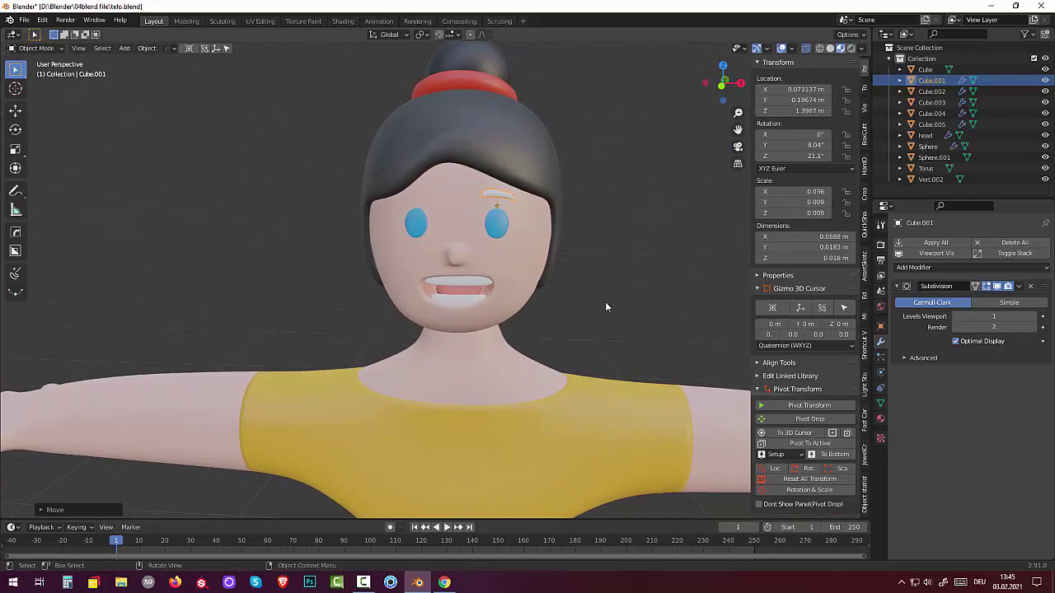
{"action": "left_click", "coordinate": [812, 481]}
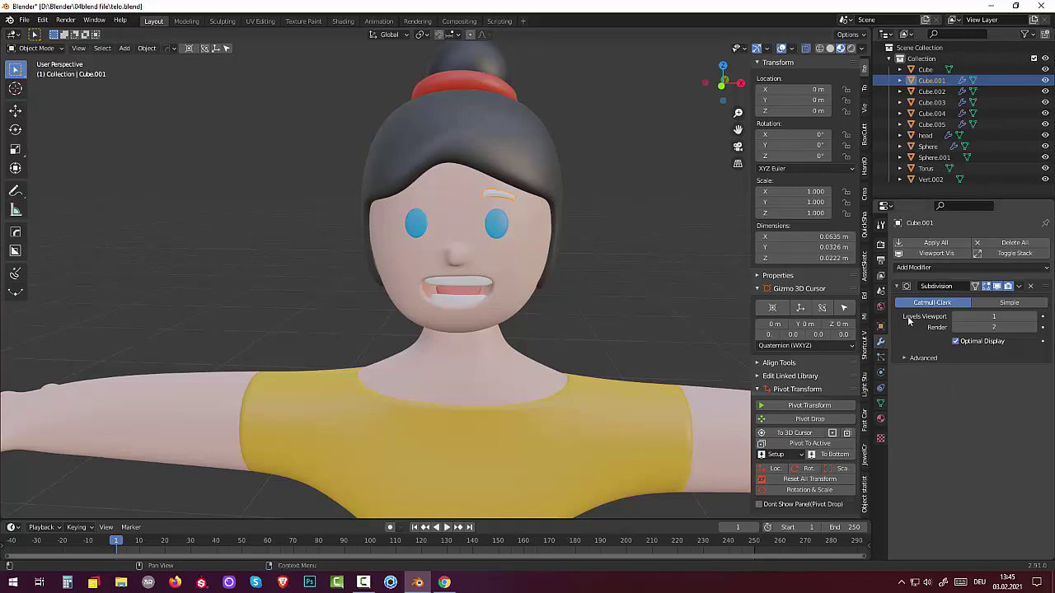
Add a Mirror modifier to Cube.001 so the brow copies across X, and shade it smooth
{"action": "left_click", "coordinate": [915, 267]}
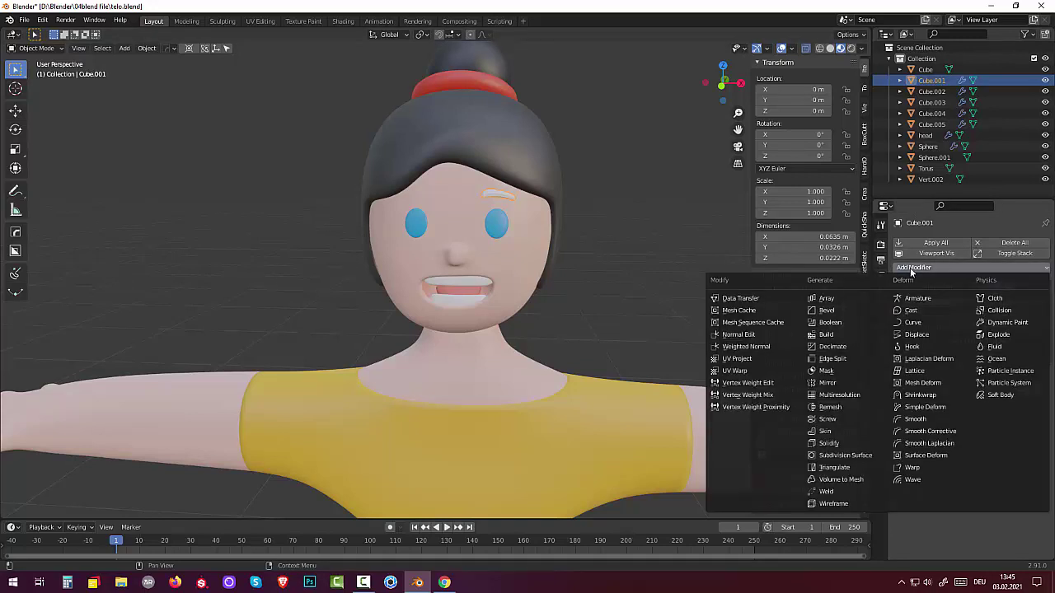
{"action": "left_click", "coordinate": [841, 384]}
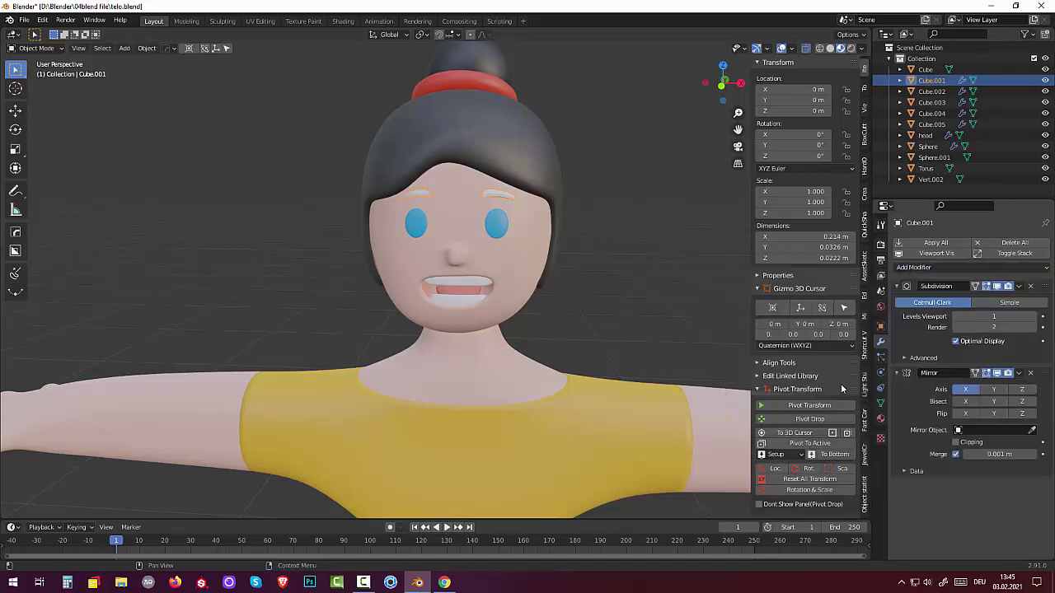
{"action": "left_click", "coordinate": [497, 199]}
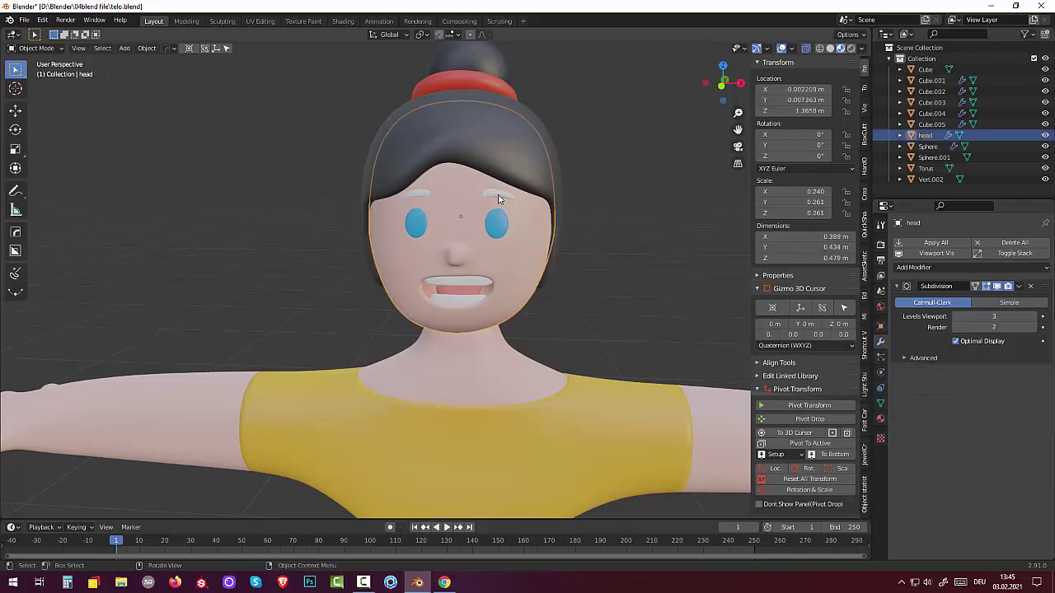
{"action": "left_click", "coordinate": [496, 198]}
{"action": "right_click", "coordinate": [496, 198]}
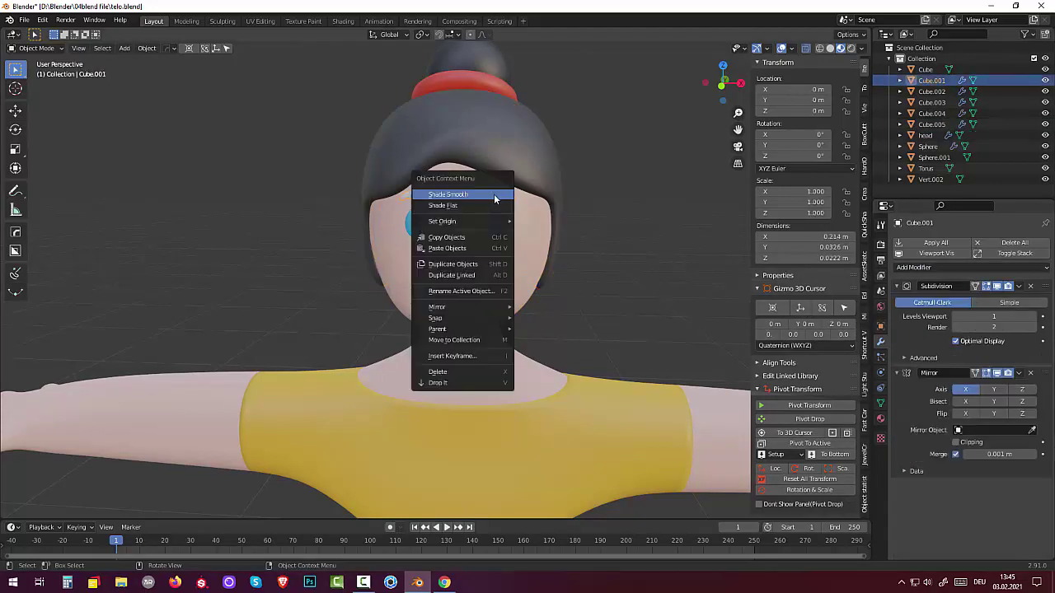
{"action": "left_click", "coordinate": [452, 198]}
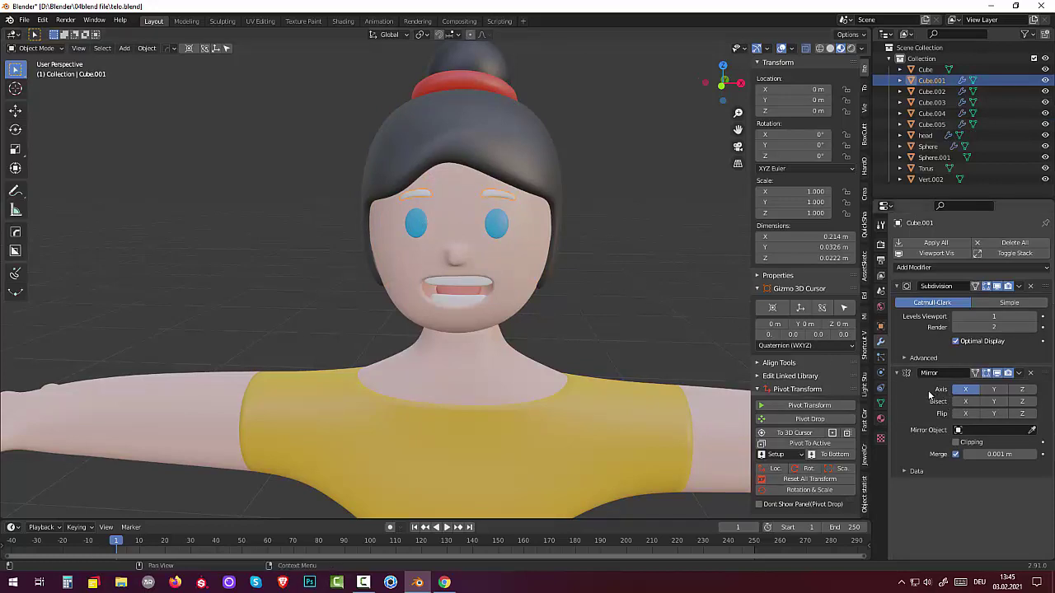
{"action": "left_click", "coordinate": [880, 421]}
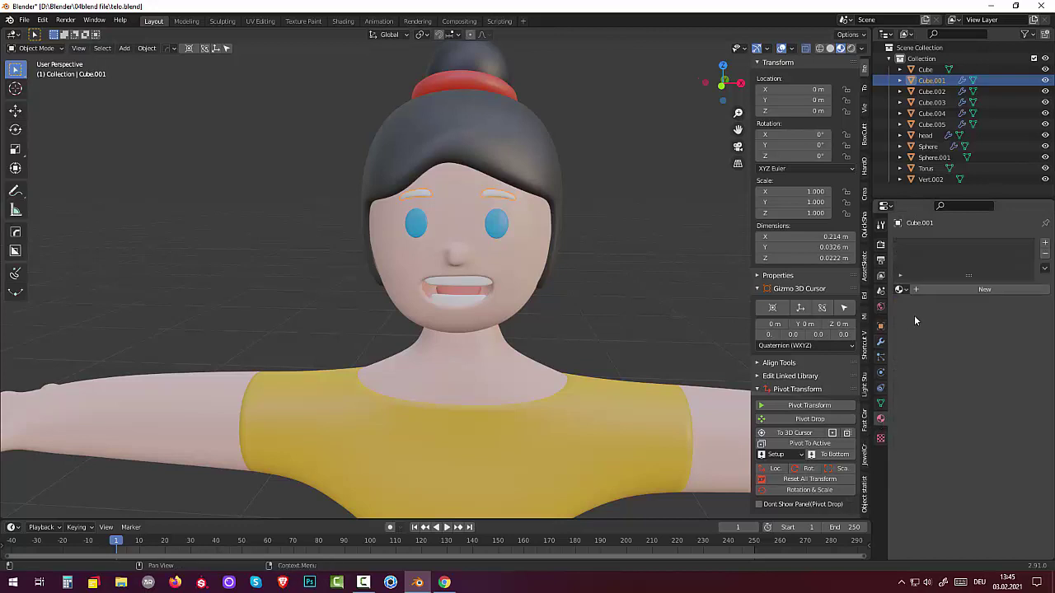
Swap the eyebrows' trial blue Material.009 for the existing dark Material.013
{"action": "left_click", "coordinate": [901, 290]}
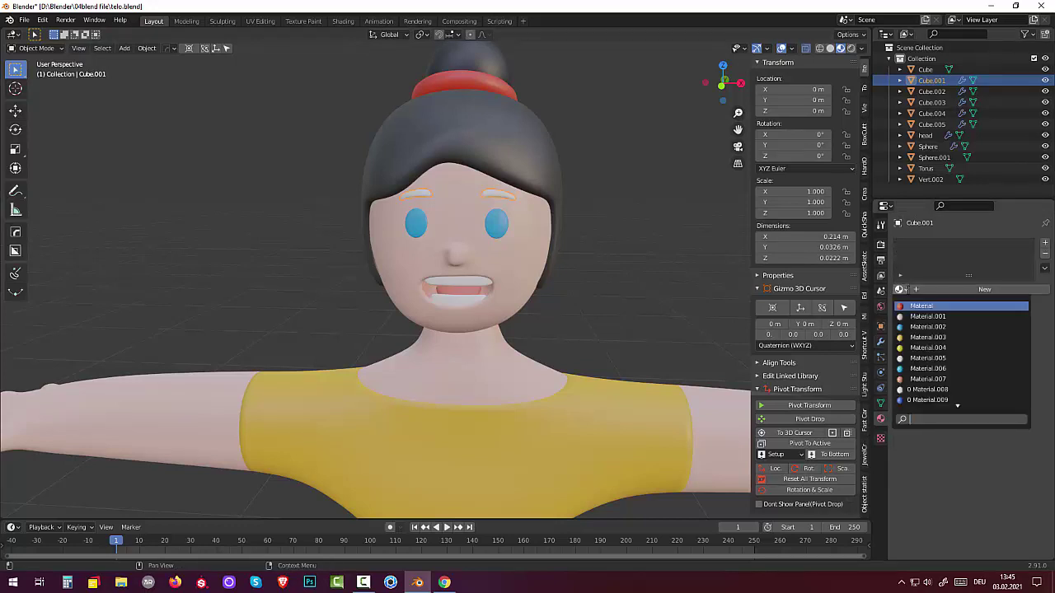
{"action": "left_click", "coordinate": [958, 401]}
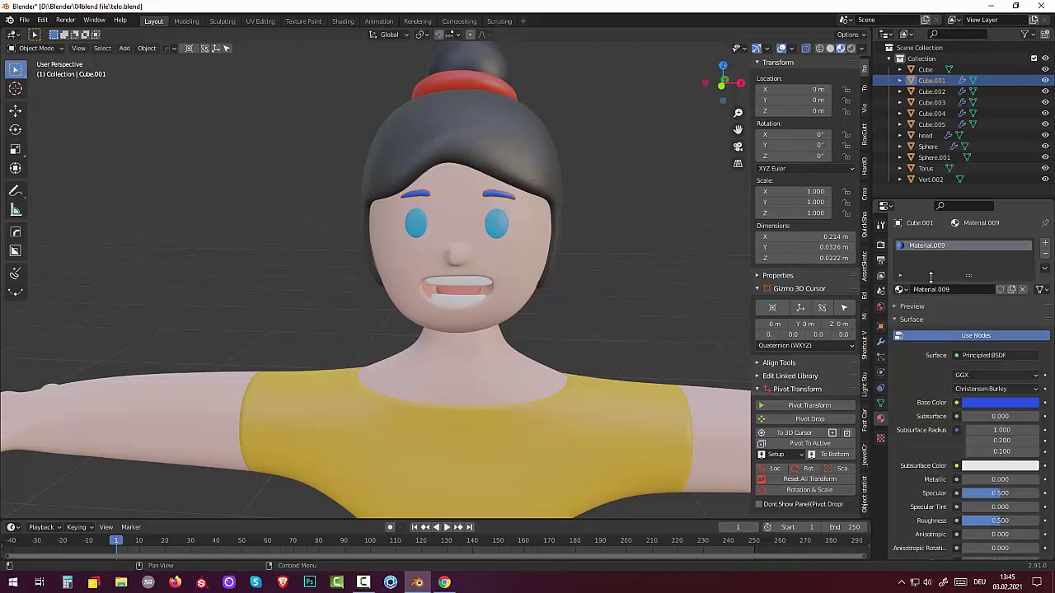
{"action": "left_click", "coordinate": [902, 289]}
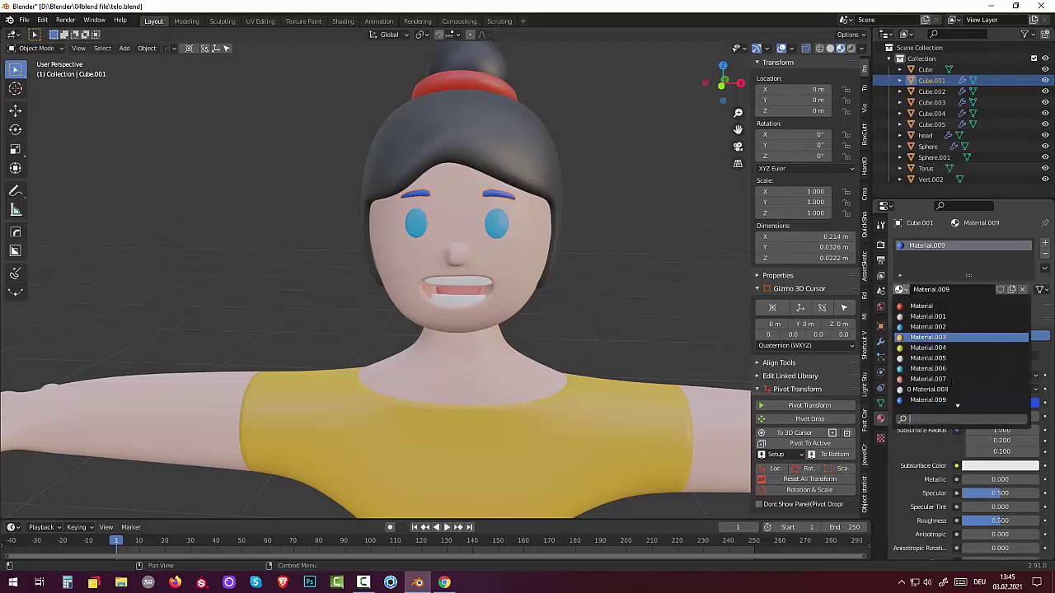
{"action": "left_click", "coordinate": [957, 401]}
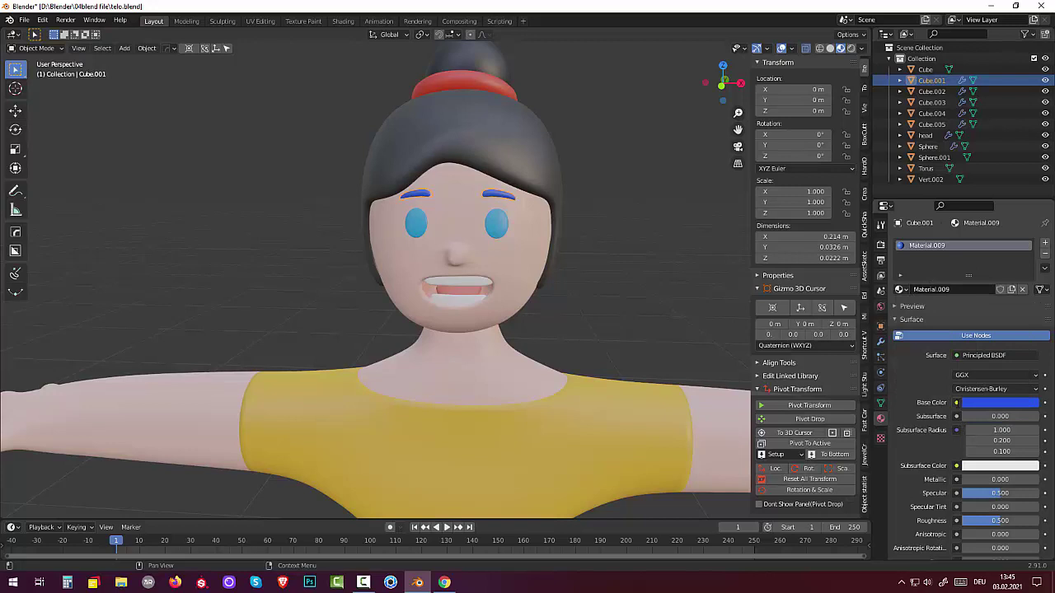
{"action": "left_click", "coordinate": [902, 289]}
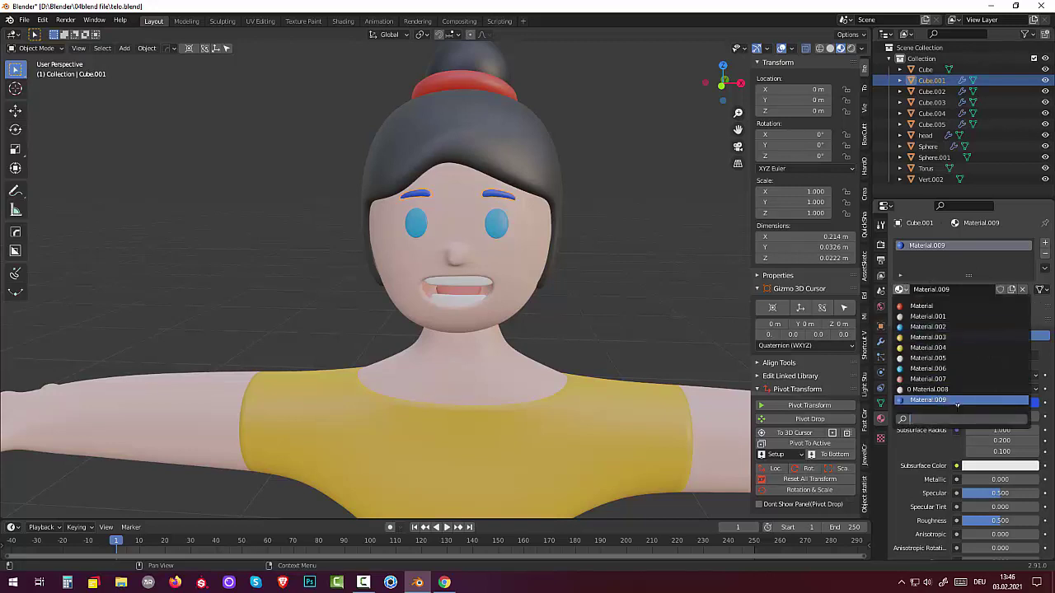
{"action": "scroll", "coordinate": [957, 402], "scroll_direction": "down", "scroll_amount": 2}
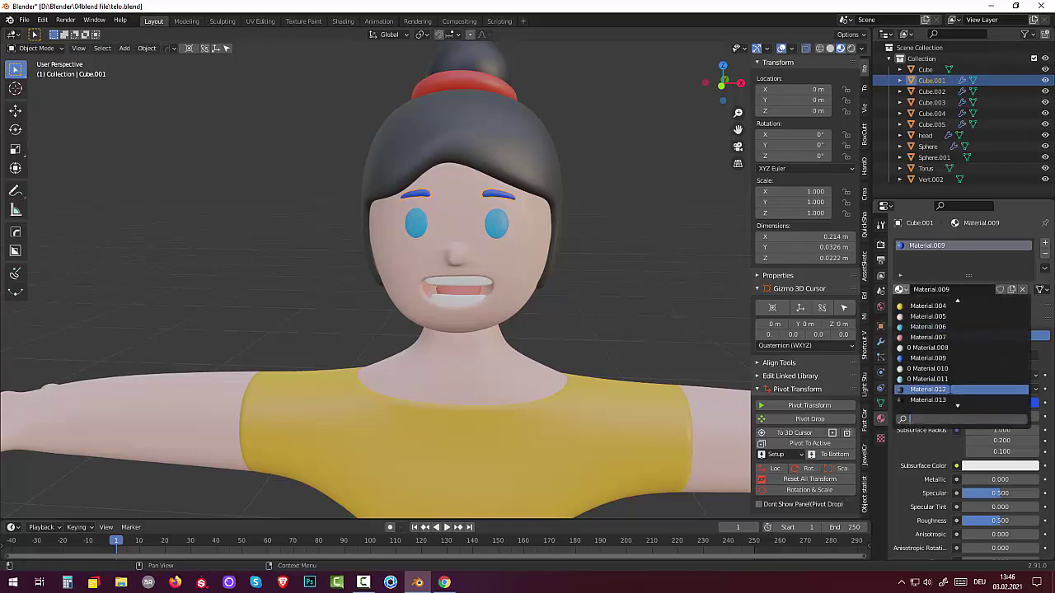
{"action": "scroll", "coordinate": [957, 402], "scroll_direction": "down", "scroll_amount": 2}
{"action": "left_click", "coordinate": [928, 400]}
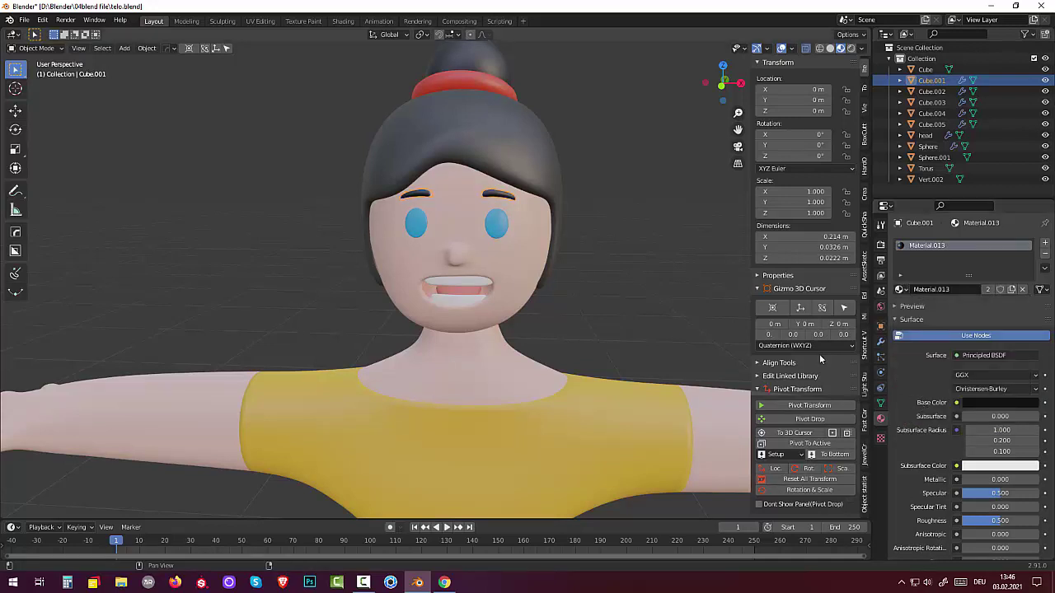
{"action": "left_click", "coordinate": [666, 244]}
{"action": "mouse_move", "coordinate": [663, 245]}
{"action": "middle_mouse_down"}
{"action": "mouse_move", "coordinate": [516, 233]}
{"action": "mouse_move", "coordinate": [593, 238]}
{"action": "mouse_move", "coordinate": [564, 249]}
{"action": "mouse_move", "coordinate": [576, 222]}
{"action": "mouse_move", "coordinate": [553, 204]}
{"action": "mouse_move", "coordinate": [540, 217]}
{"action": "mouse_move", "coordinate": [537, 200]}
{"action": "middle_mouse_up"}
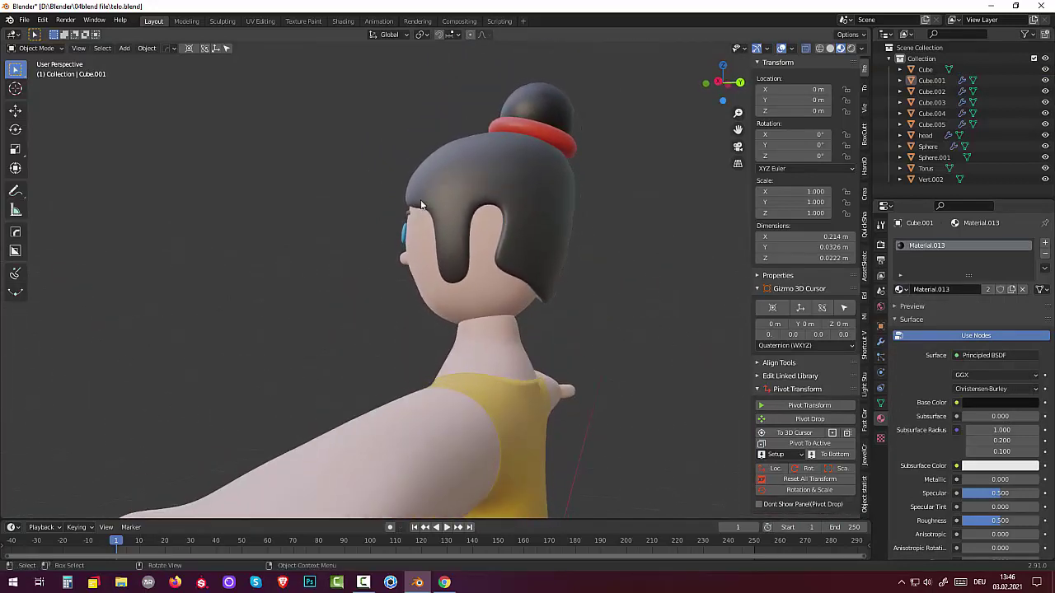
Select the blue eye sphere, rotate it, and move its origin onto the eye geometry
{"action": "scroll", "coordinate": [405, 212], "scroll_direction": "up", "scroll_amount": 4}
{"action": "scroll", "coordinate": [387, 212], "scroll_direction": "up", "scroll_amount": 3}
{"action": "middle_click_drag", "start_coordinate": [405, 227], "coordinate": [370, 191]}
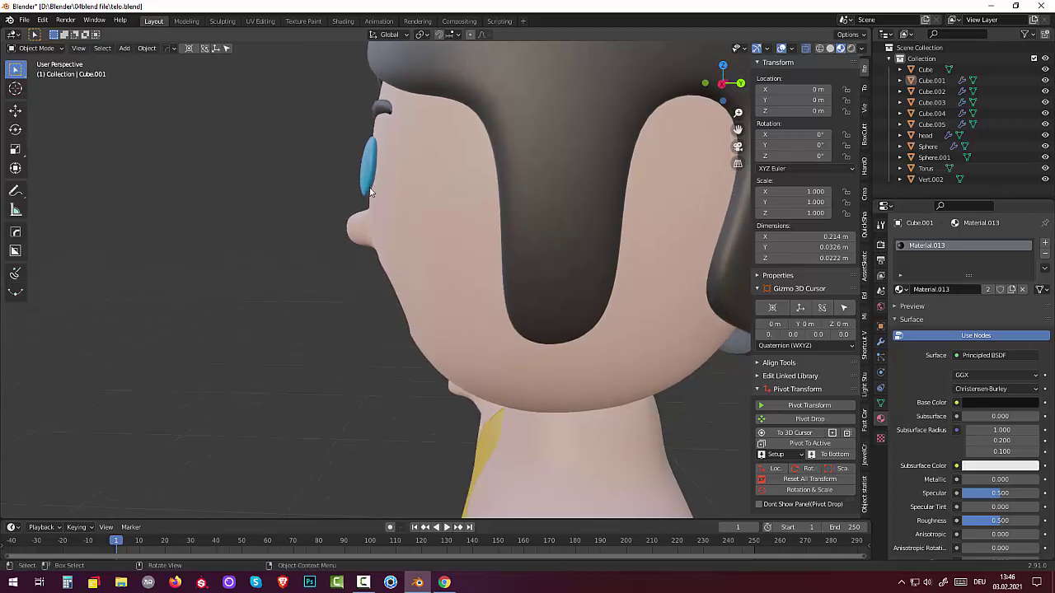
{"action": "left_click", "coordinate": [368, 177]}
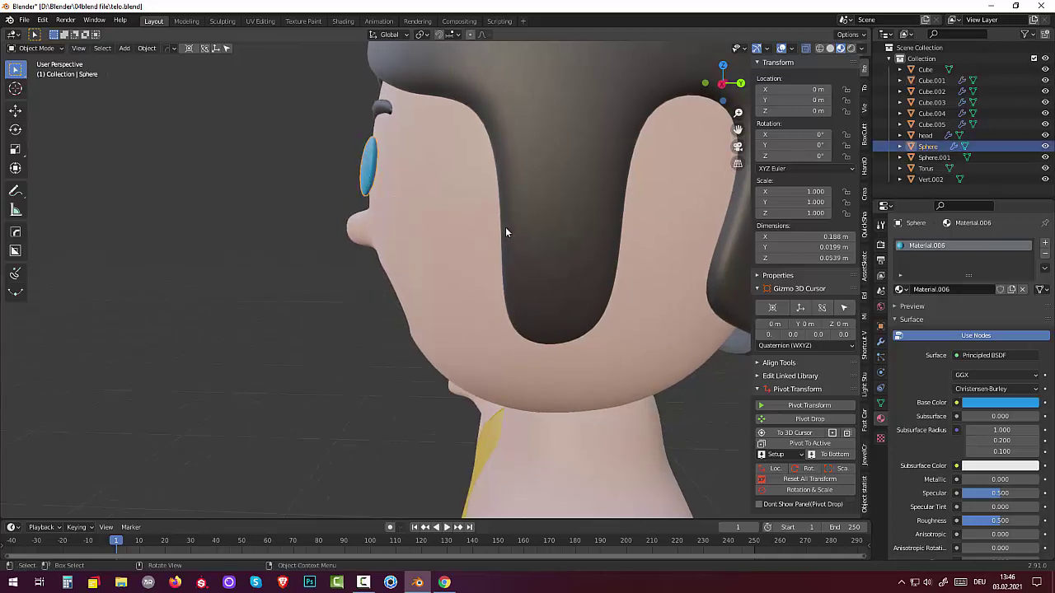
{"action": "key", "text": "r"}
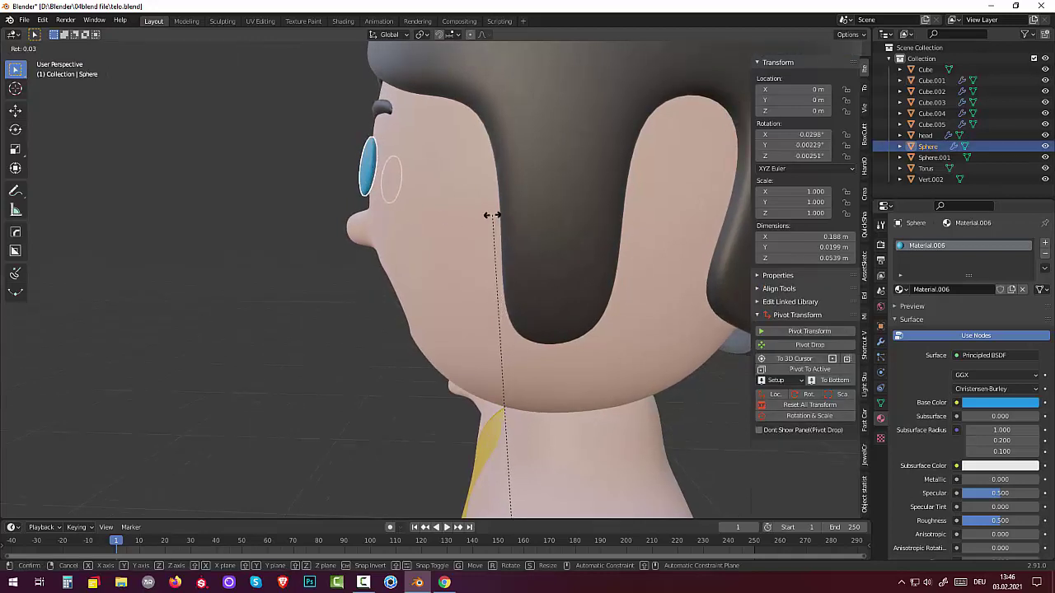
{"action": "left_click", "coordinate": [492, 215]}
{"action": "left_click", "coordinate": [155, 53]}
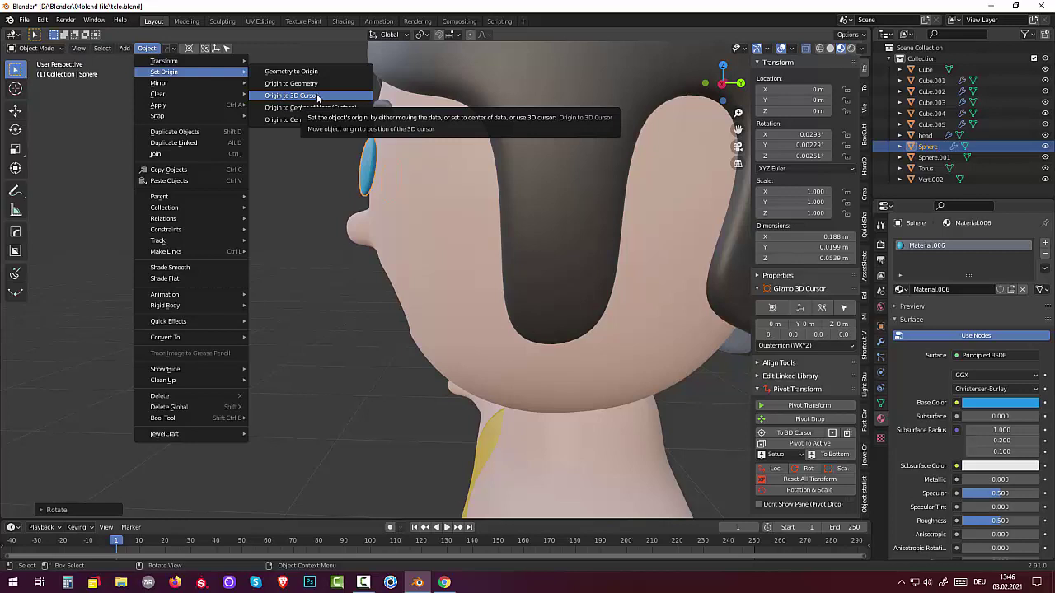
{"action": "left_click", "coordinate": [312, 84]}
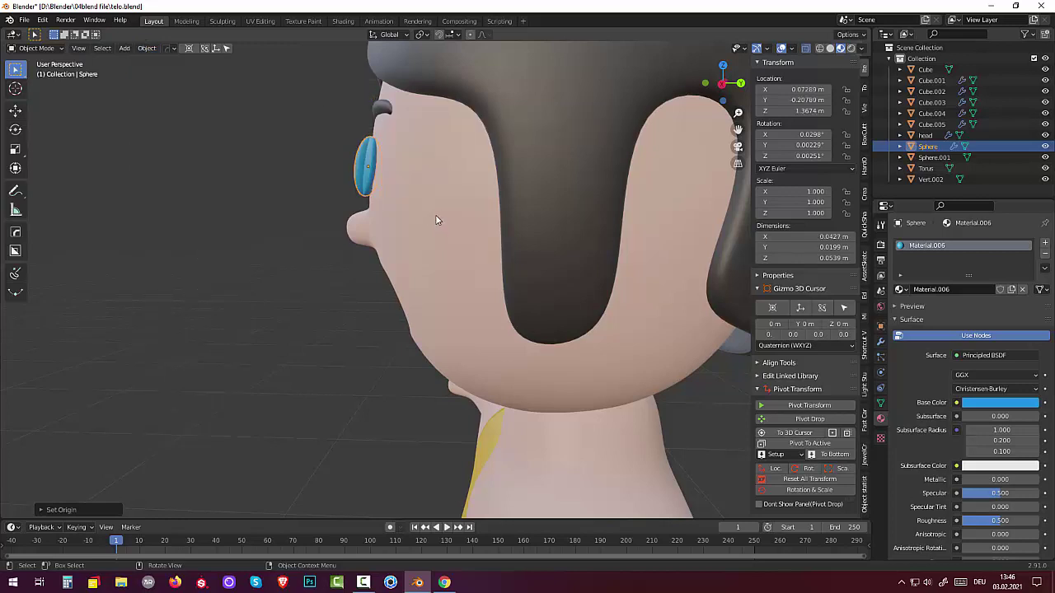
{"action": "mouse_move", "coordinate": [450, 214]}
{"action": "middle_mouse_down"}
{"action": "mouse_move", "coordinate": [545, 223]}
{"action": "mouse_move", "coordinate": [433, 211]}
{"action": "middle_mouse_up"}
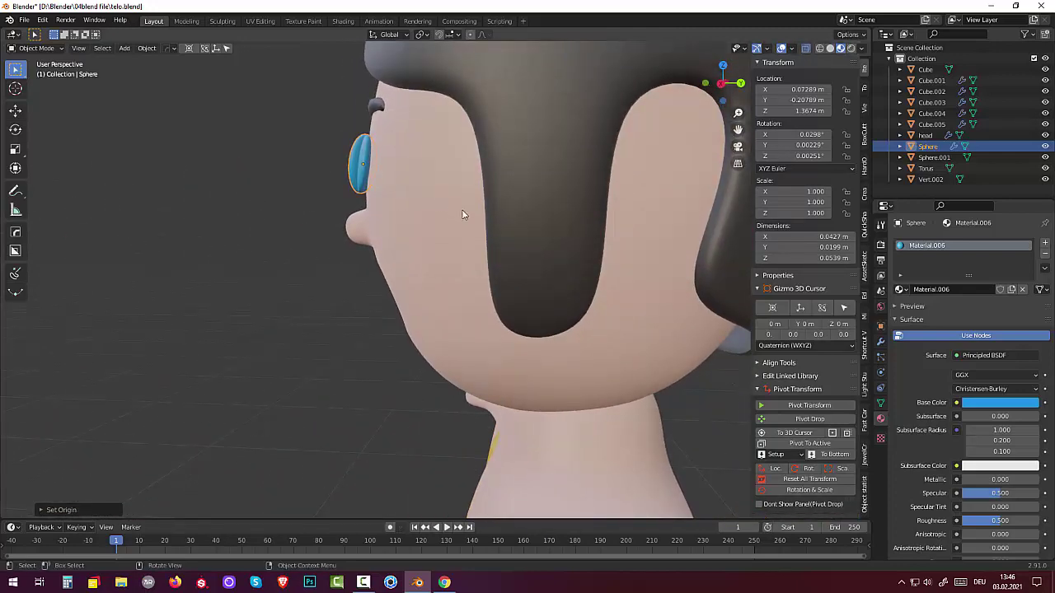
Tilt and shift the eye slightly, then return its origin to the world centre
{"action": "key", "text": "r"}
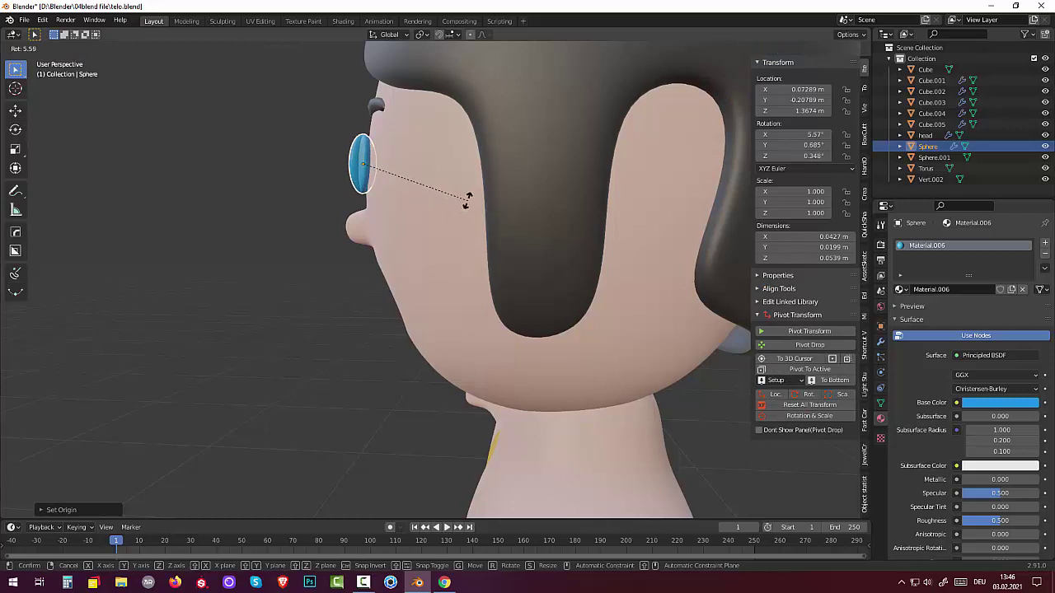
{"action": "left_click", "coordinate": [465, 203]}
{"action": "key", "text": "g"}
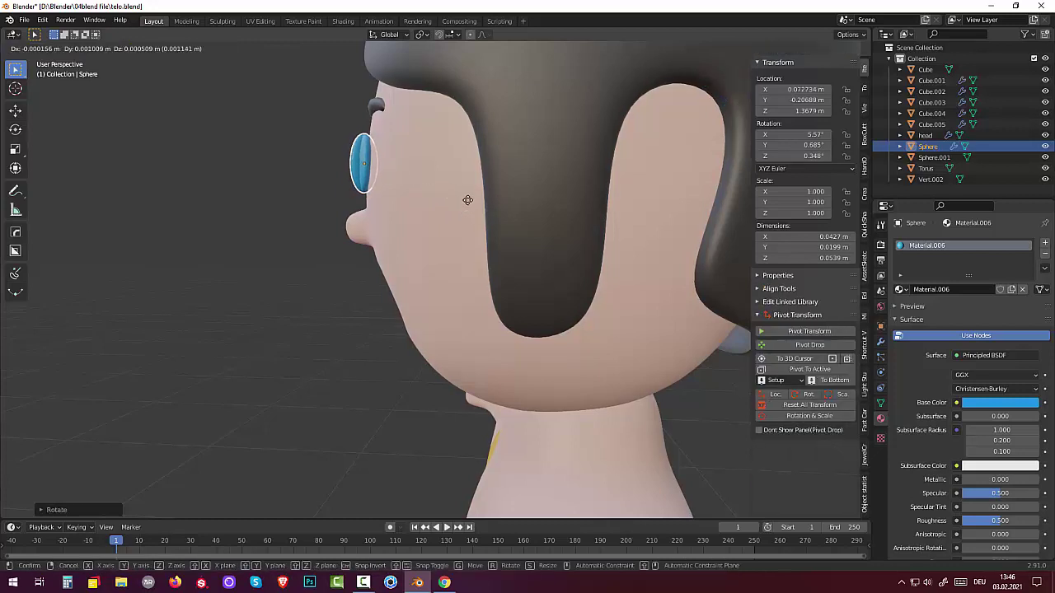
{"action": "left_click", "coordinate": [466, 202]}
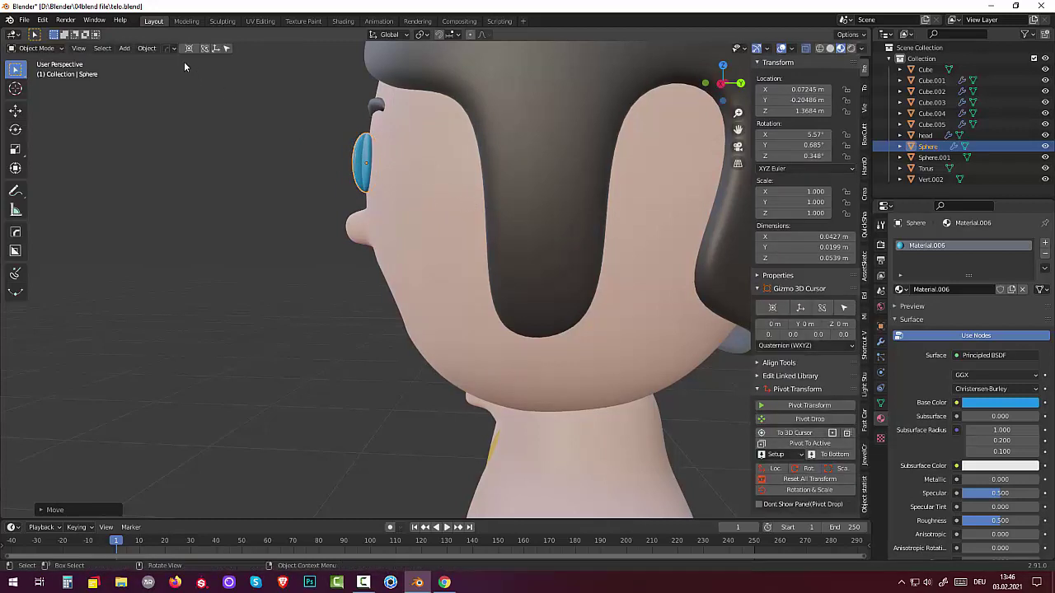
{"action": "left_click", "coordinate": [146, 49]}
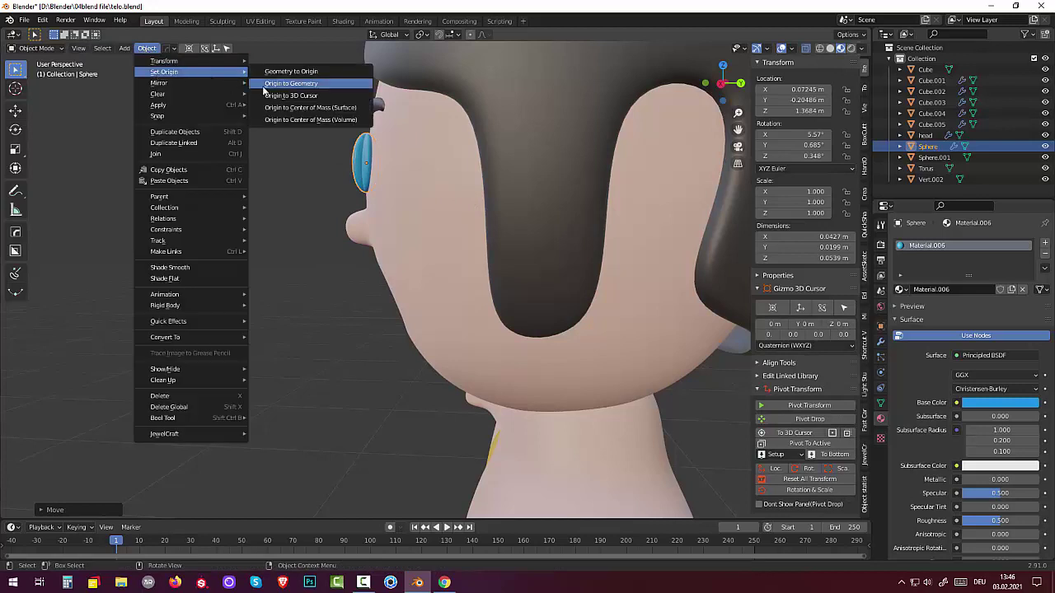
{"action": "left_click", "coordinate": [281, 96]}
From the front, Reset All Transform to zero the eye sphere's rotation, then check both eyes
{"action": "mouse_move", "coordinate": [431, 176]}
{"action": "middle_mouse_down"}
{"action": "mouse_move", "coordinate": [536, 200]}
{"action": "mouse_move", "coordinate": [509, 284]}
{"action": "mouse_move", "coordinate": [532, 196]}
{"action": "middle_mouse_up"}
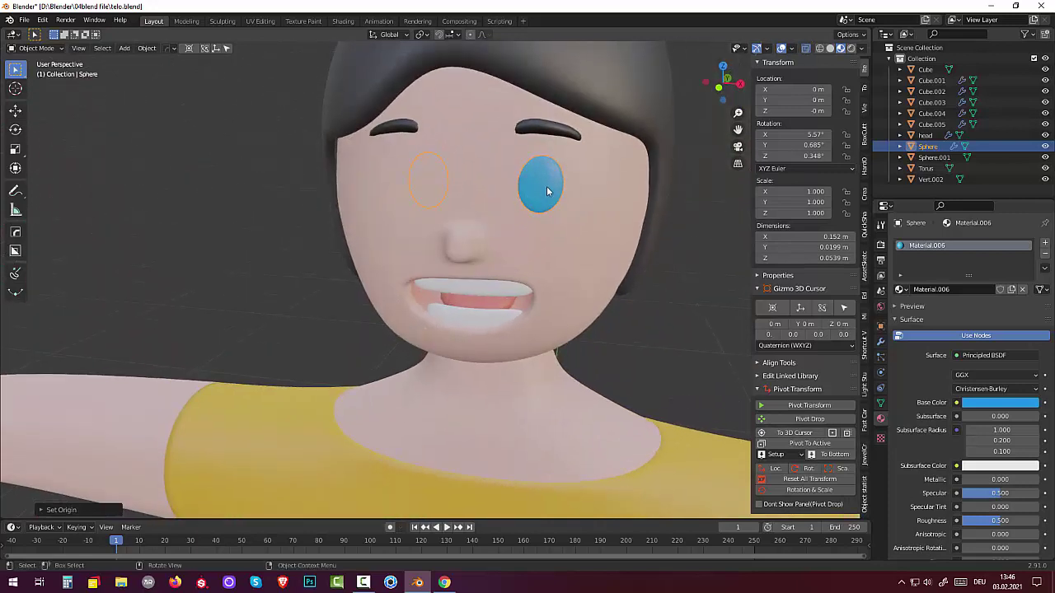
{"action": "middle_click_drag", "start_coordinate": [449, 196], "coordinate": [558, 186]}
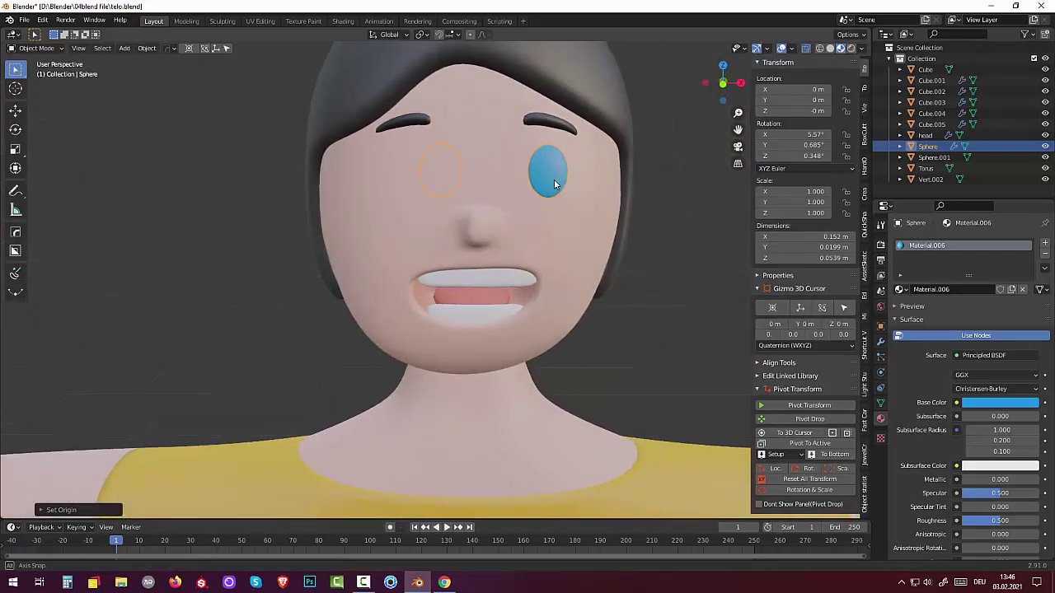
{"action": "left_click", "coordinate": [809, 479]}
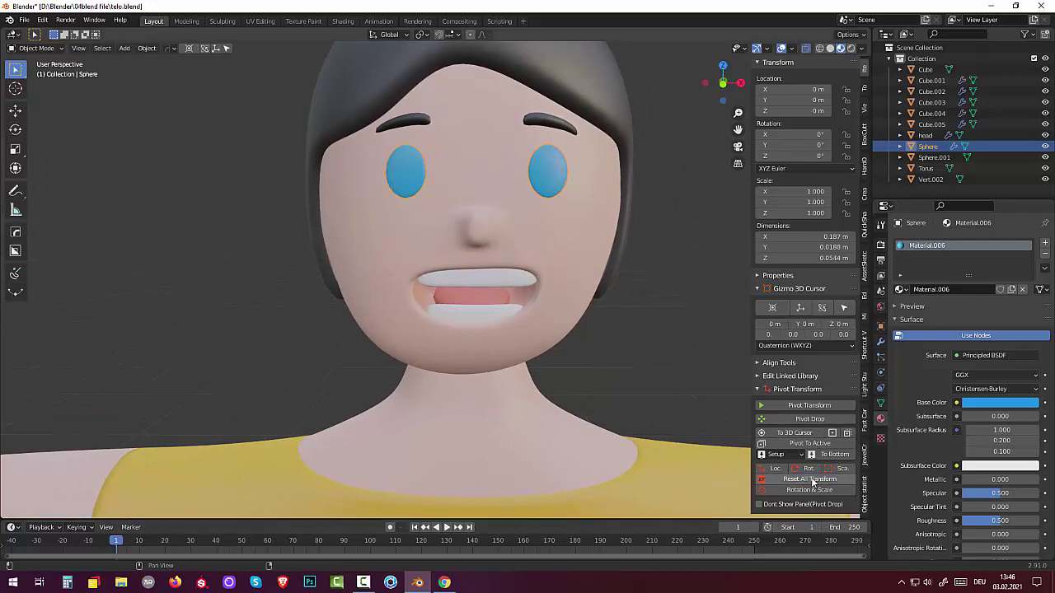
{"action": "left_click", "coordinate": [631, 373]}
{"action": "middle_click_drag", "start_coordinate": [623, 339], "coordinate": [632, 349]}
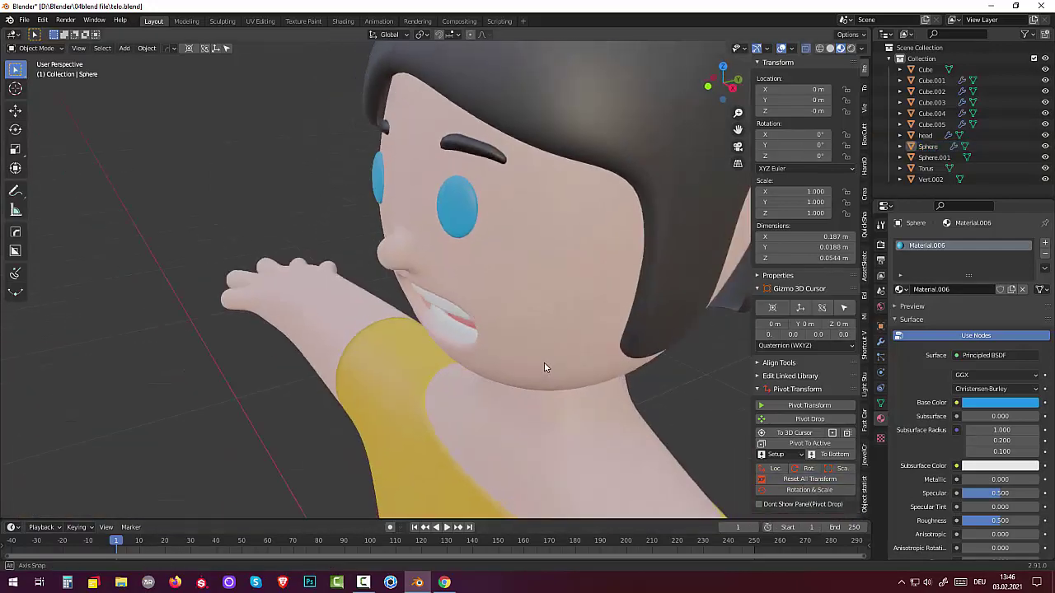
{"action": "scroll", "coordinate": [632, 350], "scroll_direction": "down", "scroll_amount": 2}
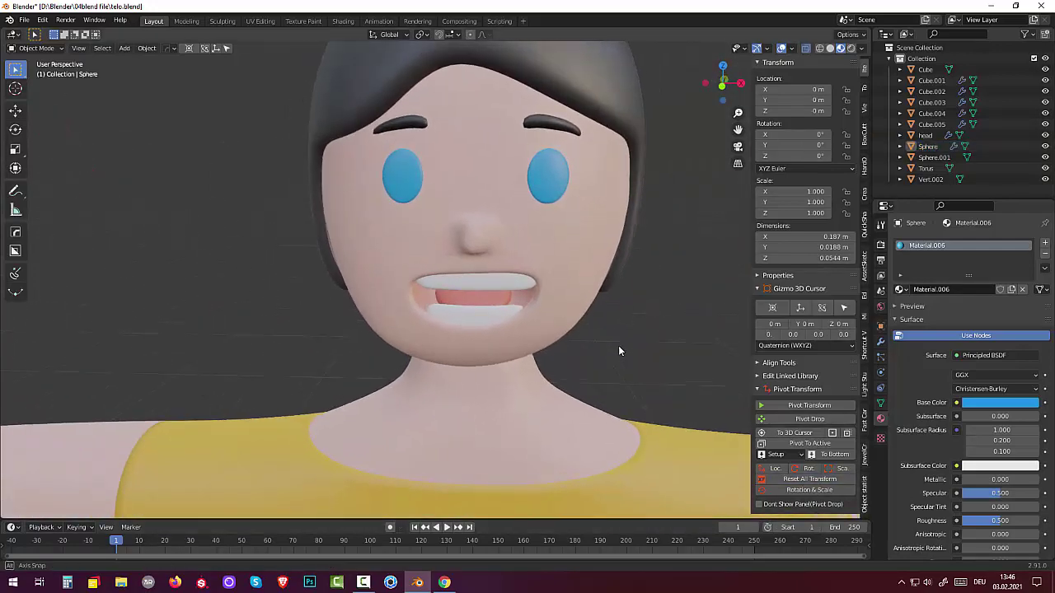
{"action": "middle_click_drag", "start_coordinate": [618, 343], "coordinate": [542, 344]}
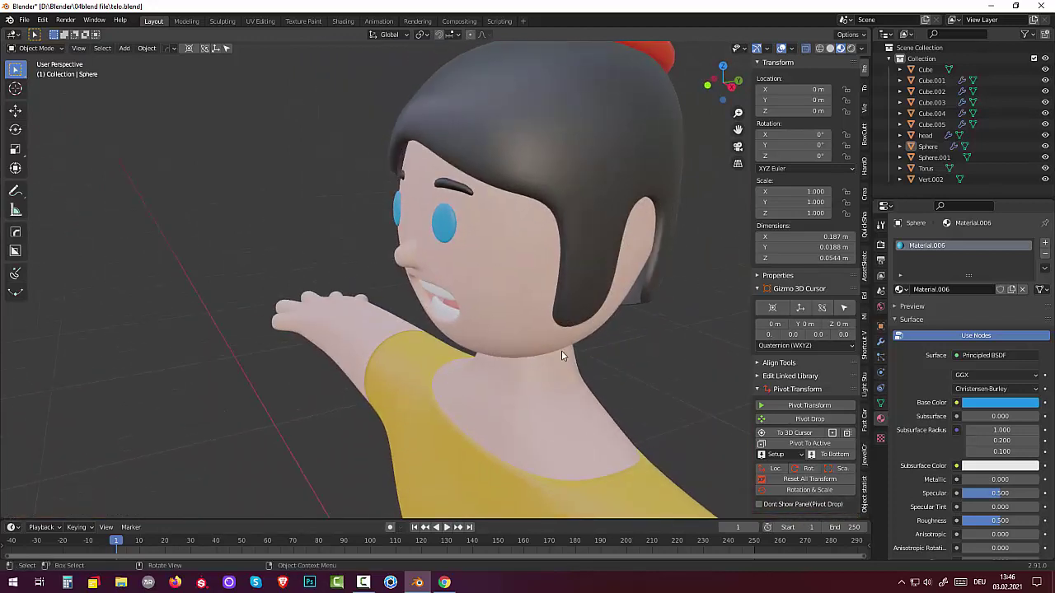
Add a cylinder mesh and rotate it 90° about X
{"action": "key", "text": "shift+a"}
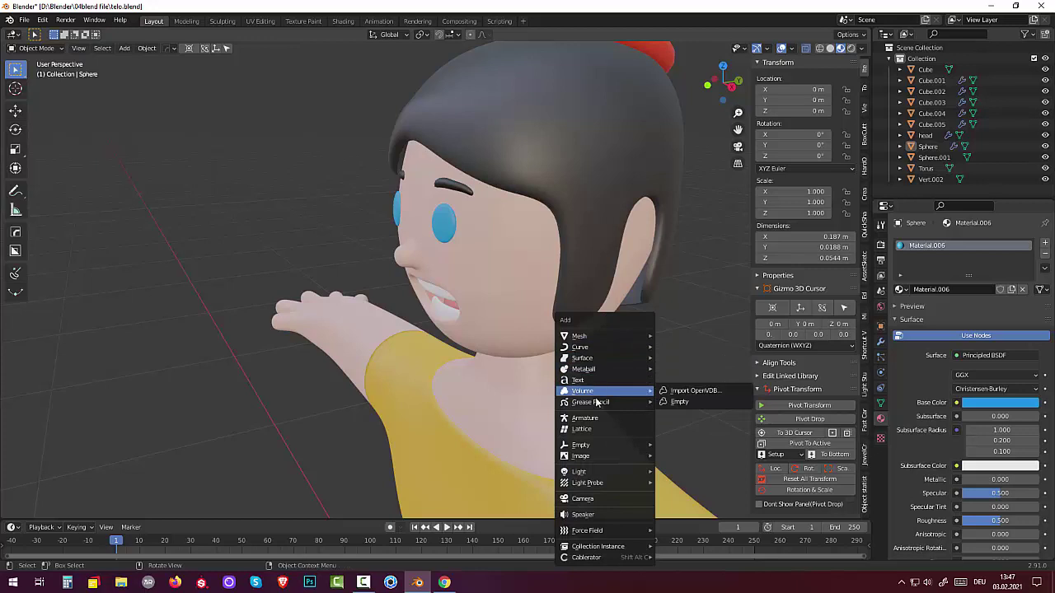
{"action": "mouse_move", "coordinate": [605, 336]}
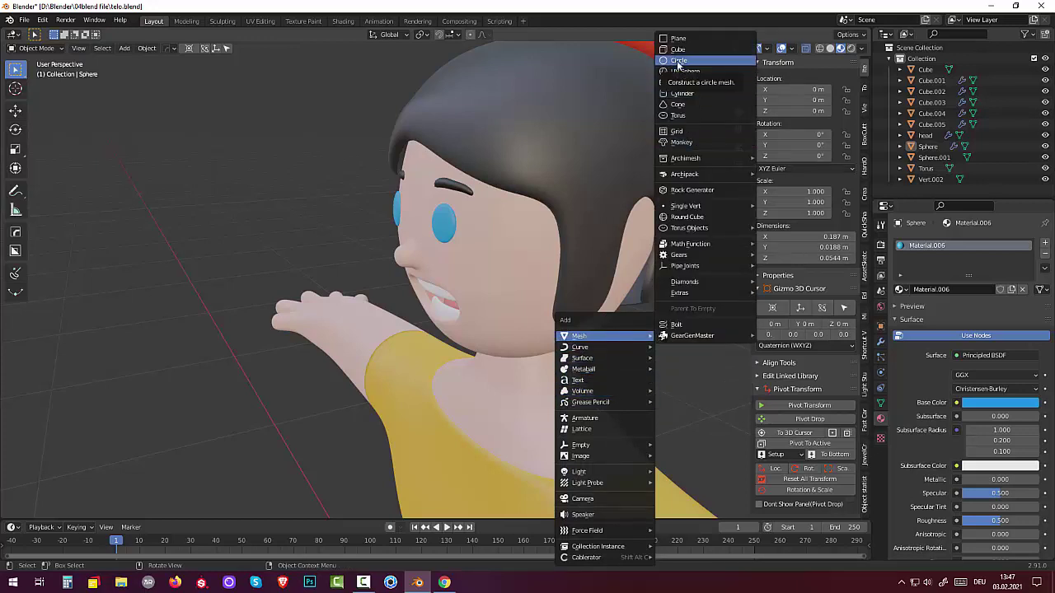
{"action": "left_click", "coordinate": [685, 94]}
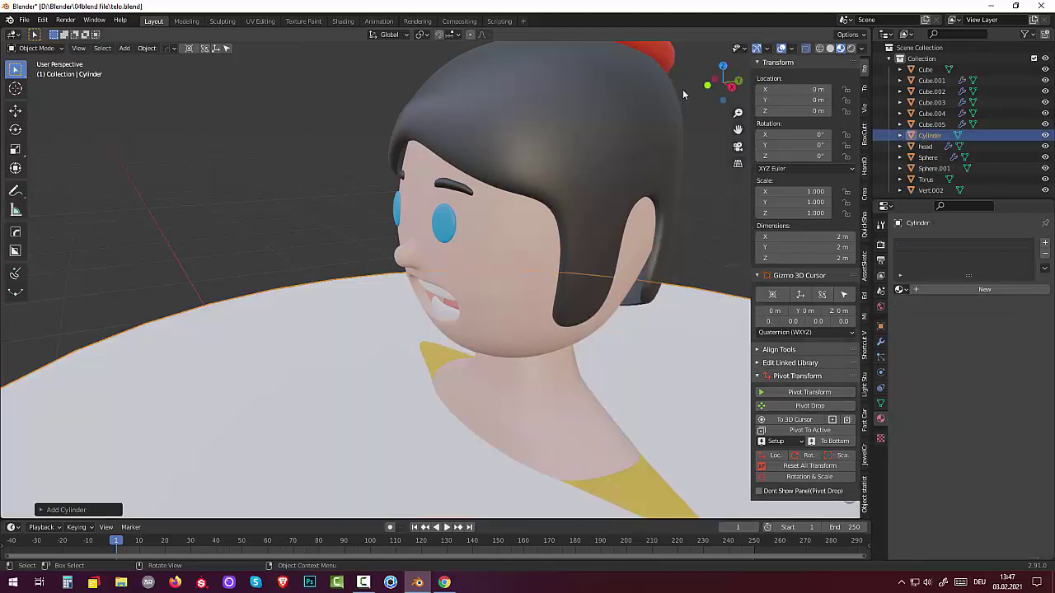
{"action": "scroll", "coordinate": [580, 172], "scroll_direction": "down", "scroll_amount": 5}
{"action": "scroll", "coordinate": [555, 182], "scroll_direction": "down", "scroll_amount": 2}
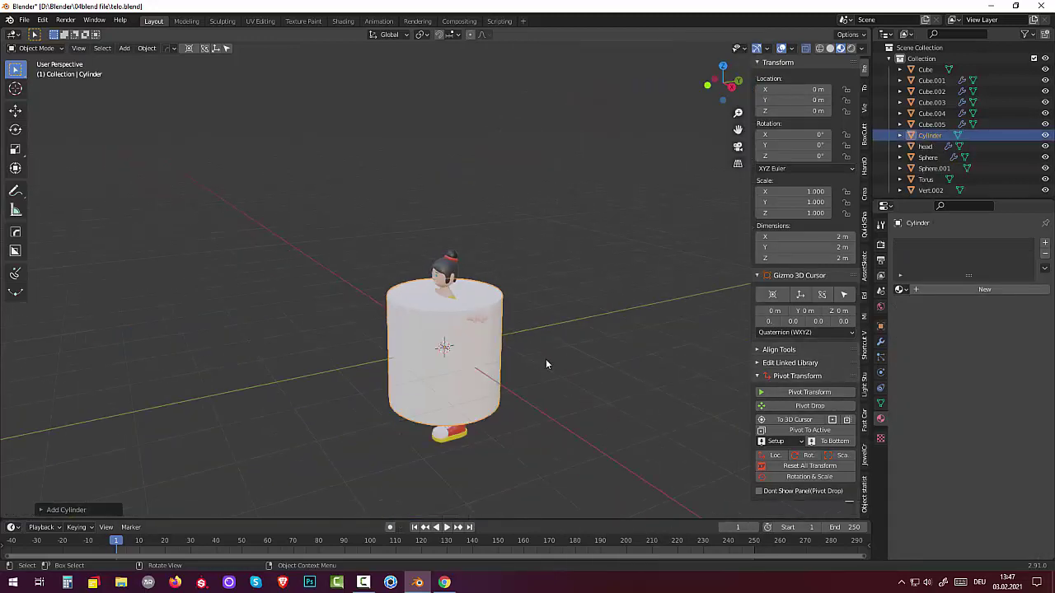
{"action": "key", "text": "r"}
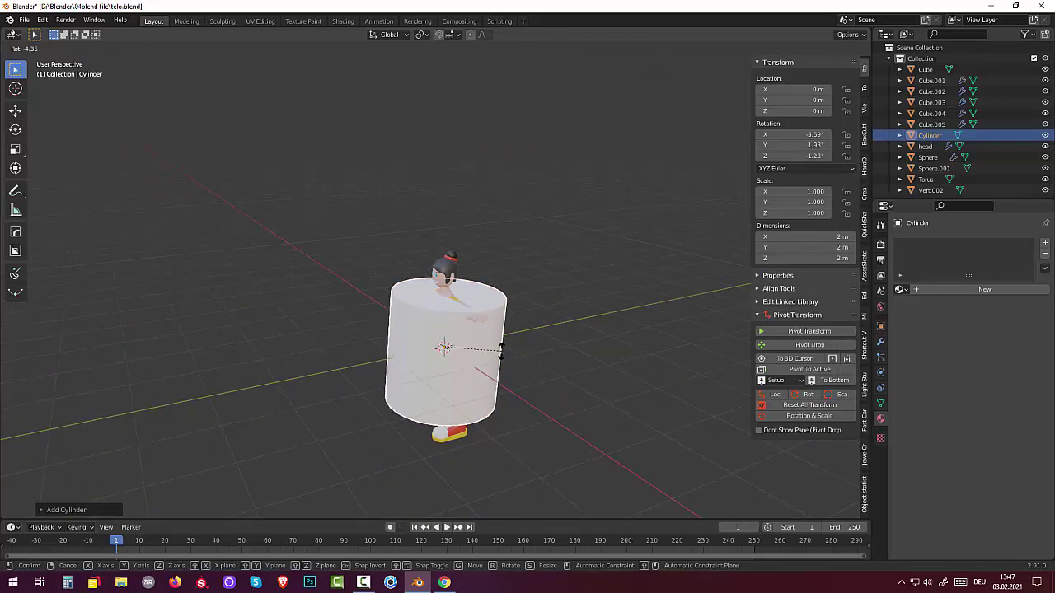
{"action": "type", "text": "x"}
{"action": "type", "text": "90"}
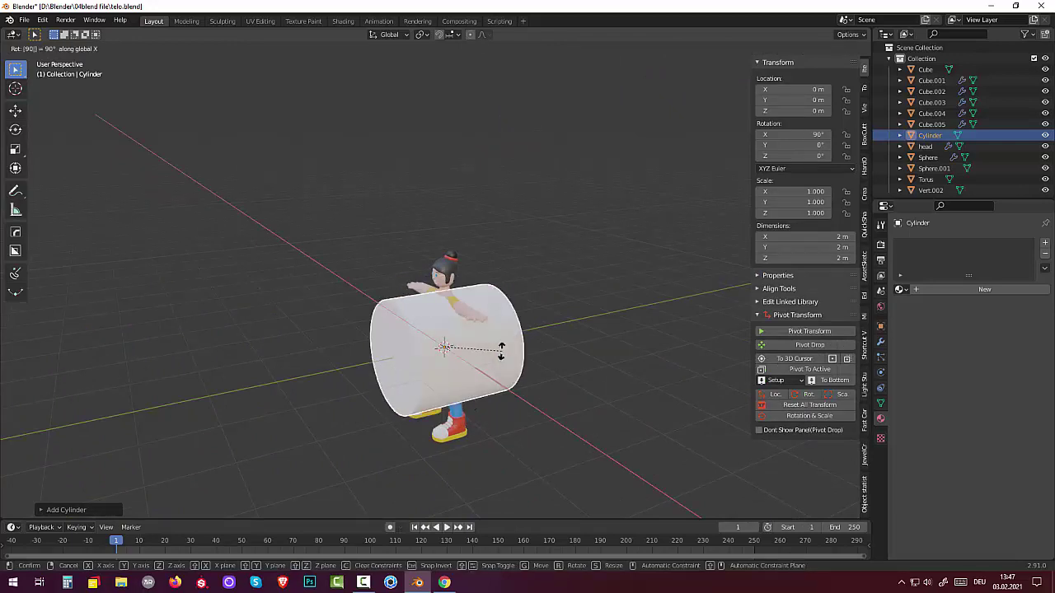
{"action": "key", "text": "Return"}
Scale the cylinder down to about 0.104 and raise it along Z to head height
{"action": "key", "text": "s"}
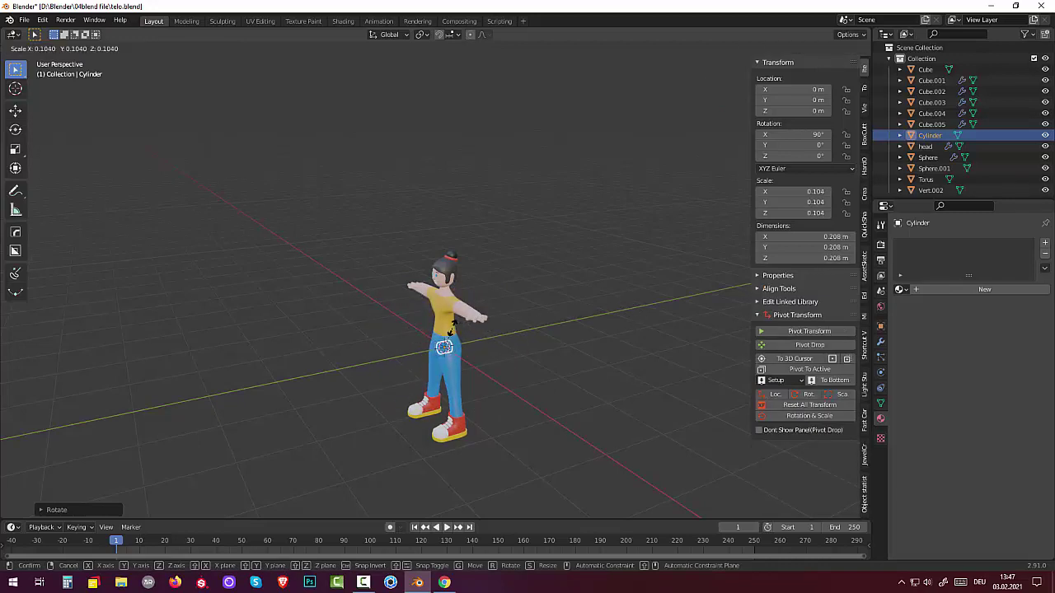
{"action": "left_click", "coordinate": [458, 331]}
{"action": "key", "text": "g"}
{"action": "key", "text": "z"}
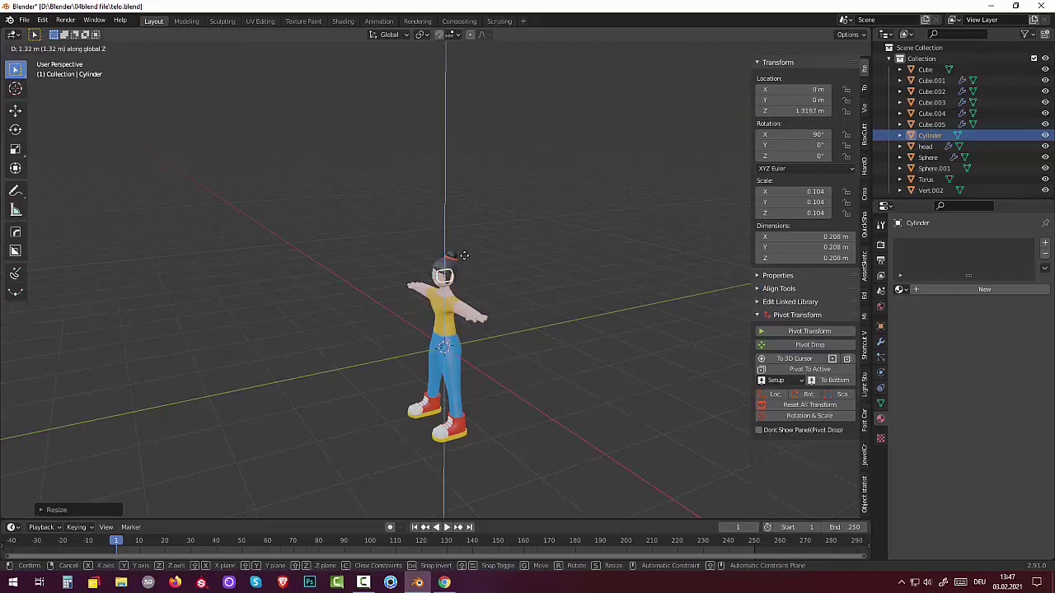
{"action": "left_click", "coordinate": [465, 256]}
Flatten the cylinder along Y into a thin 0.0441 m disc
{"action": "key", "text": "s"}
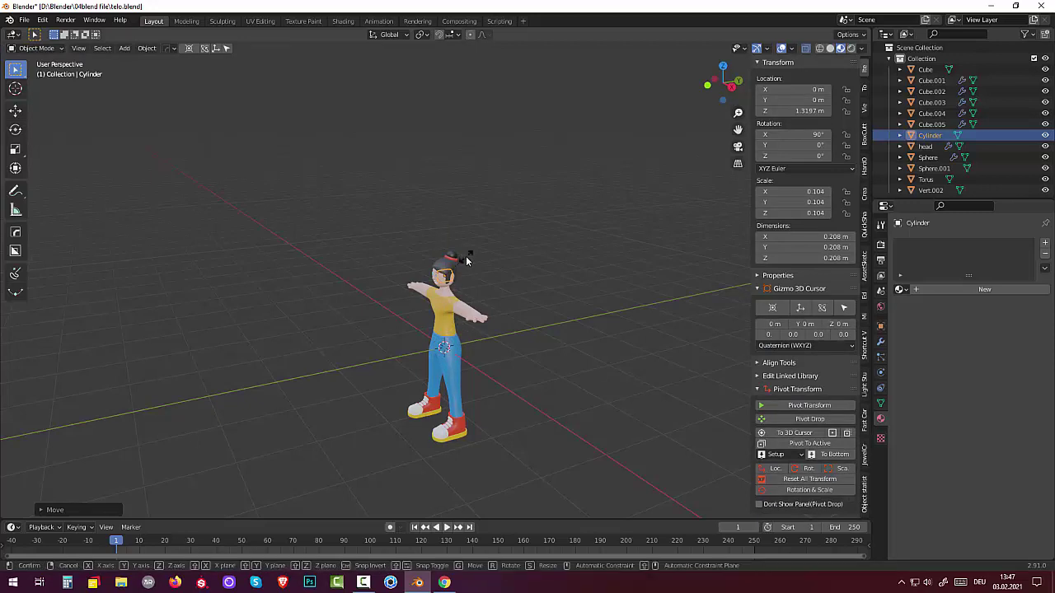
{"action": "key", "text": "x"}
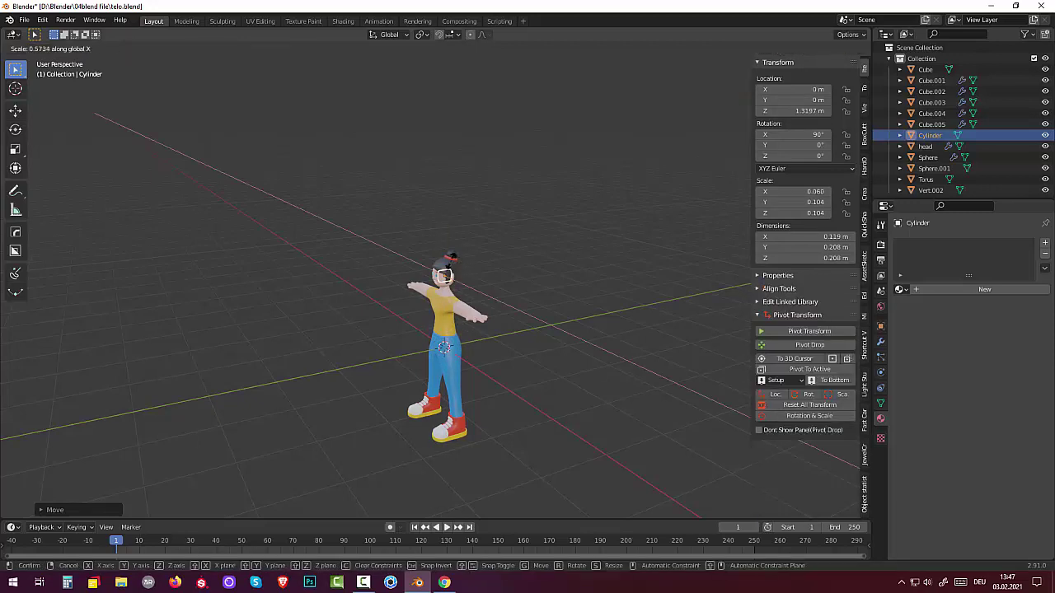
{"action": "right_click", "coordinate": [451, 268]}
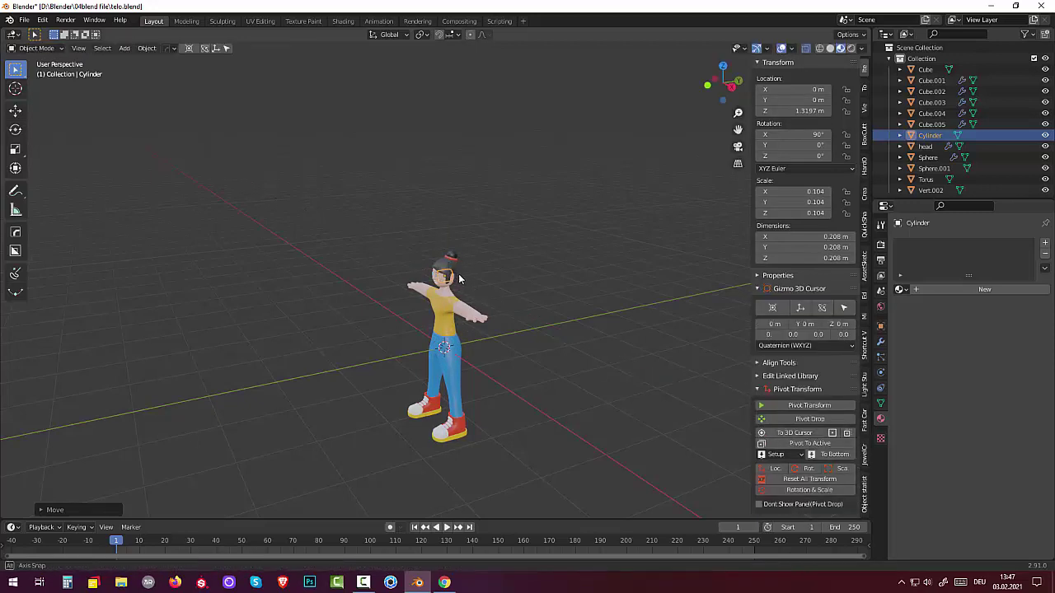
{"action": "scroll", "coordinate": [427, 286], "scroll_direction": "up", "scroll_amount": 5}
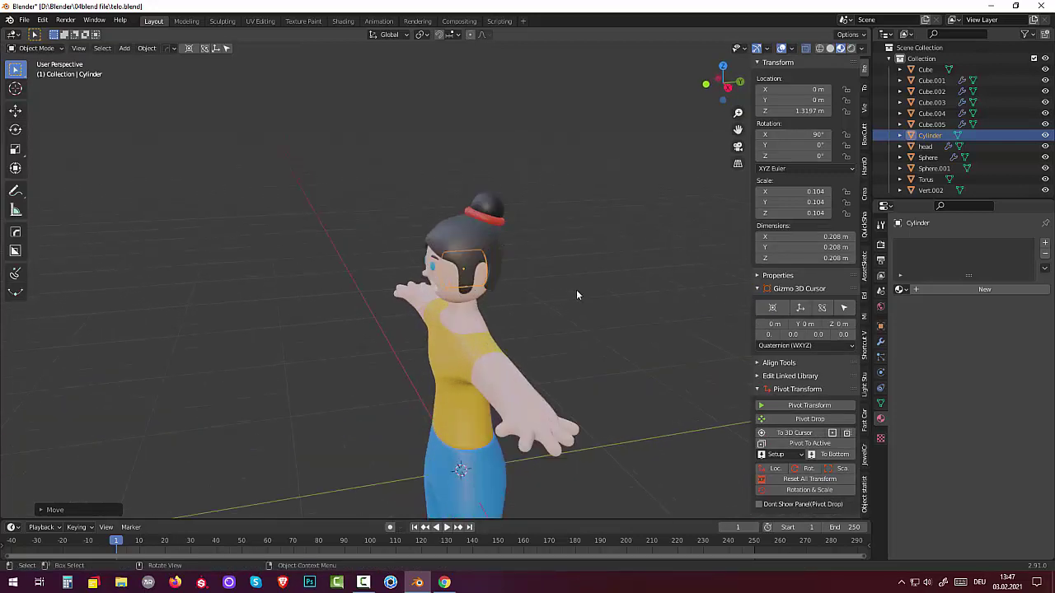
{"action": "key", "text": "s"}
{"action": "key", "text": "y"}
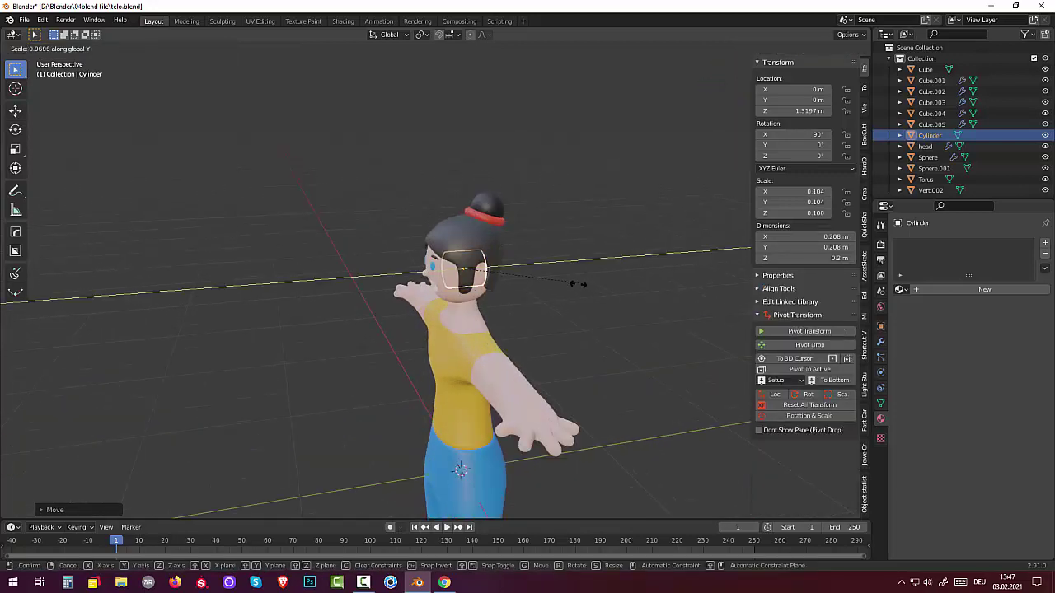
{"action": "key", "text": "Return"}
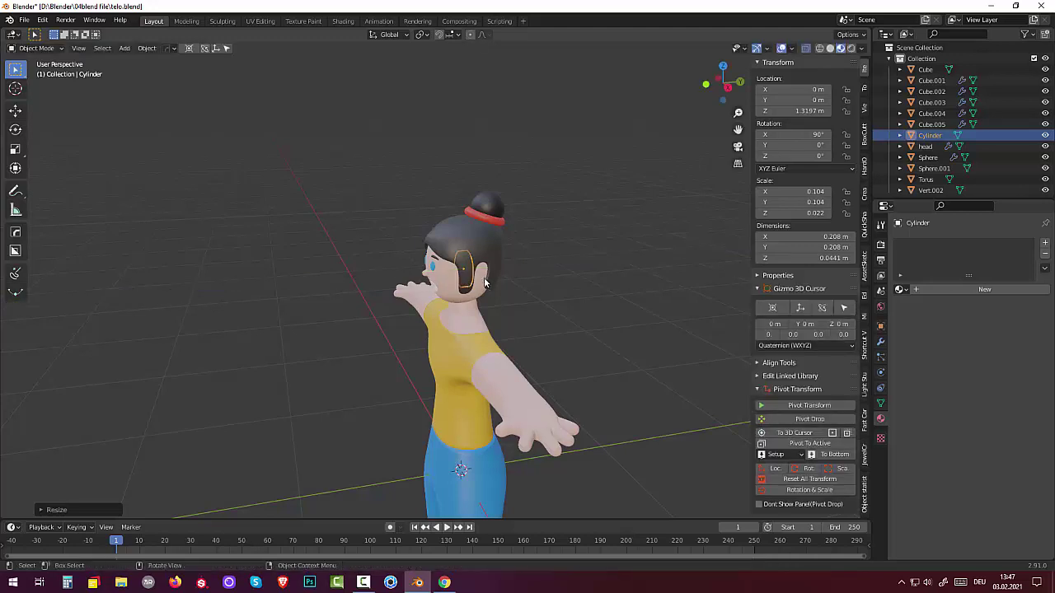
{"action": "middle_click_drag", "start_coordinate": [511, 247], "coordinate": [586, 260]}
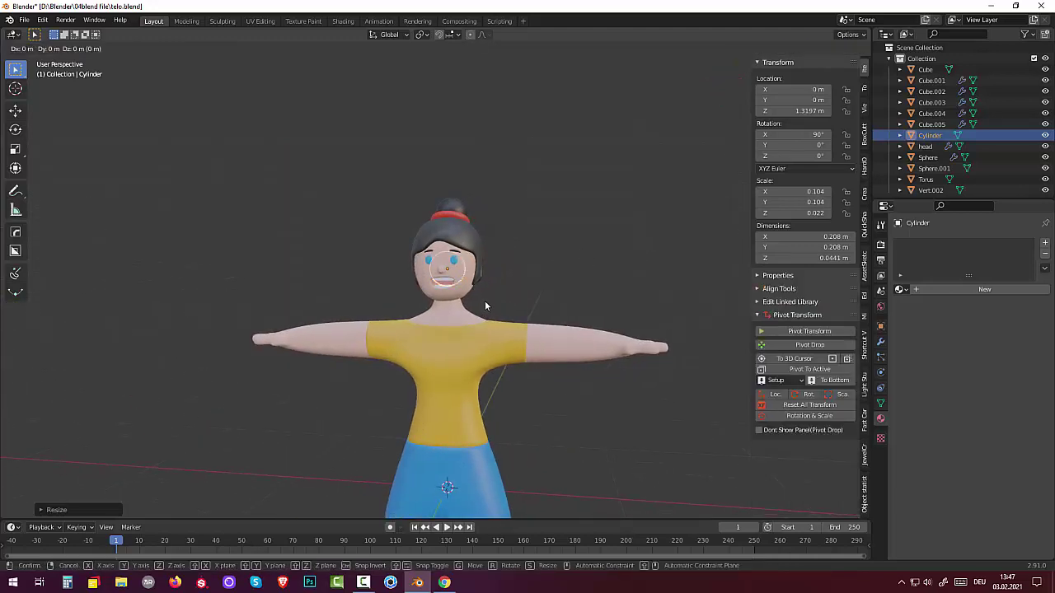
Slide the disc along X beside the head and scale it to ear size, about 0.052
{"action": "key", "text": "g"}
{"action": "key", "text": "x"}
{"action": "left_click", "coordinate": [541, 303]}
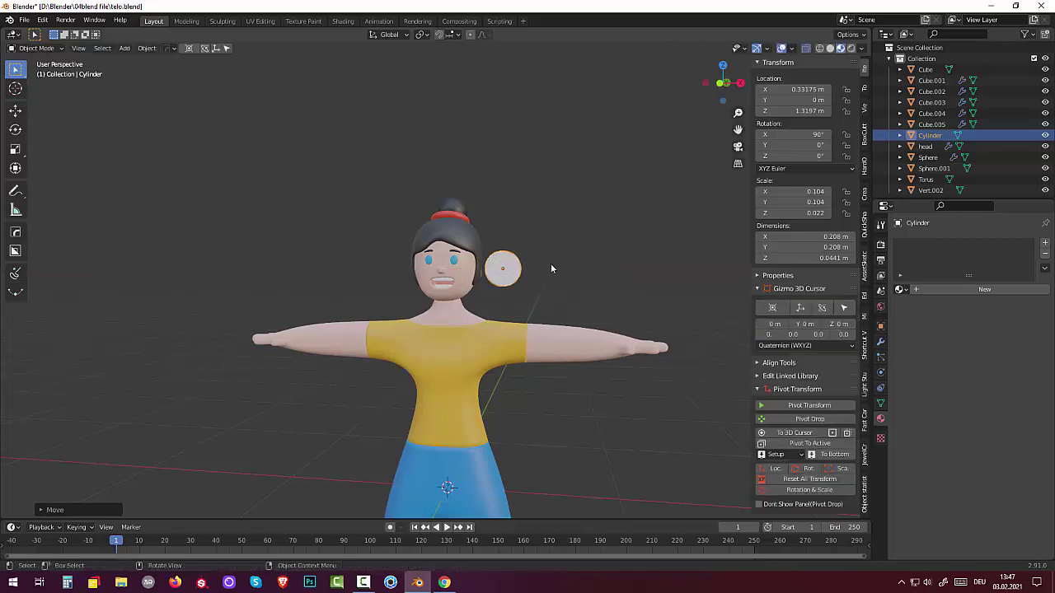
{"action": "mouse_move", "coordinate": [551, 263]}
{"action": "middle_mouse_down"}
{"action": "mouse_move", "coordinate": [495, 324]}
{"action": "mouse_move", "coordinate": [693, 275]}
{"action": "middle_mouse_up"}
{"action": "scroll", "coordinate": [496, 325], "scroll_direction": "up", "scroll_amount": 3}
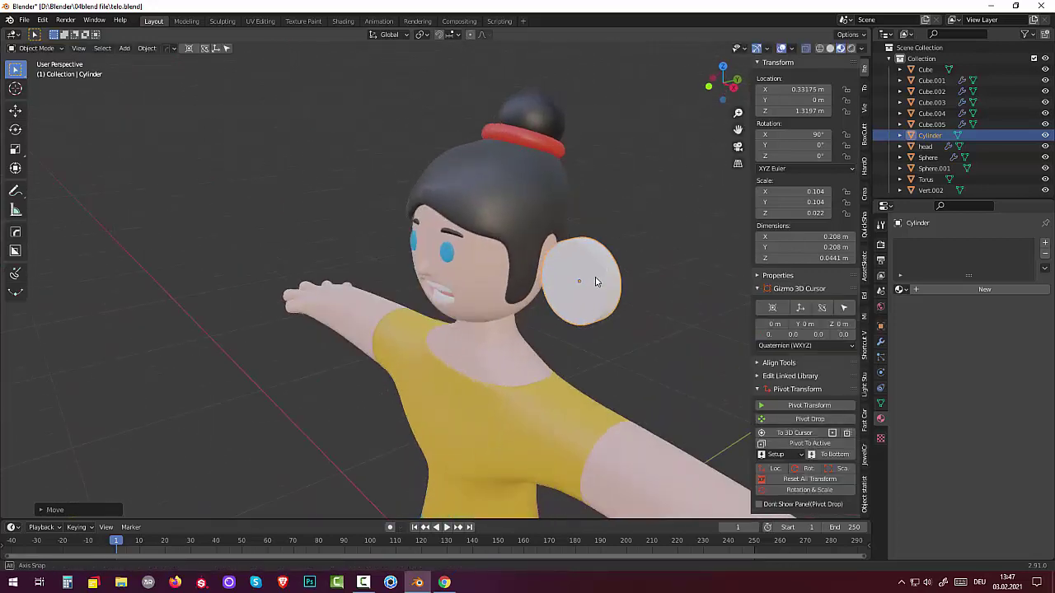
{"action": "key", "text": "s"}
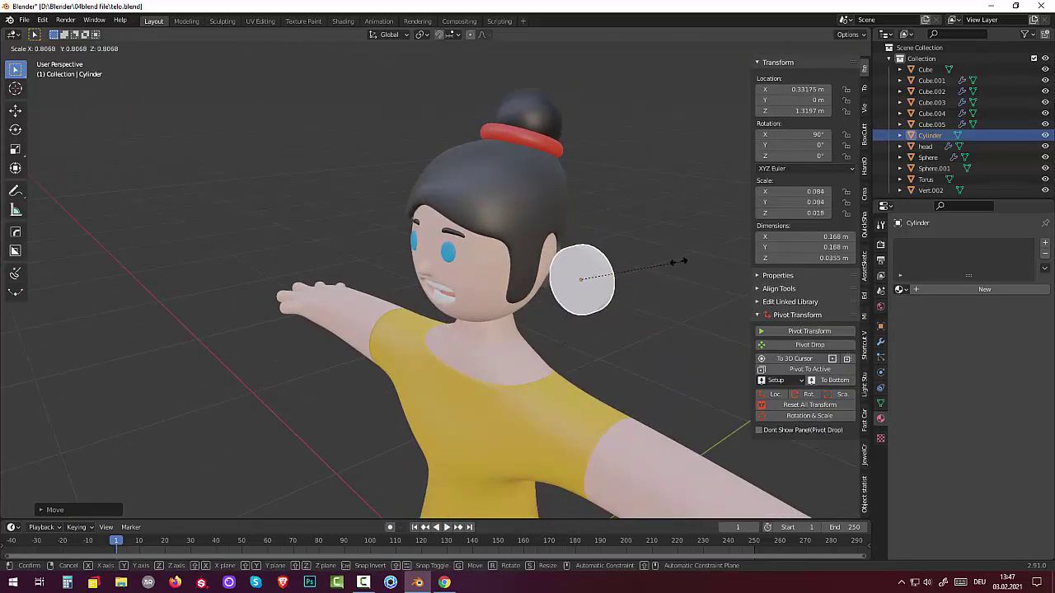
{"action": "left_click", "coordinate": [633, 264]}
{"action": "mouse_move", "coordinate": [620, 264]}
{"action": "middle_mouse_down"}
{"action": "mouse_move", "coordinate": [571, 266]}
{"action": "mouse_move", "coordinate": [562, 240]}
{"action": "mouse_move", "coordinate": [673, 240]}
{"action": "mouse_move", "coordinate": [602, 257]}
{"action": "middle_mouse_up"}
{"action": "scroll", "coordinate": [733, 298], "scroll_direction": "up", "scroll_amount": 3}
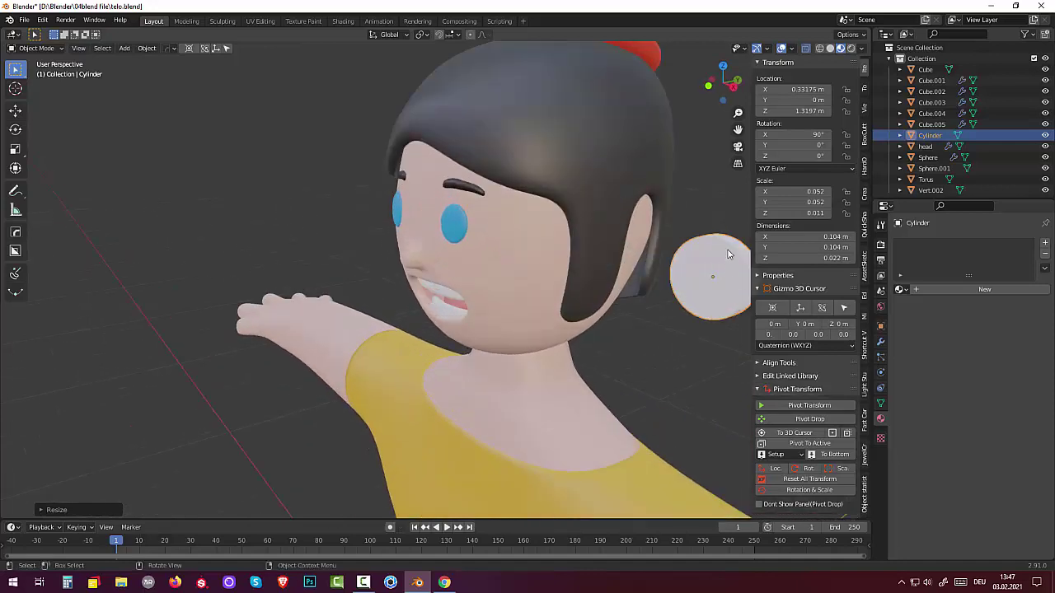
{"action": "middle_click_drag", "start_coordinate": [728, 254], "coordinate": [521, 272]}
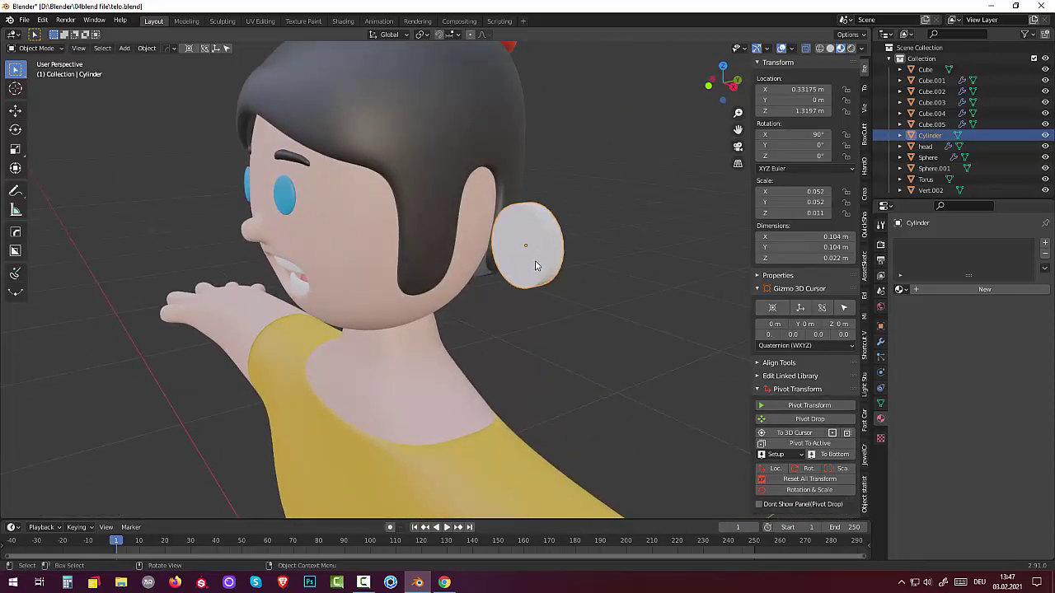
In Edit Mode with X-ray off, inset the disc's front cap face and nudge the inner face
{"action": "key", "text": "Tab"}
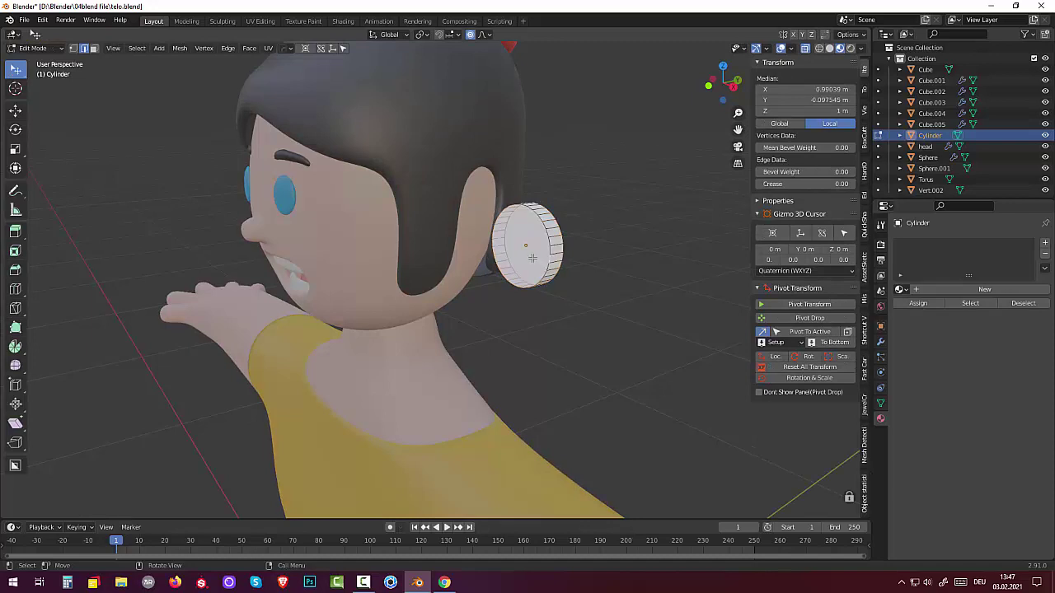
{"action": "middle_click_drag", "start_coordinate": [554, 265], "coordinate": [627, 247]}
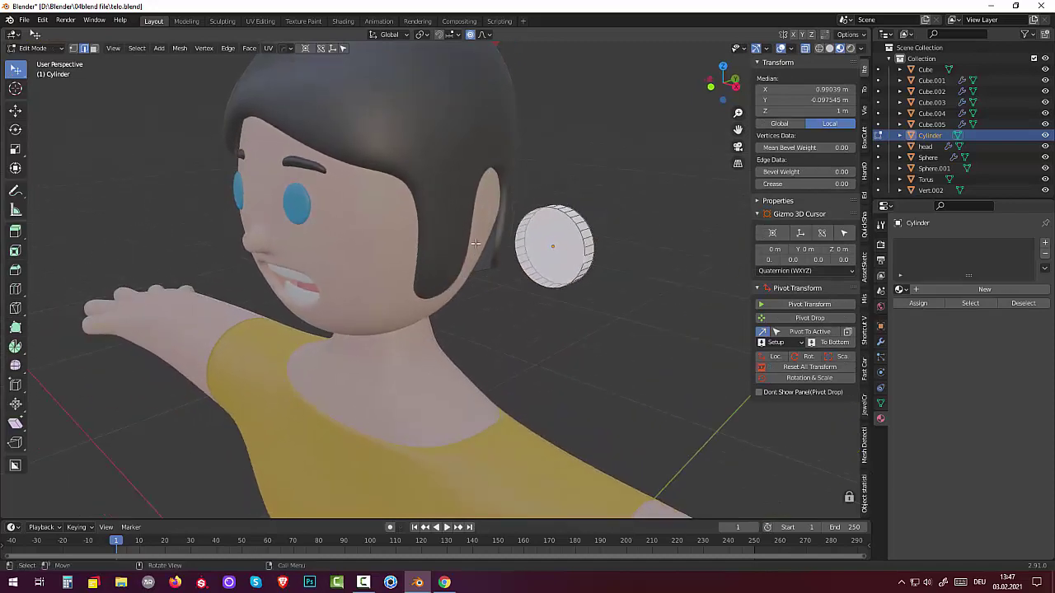
{"action": "left_click", "coordinate": [806, 50]}
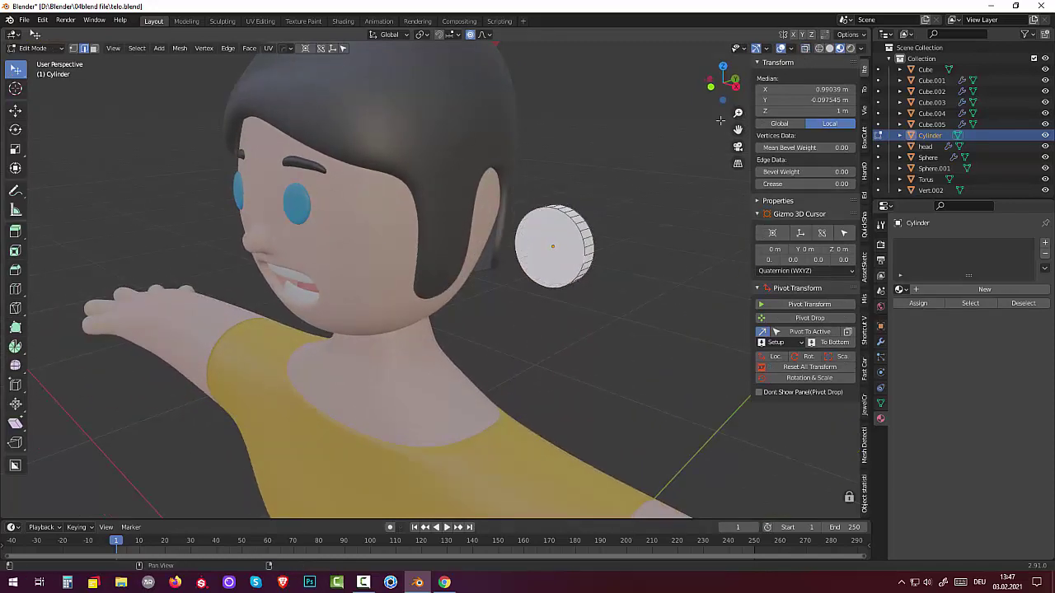
{"action": "left_click", "coordinate": [567, 246]}
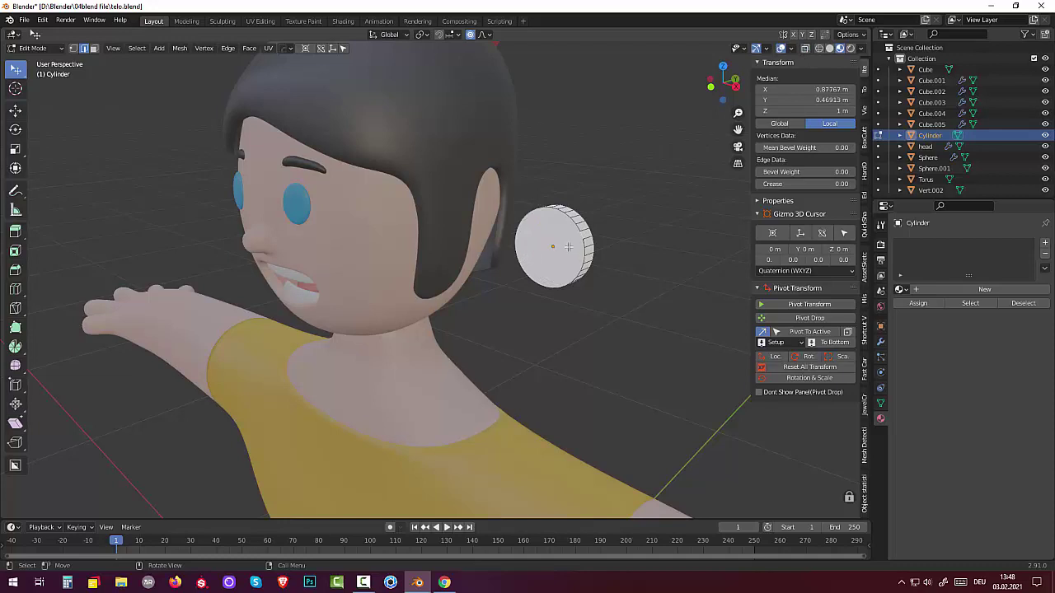
{"action": "key", "text": "3"}
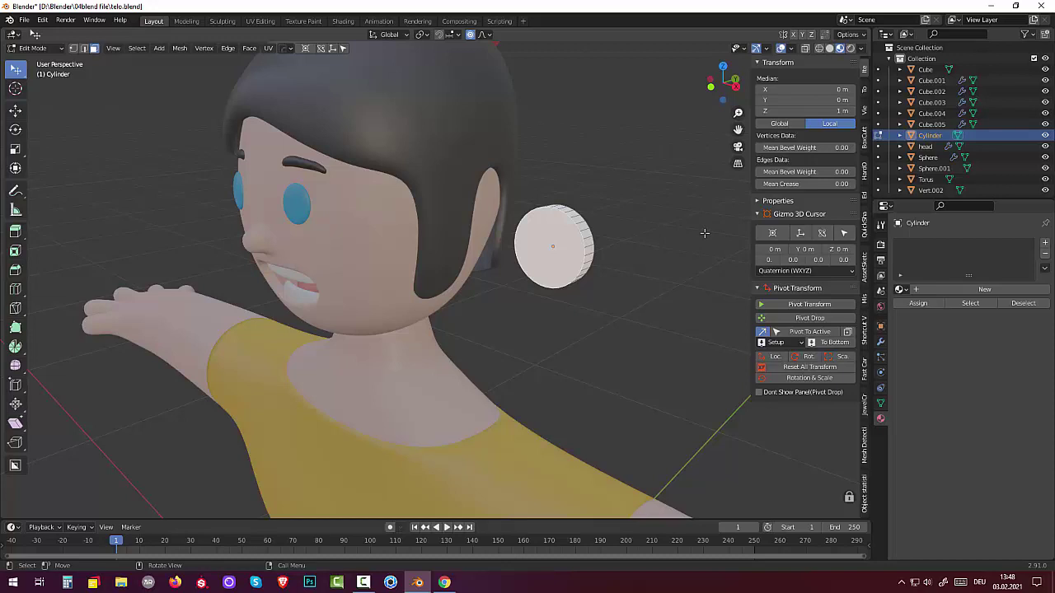
{"action": "key", "text": "i"}
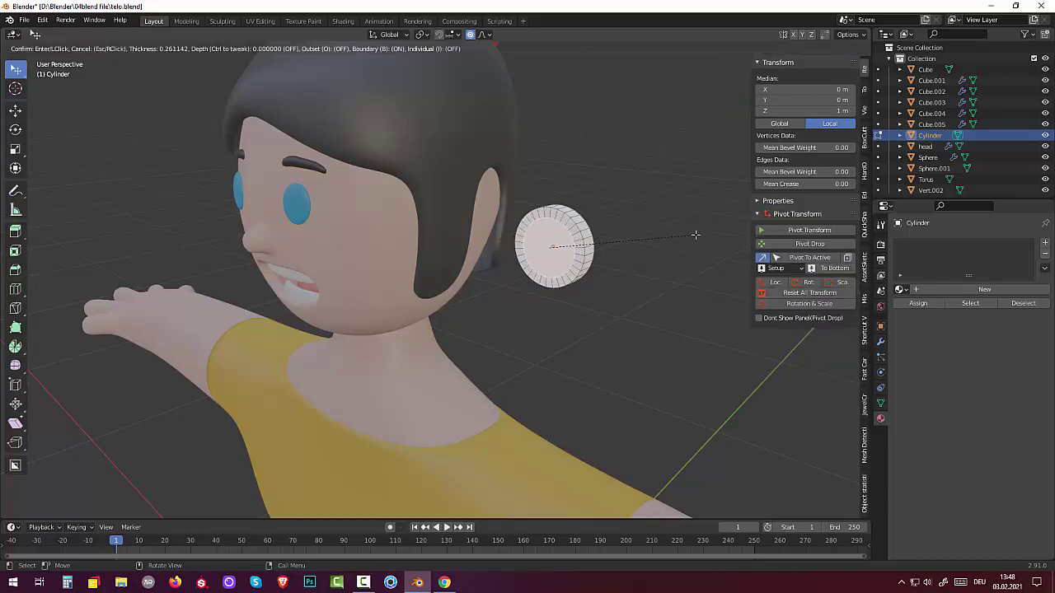
{"action": "left_click", "coordinate": [696, 235]}
{"action": "middle_click_drag", "start_coordinate": [671, 235], "coordinate": [660, 236]}
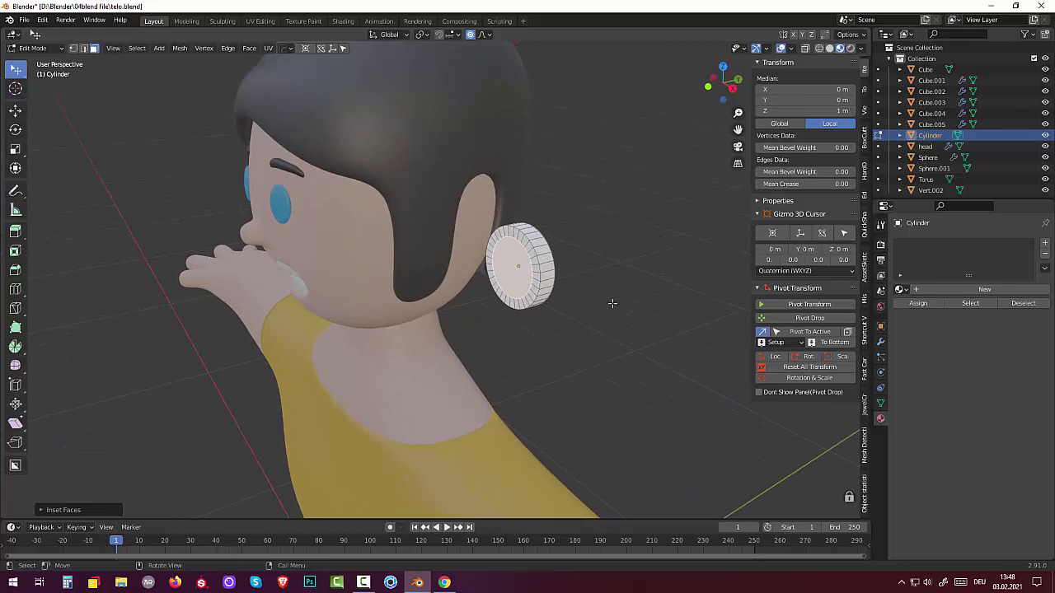
{"action": "key", "text": "g"}
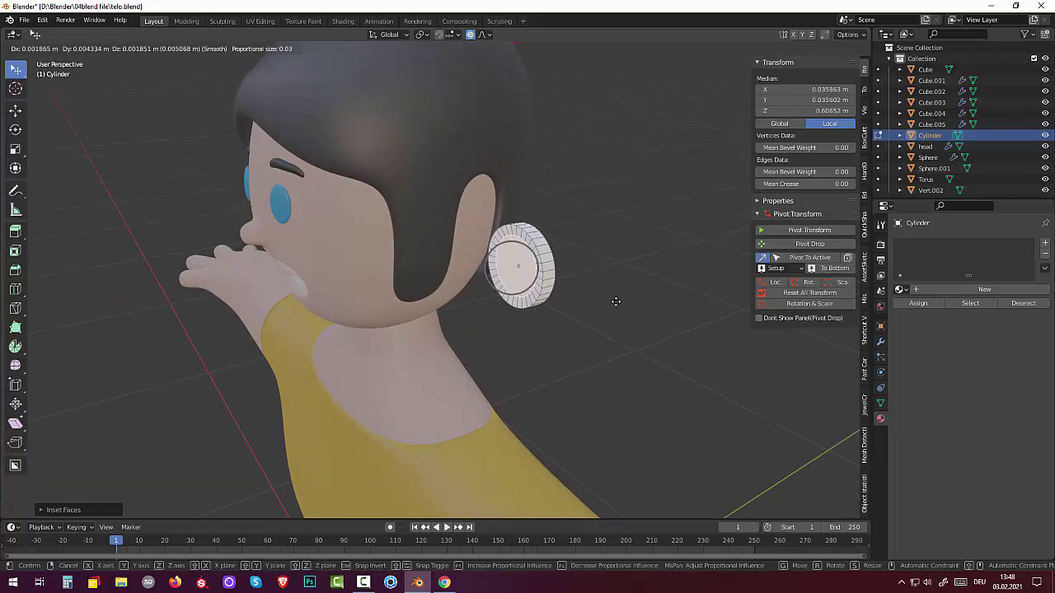
{"action": "left_click", "coordinate": [615, 302]}
{"action": "mouse_move", "coordinate": [619, 296]}
{"action": "middle_mouse_down"}
{"action": "mouse_move", "coordinate": [668, 283]}
{"action": "mouse_move", "coordinate": [662, 308]}
{"action": "mouse_move", "coordinate": [676, 281]}
{"action": "middle_mouse_up"}
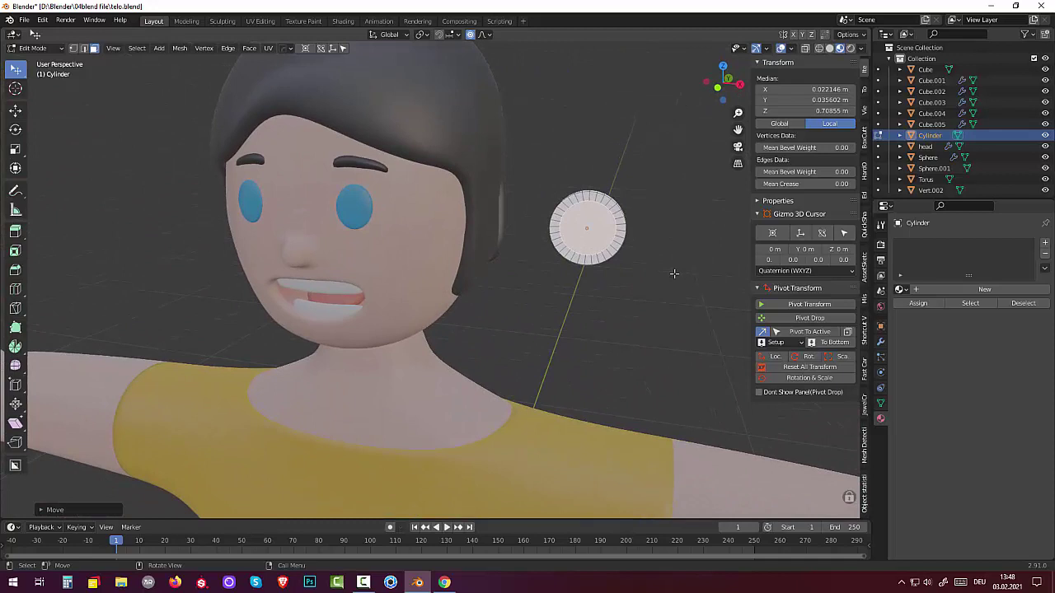
Inset the disc's front face into a ring and extrude the inner face along Y
{"action": "key", "text": "i"}
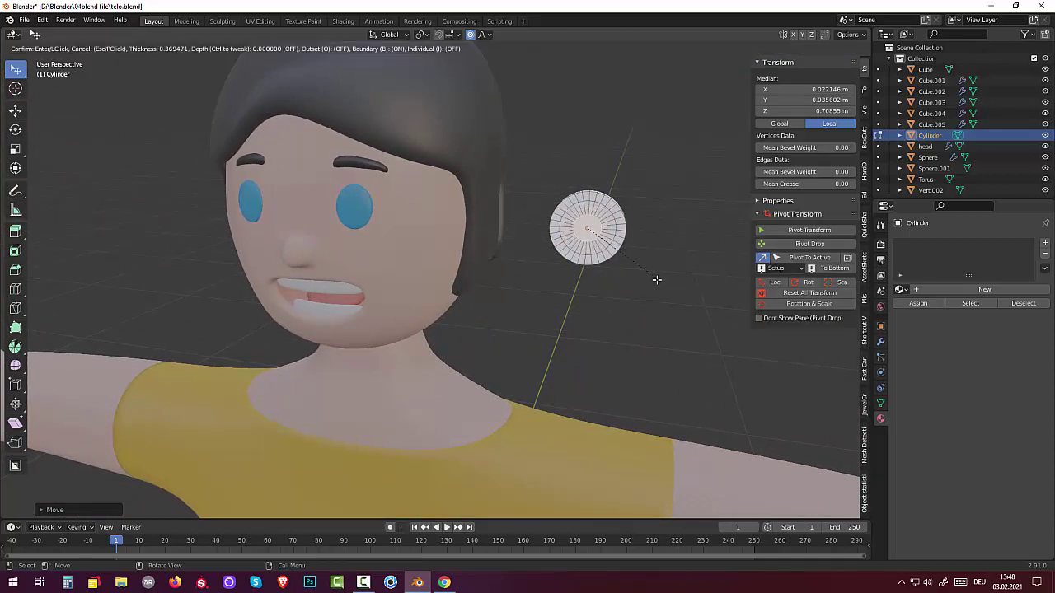
{"action": "left_click", "coordinate": [657, 281]}
{"action": "mouse_move", "coordinate": [656, 280]}
{"action": "middle_mouse_down"}
{"action": "mouse_move", "coordinate": [596, 321]}
{"action": "mouse_move", "coordinate": [624, 344]}
{"action": "middle_mouse_up"}
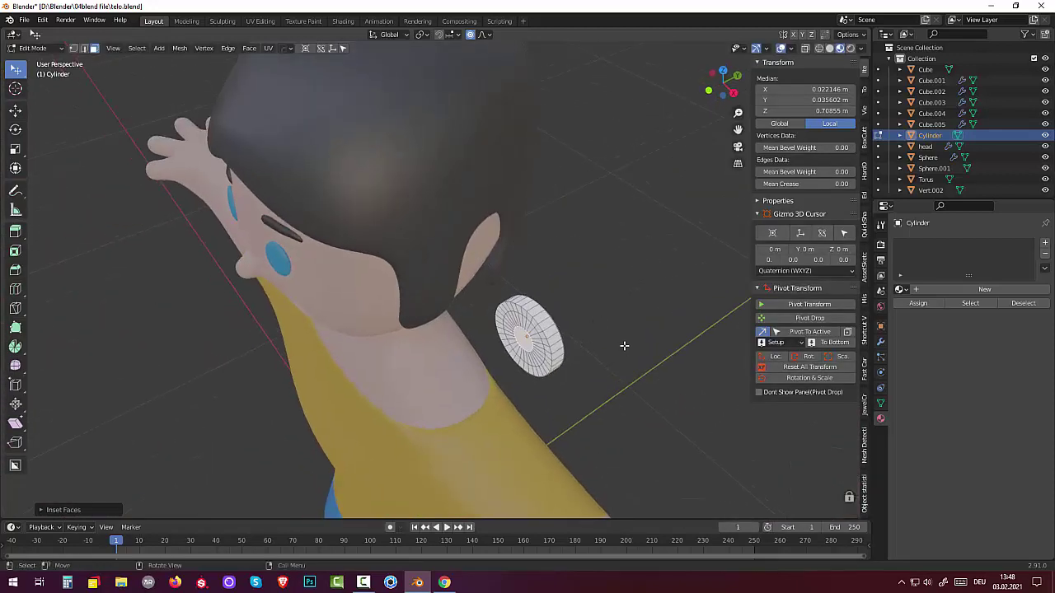
{"action": "key", "text": "e"}
{"action": "key", "text": "y"}
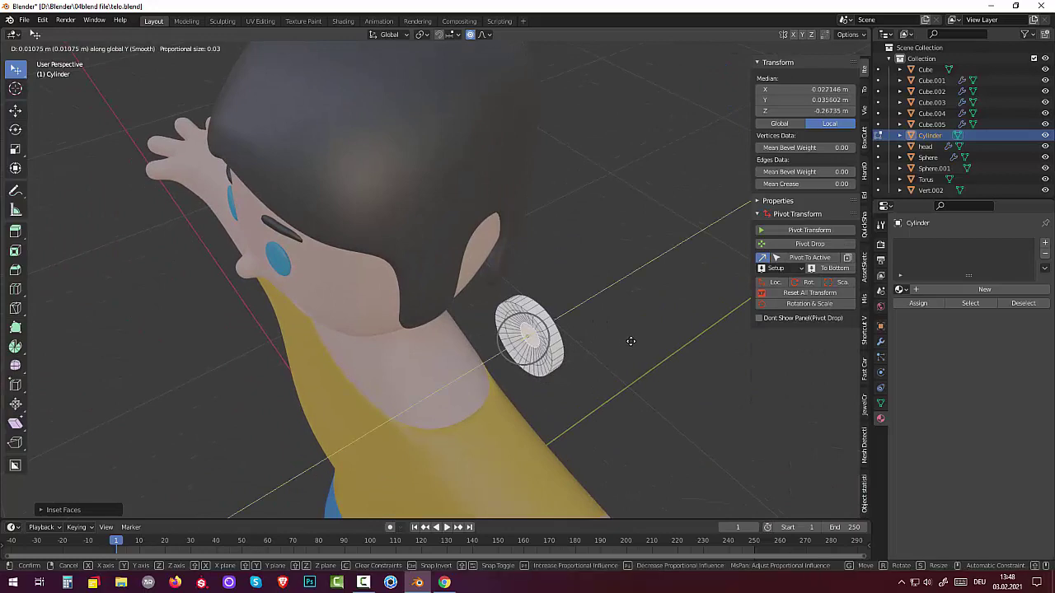
{"action": "left_click", "coordinate": [632, 341]}
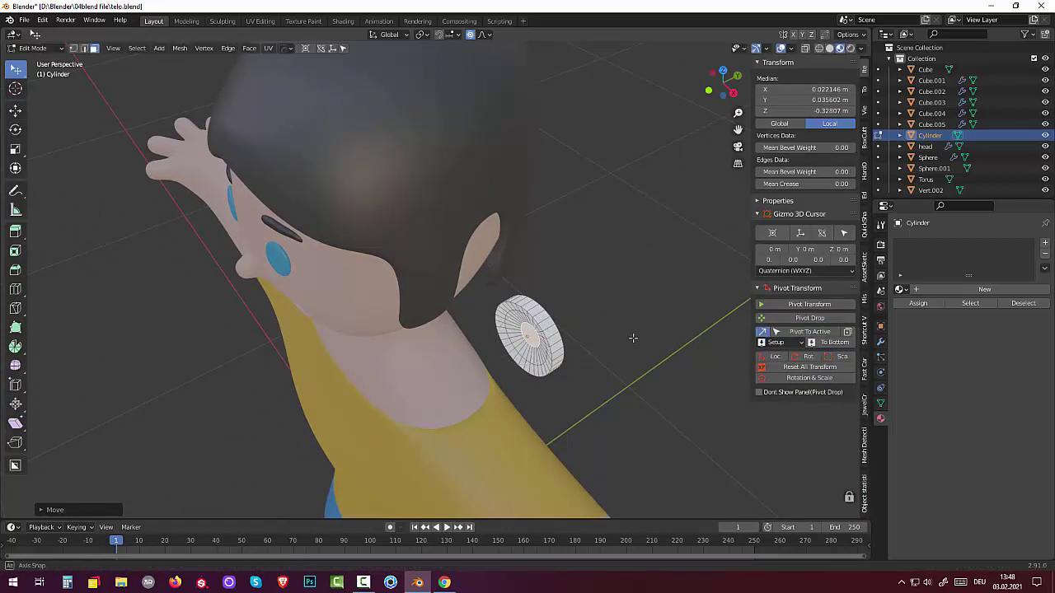
{"action": "mouse_move", "coordinate": [629, 341]}
{"action": "middle_mouse_down"}
{"action": "mouse_move", "coordinate": [678, 310]}
{"action": "mouse_move", "coordinate": [584, 329]}
{"action": "mouse_move", "coordinate": [462, 325]}
{"action": "mouse_move", "coordinate": [558, 341]}
{"action": "mouse_move", "coordinate": [307, 331]}
{"action": "middle_mouse_up"}
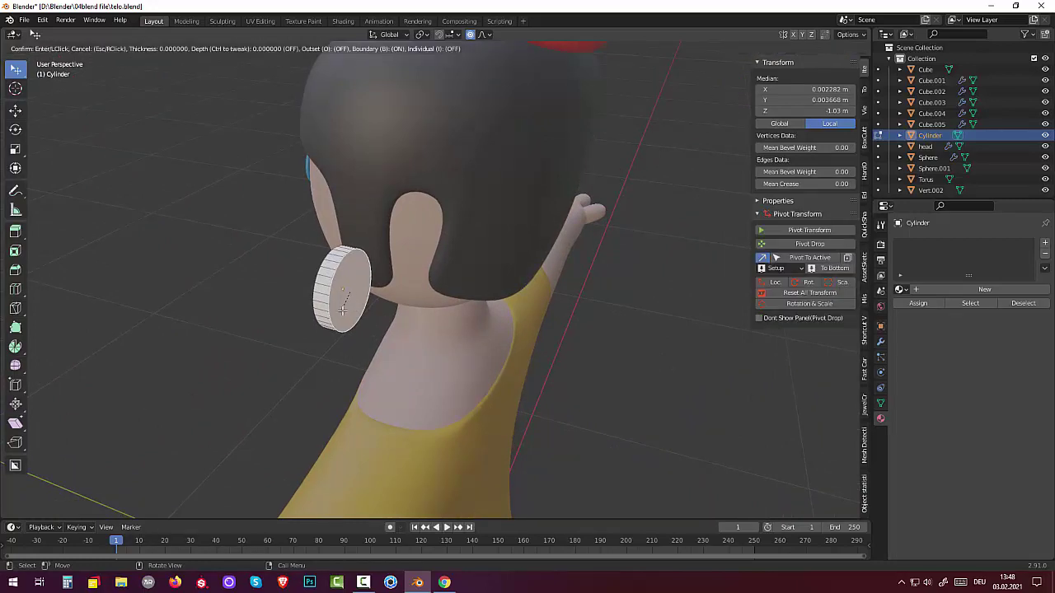
Inset the face a second time and push the centre inward along Y
{"action": "key", "text": "i"}
{"action": "left_click", "coordinate": [358, 290]}
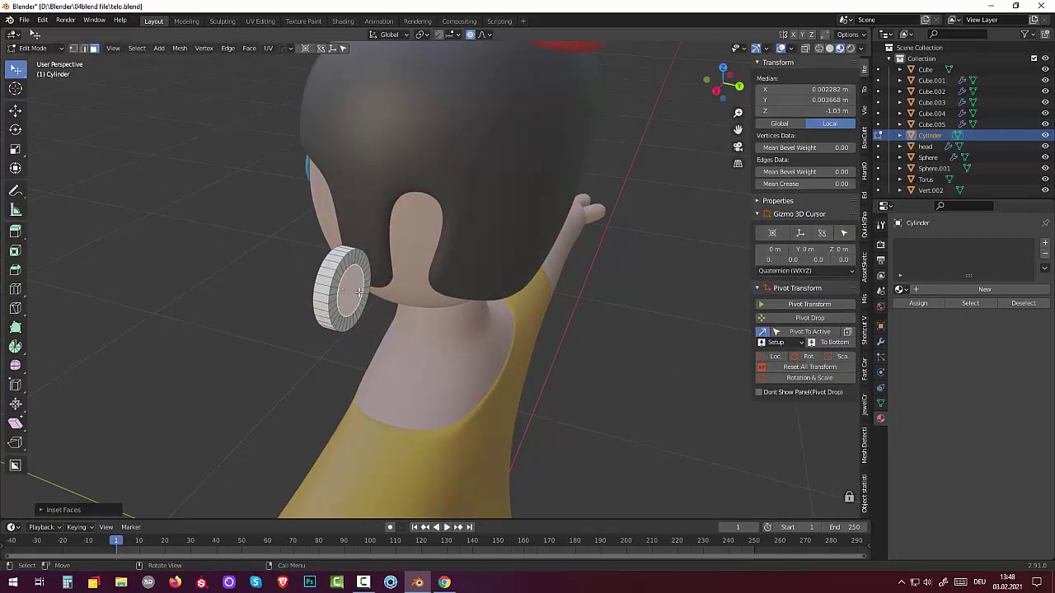
{"action": "key", "text": "g"}
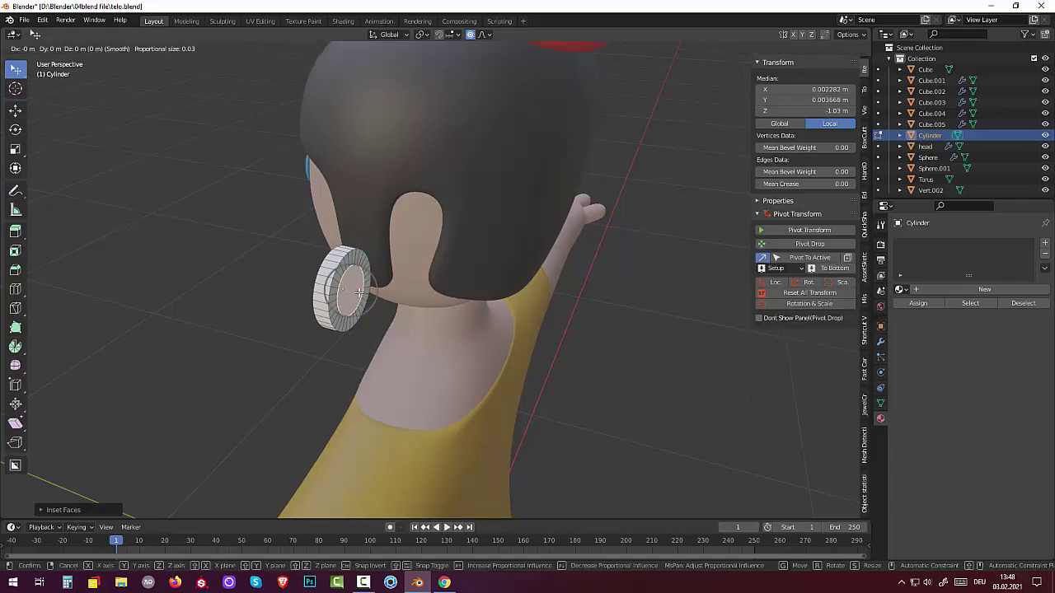
{"action": "key", "text": "y"}
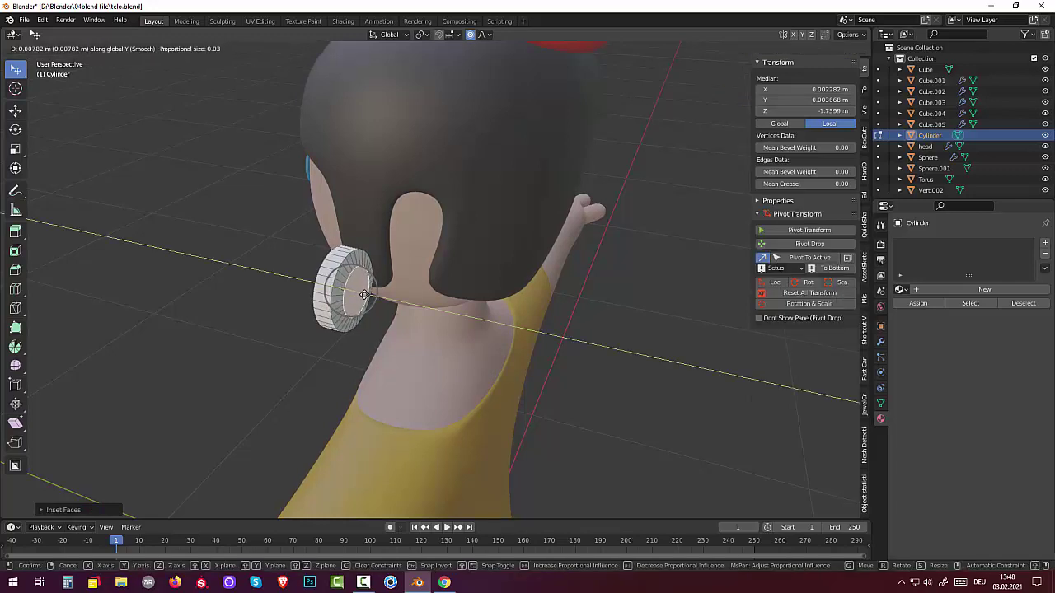
{"action": "left_click", "coordinate": [365, 294]}
{"action": "left_click", "coordinate": [463, 326]}
{"action": "mouse_move", "coordinate": [463, 326]}
{"action": "middle_mouse_down"}
{"action": "mouse_move", "coordinate": [580, 277]}
{"action": "mouse_move", "coordinate": [568, 281]}
{"action": "middle_mouse_up"}
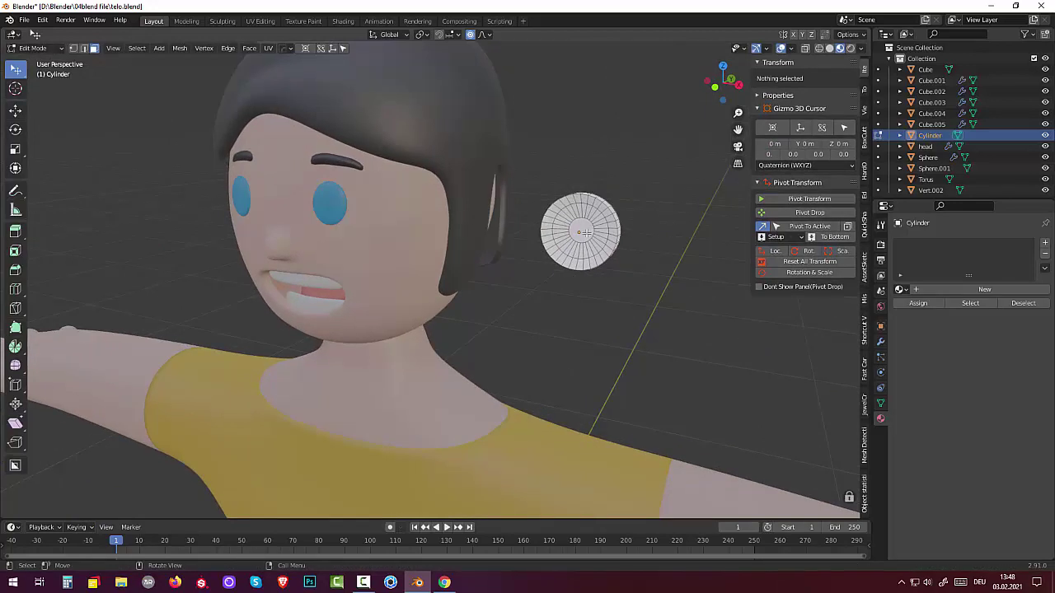
Add a concentric loop cut on the inset face, slid to 0.45
{"action": "left_click", "coordinate": [592, 241]}
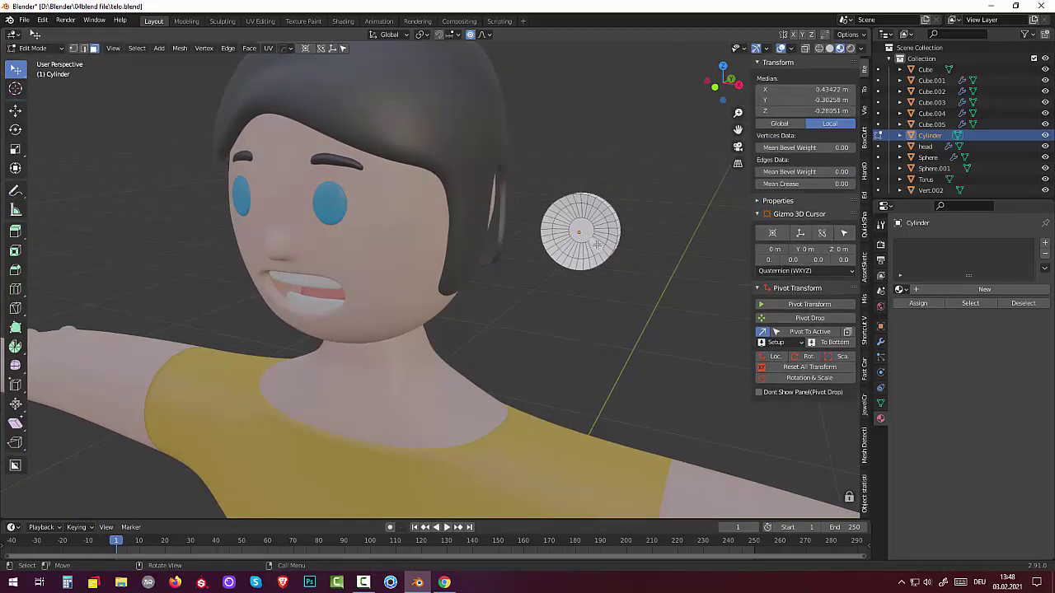
{"action": "key", "text": "ctrl+r"}
{"action": "left_click", "coordinate": [597, 245]}
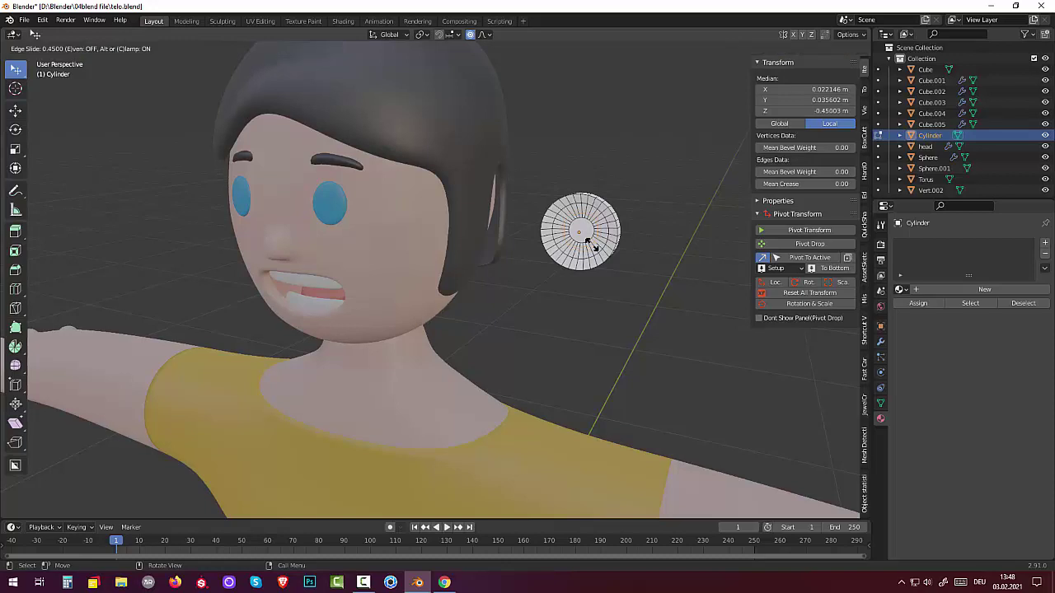
{"action": "left_click", "coordinate": [592, 244]}
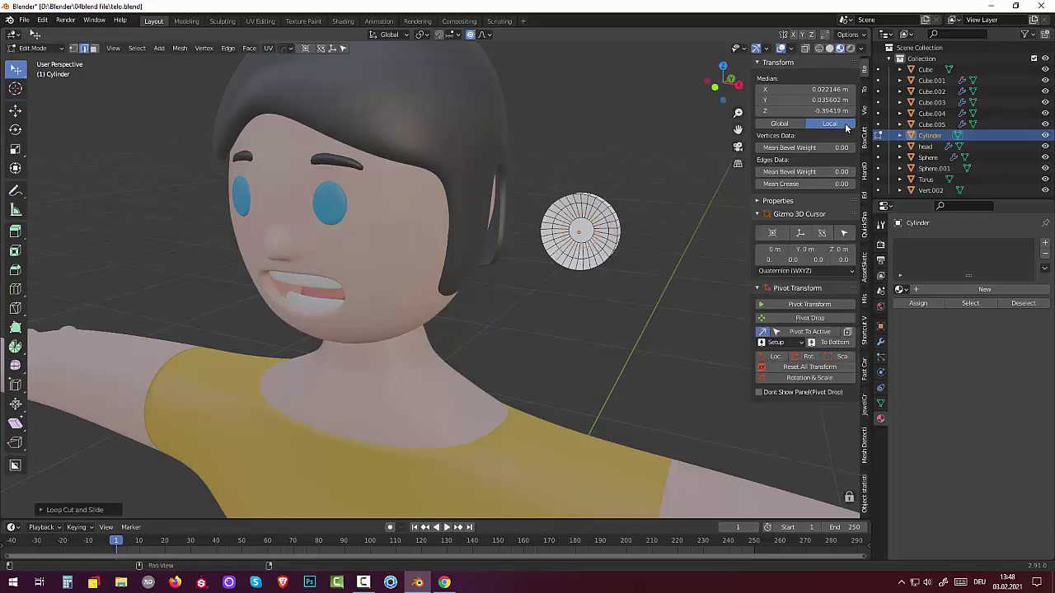
Add a level-2 Subdivision Surface modifier to the ear disc and shade it smooth in Object Mode
{"action": "left_click", "coordinate": [880, 342]}
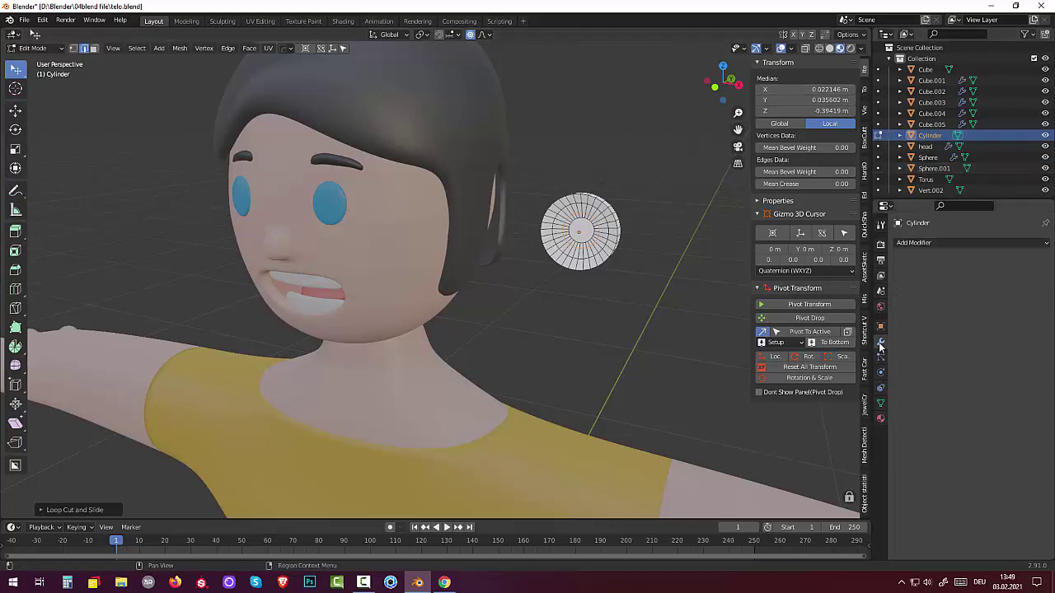
{"action": "left_click", "coordinate": [915, 242]}
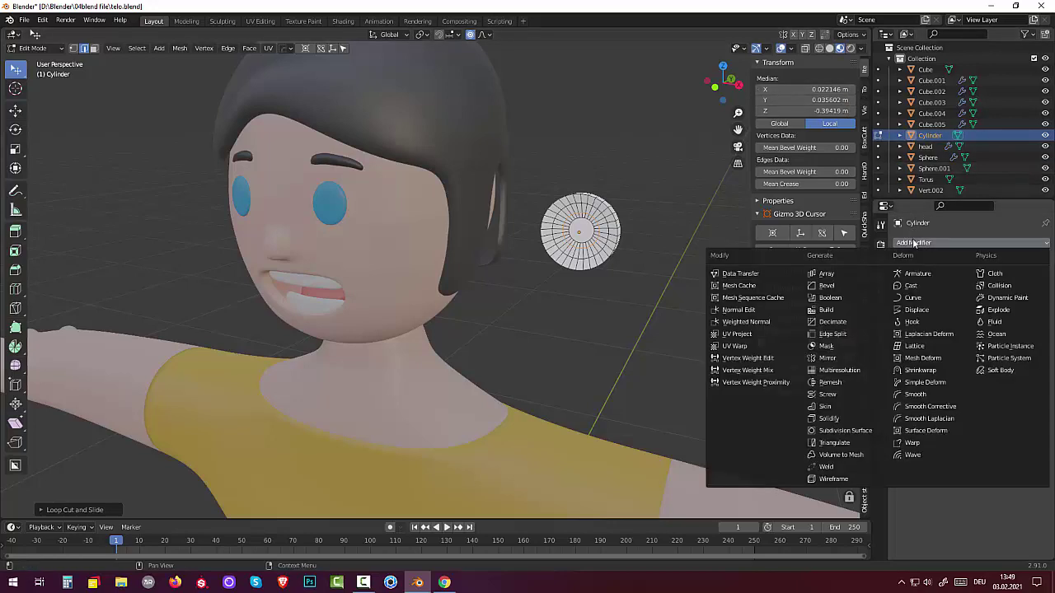
{"action": "left_click", "coordinate": [862, 436]}
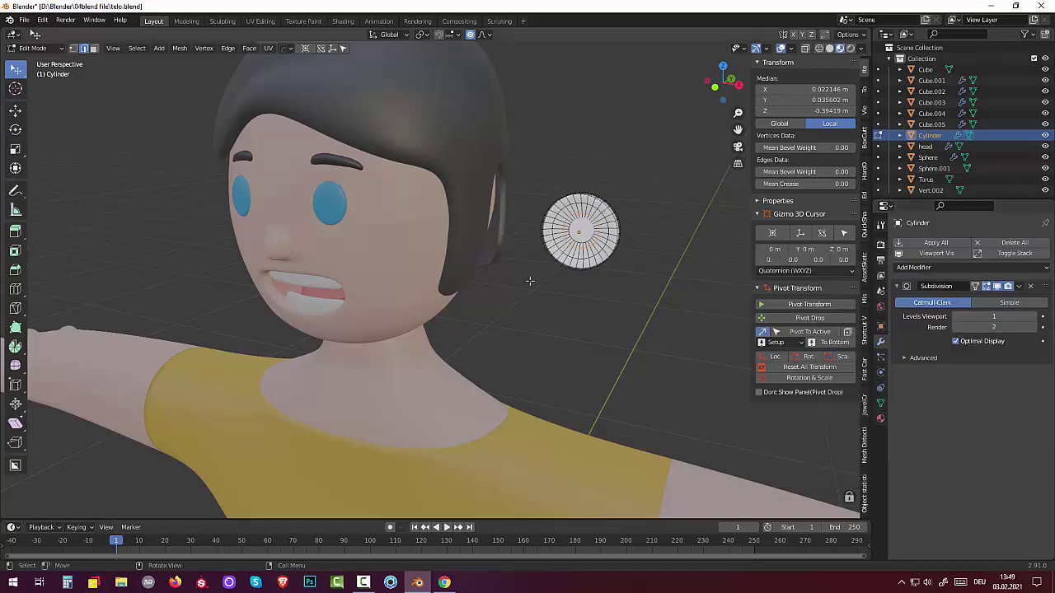
{"action": "left_click", "coordinate": [37, 48]}
{"action": "left_click", "coordinate": [37, 61]}
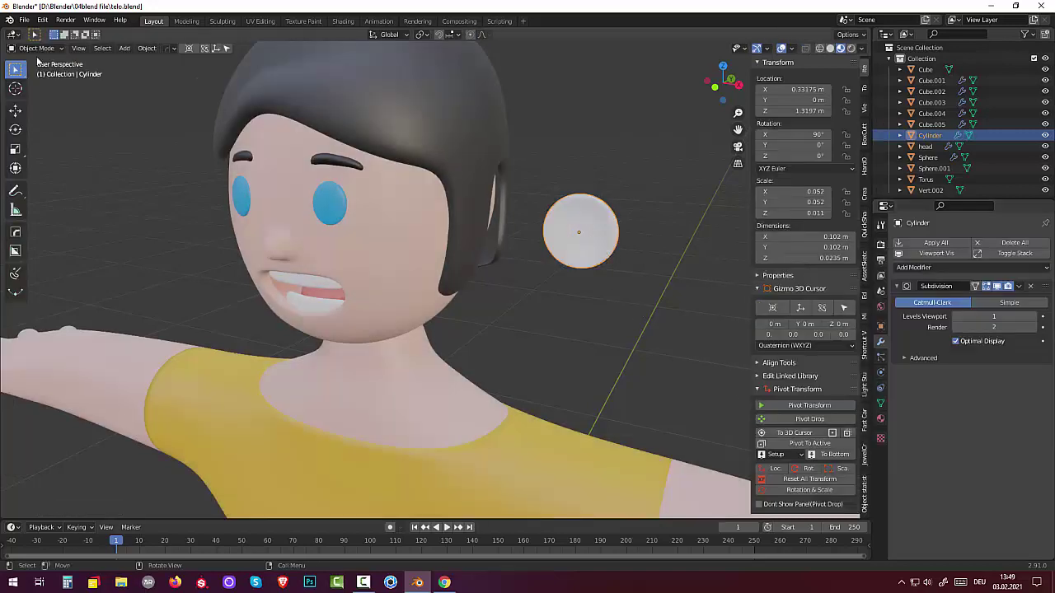
{"action": "middle_click_drag", "start_coordinate": [628, 285], "coordinate": [616, 293]}
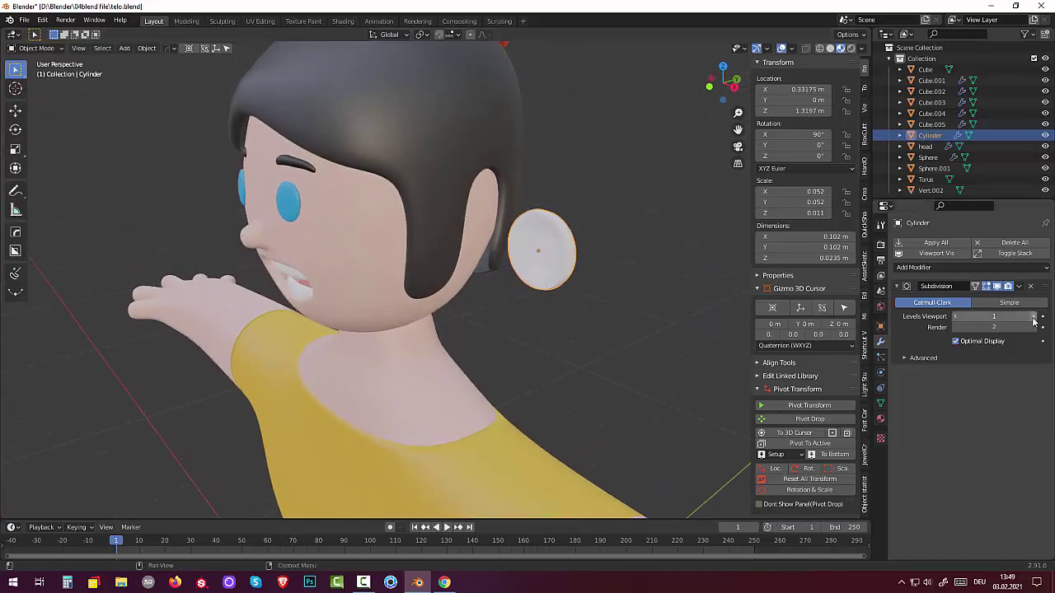
{"action": "middle_click_drag", "start_coordinate": [603, 296], "coordinate": [606, 236]}
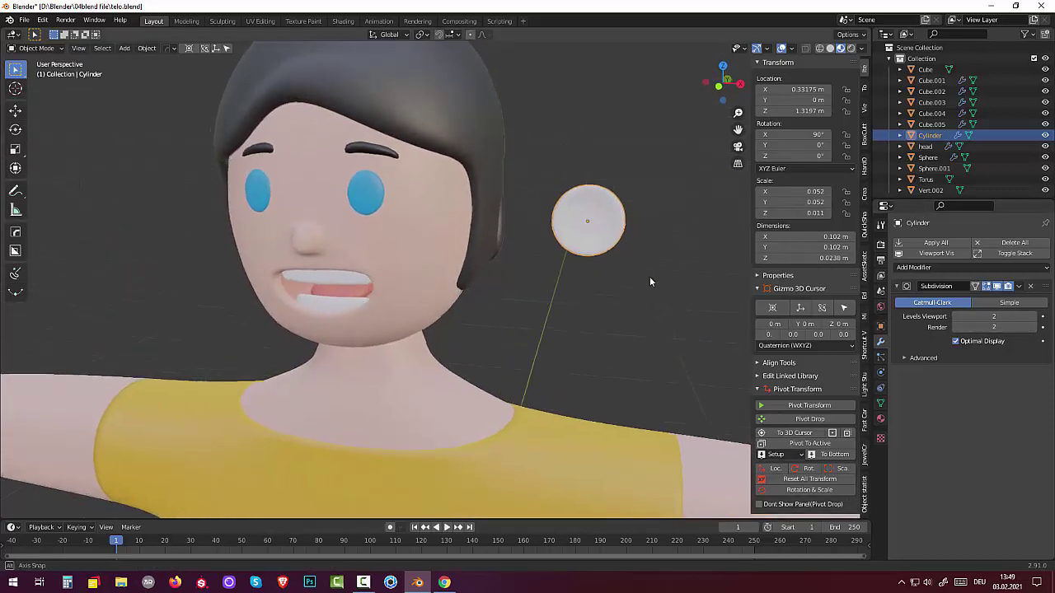
{"action": "right_click", "coordinate": [606, 237]}
{"action": "left_click", "coordinate": [601, 235]}
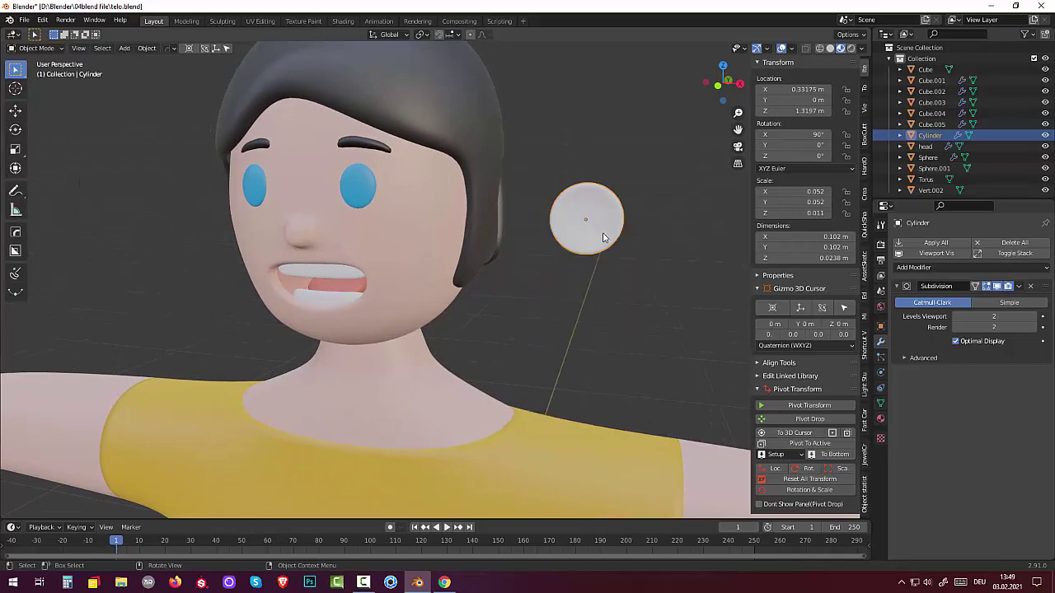
Assign the pink skin material Material.001 to the ear disc
{"action": "left_click", "coordinate": [881, 418]}
{"action": "left_click", "coordinate": [901, 290]}
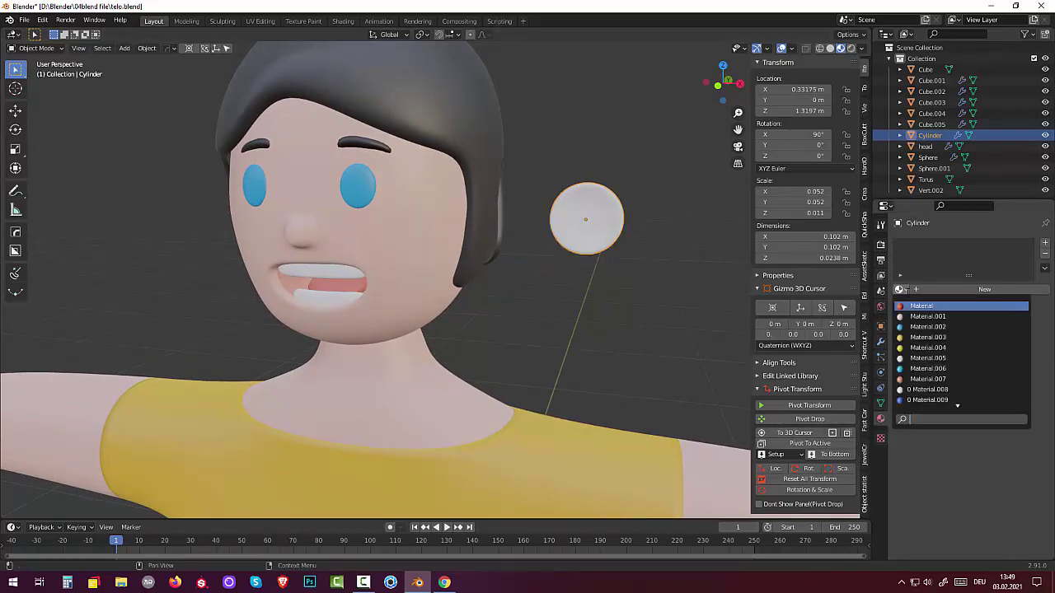
{"action": "left_click", "coordinate": [920, 317]}
Move the ear disc next to the right side of the head and raise it into place
{"action": "mouse_move", "coordinate": [624, 311]}
{"action": "middle_mouse_down"}
{"action": "mouse_move", "coordinate": [559, 300]}
{"action": "mouse_move", "coordinate": [499, 321]}
{"action": "mouse_move", "coordinate": [485, 296]}
{"action": "mouse_move", "coordinate": [486, 305]}
{"action": "mouse_move", "coordinate": [496, 296]}
{"action": "mouse_move", "coordinate": [562, 305]}
{"action": "mouse_move", "coordinate": [513, 365]}
{"action": "mouse_move", "coordinate": [469, 368]}
{"action": "mouse_move", "coordinate": [565, 394]}
{"action": "middle_mouse_up"}
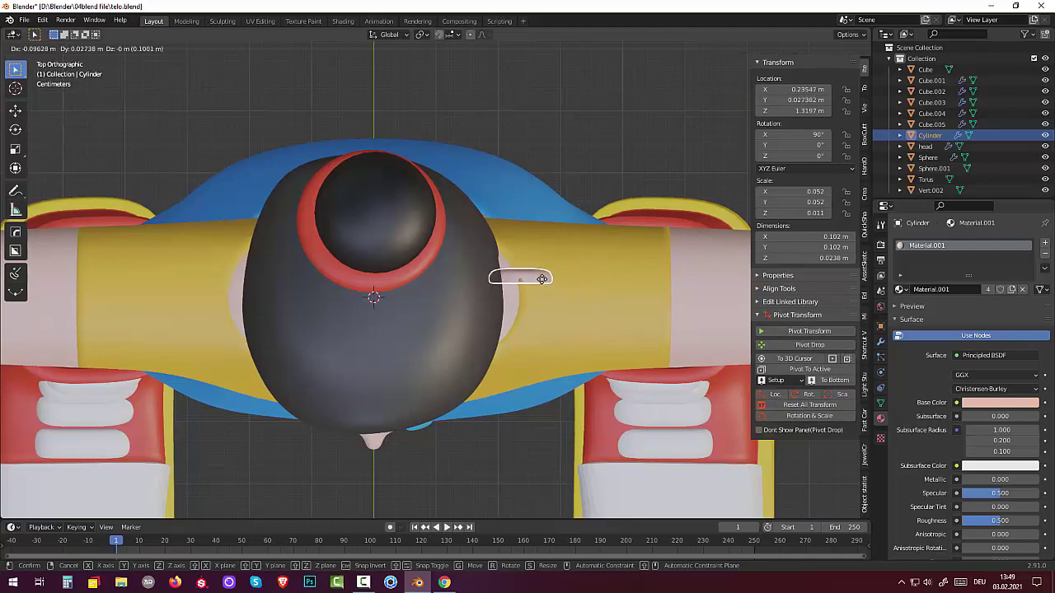
{"action": "left_click", "coordinate": [541, 283]}
{"action": "middle_click_drag", "start_coordinate": [541, 282], "coordinate": [509, 255]}
{"action": "middle_click_drag", "start_coordinate": [493, 202], "coordinate": [435, 187]}
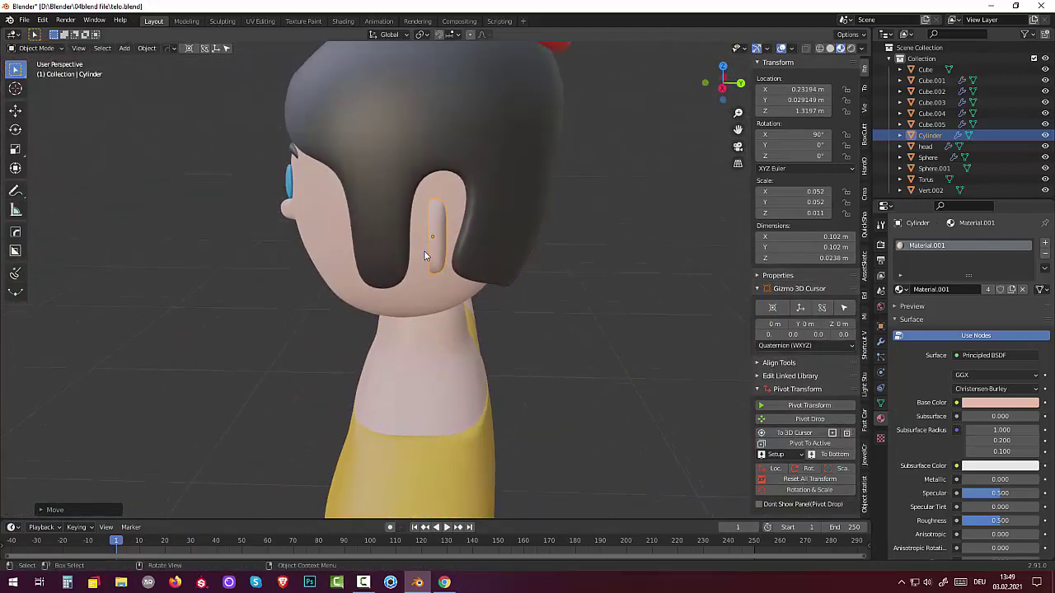
{"action": "key", "text": "g"}
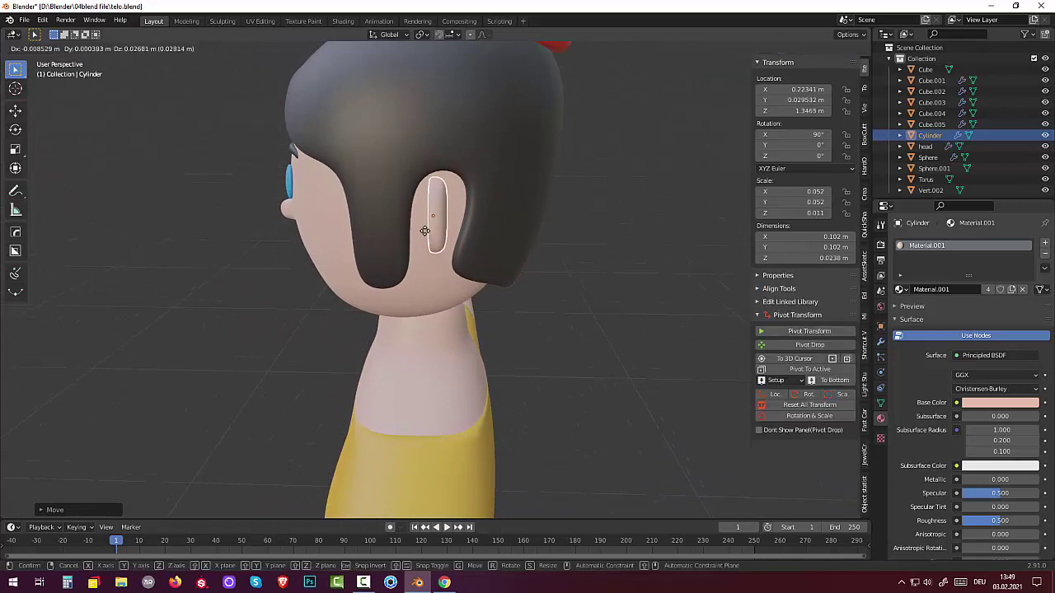
{"action": "left_click", "coordinate": [424, 231]}
{"action": "mouse_move", "coordinate": [425, 231]}
{"action": "middle_mouse_down"}
{"action": "mouse_move", "coordinate": [582, 211]}
{"action": "mouse_move", "coordinate": [466, 231]}
{"action": "mouse_move", "coordinate": [477, 216]}
{"action": "middle_mouse_up"}
Rotate the ear upright, tilting it to 86.5° on the X axis
{"action": "key", "text": "r"}
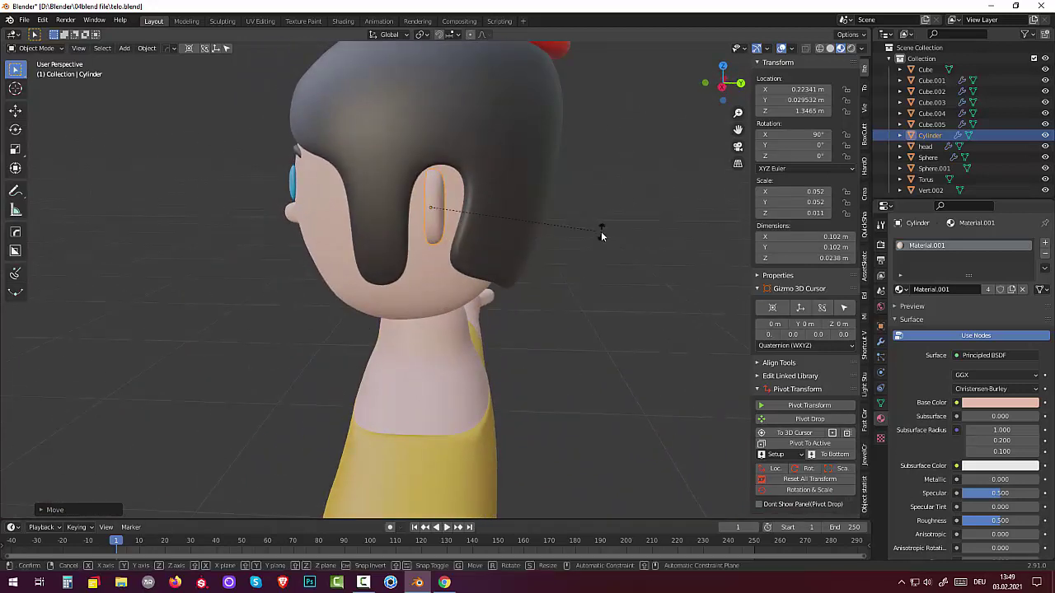
{"action": "left_click", "coordinate": [570, 242]}
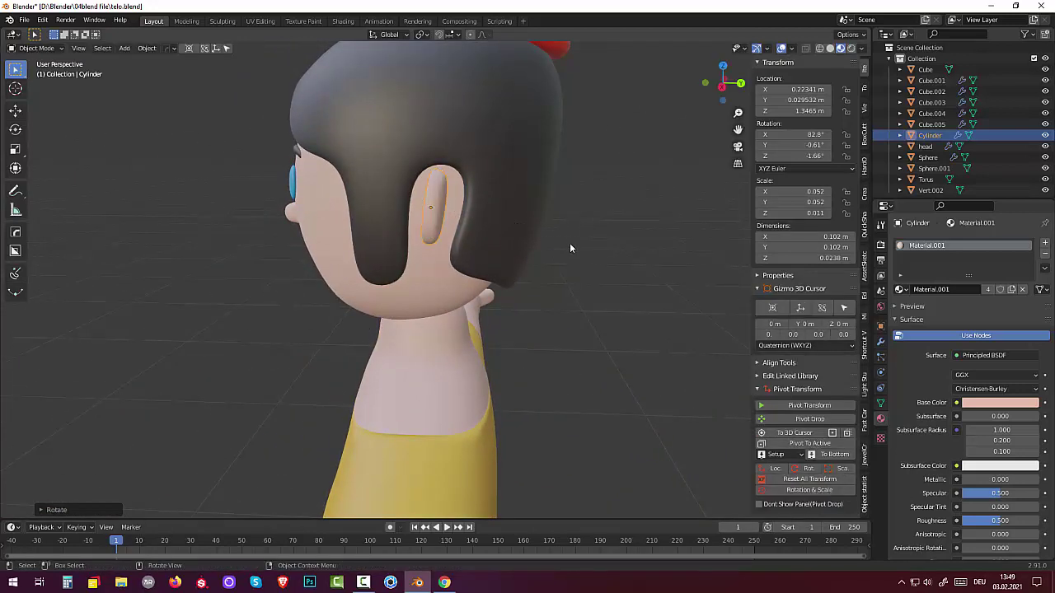
{"action": "mouse_move", "coordinate": [572, 242]}
{"action": "middle_mouse_down"}
{"action": "mouse_move", "coordinate": [688, 249]}
{"action": "mouse_move", "coordinate": [537, 331]}
{"action": "middle_mouse_up"}
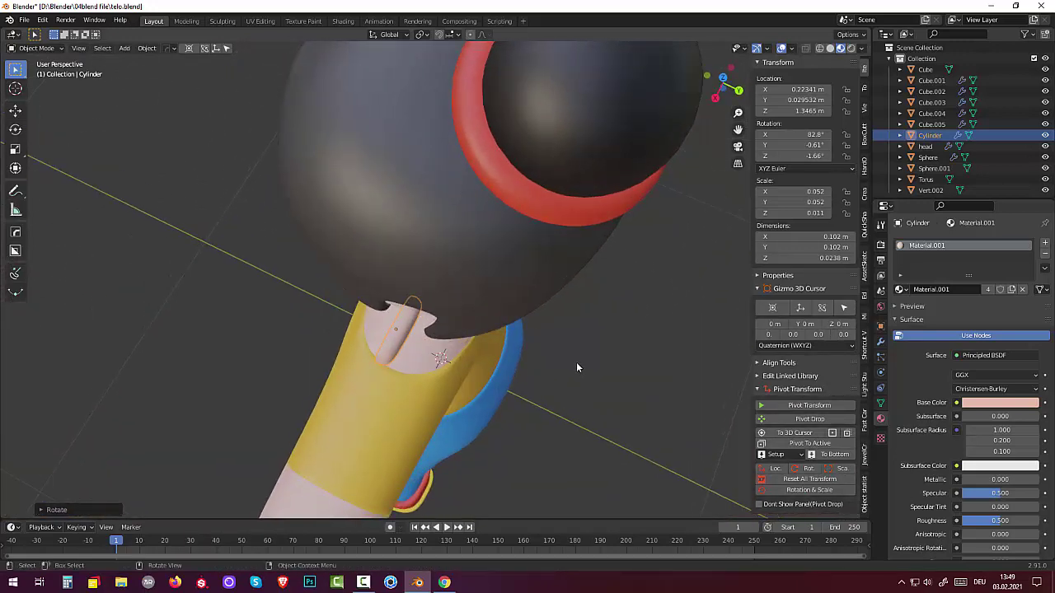
{"action": "middle_click_drag", "start_coordinate": [578, 366], "coordinate": [611, 291]}
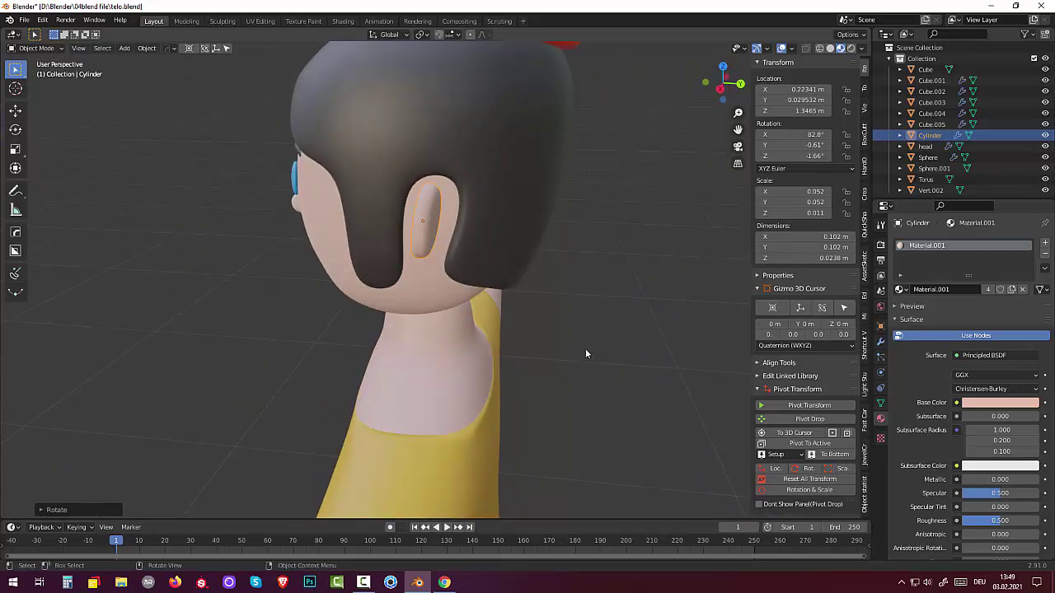
{"action": "key", "text": "r"}
{"action": "key", "text": "x"}
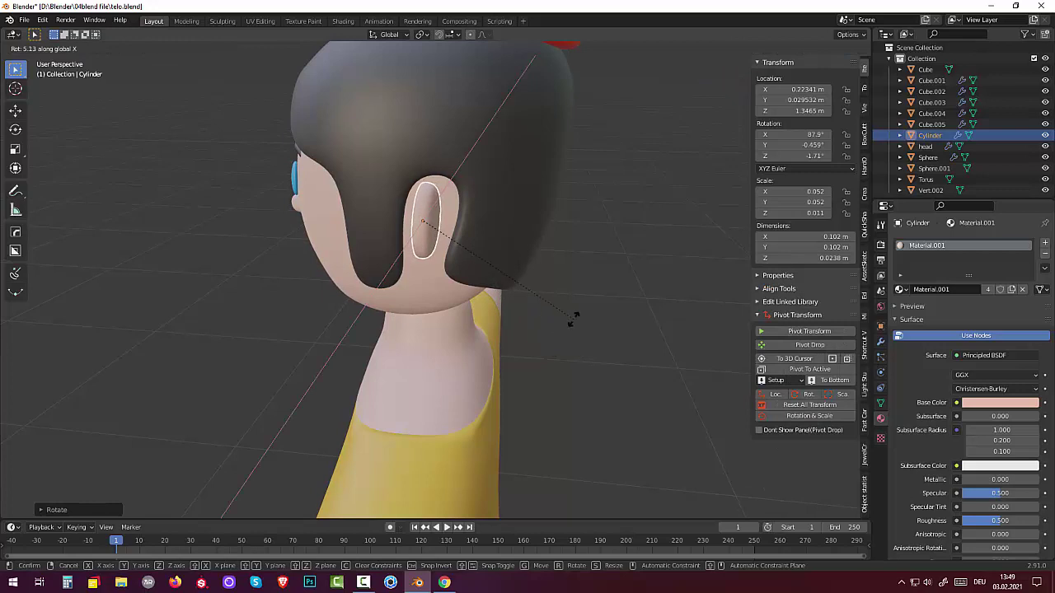
{"action": "left_click", "coordinate": [569, 324]}
Scale the ear up to 0.121 m across and slide it against the head
{"action": "middle_click_drag", "start_coordinate": [585, 336], "coordinate": [585, 360]}
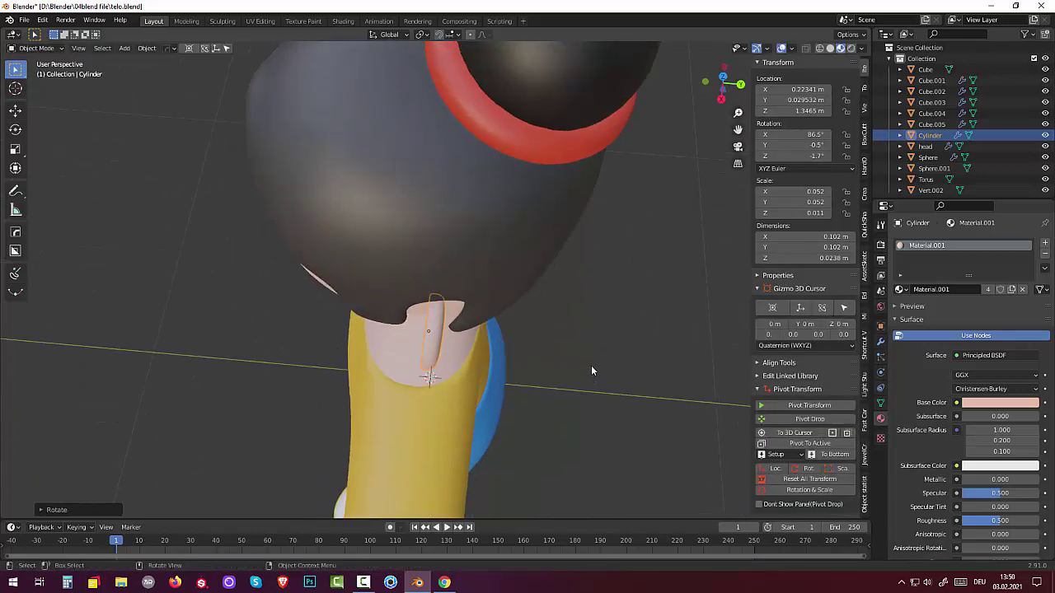
{"action": "key", "text": "s"}
{"action": "left_click", "coordinate": [624, 359]}
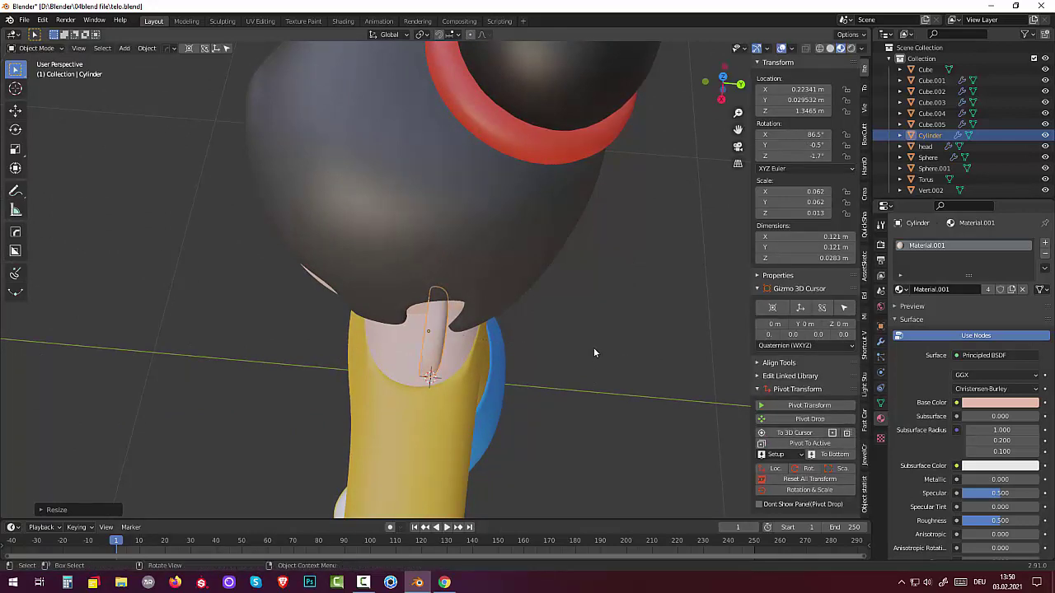
{"action": "middle_click_drag", "start_coordinate": [593, 347], "coordinate": [714, 267]}
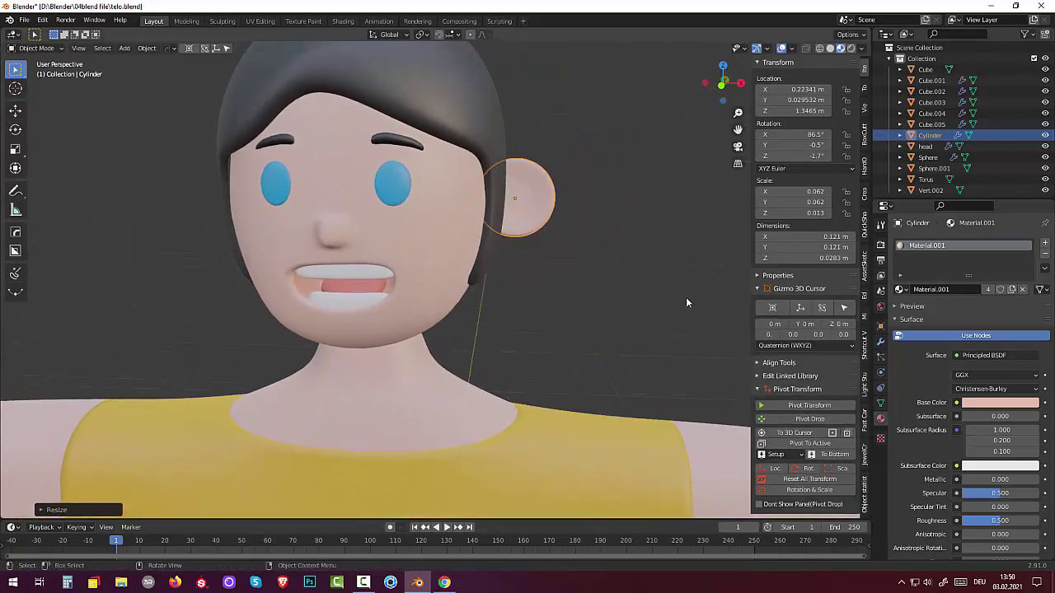
{"action": "key", "text": "g"}
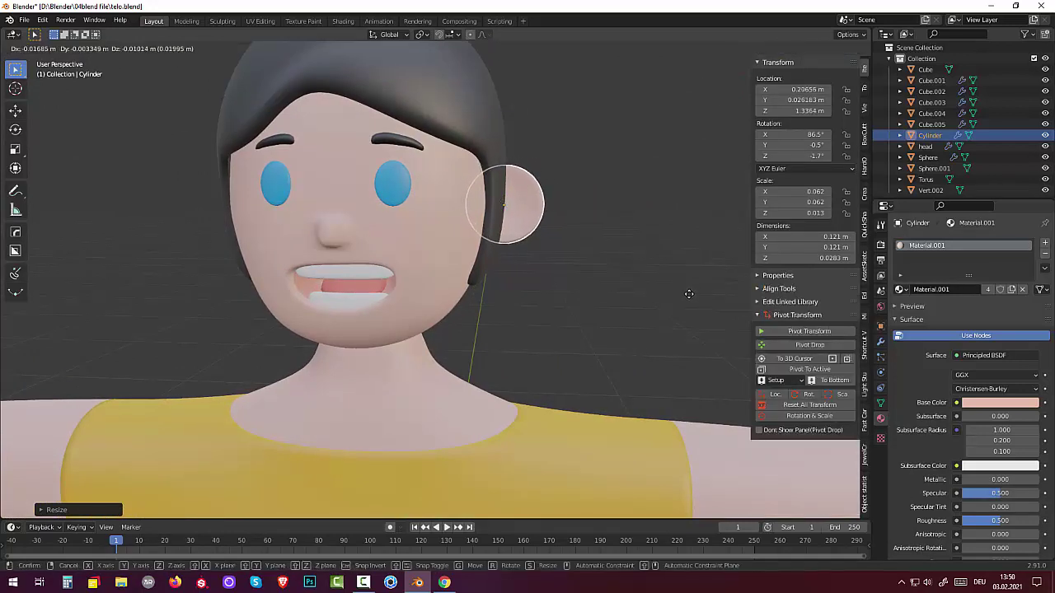
{"action": "left_click", "coordinate": [689, 293]}
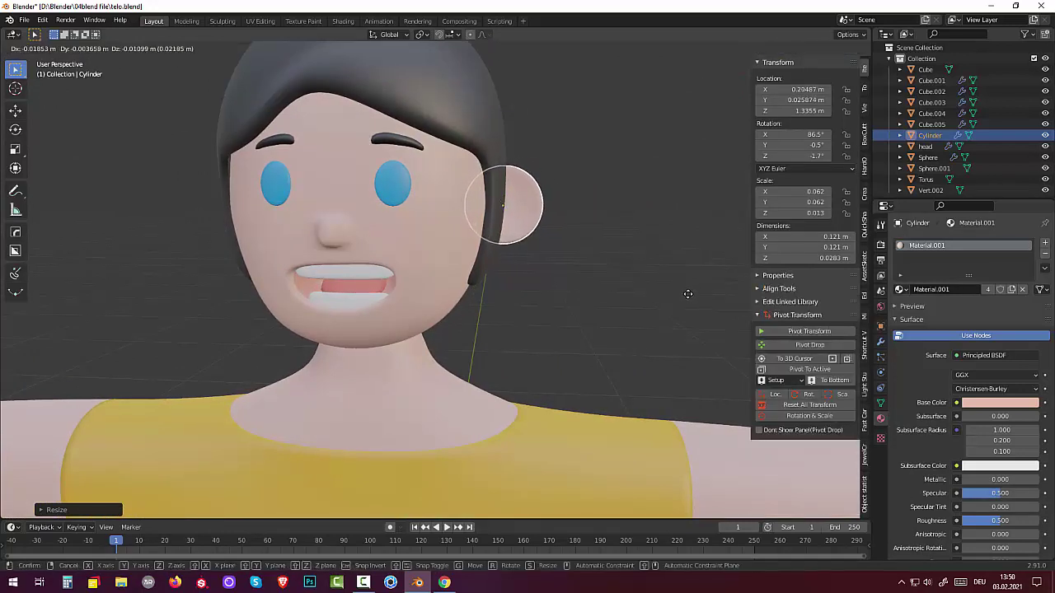
{"action": "left_click", "coordinate": [630, 310]}
{"action": "scroll", "coordinate": [629, 310], "scroll_direction": "down", "scroll_amount": 2}
{"action": "scroll", "coordinate": [628, 301], "scroll_direction": "down", "scroll_amount": 3}
Reselect the ear and stretch it slightly taller along the Z axis
{"action": "middle_click_drag", "start_coordinate": [625, 290], "coordinate": [635, 283]}
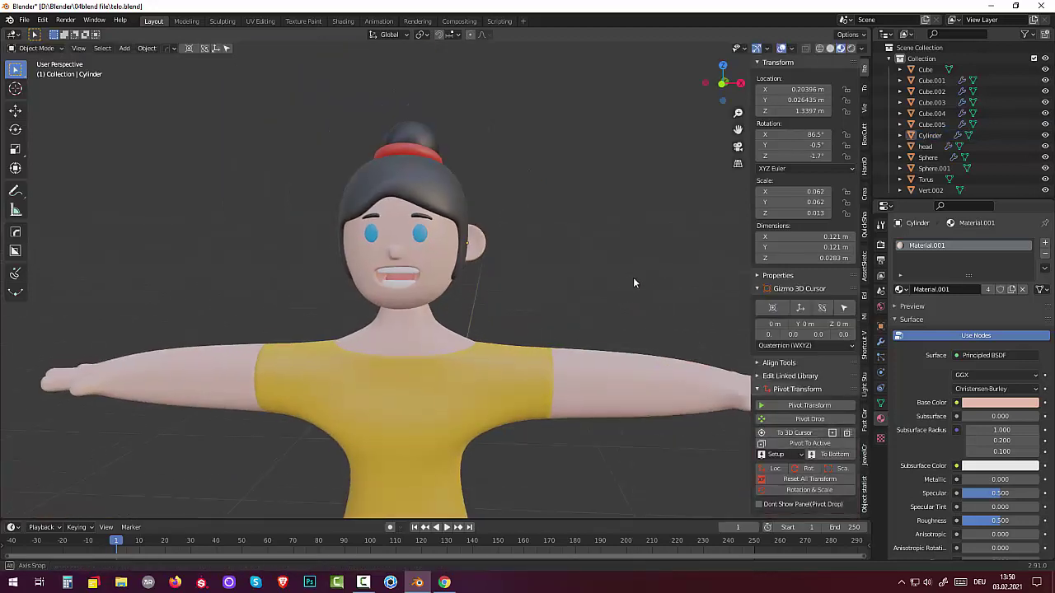
{"action": "left_click", "coordinate": [370, 583]}
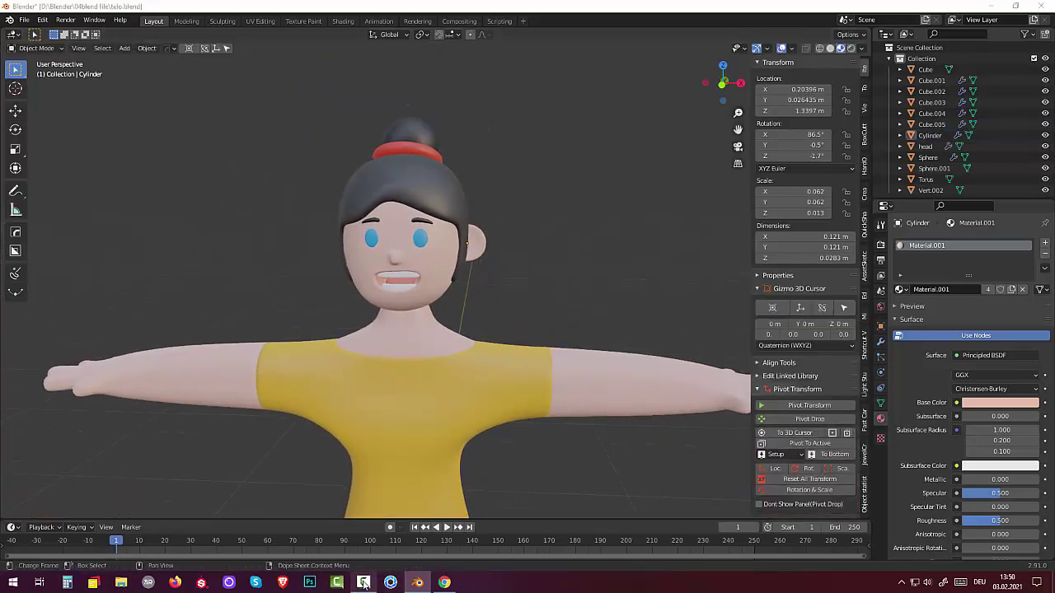
{"action": "left_click", "coordinate": [1001, 532]}
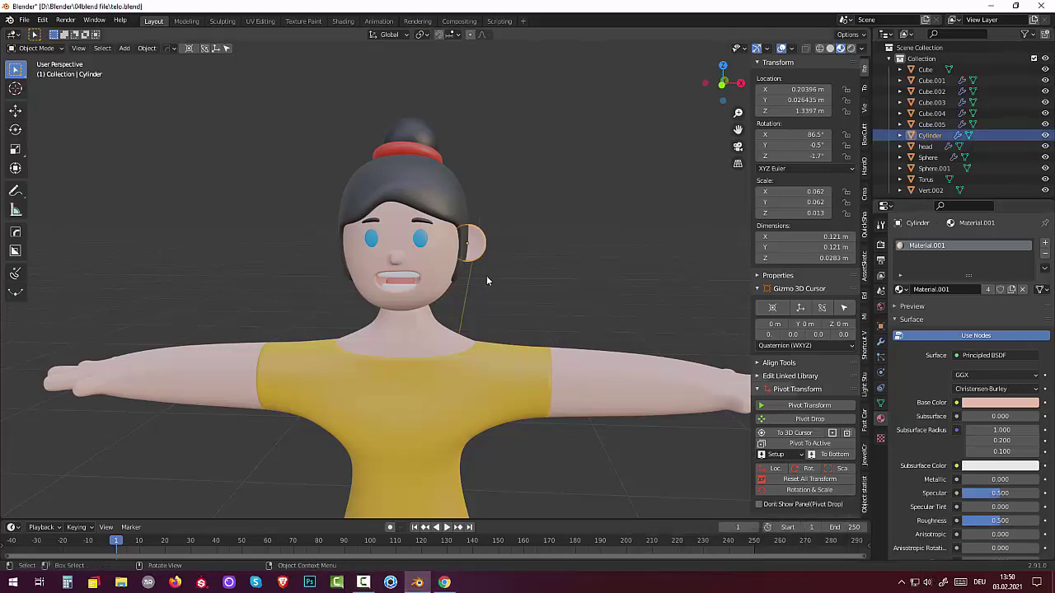
{"action": "key", "text": "s"}
{"action": "key", "text": "z"}
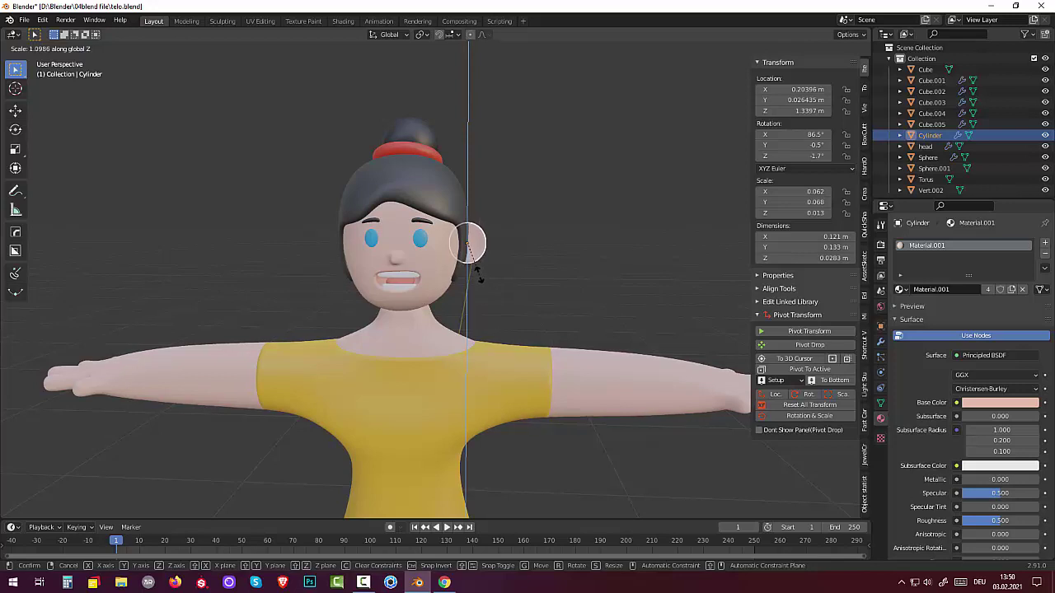
{"action": "left_click", "coordinate": [474, 272]}
Tilt the ear to about 19.7° on the Y axis and start nudging it toward the head
{"action": "middle_click_drag", "start_coordinate": [552, 222], "coordinate": [553, 223]}
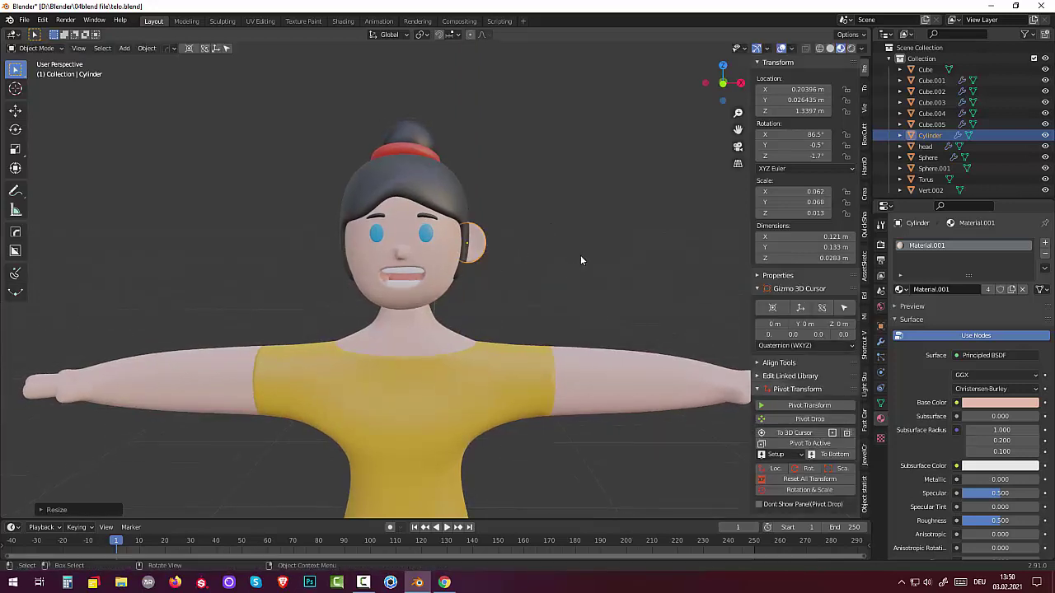
{"action": "key", "text": "r"}
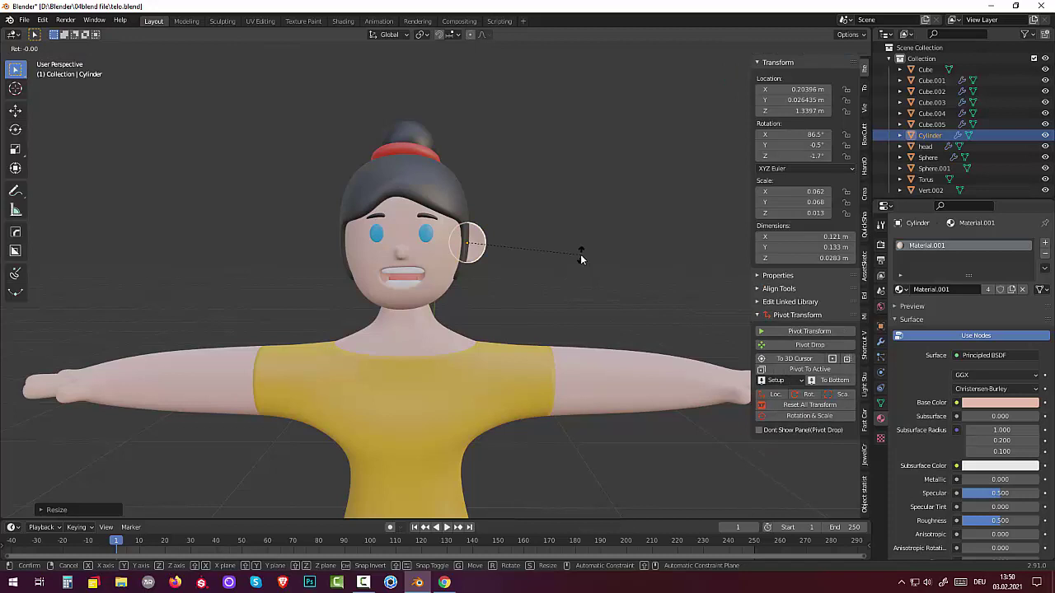
{"action": "key", "text": "y"}
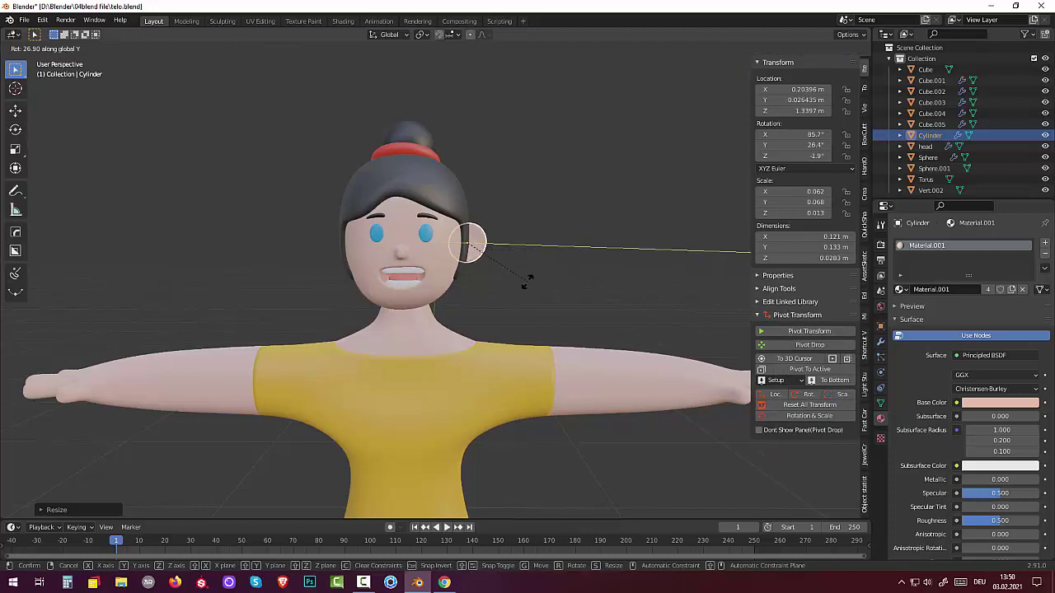
{"action": "left_click", "coordinate": [531, 274]}
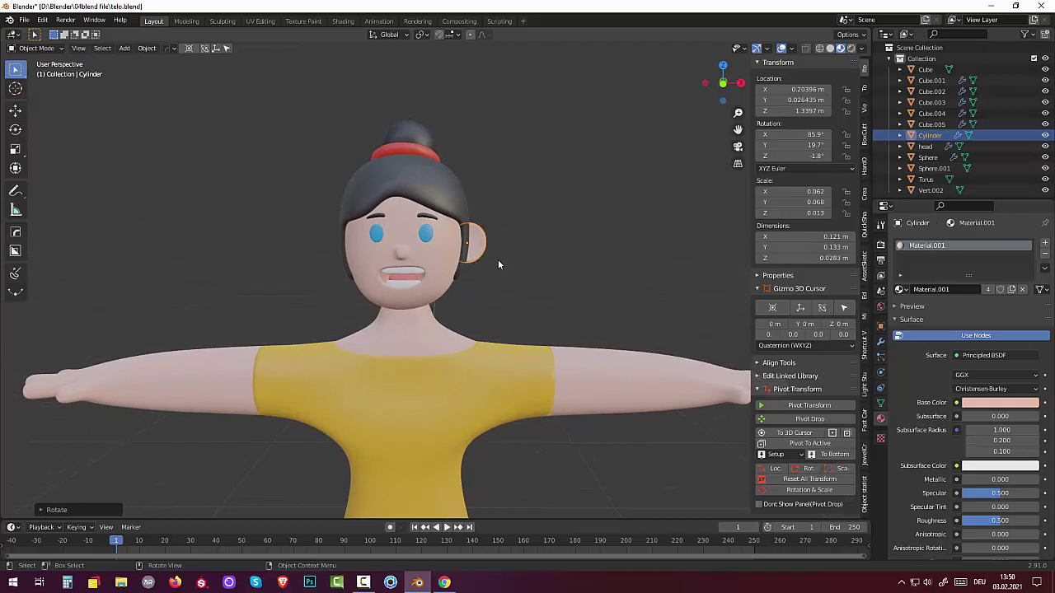
{"action": "key", "text": "g"}
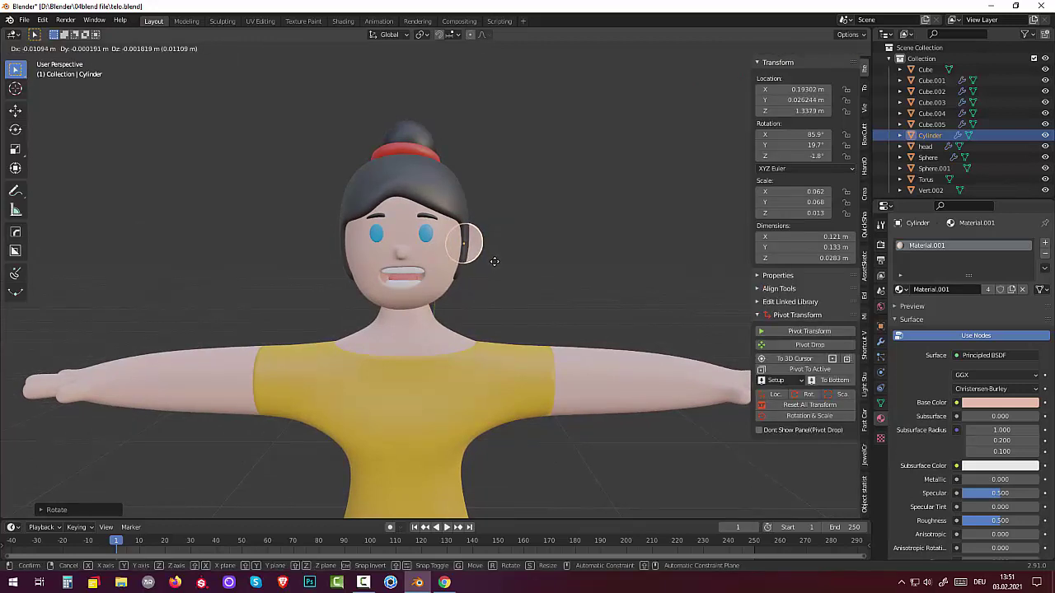
Apply the ear's location, rotation and scale, then add a Mirror modifier to it
{"action": "left_click", "coordinate": [496, 264]}
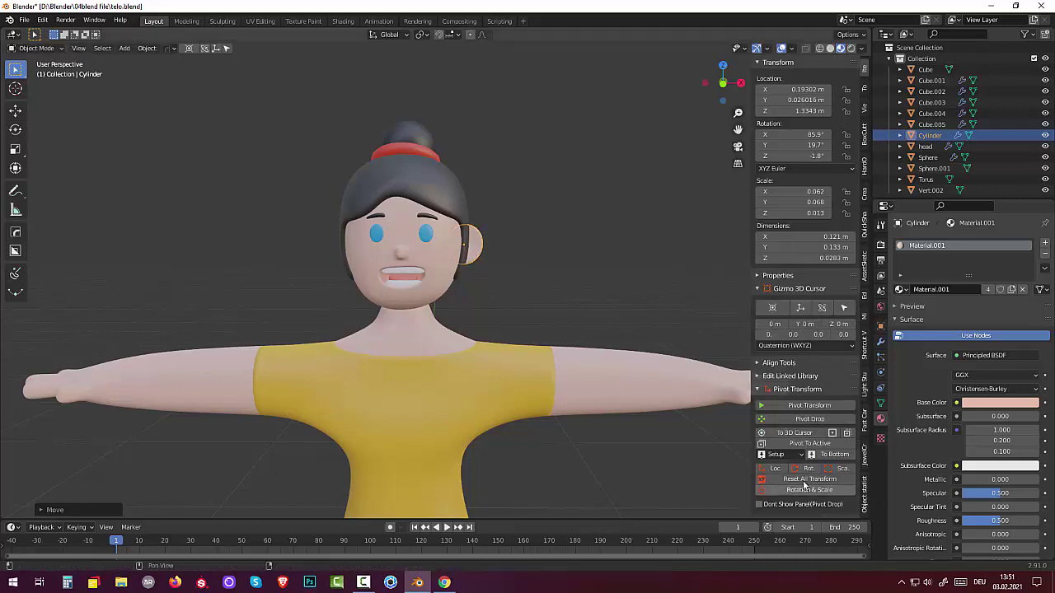
{"action": "left_click", "coordinate": [810, 479]}
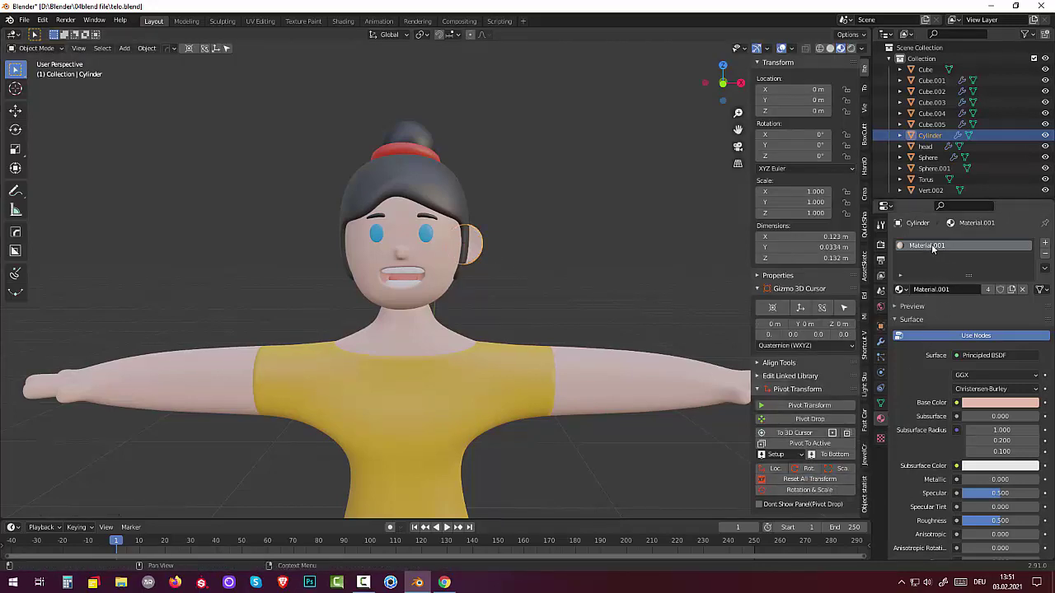
{"action": "left_click", "coordinate": [881, 342]}
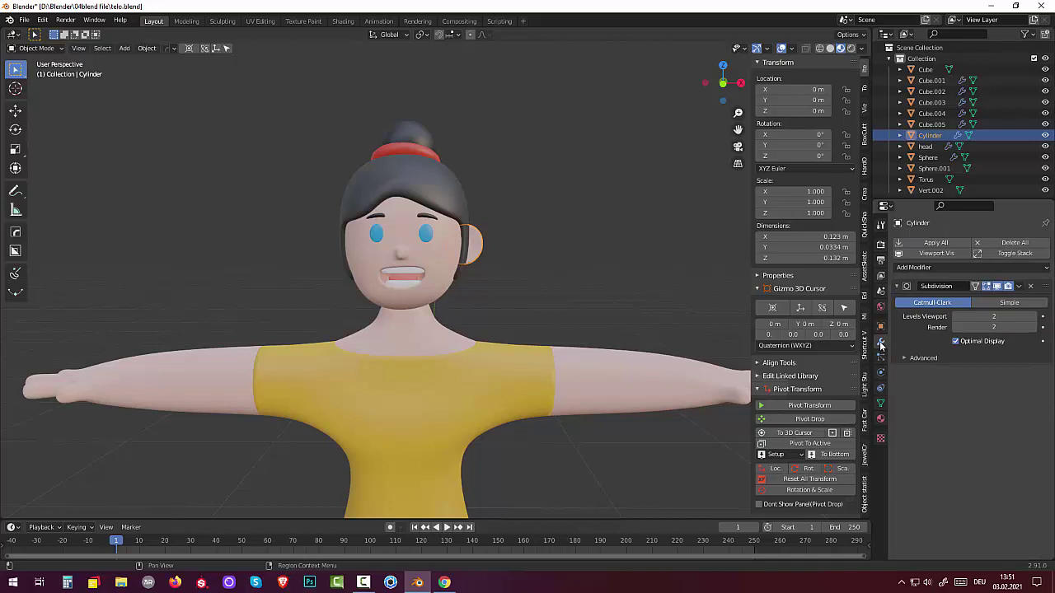
{"action": "left_click", "coordinate": [921, 268]}
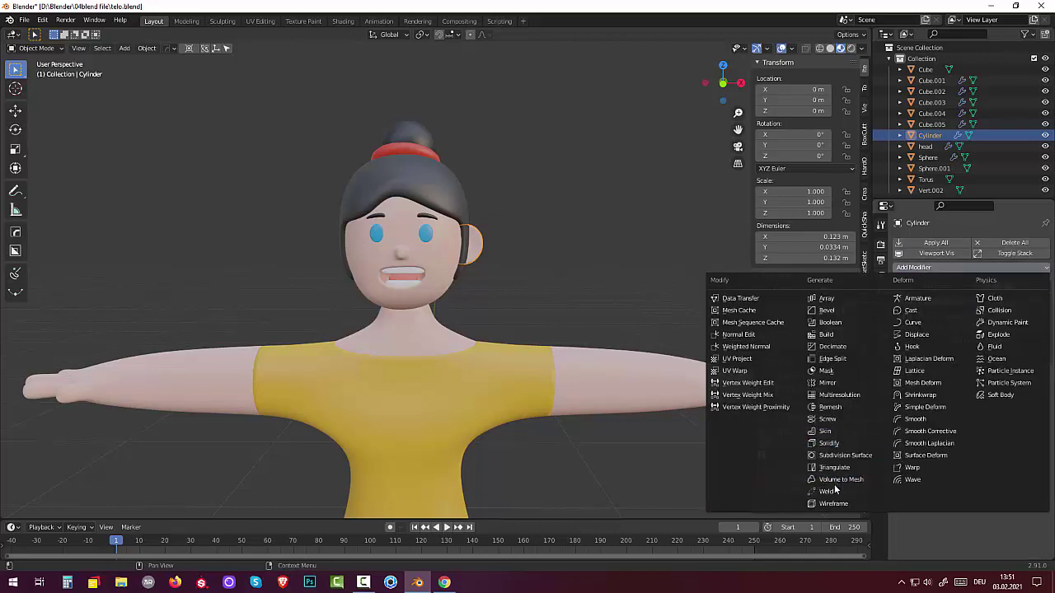
{"action": "left_click", "coordinate": [827, 382]}
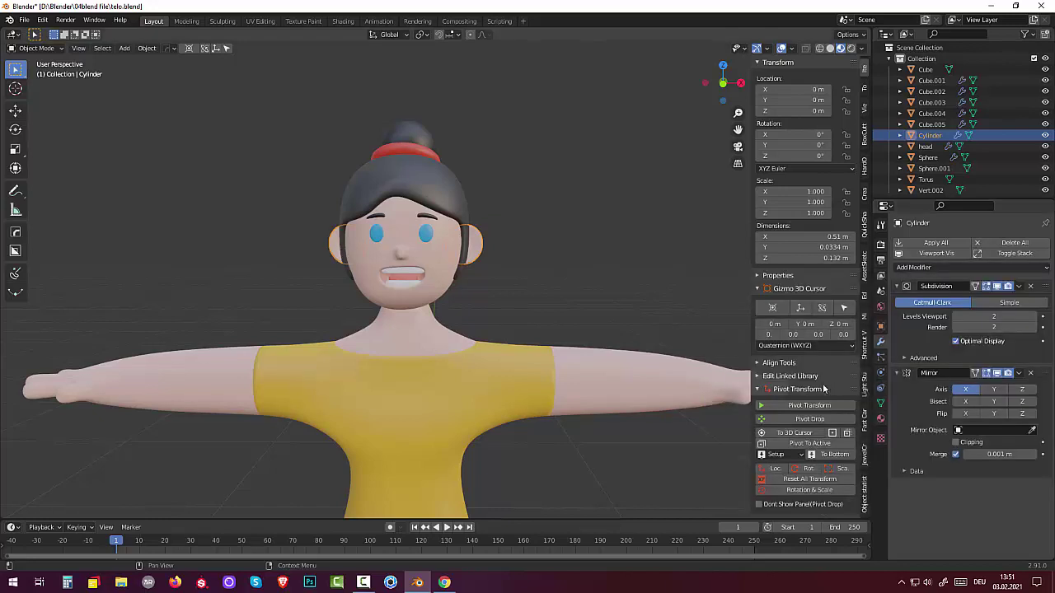
Check both mirrored ears from the side, then select the body mesh
{"action": "left_click", "coordinate": [562, 275]}
{"action": "scroll", "coordinate": [562, 274], "scroll_direction": "down", "scroll_amount": 2}
{"action": "scroll", "coordinate": [562, 272], "scroll_direction": "down", "scroll_amount": 3}
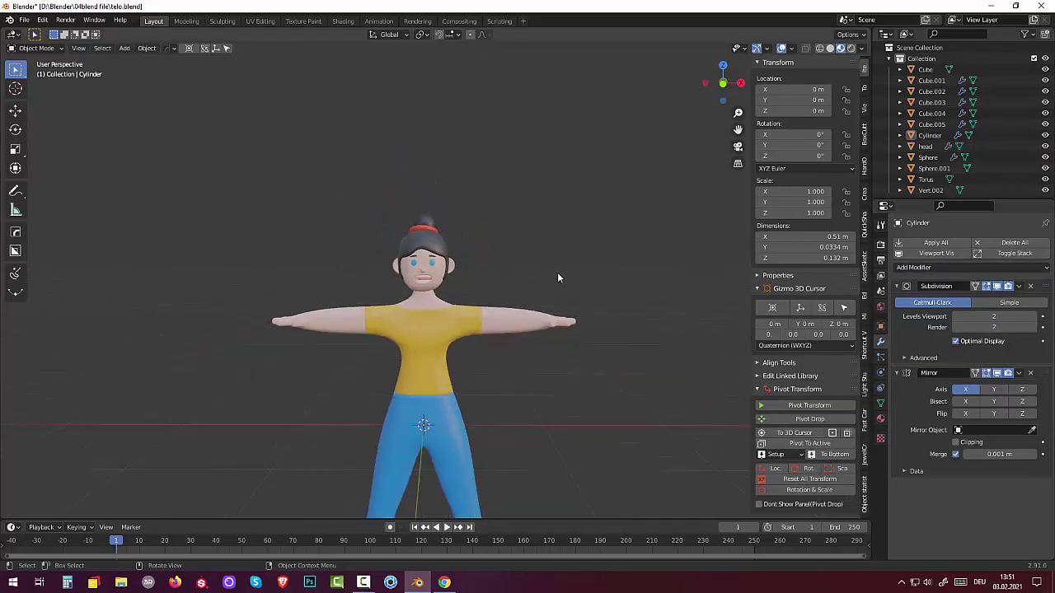
{"action": "scroll", "coordinate": [559, 272], "scroll_direction": "down", "scroll_amount": 2}
{"action": "middle_click_drag", "start_coordinate": [593, 224], "coordinate": [725, 229]}
{"action": "scroll", "coordinate": [555, 300], "scroll_direction": "up", "scroll_amount": 3}
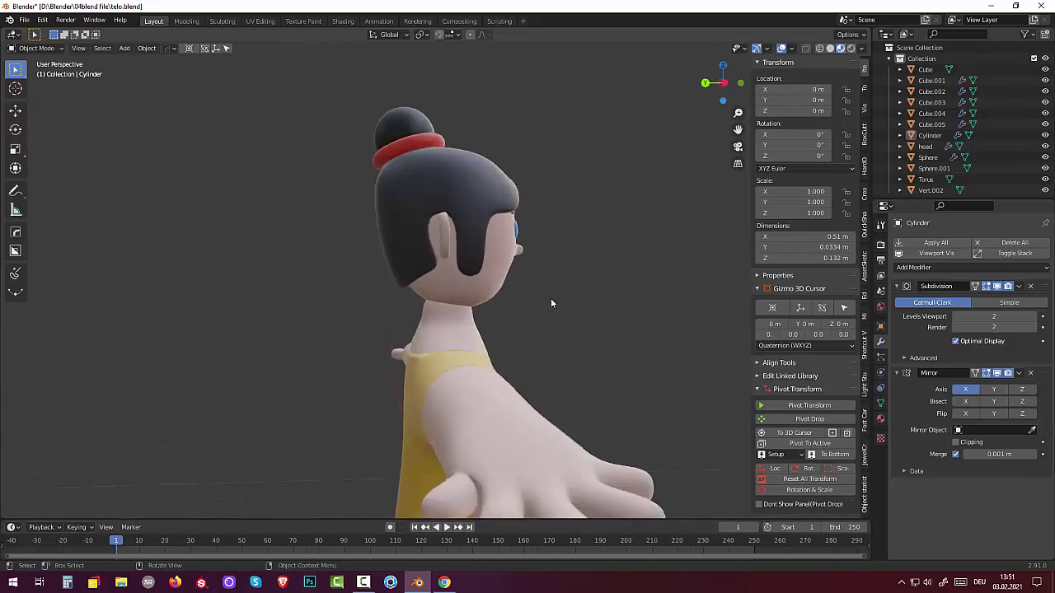
{"action": "scroll", "coordinate": [477, 356], "scroll_direction": "up", "scroll_amount": 2}
{"action": "left_click", "coordinate": [445, 326]}
{"action": "middle_click_drag", "start_coordinate": [452, 346], "coordinate": [333, 355]}
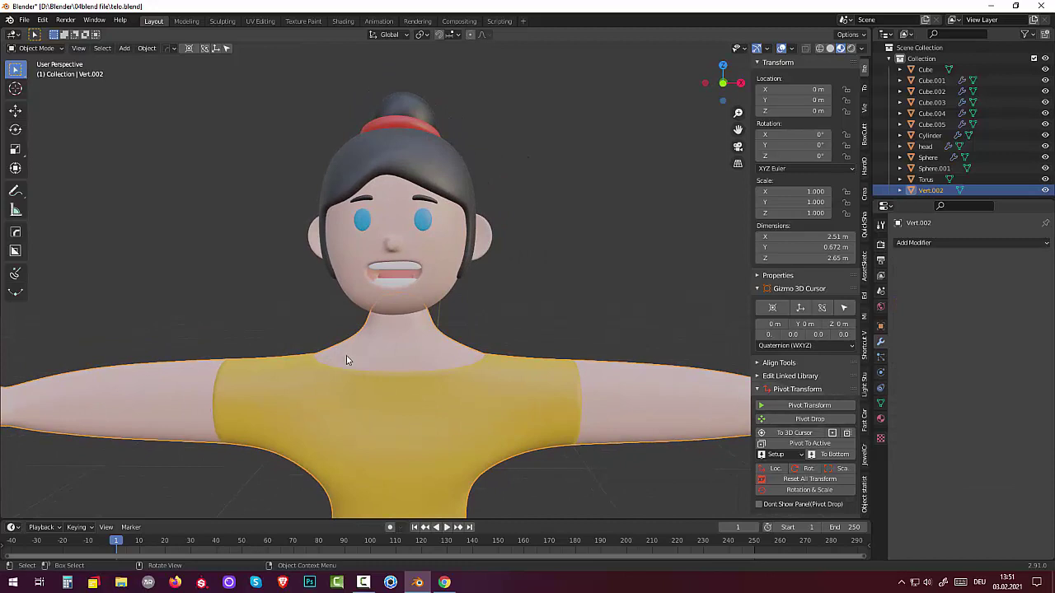
{"action": "left_click", "coordinate": [41, 48]}
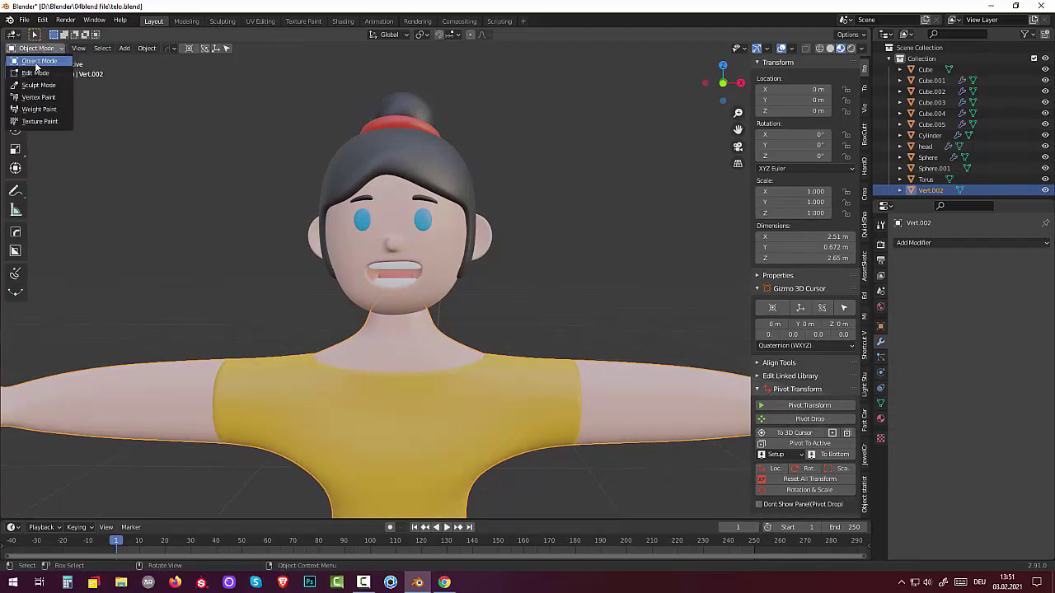
{"action": "left_click", "coordinate": [34, 72]}
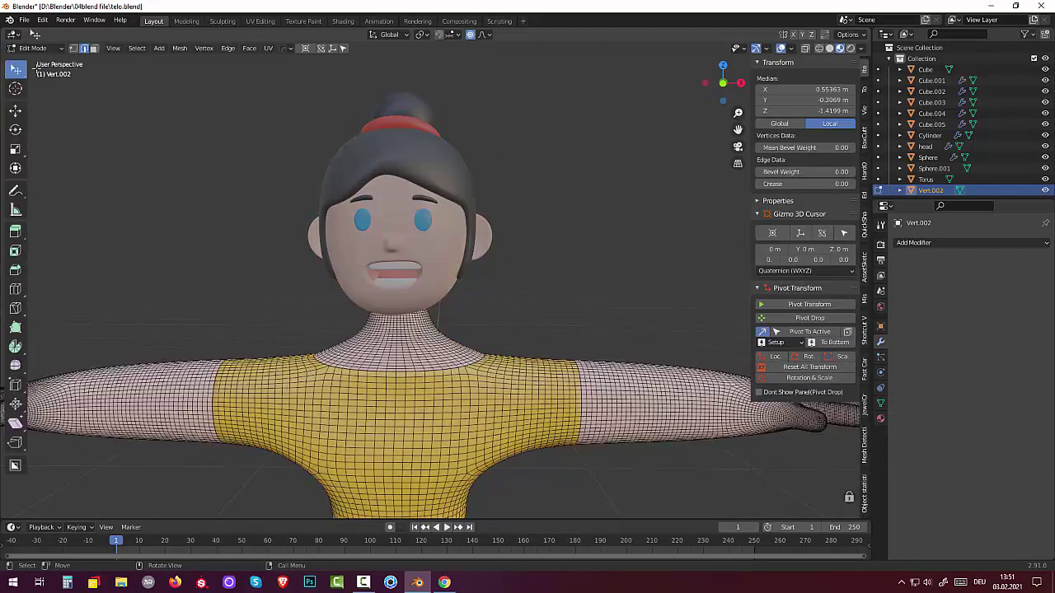
{"action": "mouse_move", "coordinate": [60, 85]}
{"action": "middle_mouse_down"}
{"action": "mouse_move", "coordinate": [403, 139]}
{"action": "mouse_move", "coordinate": [139, 121]}
{"action": "middle_mouse_up"}
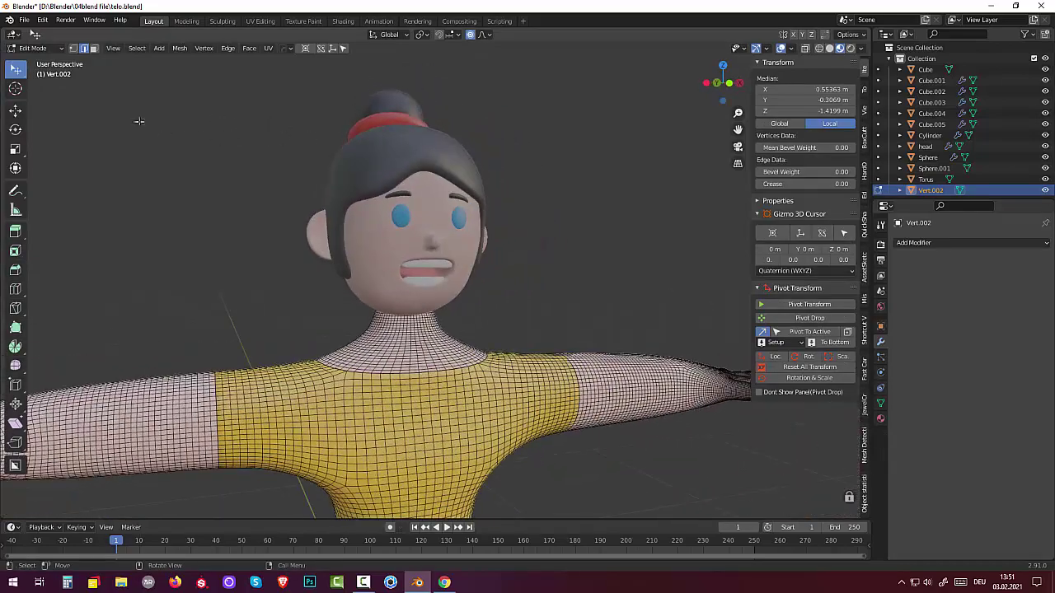
{"action": "left_click", "coordinate": [43, 49]}
{"action": "left_click", "coordinate": [40, 66]}
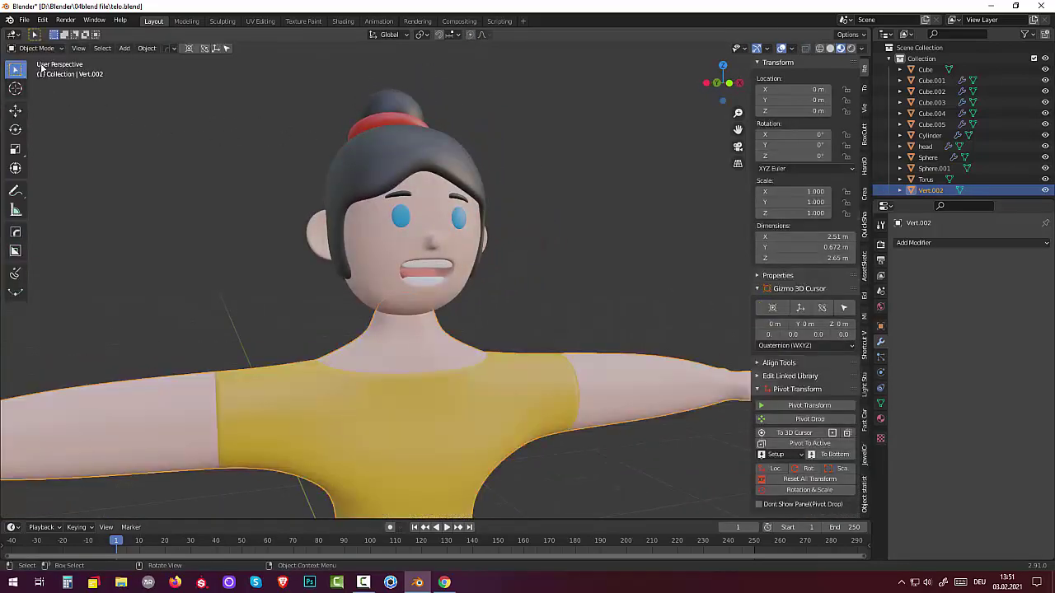
{"action": "left_click", "coordinate": [104, 181]}
{"action": "scroll", "coordinate": [273, 293], "scroll_direction": "down", "scroll_amount": 4}
{"action": "scroll", "coordinate": [359, 338], "scroll_direction": "down", "scroll_amount": 2}
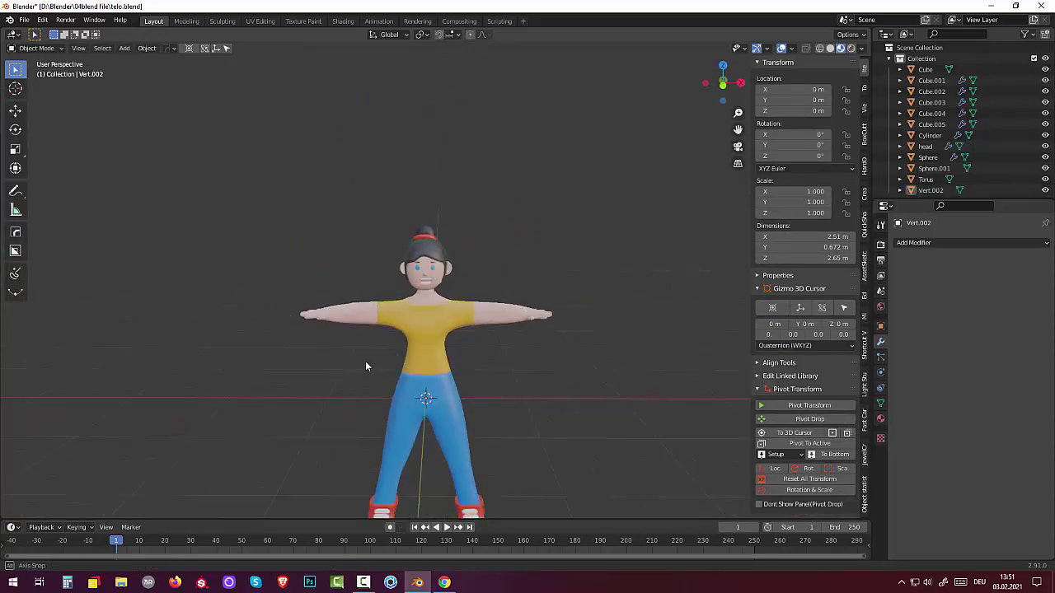
{"action": "middle_click_drag", "start_coordinate": [365, 361], "coordinate": [378, 349]}
{"action": "scroll", "coordinate": [380, 352], "scroll_direction": "down", "scroll_amount": 1}
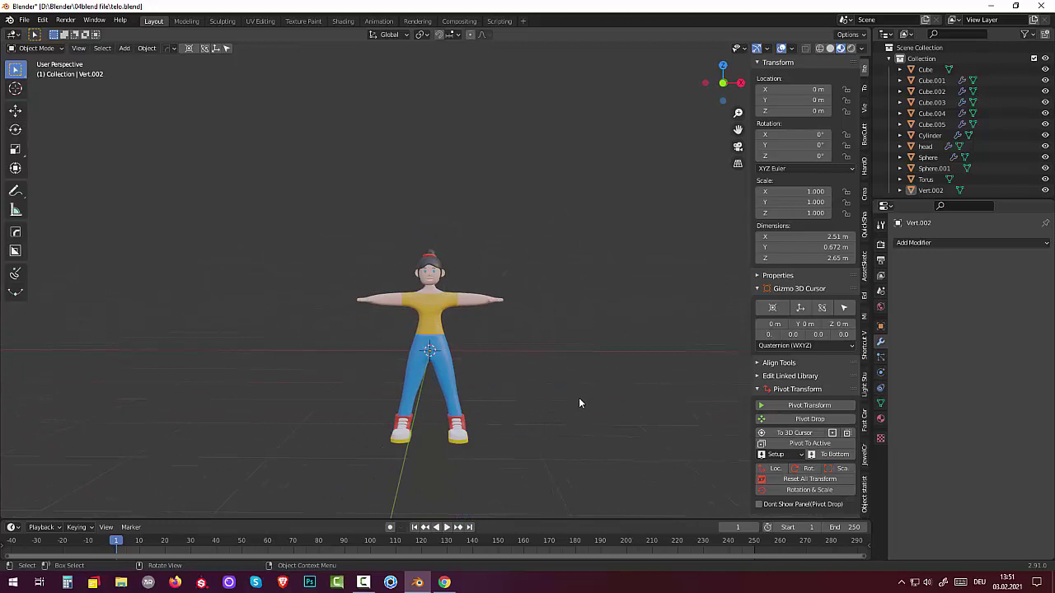
{"action": "scroll", "coordinate": [518, 383], "scroll_direction": "up", "scroll_amount": 2}
{"action": "scroll", "coordinate": [516, 380], "scroll_direction": "up", "scroll_amount": 2}
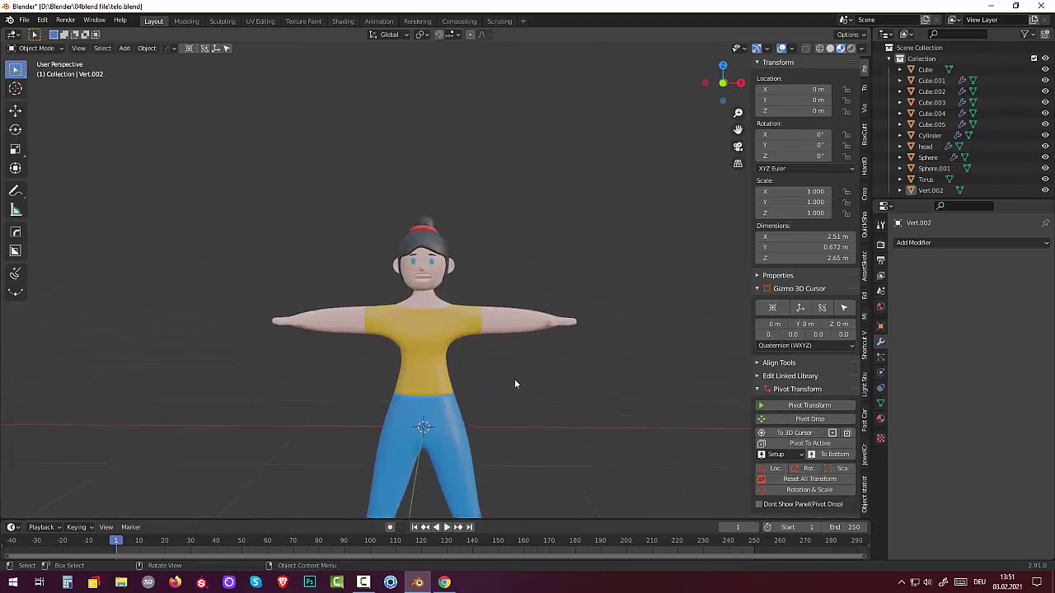
{"action": "left_click", "coordinate": [417, 343]}
{"action": "left_click", "coordinate": [50, 51]}
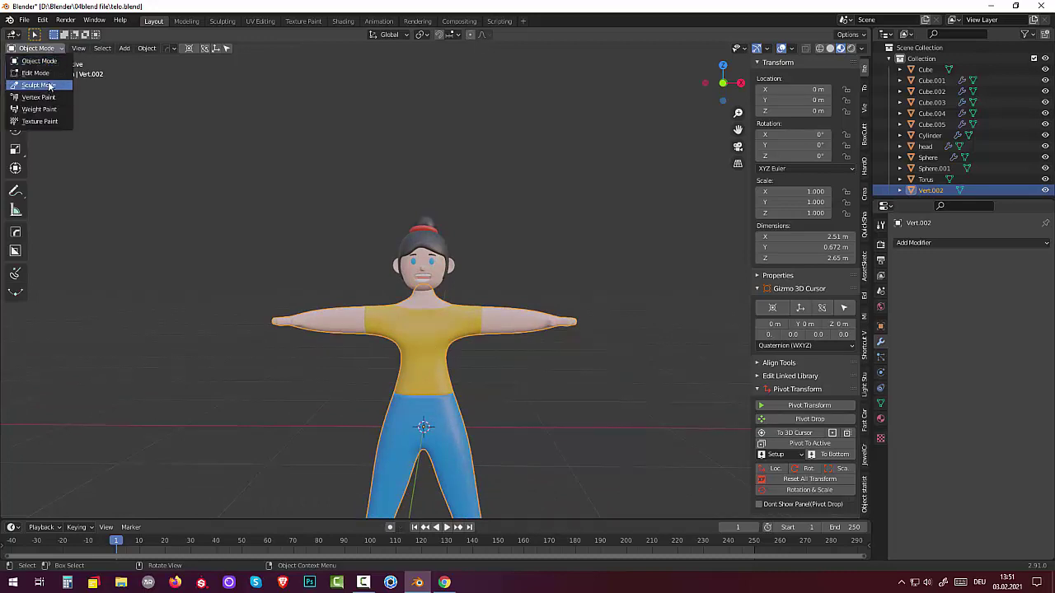
Switch the body to Sculpt Mode and grab-pull the yellow torso near the shoulder
{"action": "left_click", "coordinate": [45, 85]}
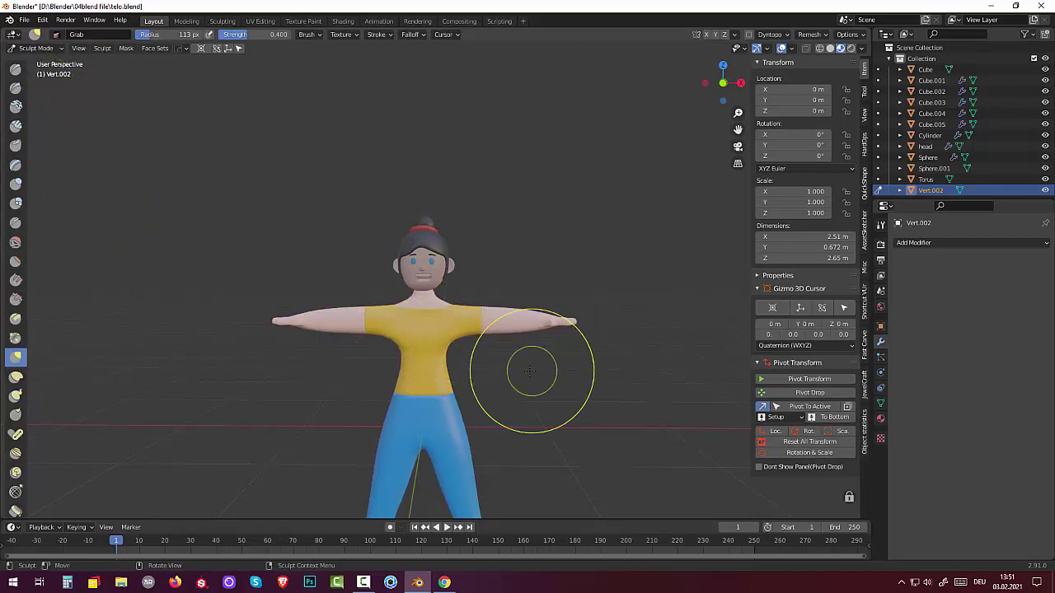
{"action": "middle_click_drag", "start_coordinate": [531, 371], "coordinate": [402, 340]}
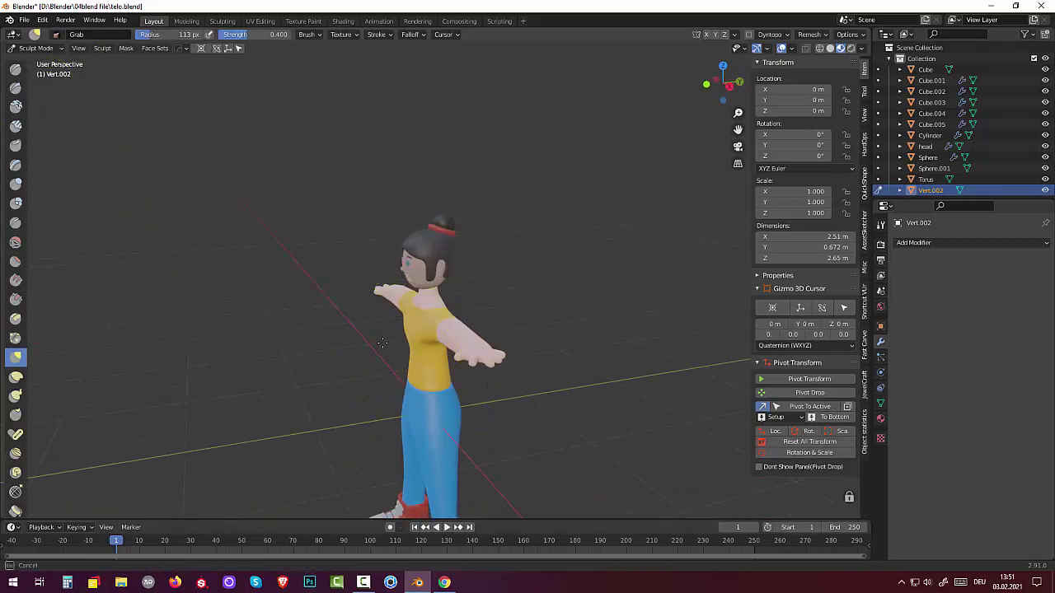
{"action": "left_click_drag", "start_coordinate": [419, 330], "coordinate": [385, 346]}
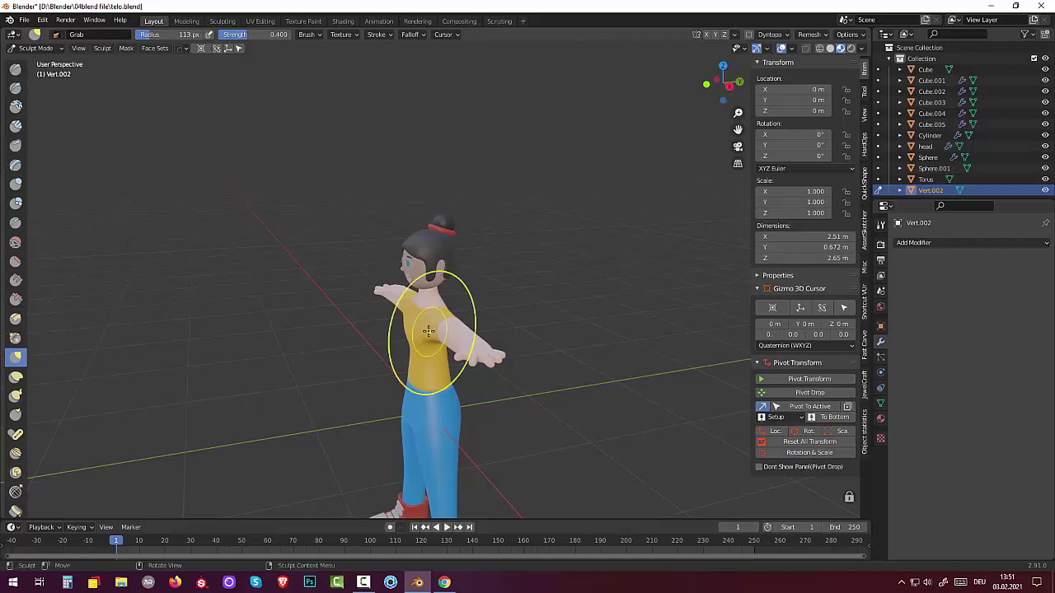
{"action": "scroll", "coordinate": [421, 332], "scroll_direction": "up", "scroll_amount": 2}
{"action": "scroll", "coordinate": [402, 368], "scroll_direction": "up", "scroll_amount": 2}
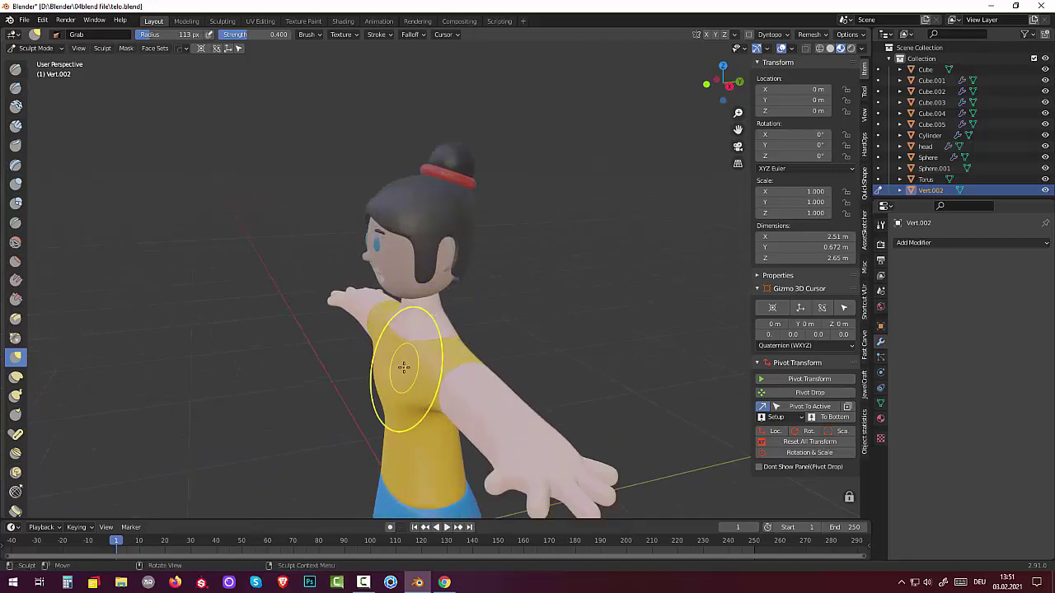
Shrink the Grab brush to 34 px, reshape the torso by the armpit, and enable X symmetry
{"action": "key", "text": "f"}
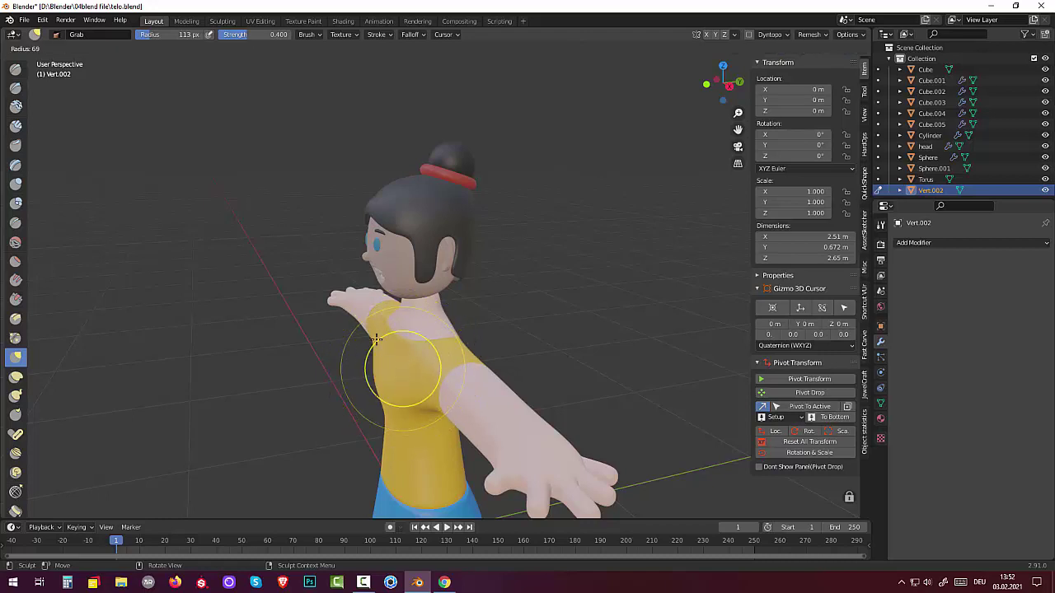
{"action": "left_click", "coordinate": [359, 286]}
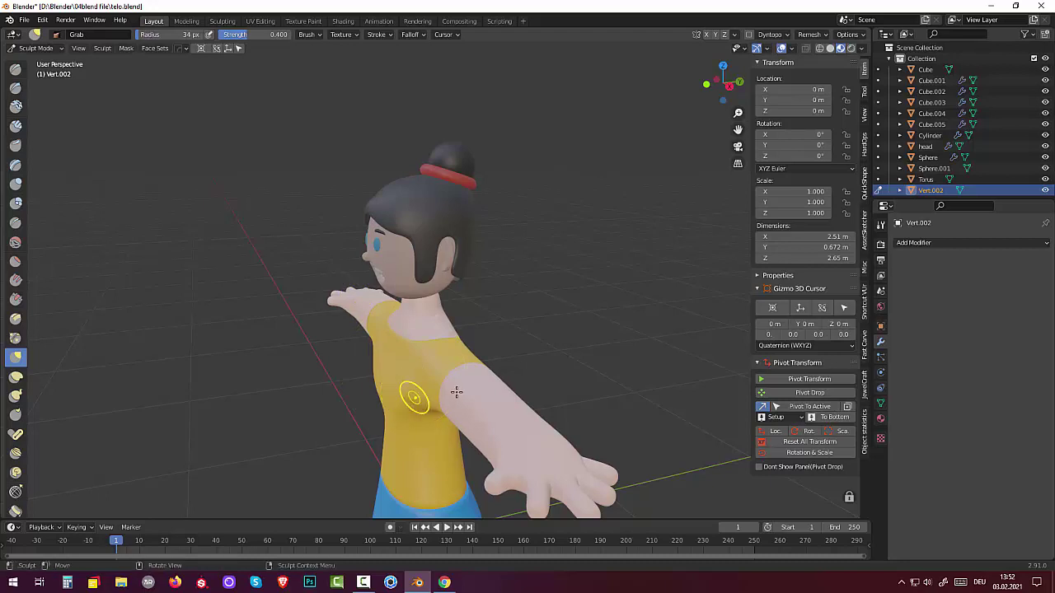
{"action": "middle_click_drag", "start_coordinate": [412, 388], "coordinate": [546, 387]}
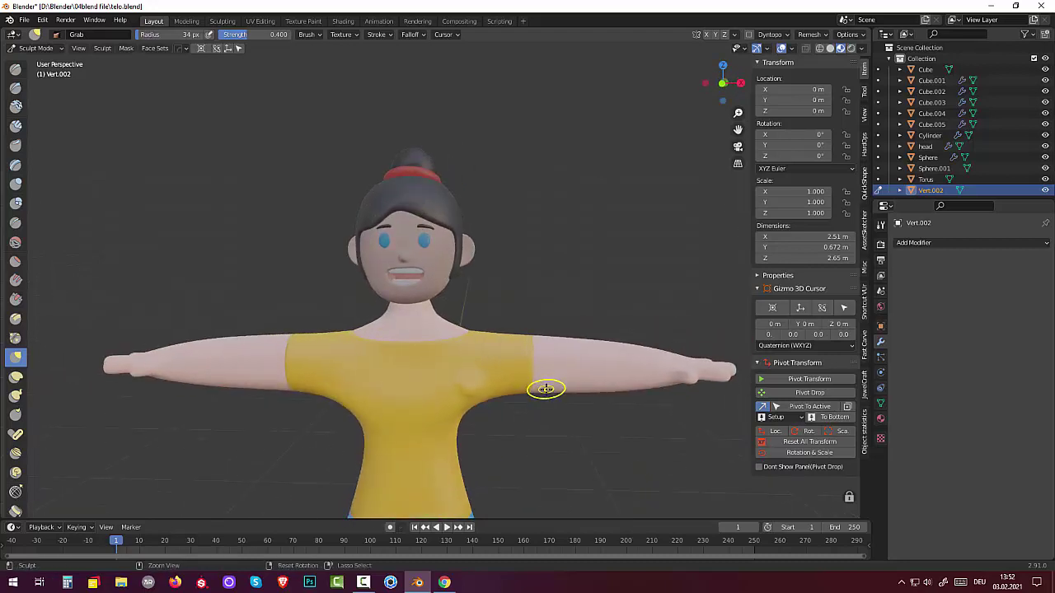
{"action": "left_click_drag", "start_coordinate": [442, 409], "coordinate": [437, 417]}
{"action": "mouse_move", "coordinate": [501, 440]}
{"action": "middle_mouse_down"}
{"action": "mouse_move", "coordinate": [426, 448]}
{"action": "mouse_move", "coordinate": [511, 375]}
{"action": "middle_mouse_up"}
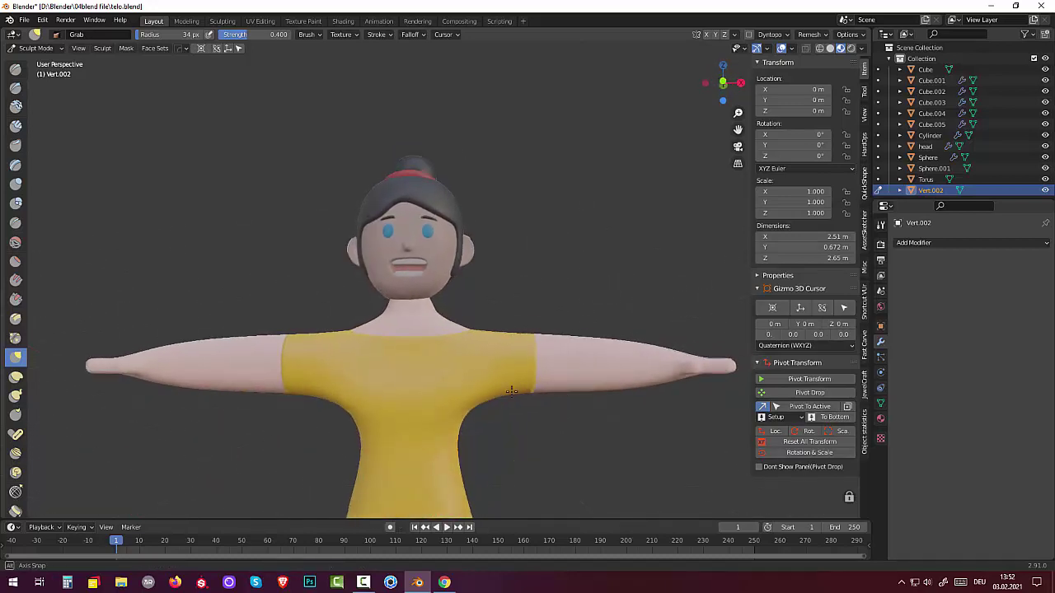
{"action": "left_click", "coordinate": [705, 35]}
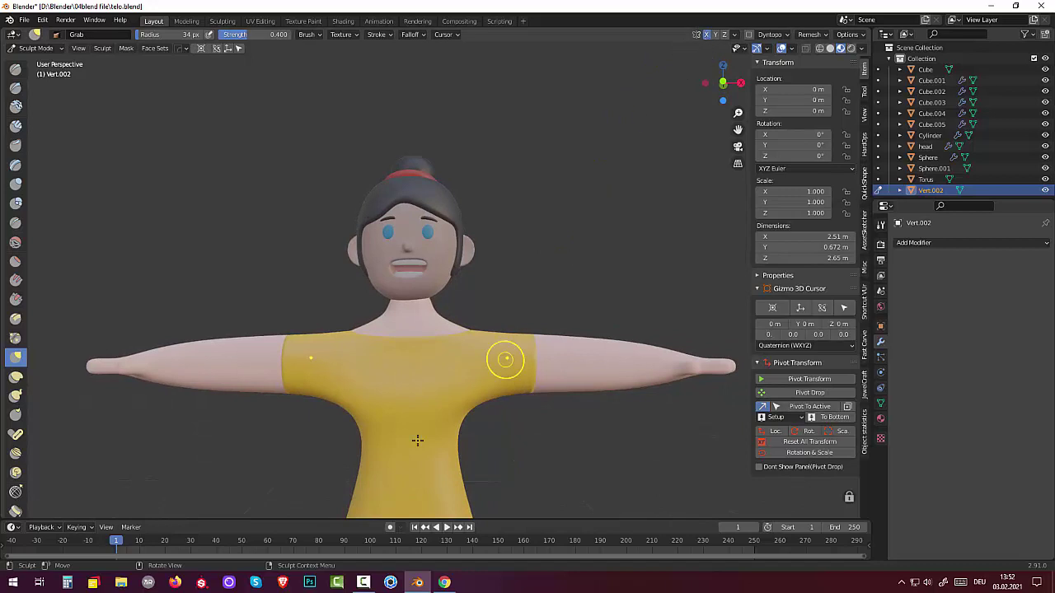
{"action": "scroll", "coordinate": [453, 441], "scroll_direction": "down", "scroll_amount": 2}
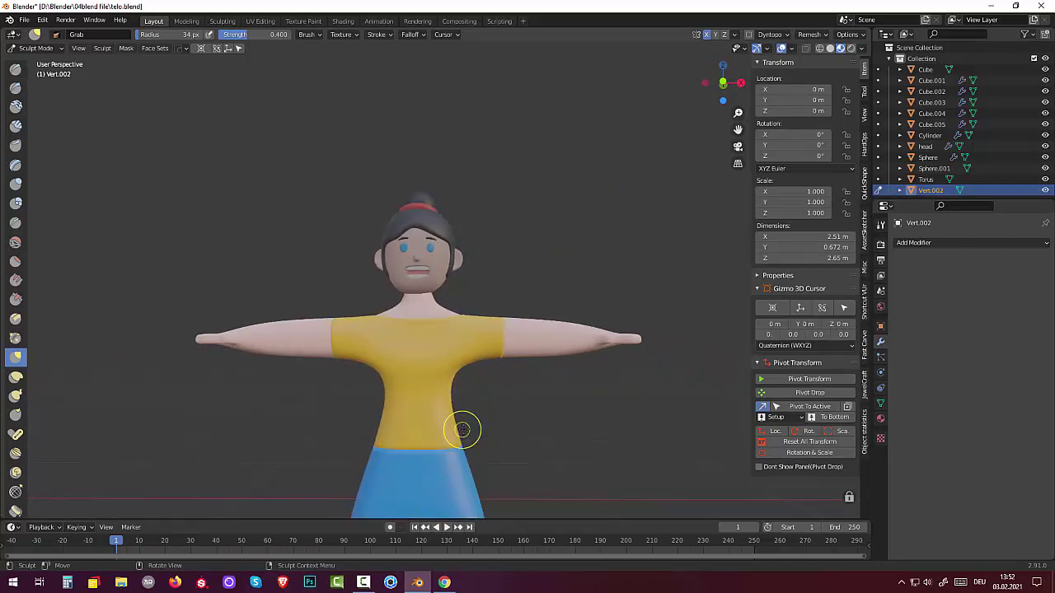
Enlarge the Grab brush to 73 px and pull the waist into shape
{"action": "key", "text": "f"}
{"action": "left_click", "coordinate": [484, 412]}
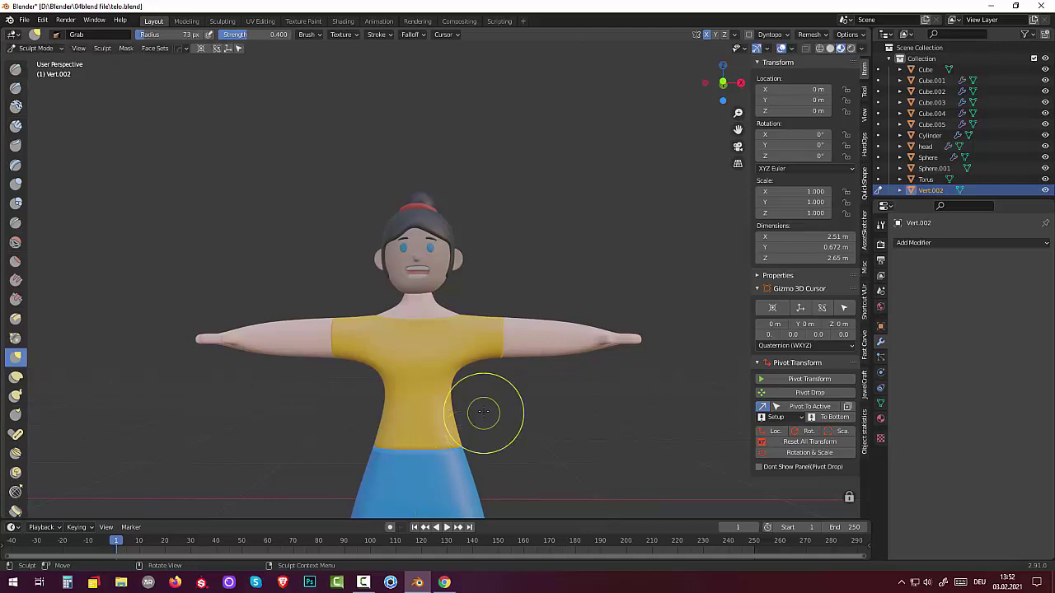
{"action": "mouse_move", "coordinate": [471, 401]}
{"action": "left_mouse_down"}
{"action": "mouse_move", "coordinate": [437, 396]}
{"action": "mouse_move", "coordinate": [473, 398]}
{"action": "mouse_move", "coordinate": [455, 385]}
{"action": "mouse_move", "coordinate": [462, 375]}
{"action": "mouse_move", "coordinate": [420, 407]}
{"action": "left_mouse_up"}
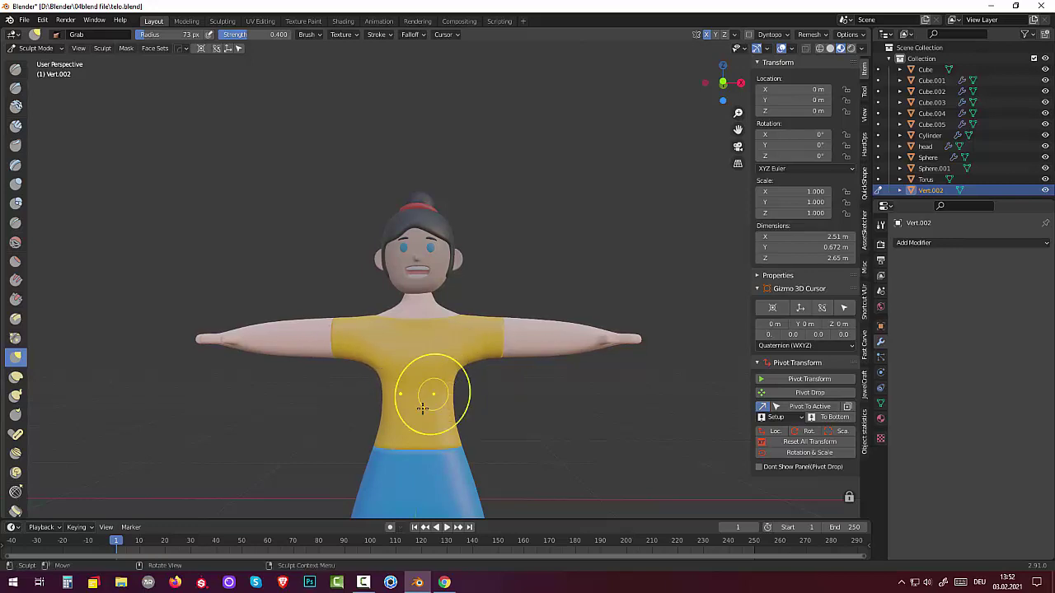
{"action": "mouse_move", "coordinate": [420, 407]}
{"action": "middle_mouse_down"}
{"action": "mouse_move", "coordinate": [191, 424]}
{"action": "mouse_move", "coordinate": [434, 426]}
{"action": "mouse_move", "coordinate": [424, 424]}
{"action": "middle_mouse_up"}
{"action": "scroll", "coordinate": [434, 427], "scroll_direction": "down", "scroll_amount": 3}
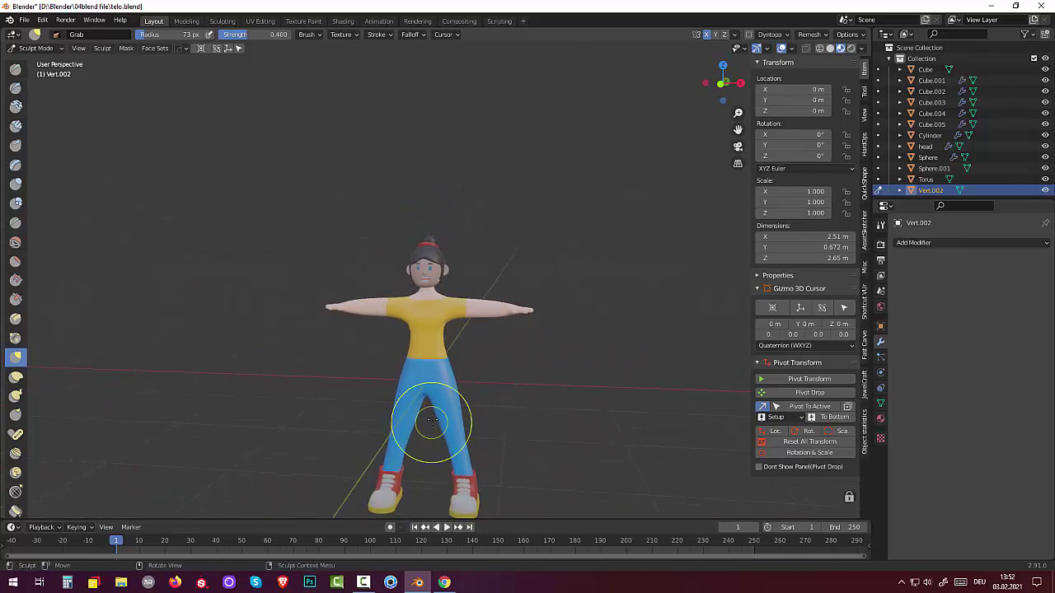
Reshape the blue trouser legs from the front and side views
{"action": "left_click_drag", "start_coordinate": [455, 382], "coordinate": [466, 378]}
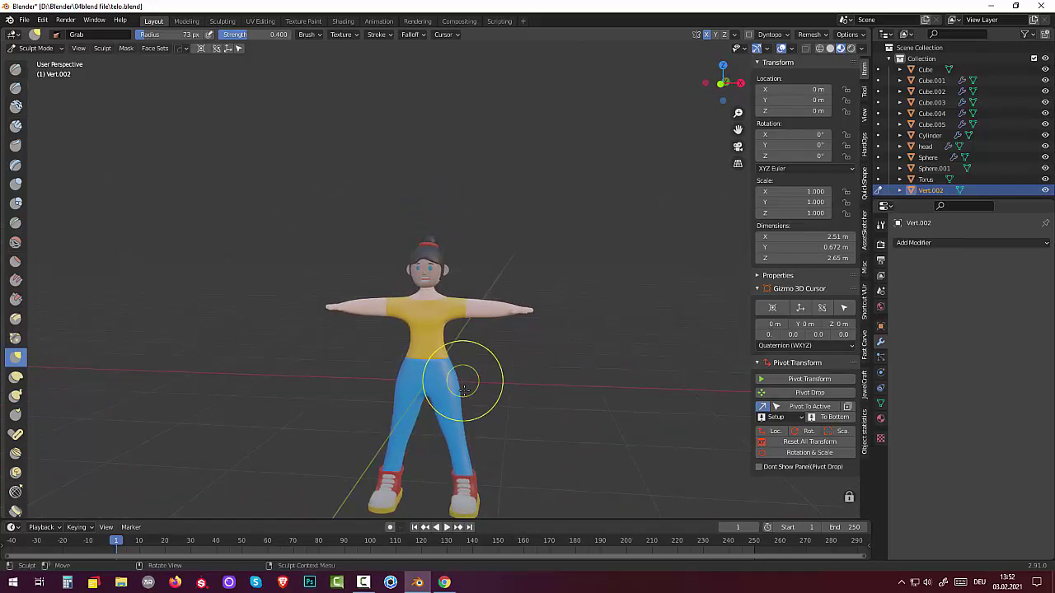
{"action": "left_click_drag", "start_coordinate": [462, 417], "coordinate": [464, 410]}
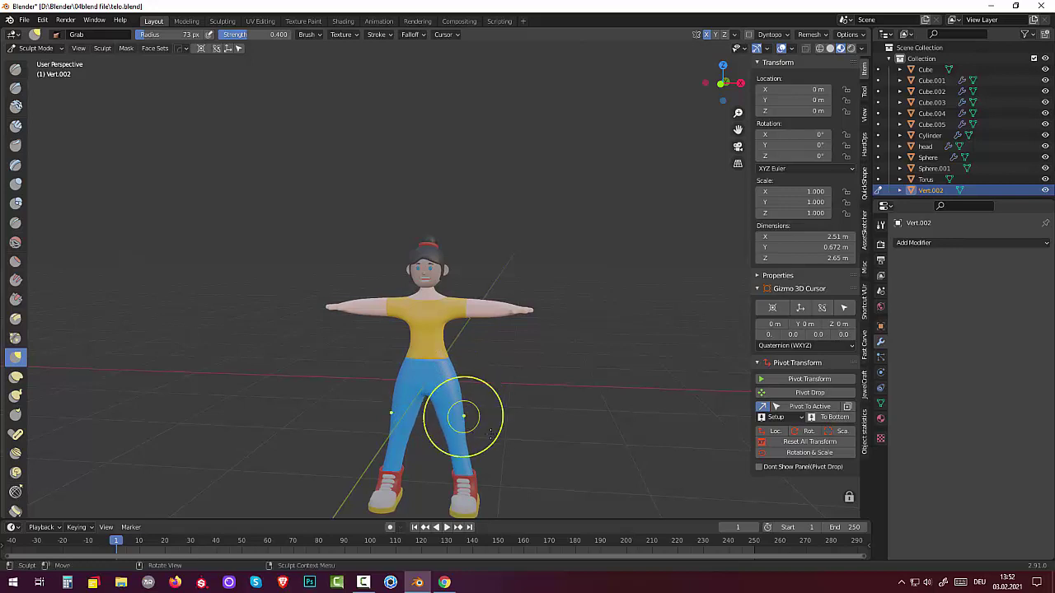
{"action": "middle_click_drag", "start_coordinate": [461, 417], "coordinate": [431, 446]}
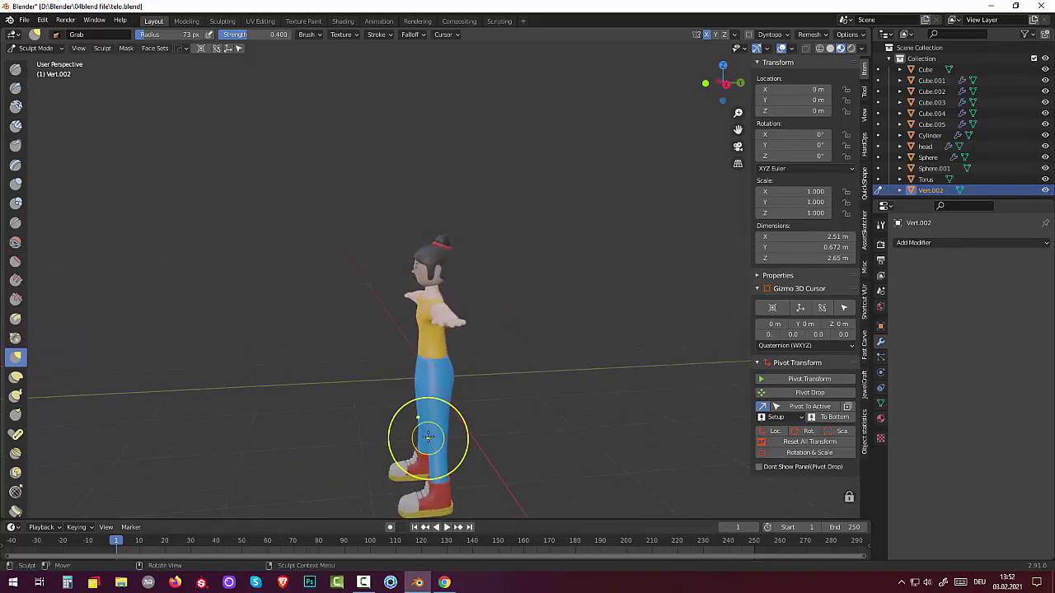
{"action": "left_click_drag", "start_coordinate": [425, 438], "coordinate": [423, 437]}
{"action": "middle_click_drag", "start_coordinate": [494, 419], "coordinate": [595, 407]}
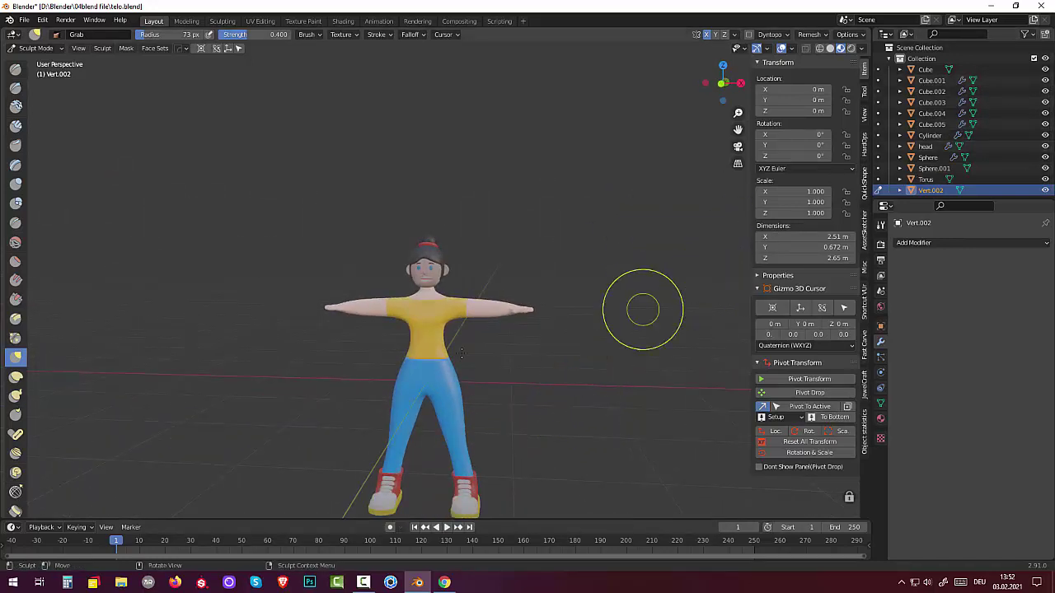
Set the Grab brush to 22 px and reshape the chin and neck
{"action": "scroll", "coordinate": [431, 301], "scroll_direction": "up", "scroll_amount": 4}
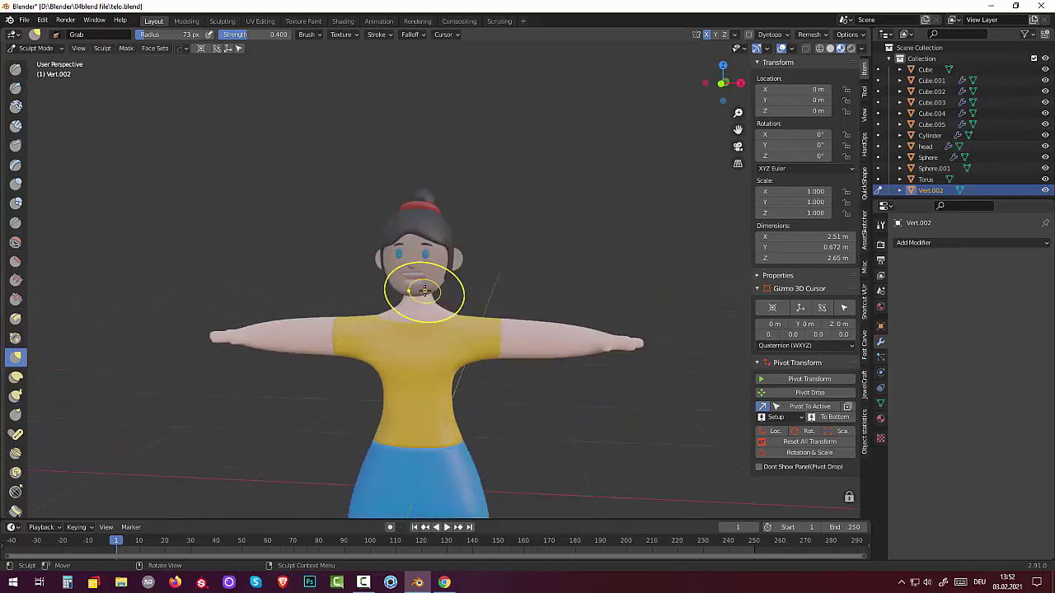
{"action": "key", "text": "f"}
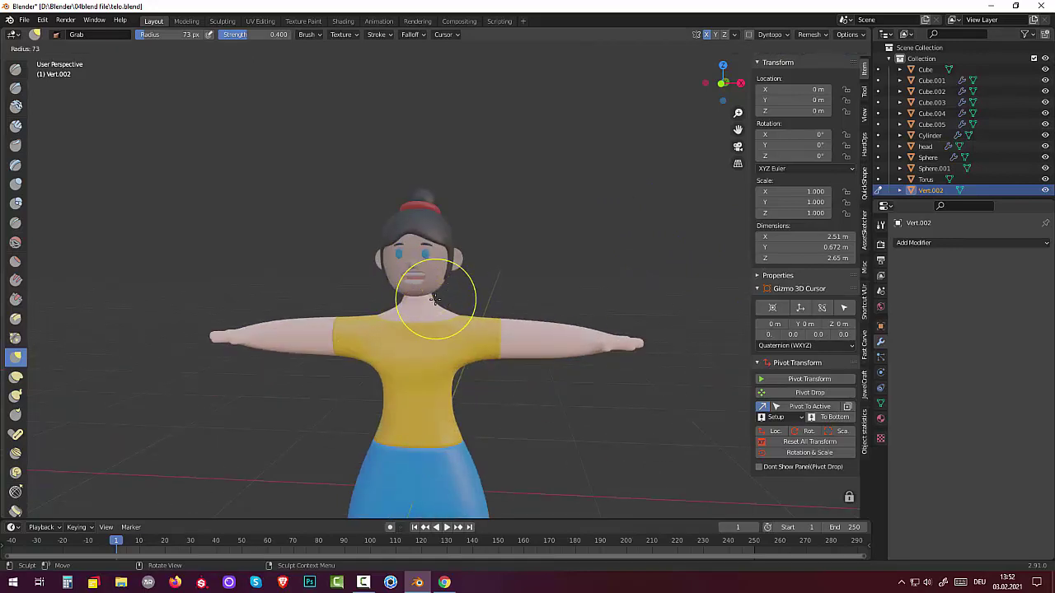
{"action": "left_click", "coordinate": [407, 298]}
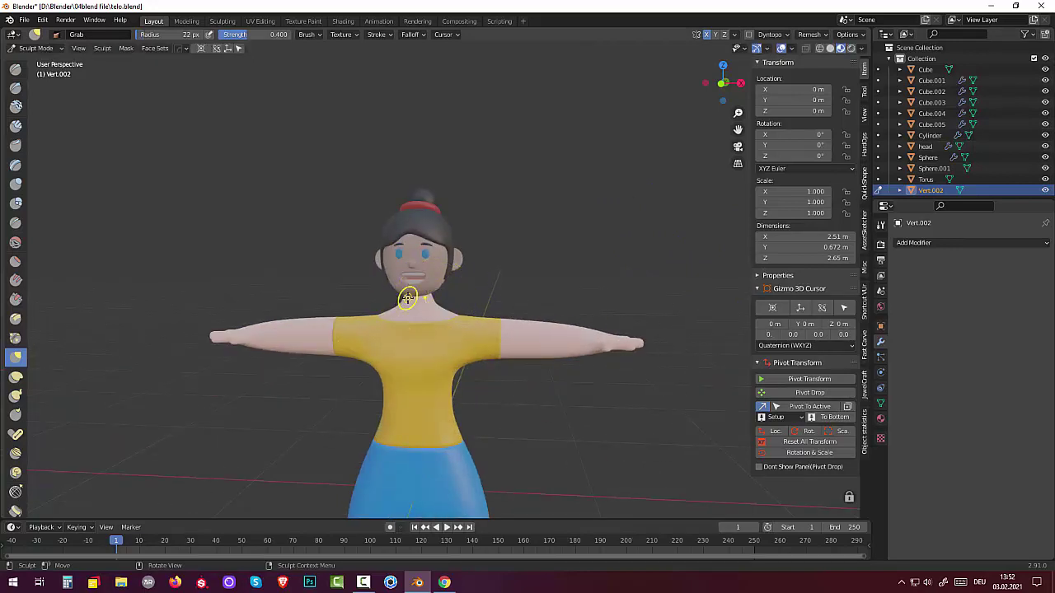
{"action": "mouse_move", "coordinate": [430, 297]}
{"action": "left_mouse_down"}
{"action": "mouse_move", "coordinate": [429, 309]}
{"action": "mouse_move", "coordinate": [396, 323]}
{"action": "left_mouse_up"}
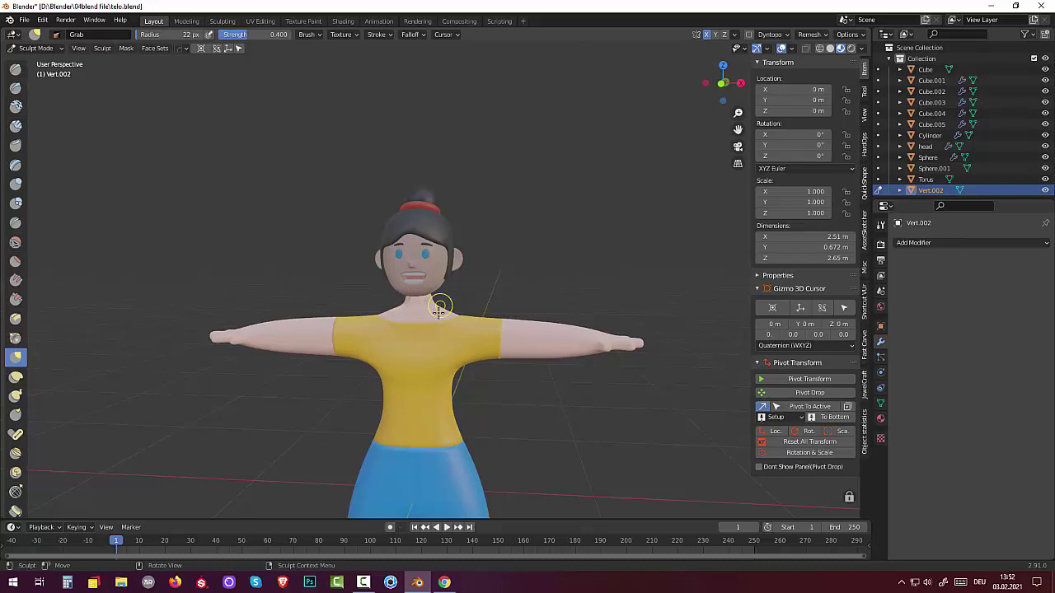
Enlarge the brush to 105 px and smooth the neck and shoulder line
{"action": "scroll", "coordinate": [439, 312], "scroll_direction": "up", "scroll_amount": 3}
{"action": "scroll", "coordinate": [441, 326], "scroll_direction": "up", "scroll_amount": 1}
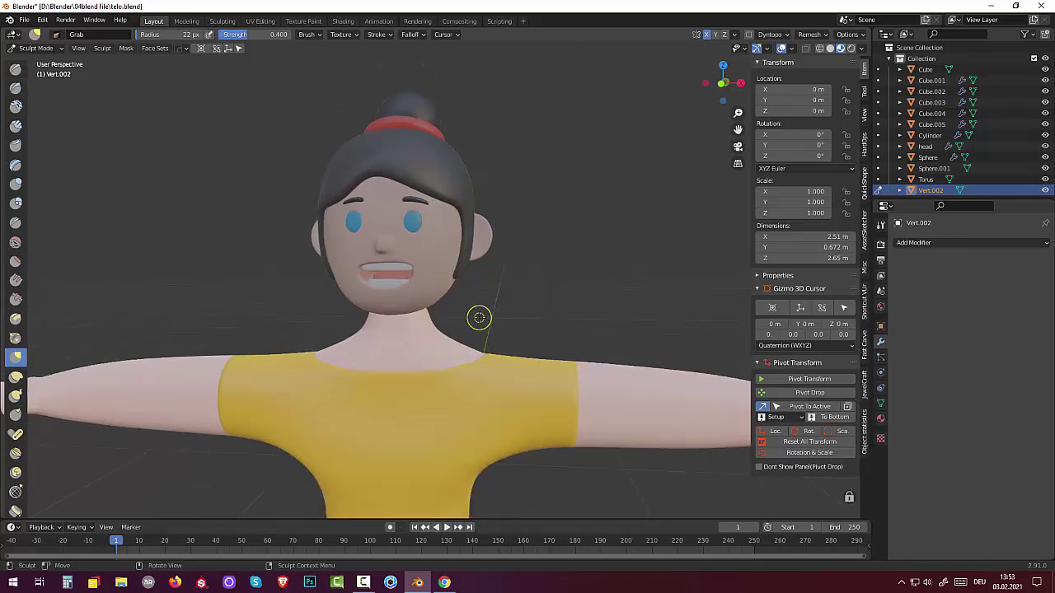
{"action": "key", "text": "f"}
{"action": "left_click", "coordinate": [431, 322]}
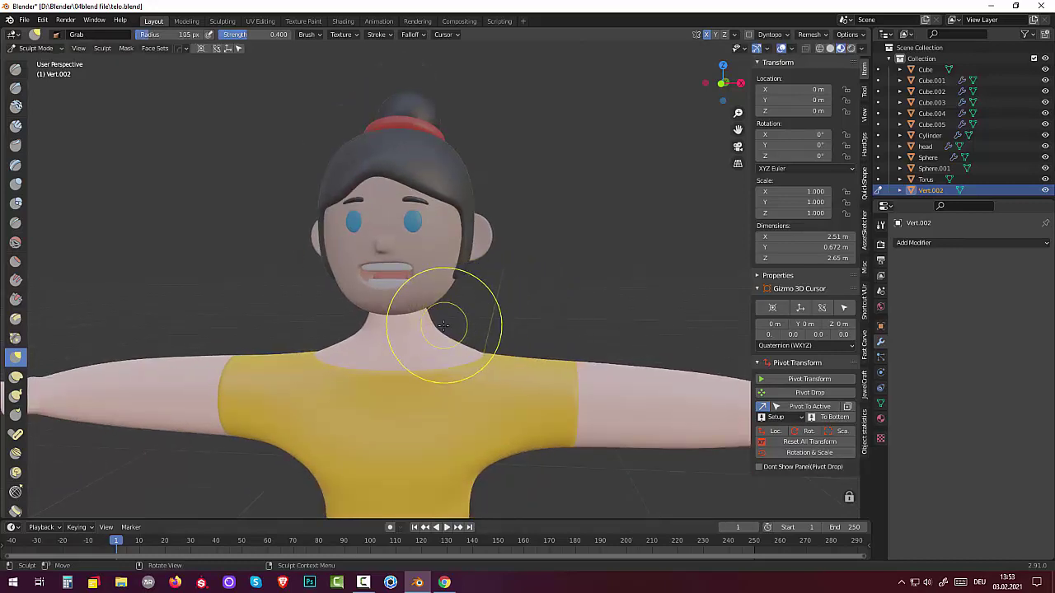
{"action": "left_click_drag", "start_coordinate": [444, 325], "coordinate": [400, 336]}
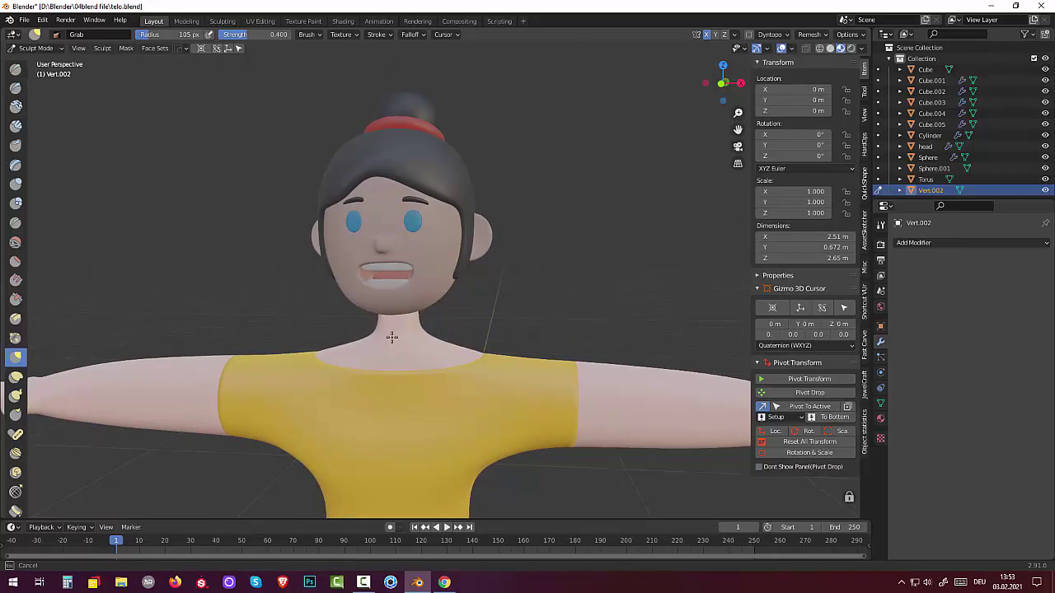
{"action": "scroll", "coordinate": [464, 372], "scroll_direction": "down", "scroll_amount": 2}
Grab-drag the right arm with X symmetry, adjusting both arms while keeping them outstretched
{"action": "scroll", "coordinate": [470, 377], "scroll_direction": "down", "scroll_amount": 3}
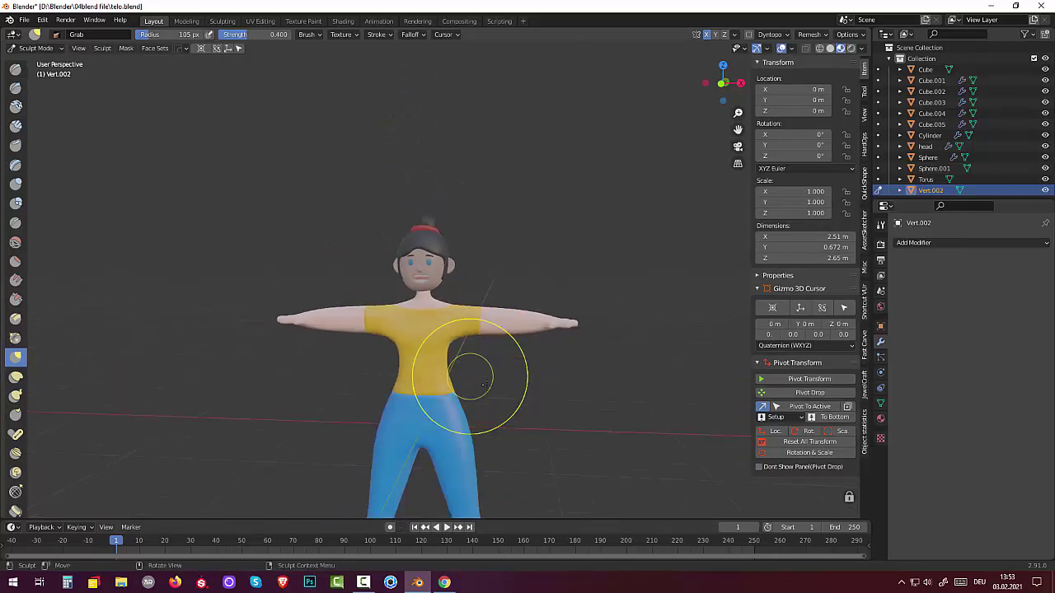
{"action": "middle_click_drag", "start_coordinate": [555, 408], "coordinate": [566, 407]}
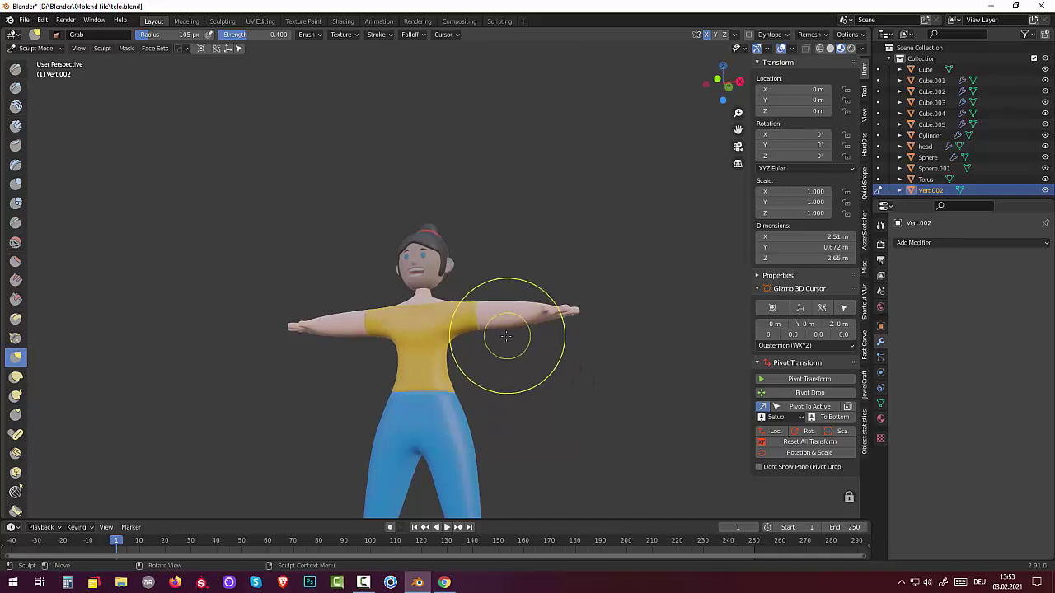
{"action": "left_click_drag", "start_coordinate": [504, 331], "coordinate": [502, 327]}
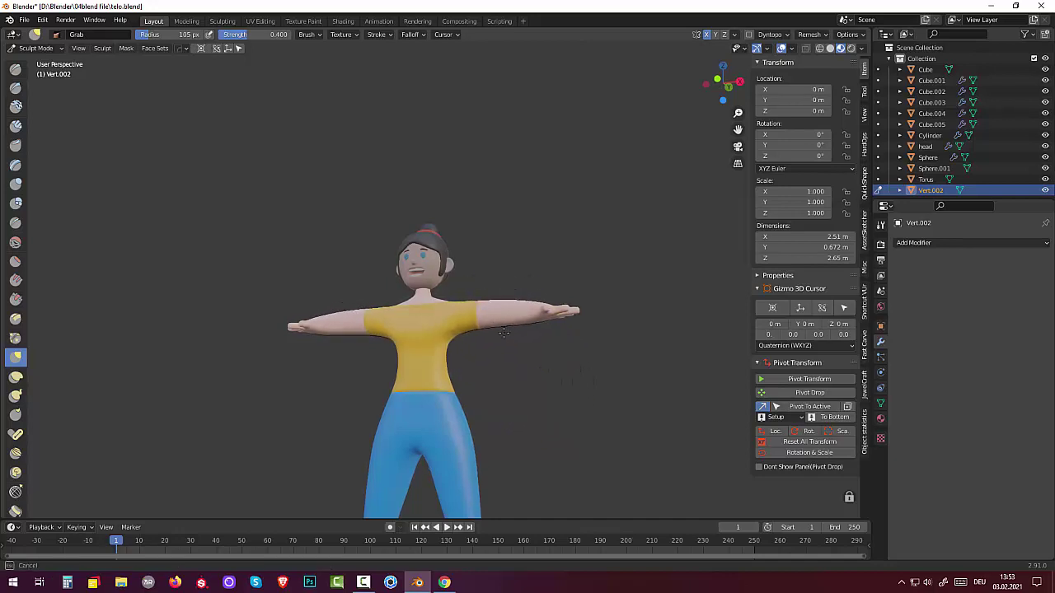
{"action": "mouse_move", "coordinate": [503, 332]}
{"action": "left_mouse_down"}
{"action": "mouse_move", "coordinate": [519, 377]}
{"action": "mouse_move", "coordinate": [497, 306]}
{"action": "mouse_move", "coordinate": [506, 257]}
{"action": "mouse_move", "coordinate": [507, 332]}
{"action": "left_mouse_up"}
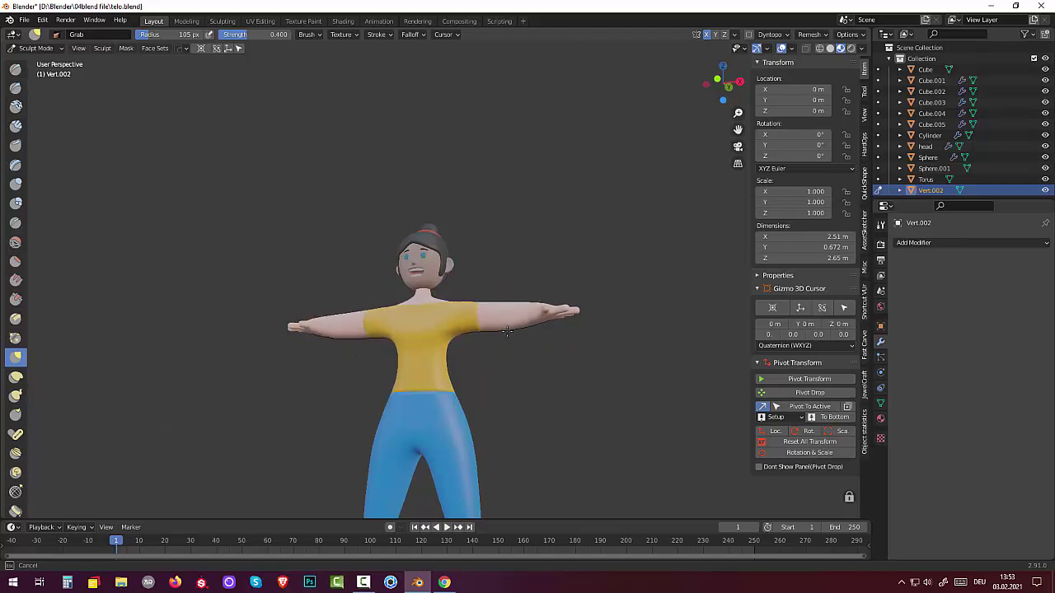
{"action": "left_click_drag", "start_coordinate": [508, 332], "coordinate": [533, 339]}
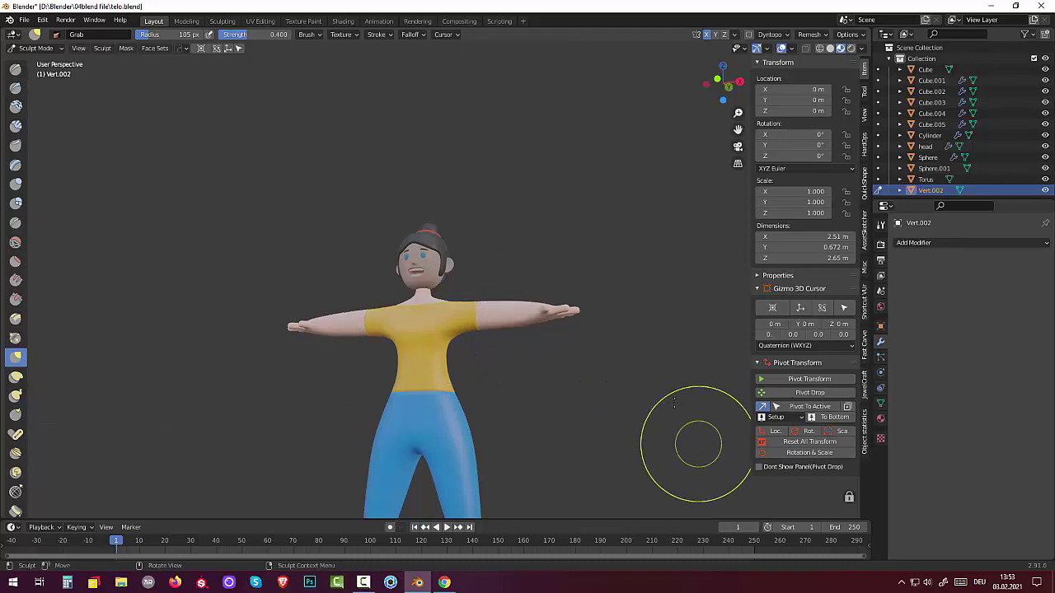
{"action": "scroll", "coordinate": [675, 403], "scroll_direction": "down", "scroll_amount": 3}
{"action": "middle_click_drag", "start_coordinate": [669, 217], "coordinate": [612, 295]}
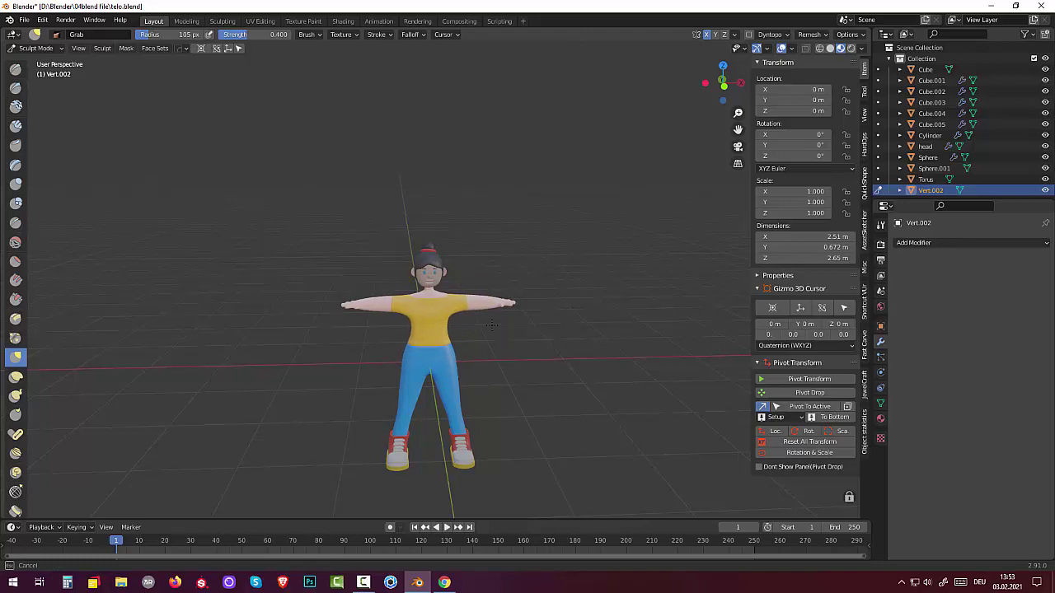
{"action": "middle_click_drag", "start_coordinate": [483, 428], "coordinate": [414, 354]}
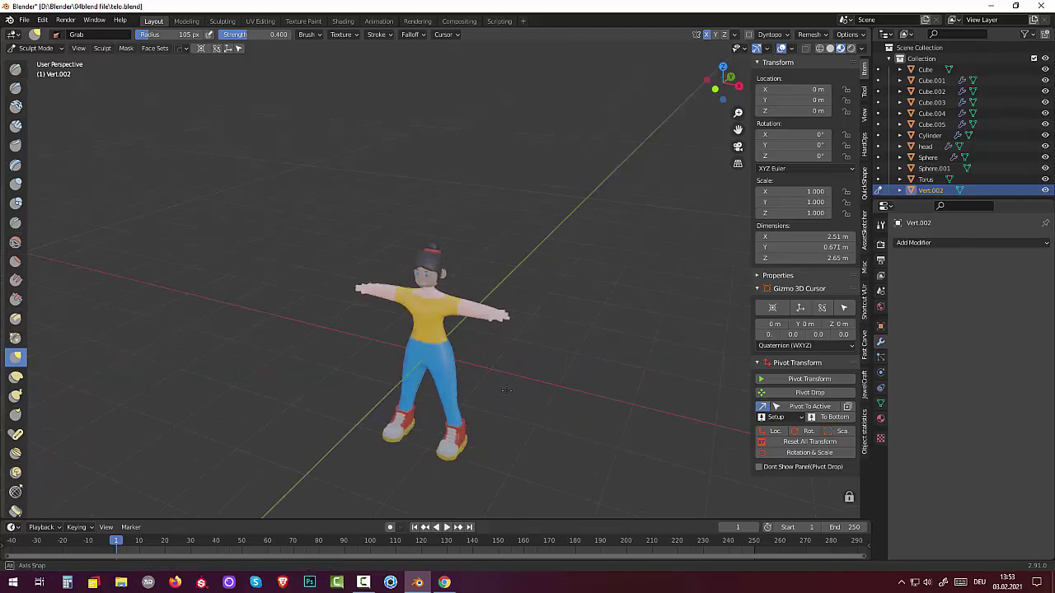